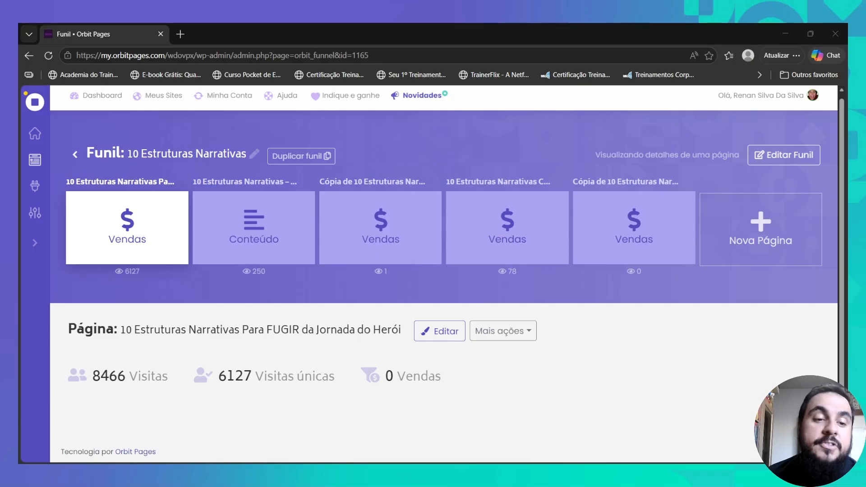
# - Duplicate the 10 Estruturas Narrativas sales page via Mais ações > Duplicar
pyautogui.click(524, 334)
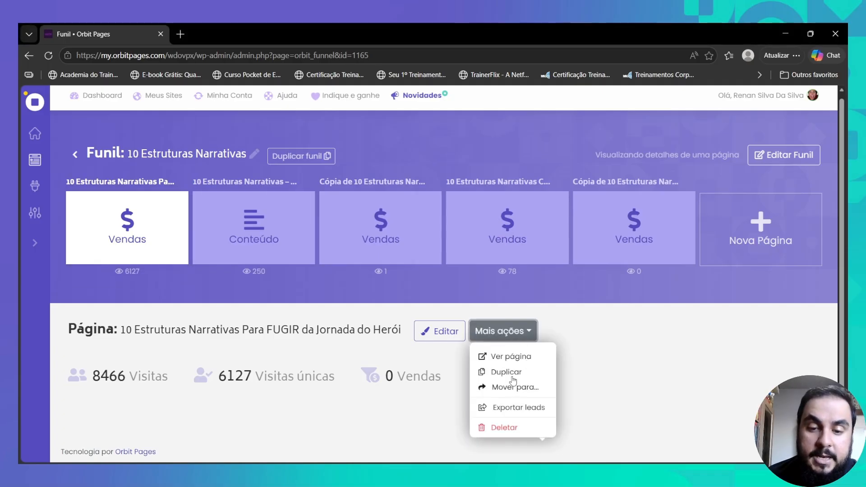
pyautogui.click(516, 388)
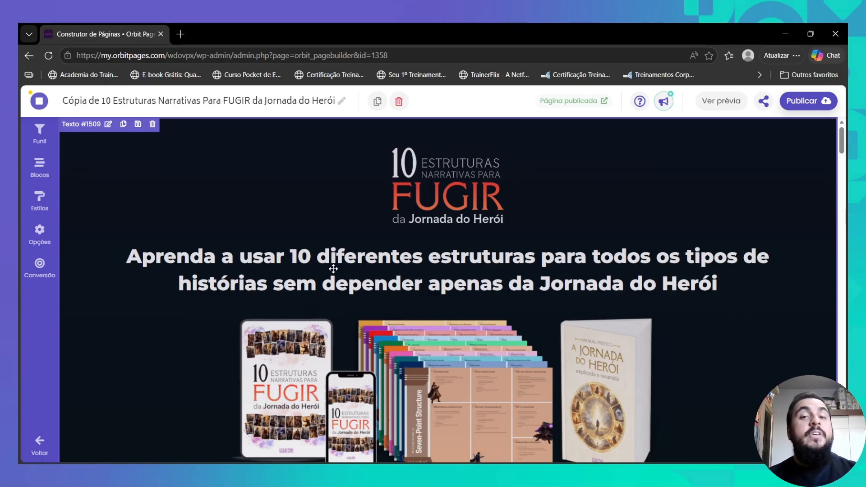
# - Retitle the copied page 'O Fantástico Arquivo de Histórias Reais' and look over its content
pyautogui.click(341, 103)
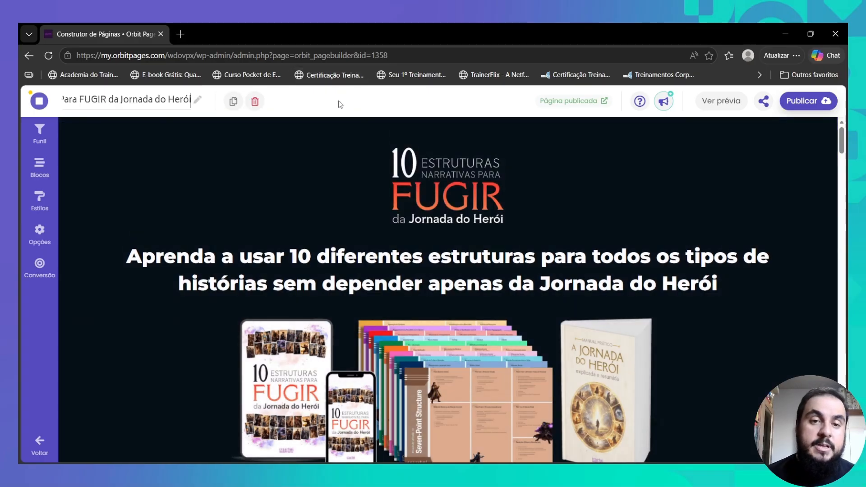
pyautogui.tripleClick(166, 95)
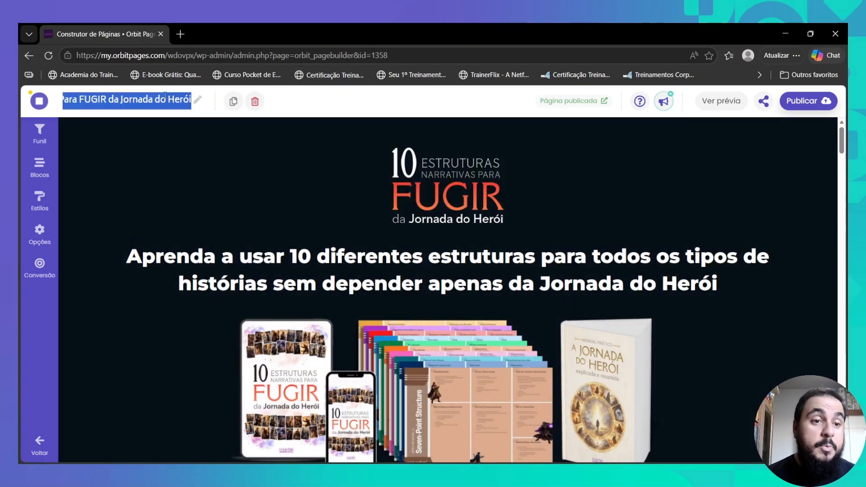
pyautogui.press('BackSpace')
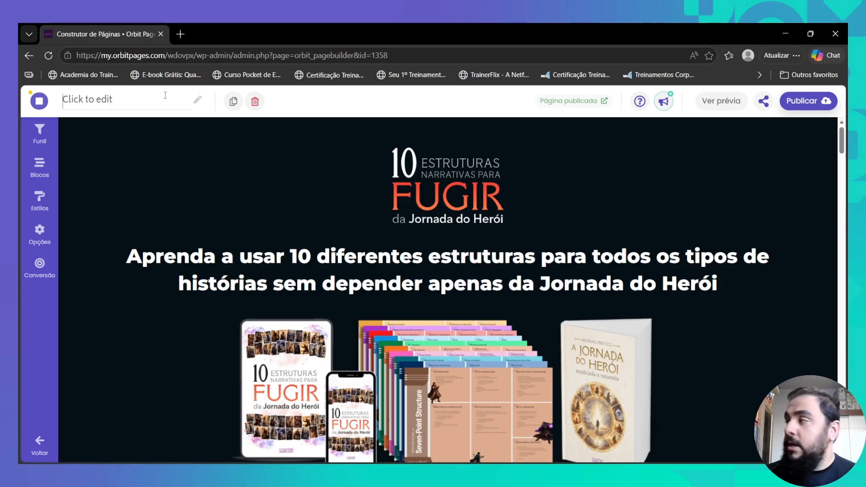
pyautogui.write('O Fantástico Arquivo ')
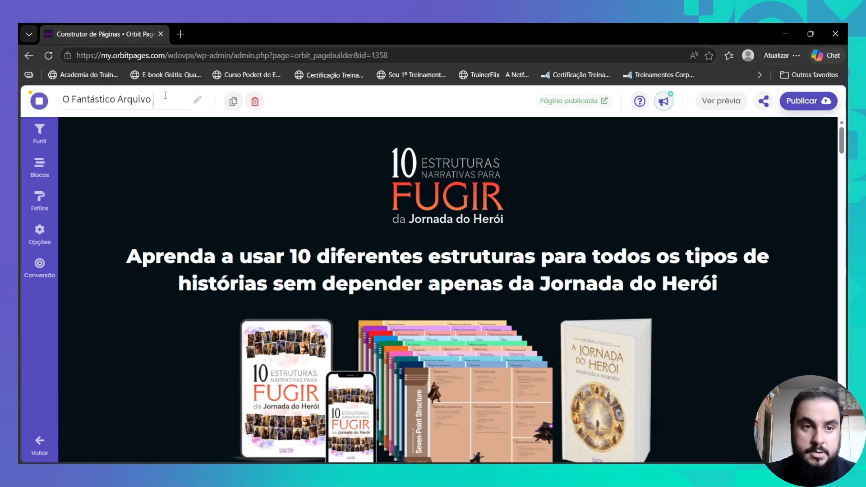
pyautogui.write('de Histórias Reais')
pyautogui.press('Return')
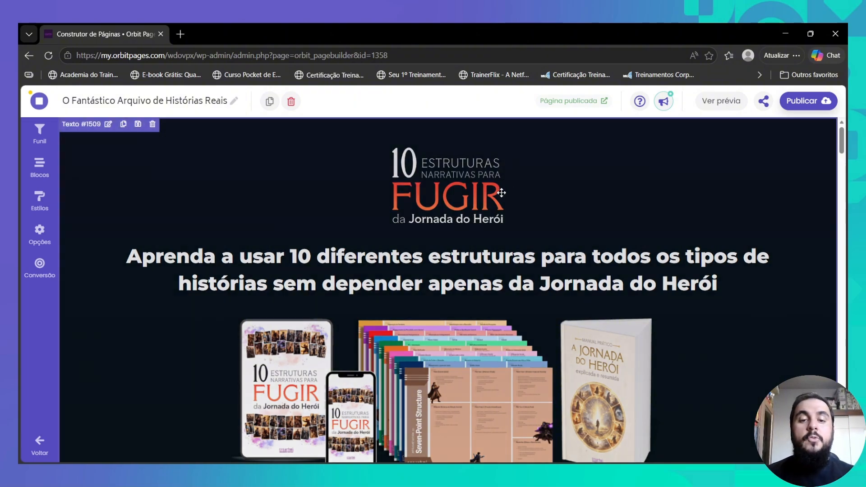
pyautogui.scroll(-1, 500, 195)
pyautogui.scroll(-2, 500, 195)
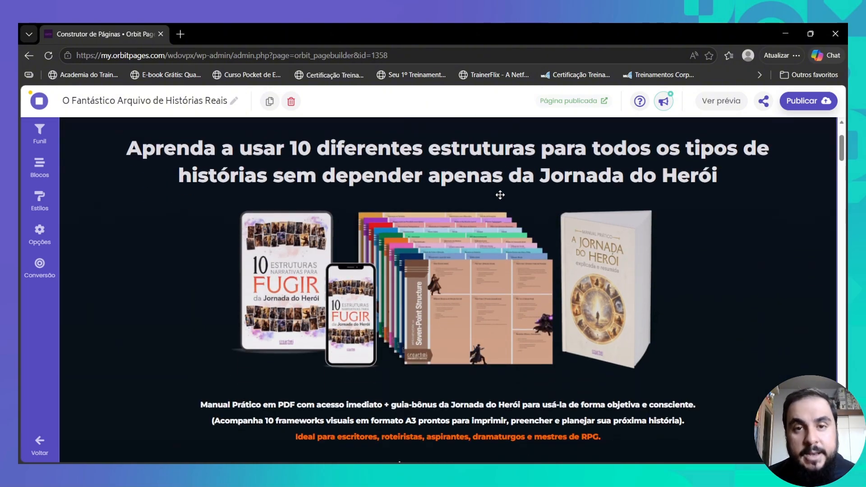
pyautogui.scroll(-5, 494, 196)
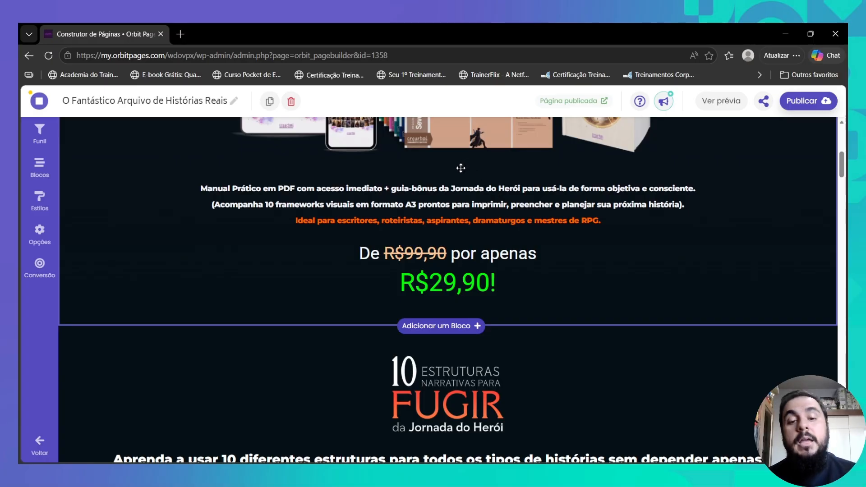
pyautogui.scroll(-4, 462, 171)
pyautogui.scroll(-5, 462, 180)
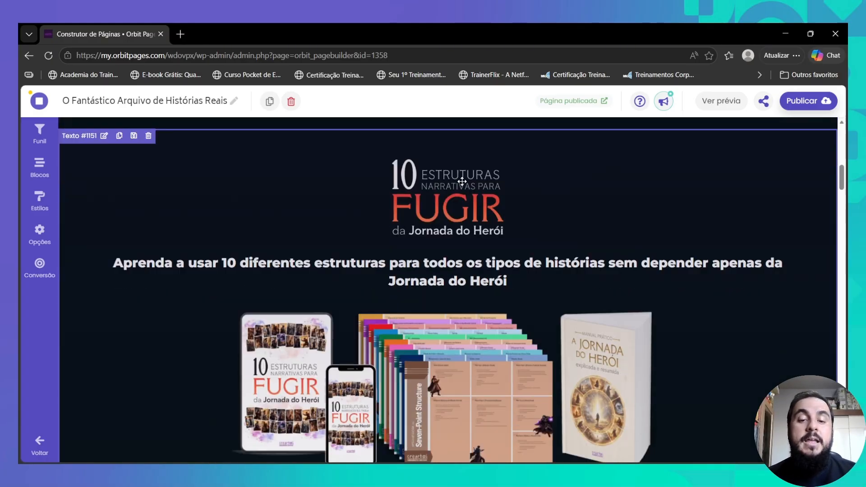
pyautogui.scroll(4, 360, 207)
pyautogui.scroll(3, 360, 206)
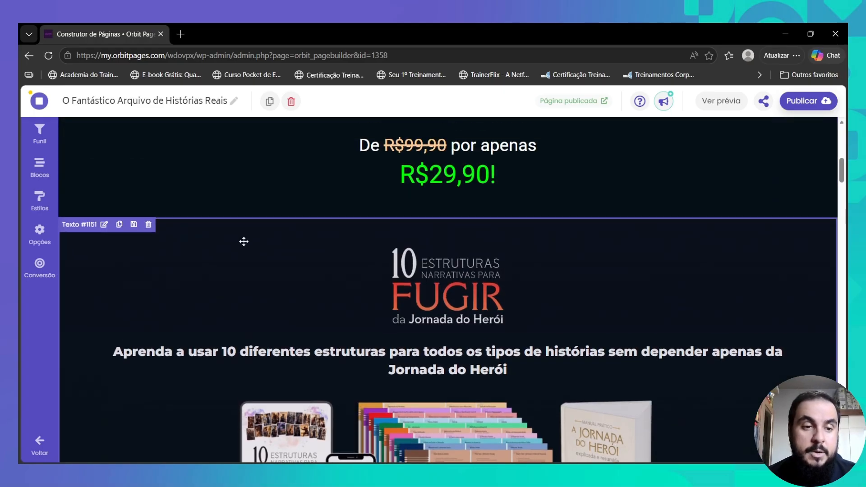
# - Delete the duplicate Texto #1151 header block below the price
pyautogui.click(148, 225)
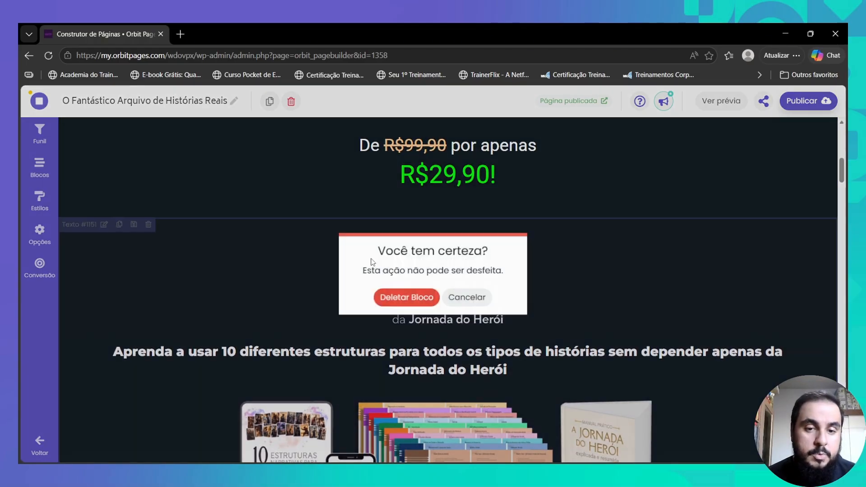
pyautogui.click(413, 296)
pyautogui.scroll(-10, 415, 296)
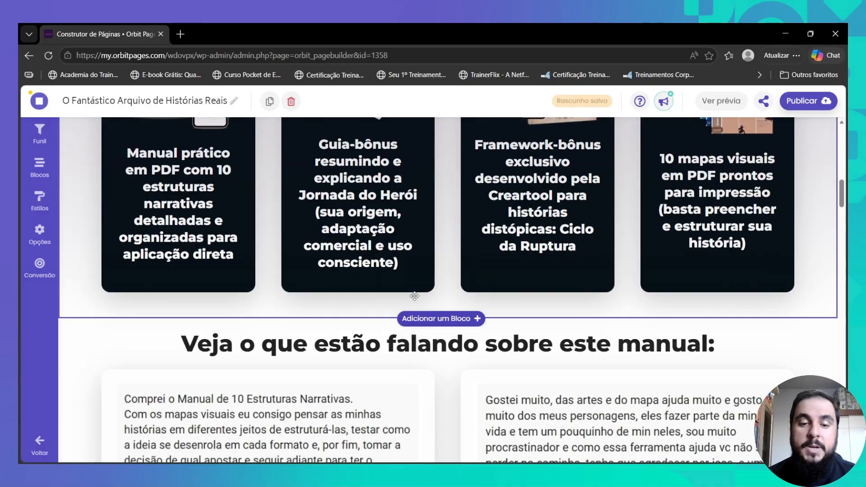
# - Make the top header text block visible on Todos os dispositivos
pyautogui.click(356, 240)
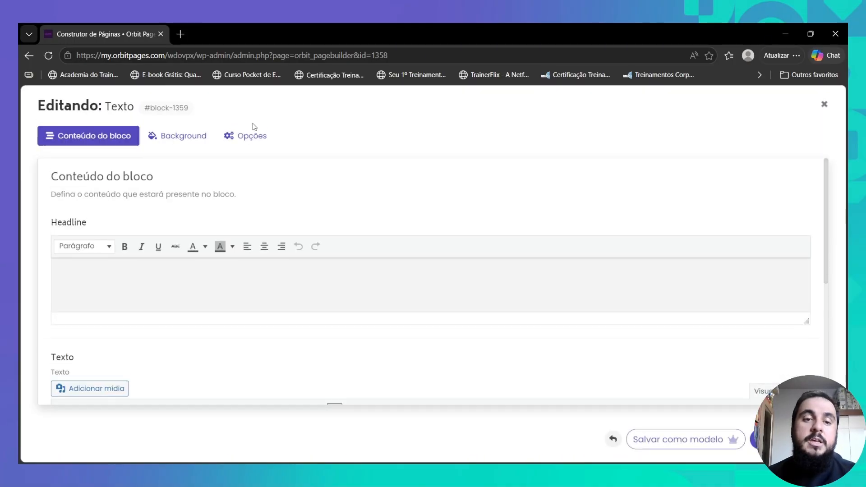
pyautogui.click(247, 137)
pyautogui.scroll(-2, 164, 337)
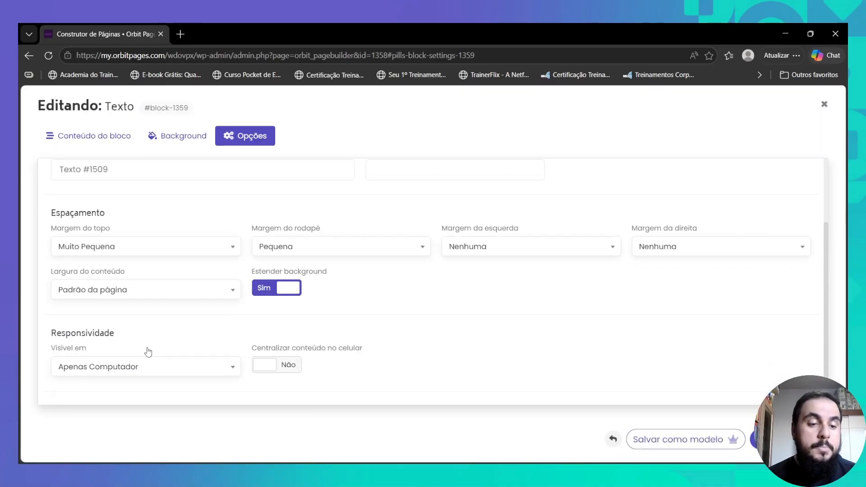
pyautogui.click(145, 375)
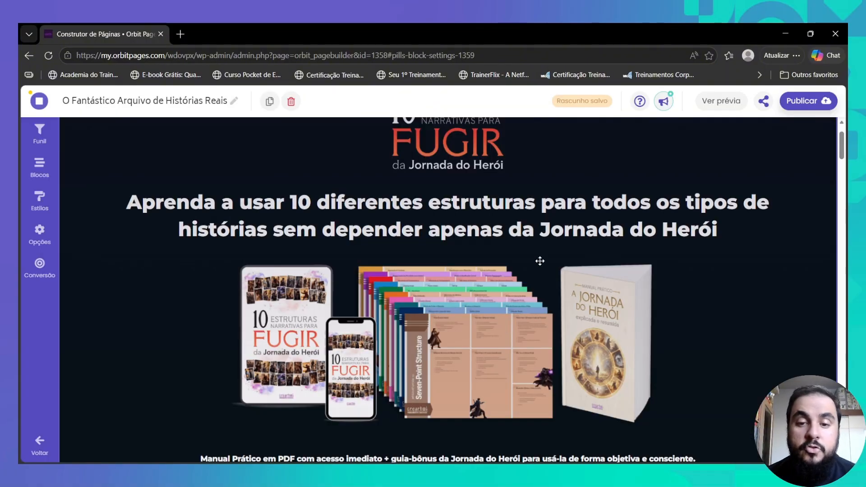
pyautogui.scroll(-2, 540, 267)
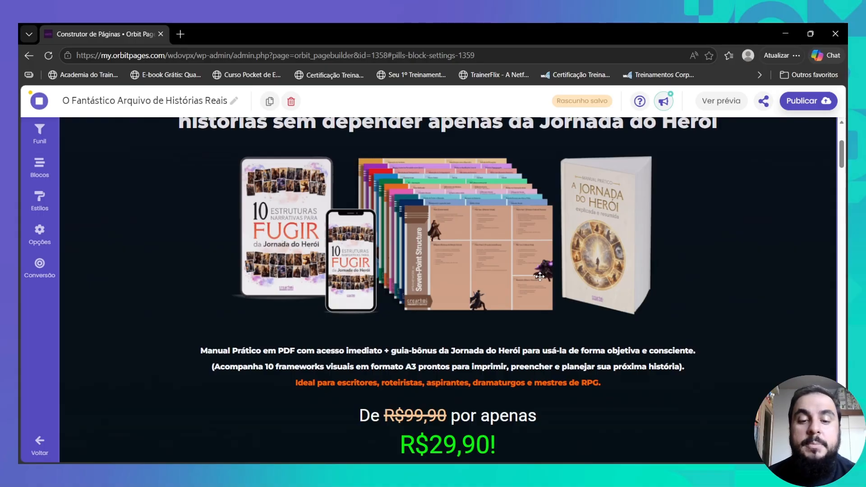
# - Delete the 'Veja o que estão falando sobre este manual' testimonials block and review the page
pyautogui.scroll(-10, 540, 277)
pyautogui.scroll(-2, 436, 292)
pyautogui.scroll(2, 280, 298)
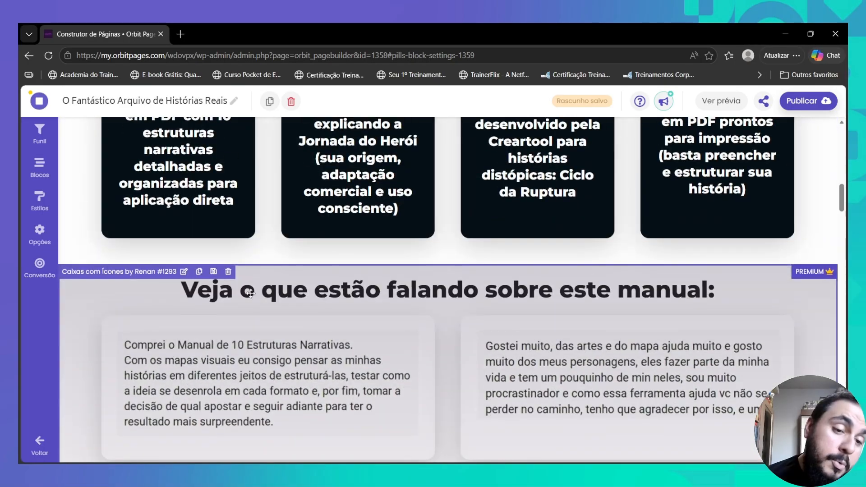
pyautogui.click(228, 272)
pyautogui.click(399, 297)
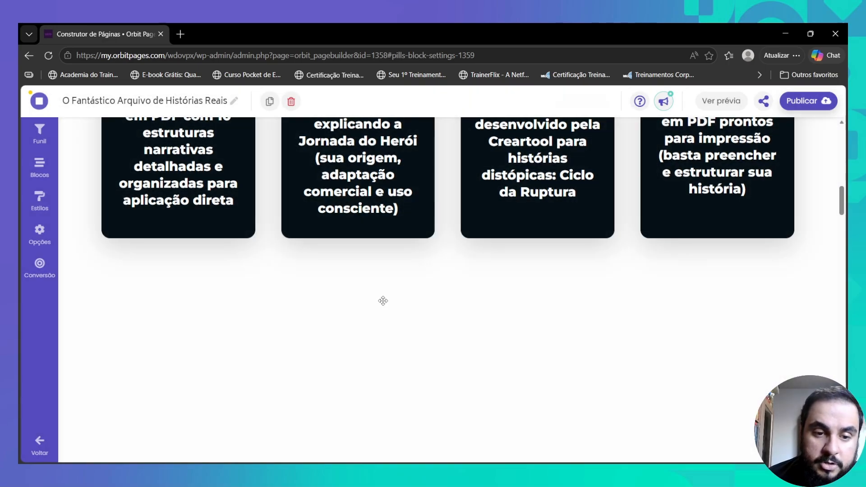
pyautogui.scroll(-12, 263, 284)
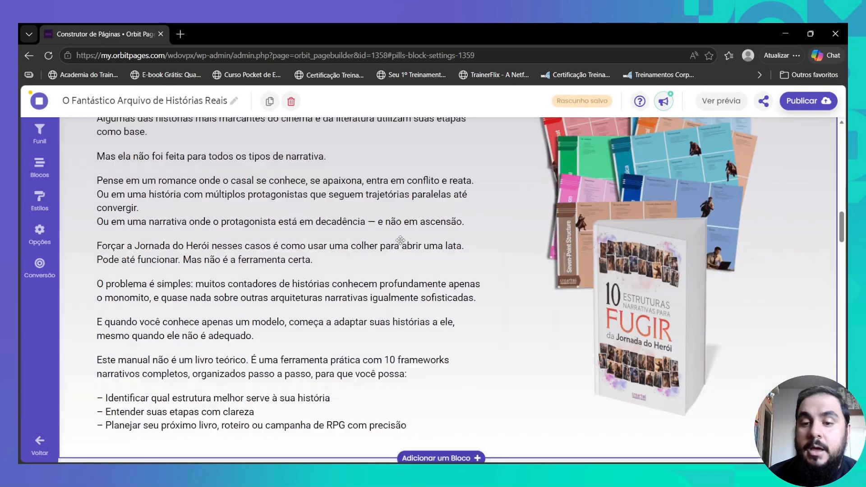
pyautogui.scroll(2, 374, 243)
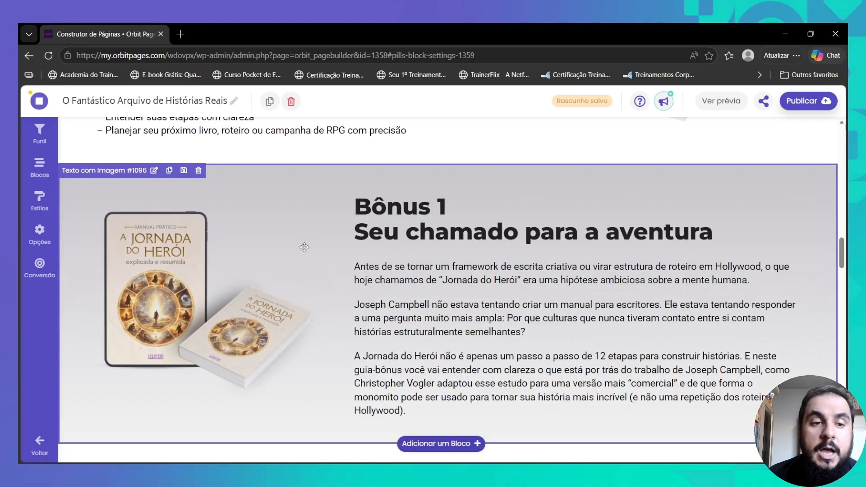
pyautogui.scroll(-5, 365, 245)
pyautogui.scroll(-10, 376, 246)
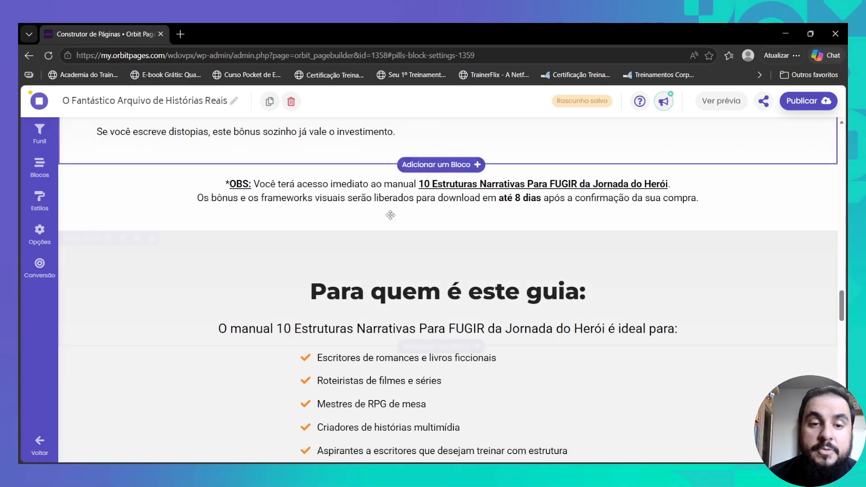
pyautogui.scroll(2, 397, 206)
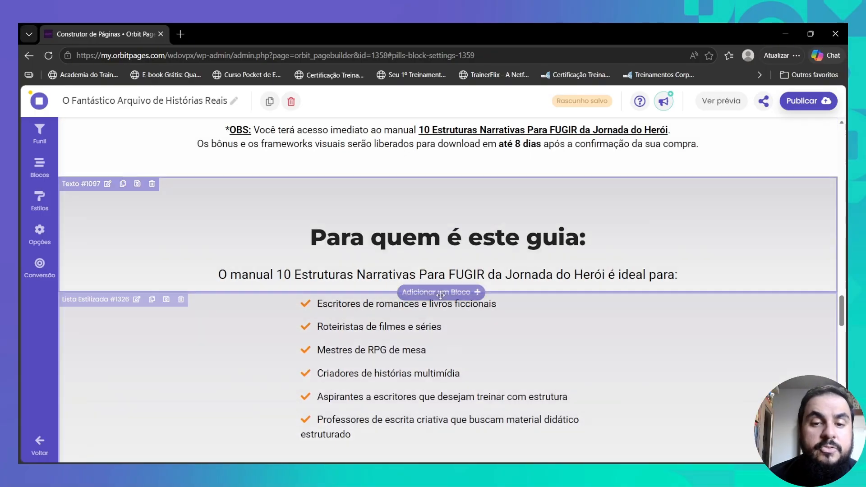
pyautogui.scroll(-5, 416, 253)
pyautogui.scroll(-15, 415, 253)
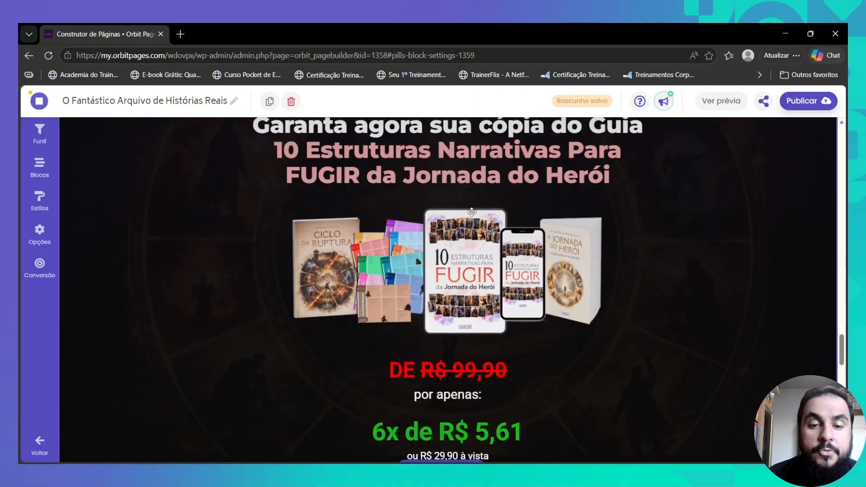
pyautogui.scroll(-10, 315, 283)
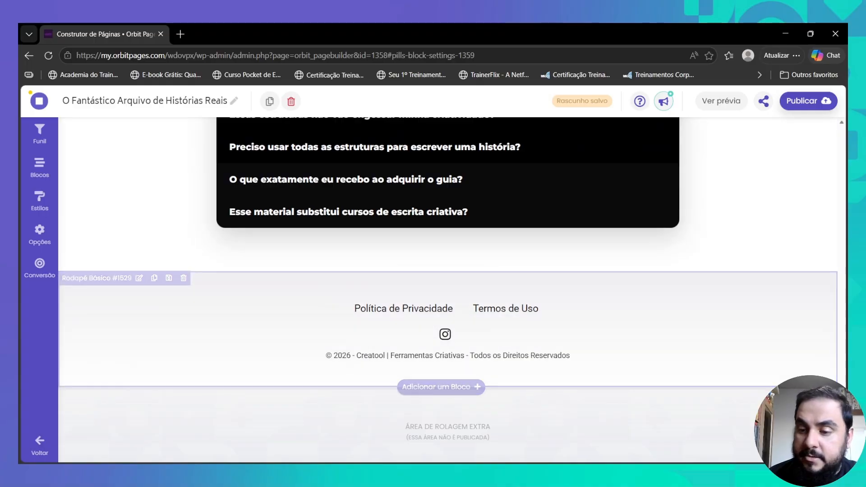
pyautogui.scroll(20, 507, 151)
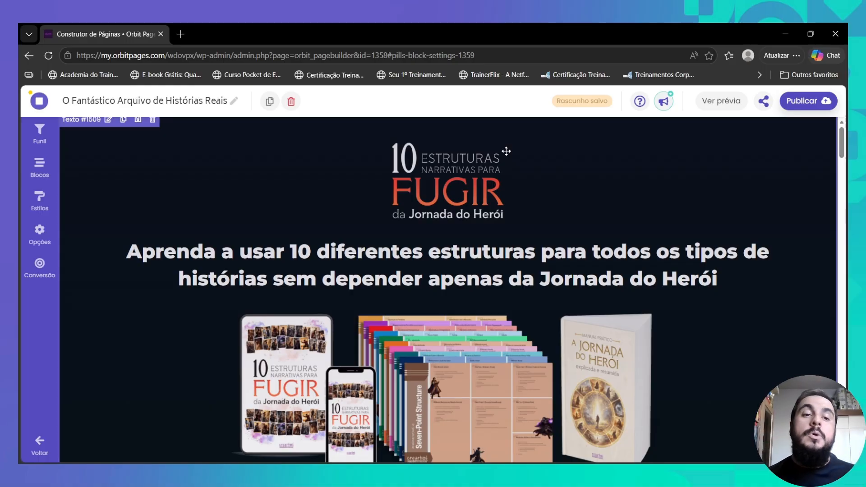
# - Upload eight new Creatool creative images to the media library from the header block's content editor
pyautogui.click(533, 184)
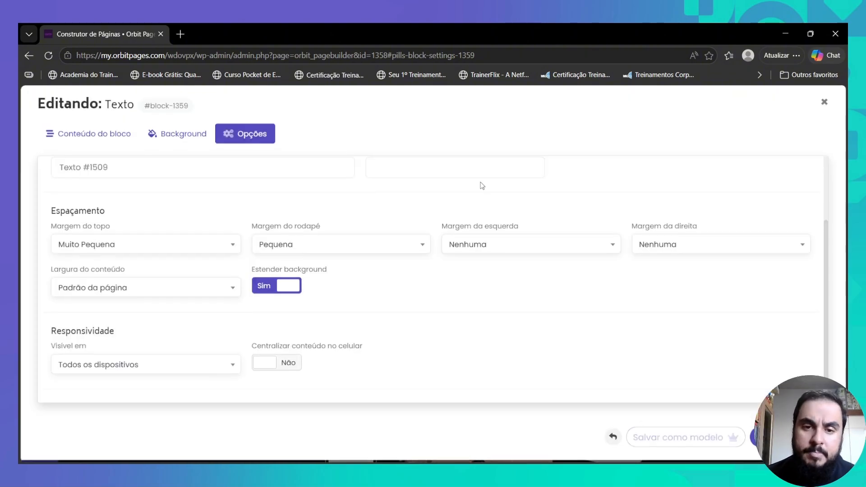
pyautogui.click(96, 137)
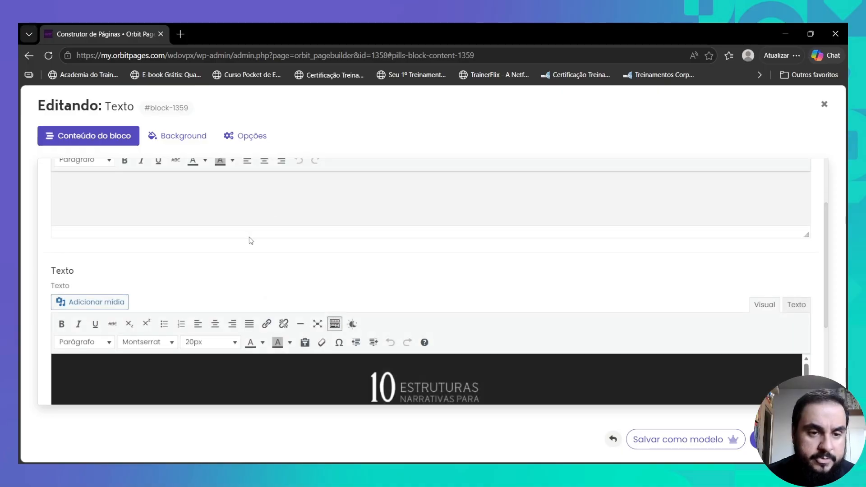
pyautogui.scroll(-4, 249, 240)
pyautogui.scroll(1, 273, 289)
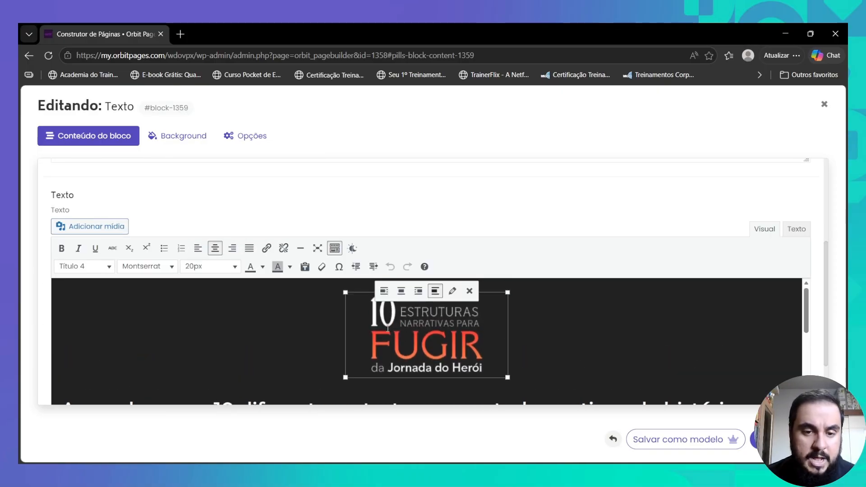
pyautogui.click(104, 227)
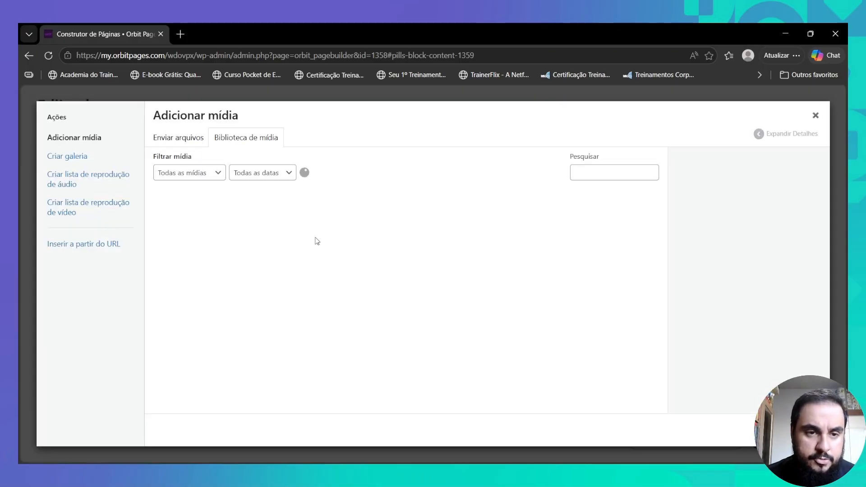
pyautogui.click(494, 295)
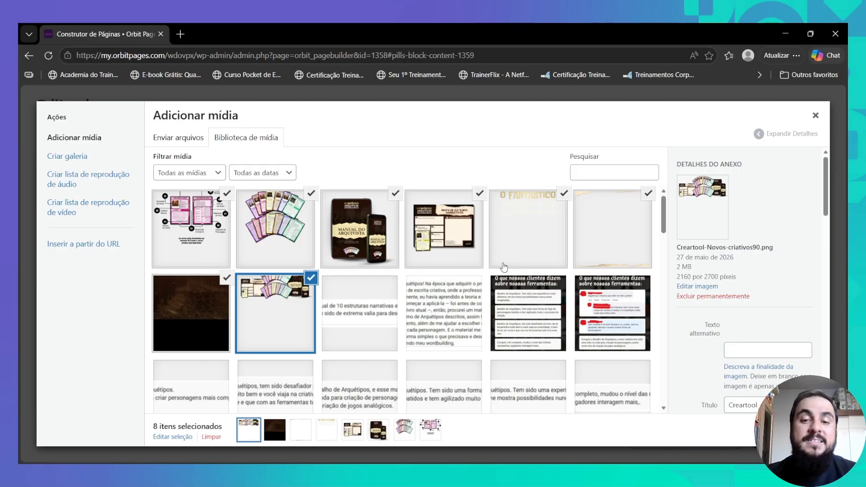
pyautogui.click(516, 243)
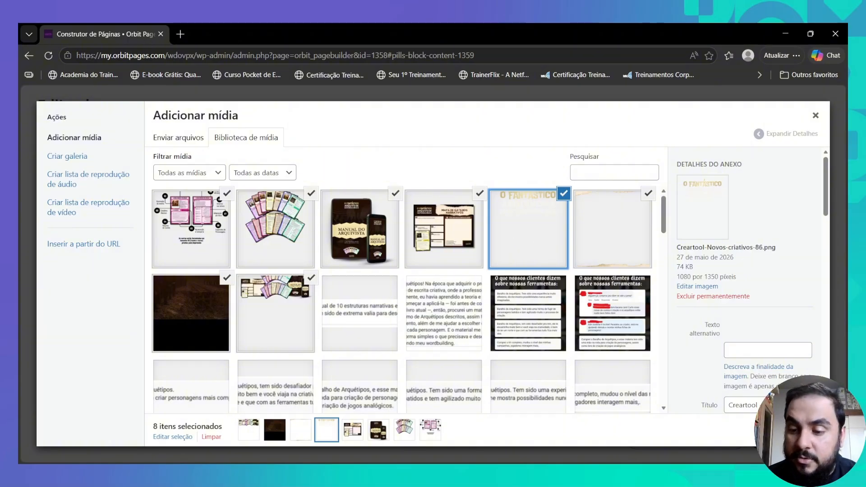
# - Crop the O Fantástico title image to a 1080 × 428 strip around its lettering and save
pyautogui.click(699, 287)
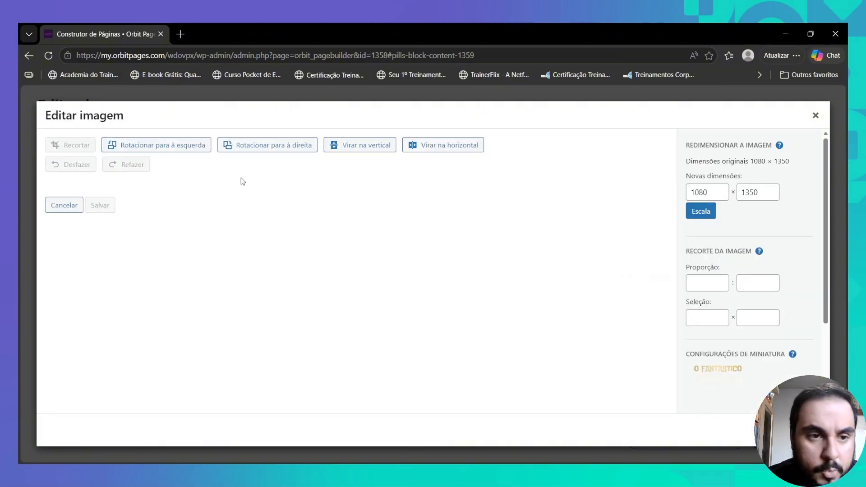
pyautogui.click(72, 145)
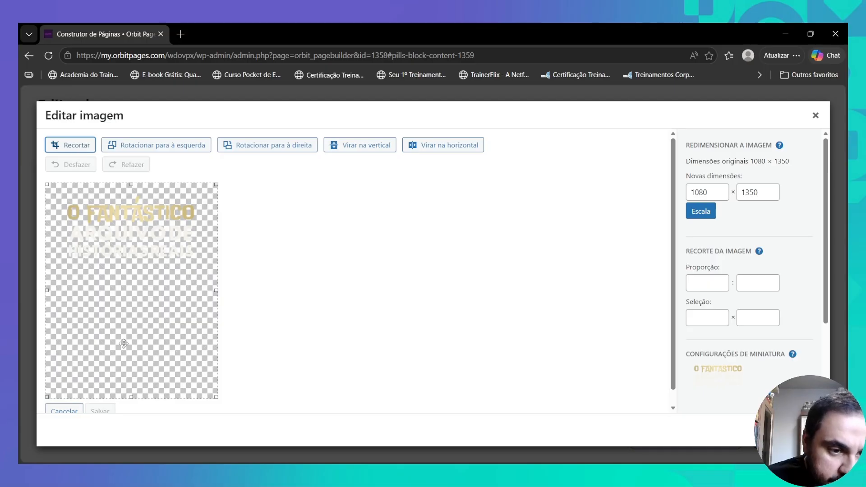
pyautogui.moveTo(131, 397); pyautogui.dragTo(147, 264)
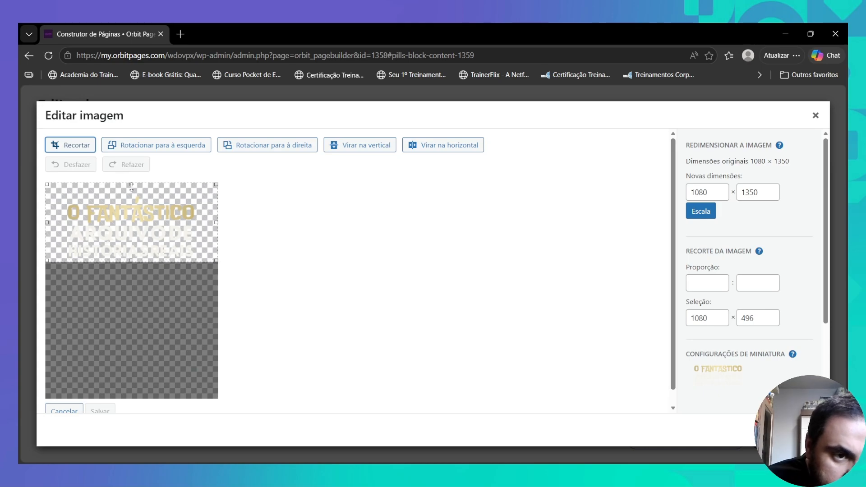
pyautogui.moveTo(132, 186); pyautogui.dragTo(125, 194)
pyautogui.click(78, 146)
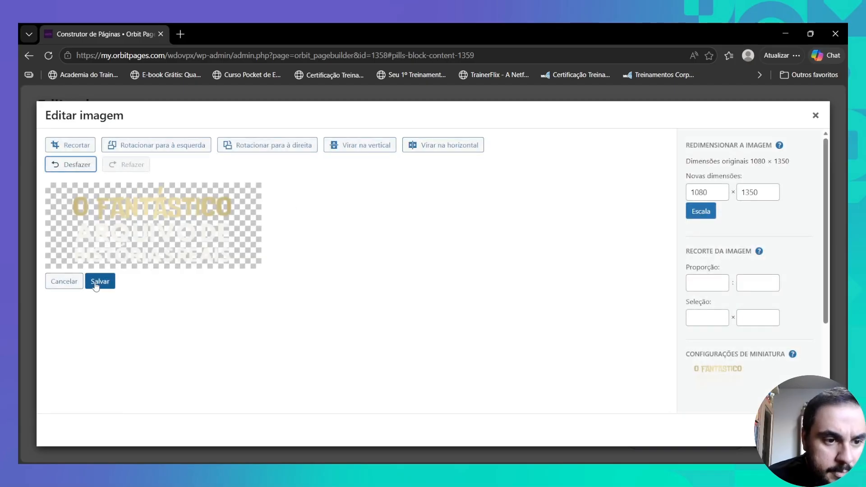
pyautogui.click(99, 282)
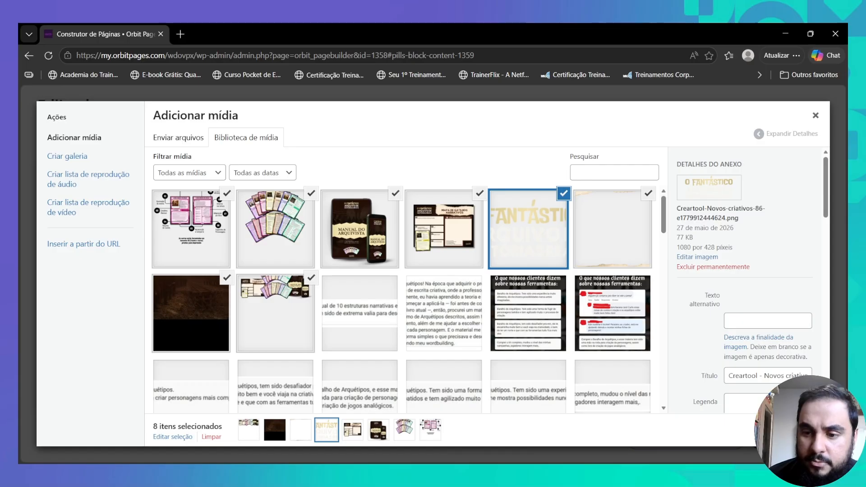
# - Insert only the cropped O Fantástico image, replacing the 10 Estruturas logo in the header
pyautogui.click(564, 193)
pyautogui.click(227, 193)
pyautogui.click(312, 193)
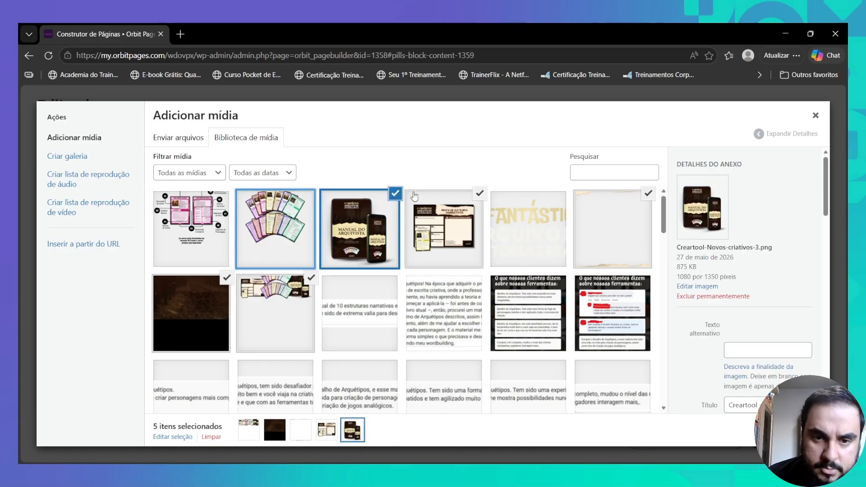
pyautogui.click(396, 193)
pyautogui.click(480, 193)
pyautogui.click(530, 203)
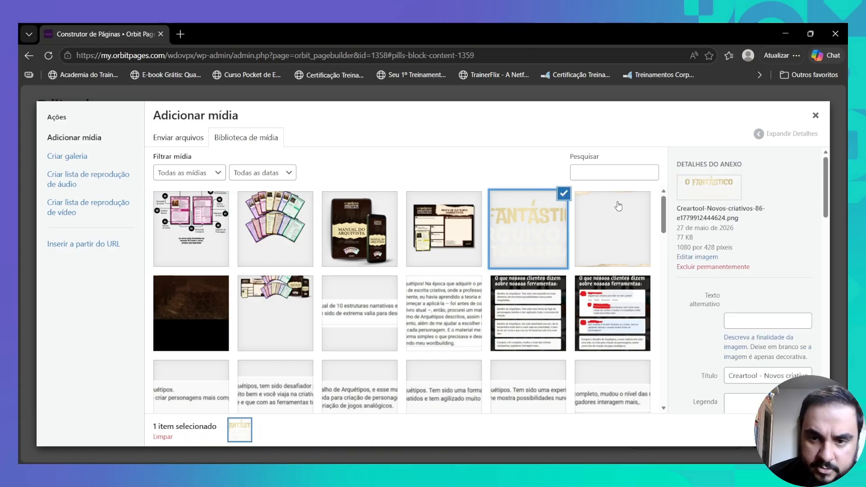
pyautogui.click(789, 430)
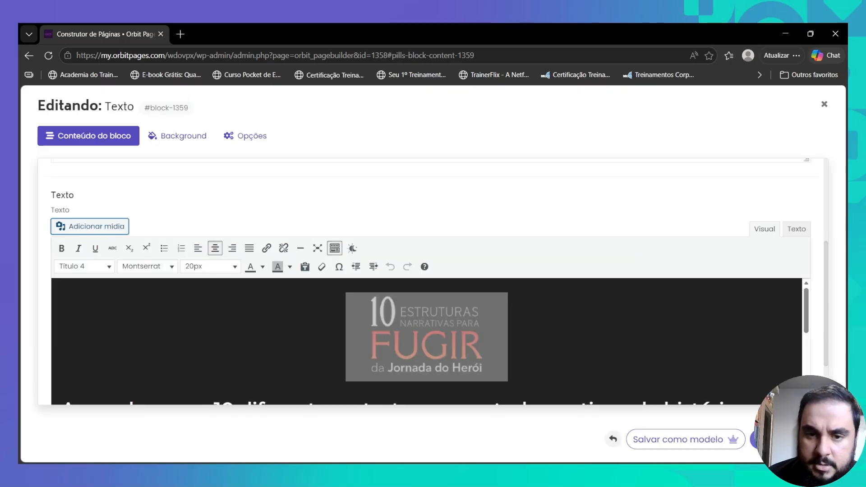
pyautogui.click(463, 315)
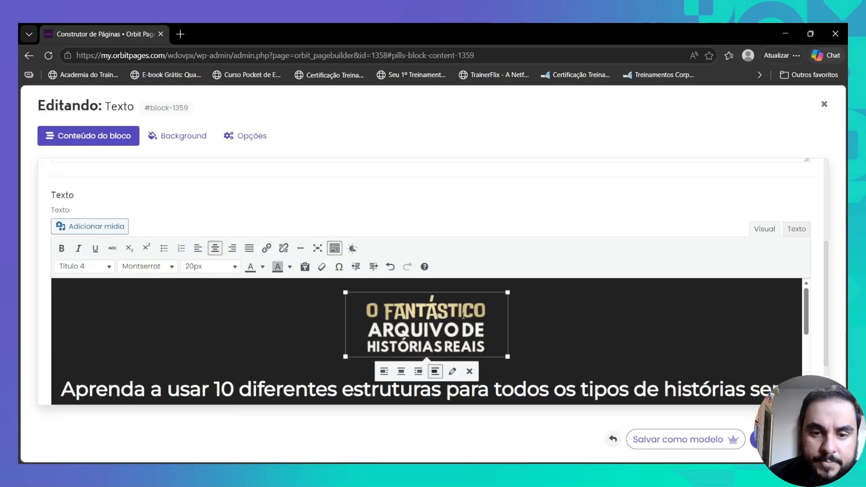
pyautogui.scroll(-3, 455, 324)
pyautogui.scroll(3, 455, 324)
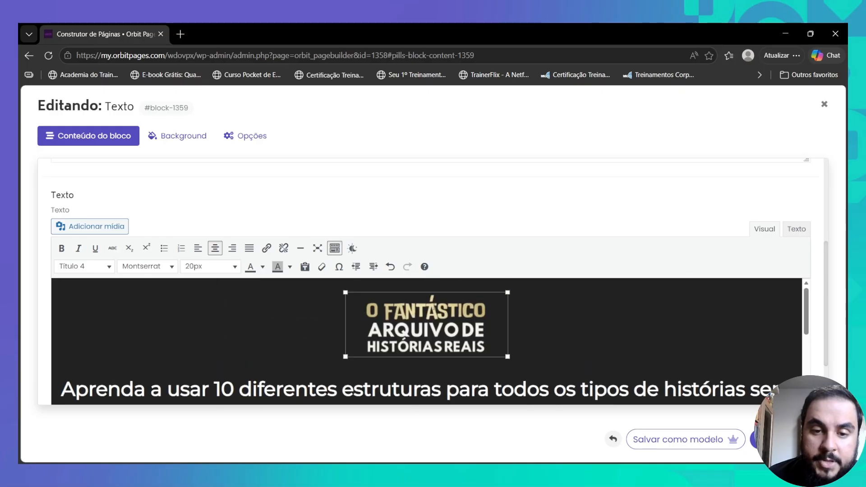
# - Give the title image a custom size of width 400, giving 400 × 159 pixels
pyautogui.click(453, 373)
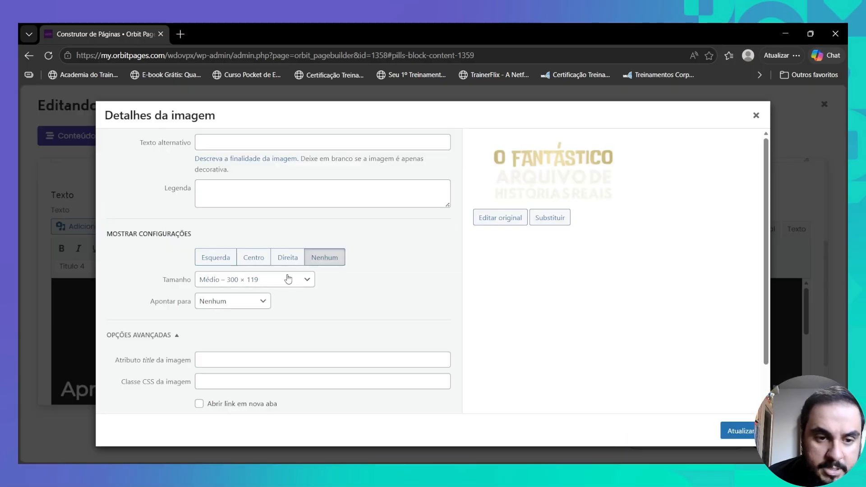
pyautogui.click(264, 356)
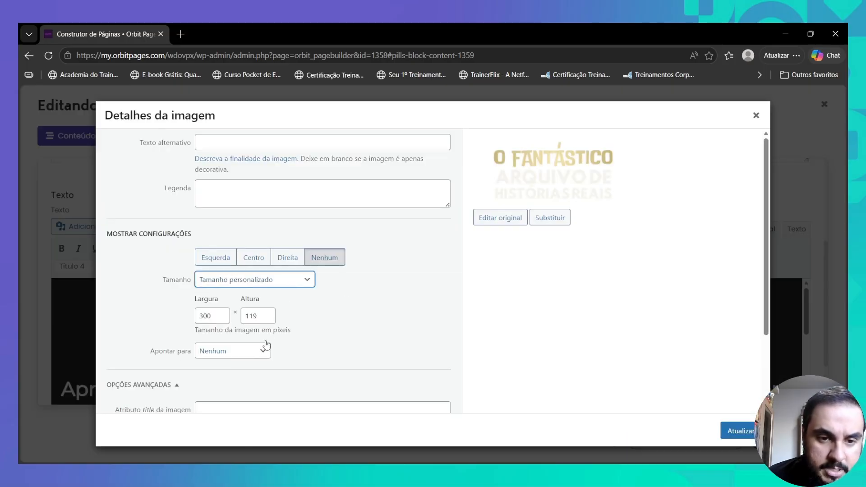
pyautogui.click(201, 317)
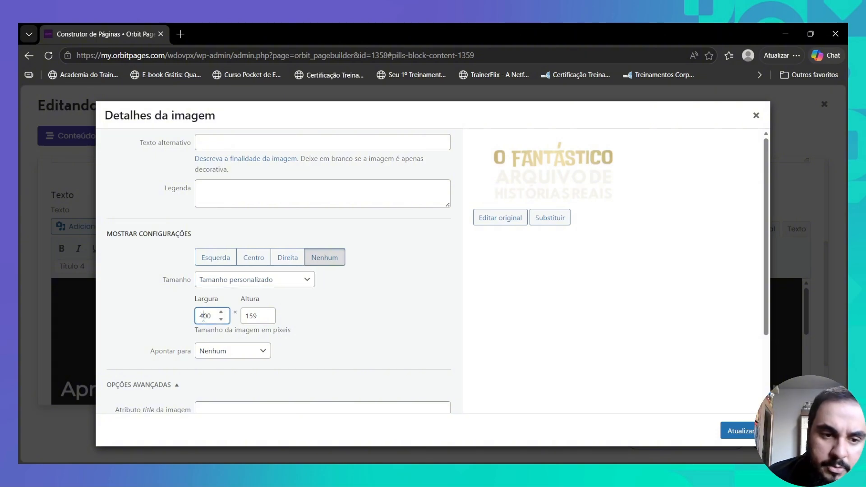
pyautogui.click(243, 316)
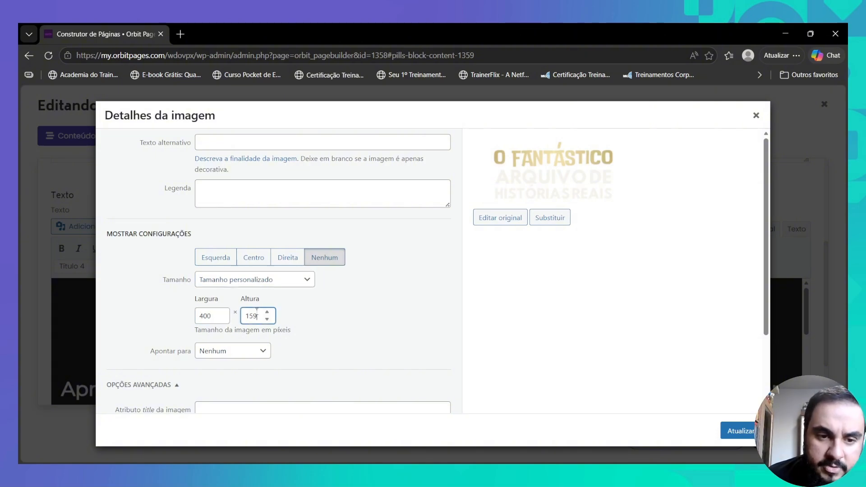
pyautogui.click(740, 431)
pyautogui.scroll(-1, 541, 320)
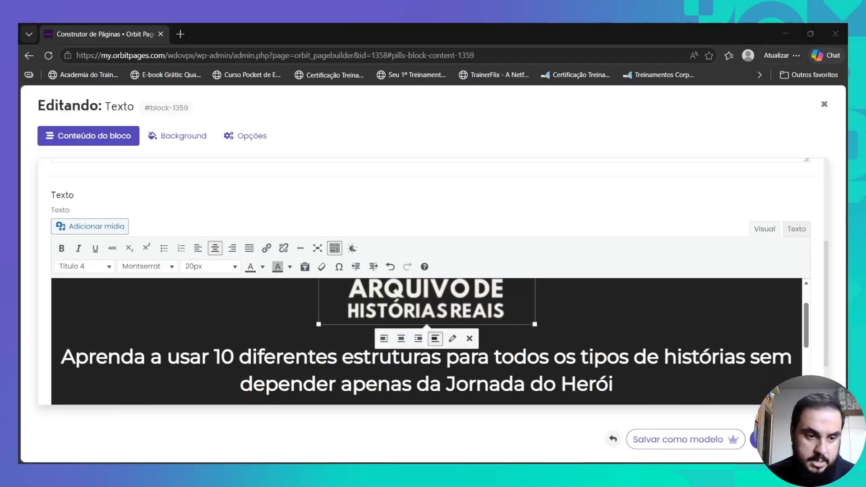
# - Replace the headline with '101 acontecimentos inacreditáveis para roubar e transformar em ficção'
pyautogui.moveTo(74, 357); pyautogui.dragTo(609, 384)
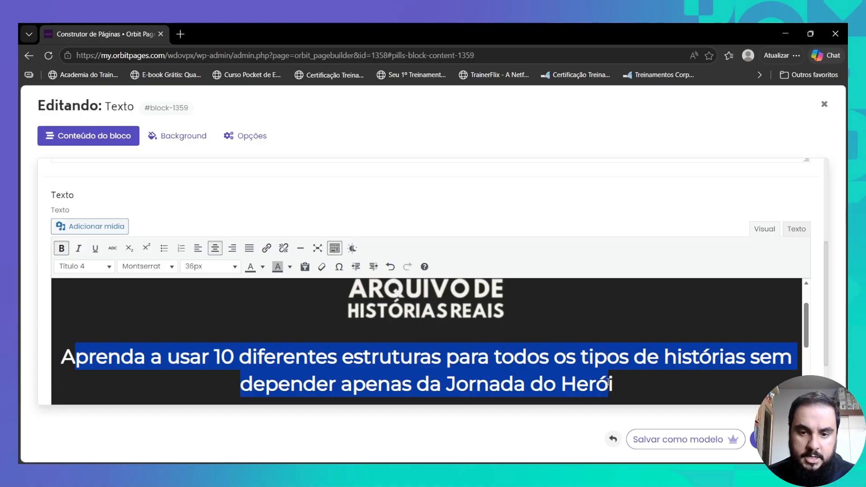
pyautogui.doubleClick(106, 358)
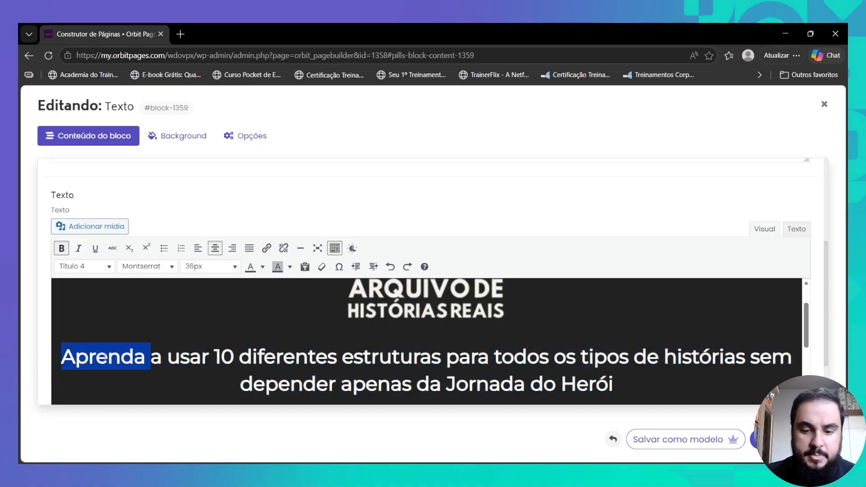
pyautogui.write('101 aconte')
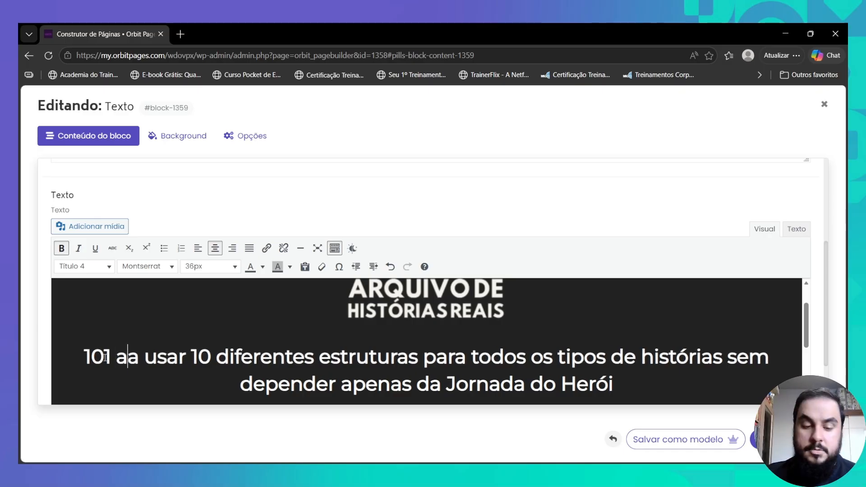
pyautogui.write('cimentos fantástico')
pyautogui.hotkey('ctrl', 'BackSpace')
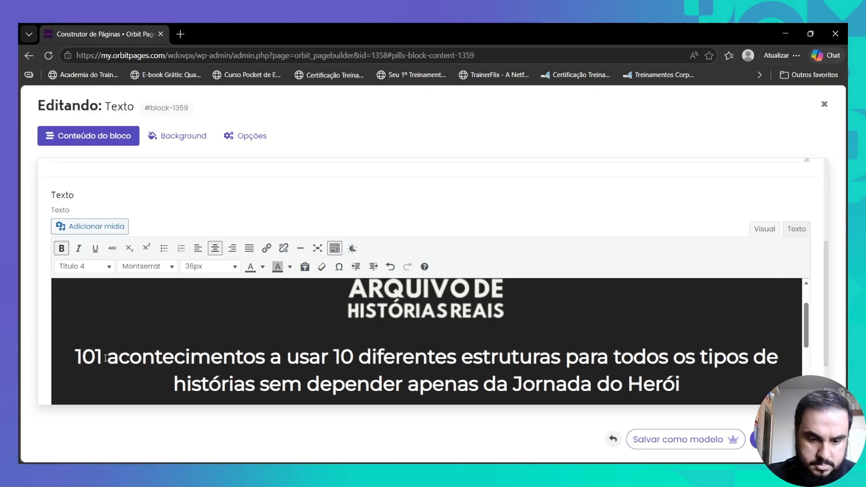
pyautogui.write('inacreditáveis para roubar e')
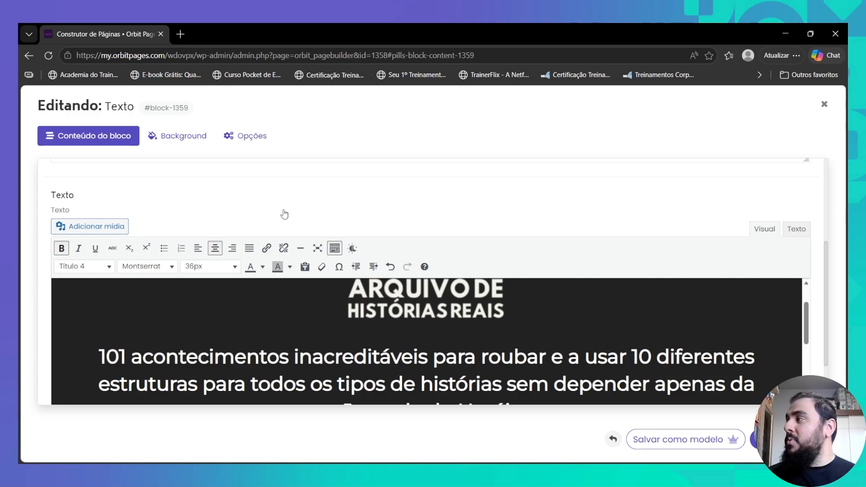
pyautogui.write('transformar em ficção')
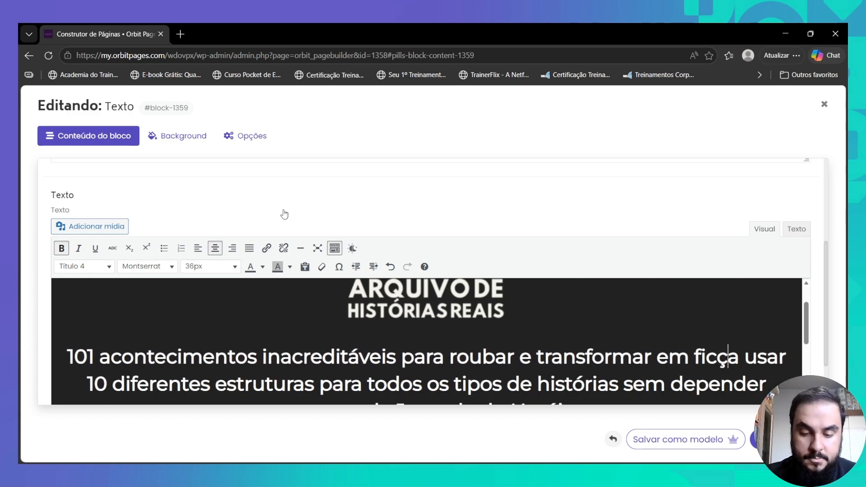
pyautogui.press('Delete')
pyautogui.press('Delete')
pyautogui.press('Delete')
pyautogui.press('Delete')
pyautogui.press('Delete')
pyautogui.press('Delete')
pyautogui.press('Delete')
pyautogui.press('Delete')
pyautogui.press('Delete')
pyautogui.press('Delete')
pyautogui.press('Delete')
pyautogui.press('Delete')
pyautogui.press('Delete')
pyautogui.press('Delete')
pyautogui.press('Delete')
pyautogui.press('Delete')
pyautogui.press('Delete')
pyautogui.press('Delete')
pyautogui.press('Delete')
pyautogui.press('Delete')
# - Set the new headline's font size to 40px
pyautogui.tripleClick(347, 357)
pyautogui.click(211, 267)
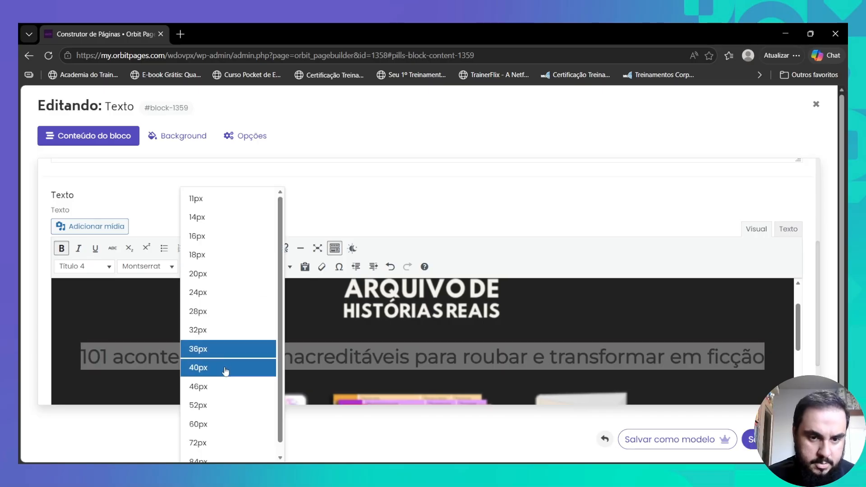
pyautogui.click(226, 368)
pyautogui.scroll(-3, 388, 315)
pyautogui.click(388, 315)
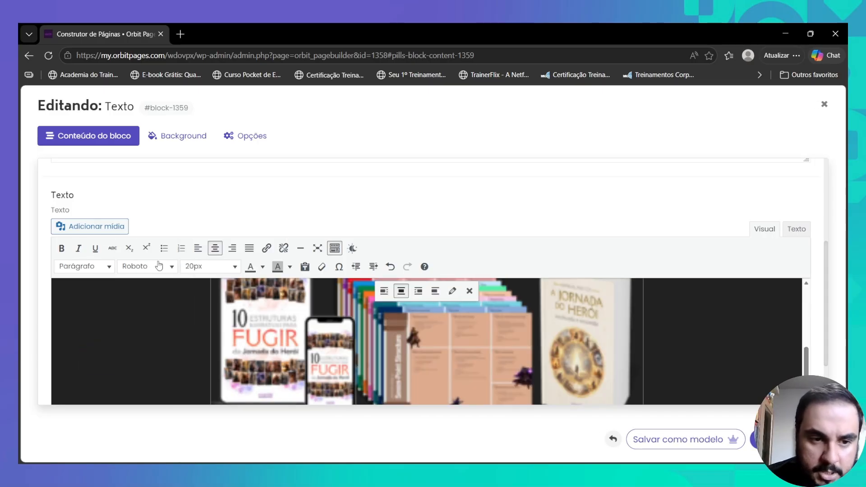
# - Crop the colourful card-set image Creatool-Novos-criativos-2.png to a 2160 × 945 strip
pyautogui.click(88, 229)
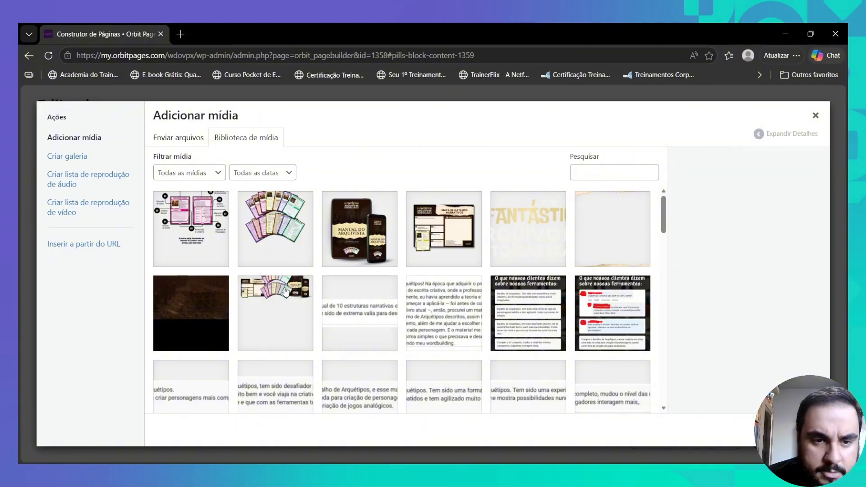
pyautogui.click(276, 220)
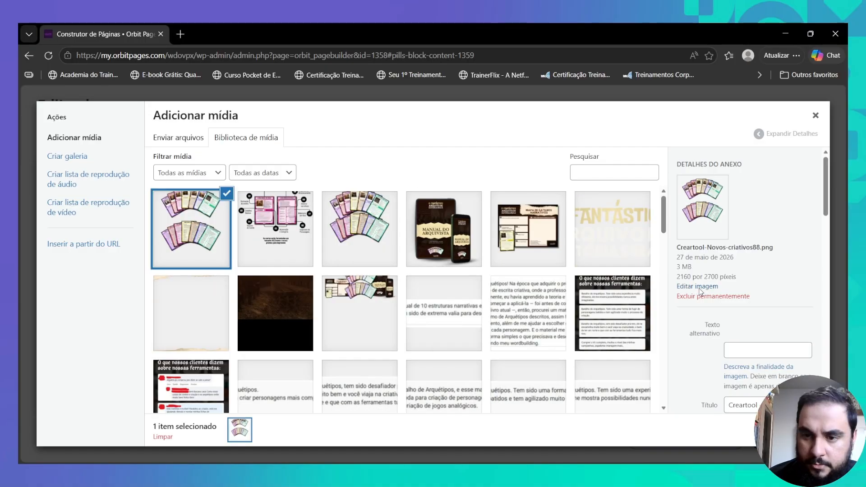
pyautogui.click(700, 287)
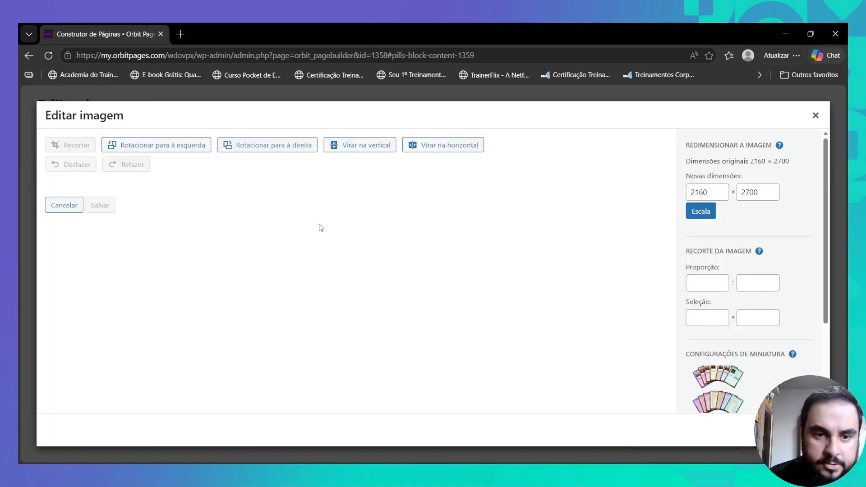
pyautogui.click(77, 147)
pyautogui.moveTo(132, 398); pyautogui.dragTo(131, 267)
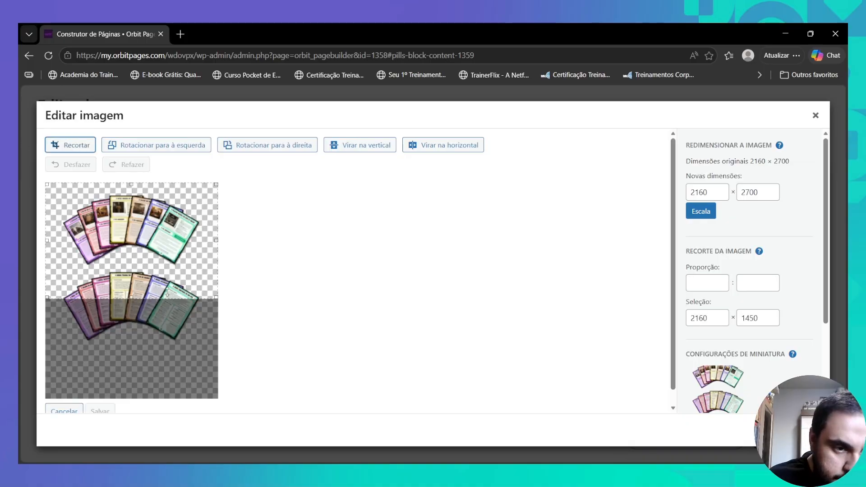
pyautogui.moveTo(132, 184); pyautogui.dragTo(129, 193)
pyautogui.click(83, 148)
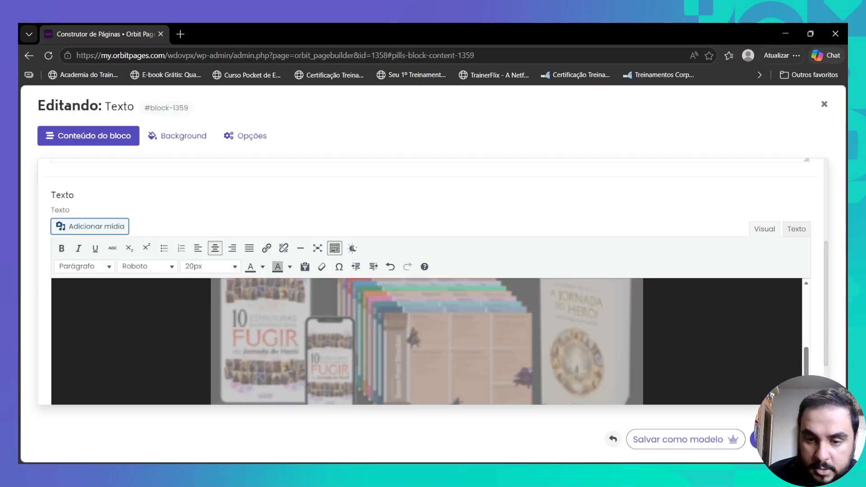
# - Give the fanned-cards image a custom 600-pixel width and centre it in the text block
pyautogui.scroll(-3, 398, 293)
pyautogui.click(183, 278)
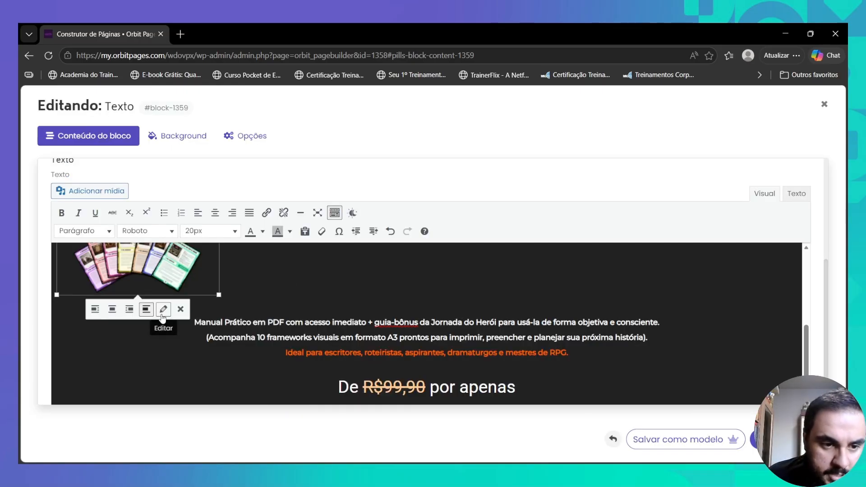
pyautogui.click(160, 310)
pyautogui.click(259, 281)
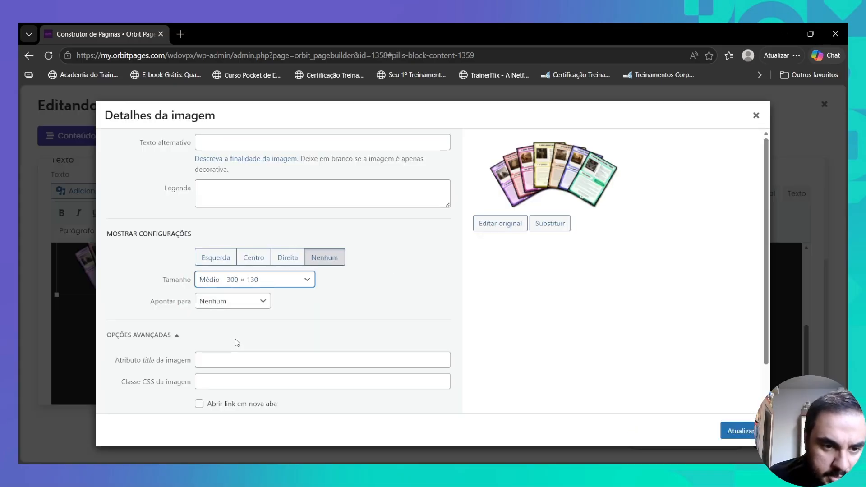
pyautogui.click(238, 344)
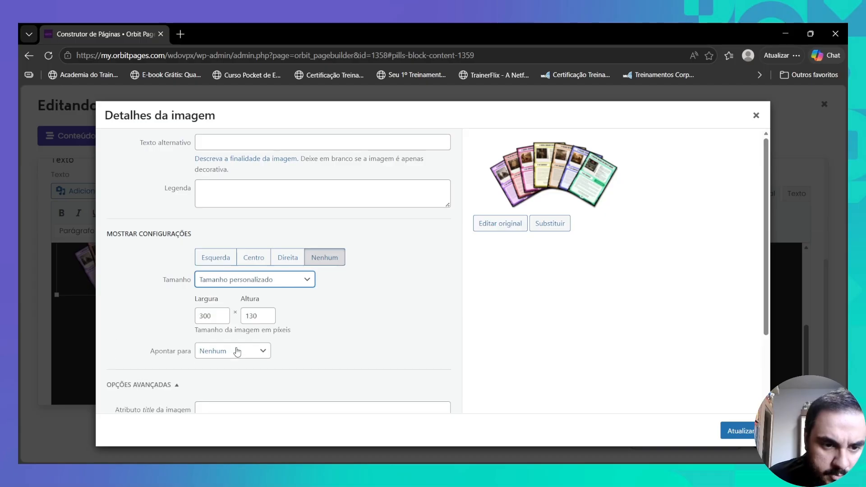
pyautogui.click(202, 315)
pyautogui.write('6')
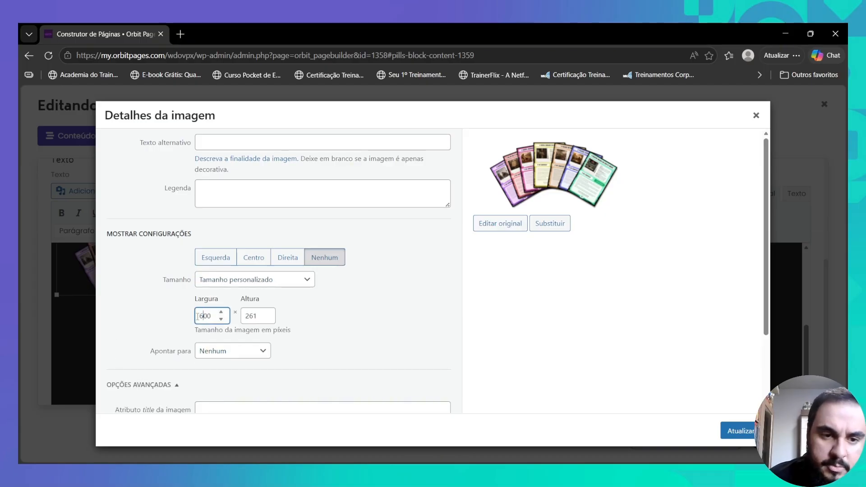
pyautogui.click(734, 432)
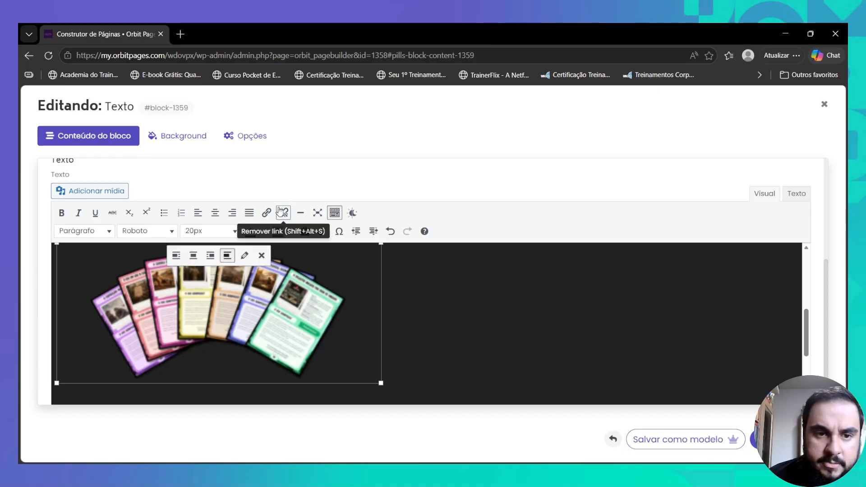
pyautogui.click(214, 213)
# - Readjust the image width and reapply it, leaving the image at 600 × 261 pixels
pyautogui.scroll(3, 429, 270)
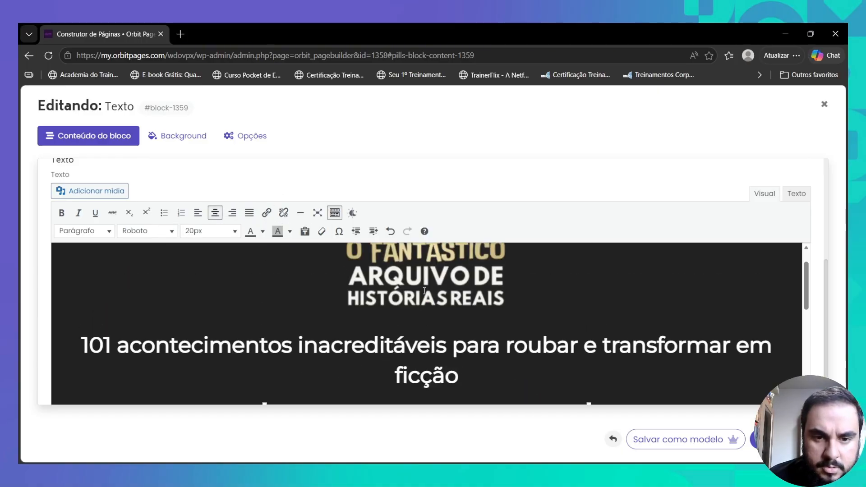
pyautogui.scroll(-3, 429, 317)
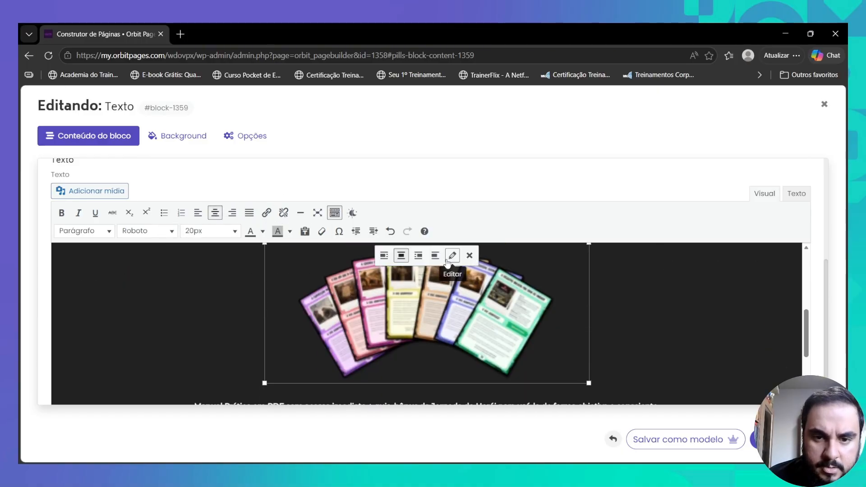
pyautogui.click(452, 256)
pyautogui.click(204, 315)
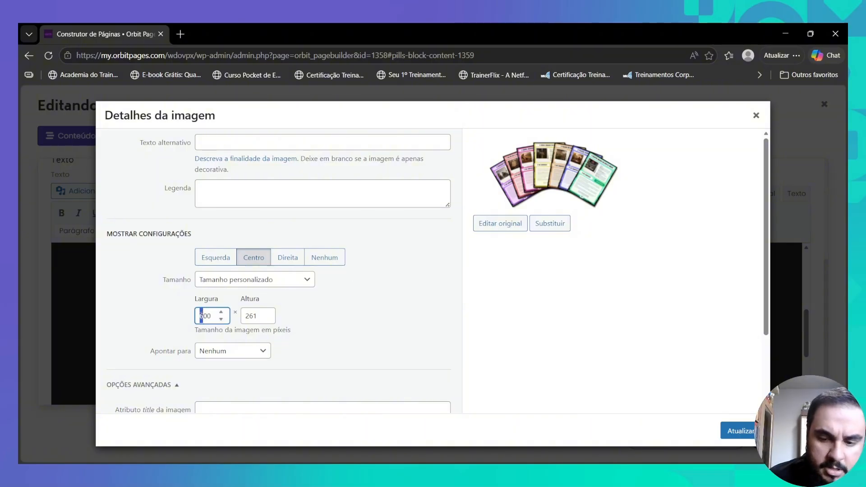
pyautogui.click(741, 432)
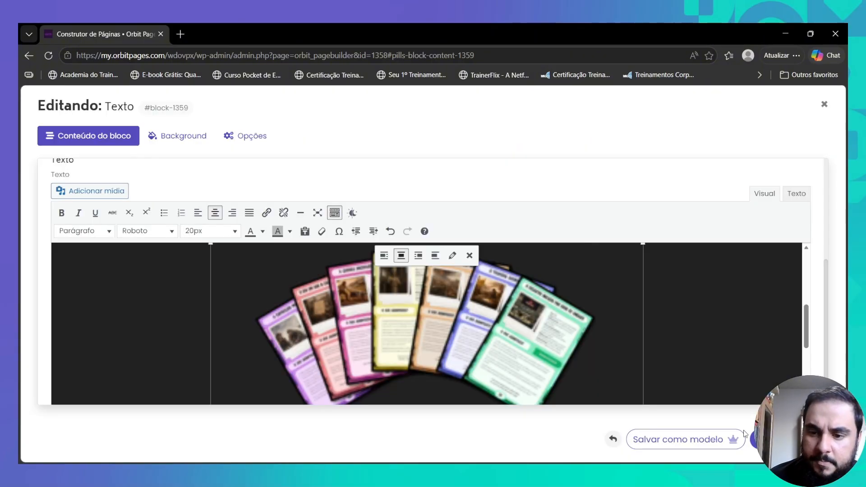
pyautogui.scroll(-4, 602, 277)
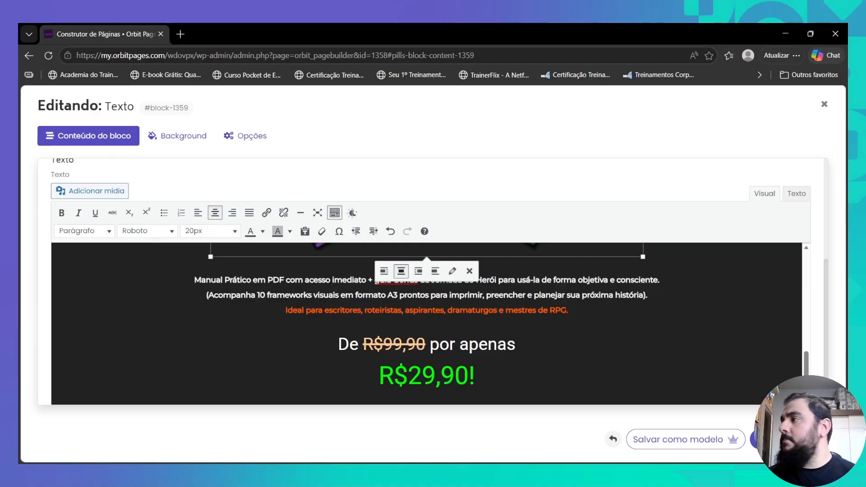
# - Rewrite the description as 'São 101 cards formato A5 prontos para impressão + mapa visual + manual…' and delete the Acompanha line
pyautogui.moveTo(194, 280); pyautogui.dragTo(648, 295)
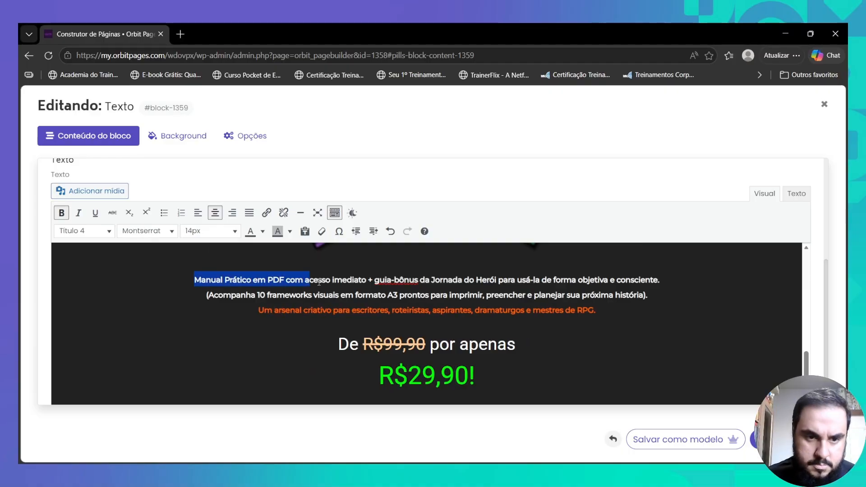
pyautogui.scroll(1, 652, 332)
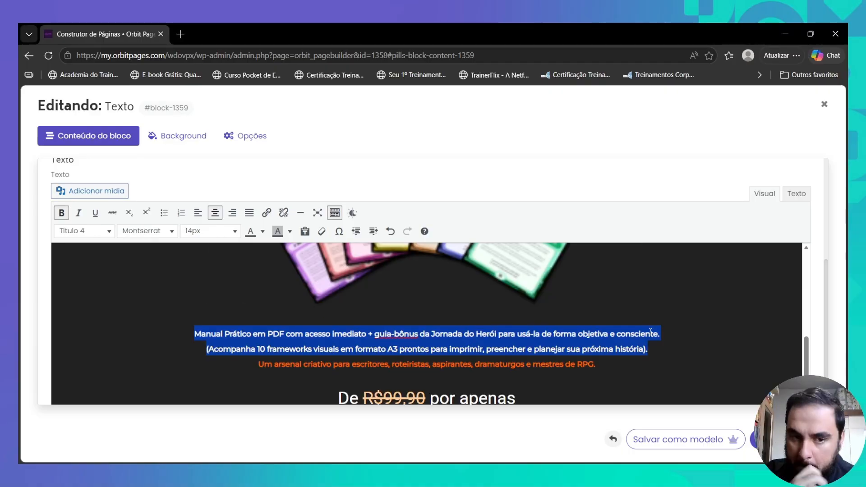
pyautogui.doubleClick(208, 334)
pyautogui.write('São 101 cards formato A5')
pyautogui.press('Delete')
pyautogui.press('Delete')
pyautogui.press('Delete')
pyautogui.press('Delete')
pyautogui.press('Delete')
pyautogui.press('Delete')
pyautogui.press('Delete')
pyautogui.moveTo(304, 334); pyautogui.dragTo(448, 334)
pyautogui.write('prontos para impressão + mapa visual + manual')
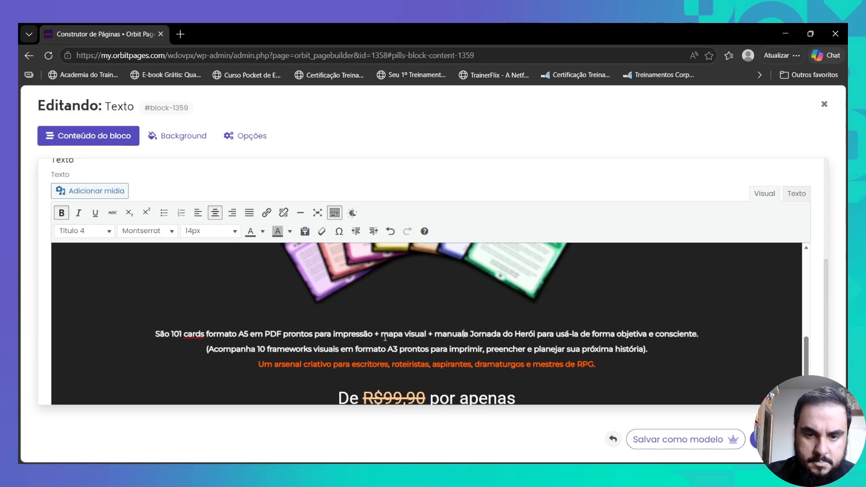
pyautogui.write(' de utilização (acesso imediato)')
pyautogui.hotkey('shift', 'Down')
pyautogui.hotkey('shift', 'End')
pyautogui.press('Delete')
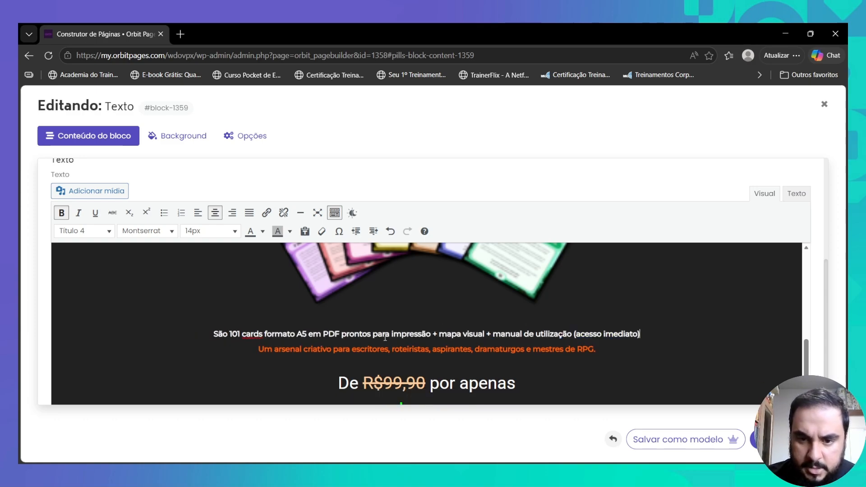
# - Change the crossed-out and offer prices to R$97,00 and R$37,00
pyautogui.scroll(-1, 280, 314)
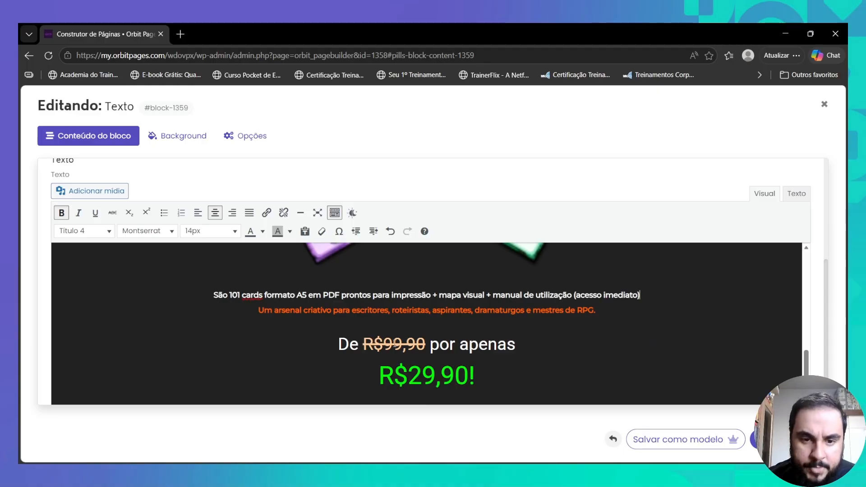
pyautogui.click(394, 345)
pyautogui.moveTo(393, 344); pyautogui.dragTo(453, 374)
pyautogui.write('7')
pyautogui.write('0')
pyautogui.write('37')
pyautogui.write('0')
pyautogui.scroll(-2, 452, 365)
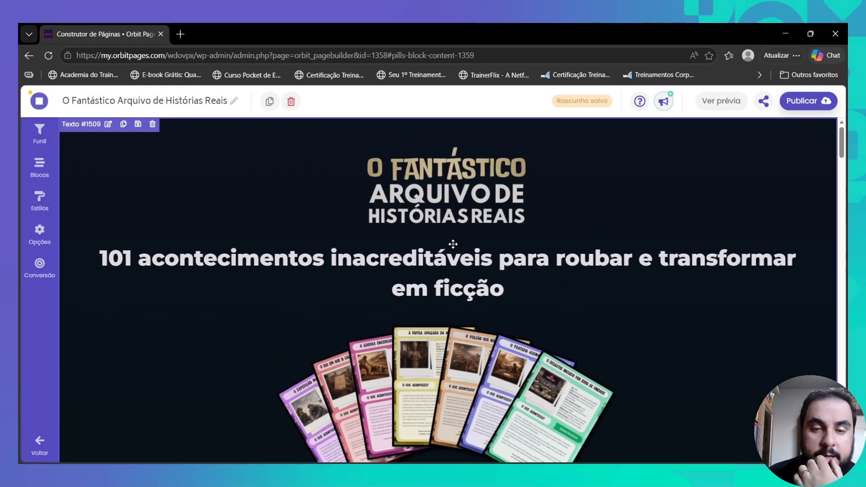
# - Shrink the headline from 36px to 32px so it fits one line, and save the header block
pyautogui.scroll(-8, 453, 244)
pyautogui.scroll(8, 452, 244)
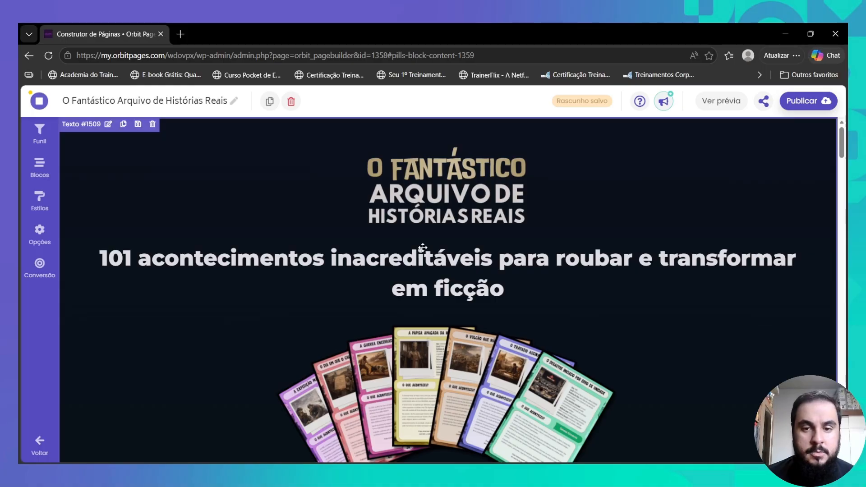
pyautogui.doubleClick(423, 248)
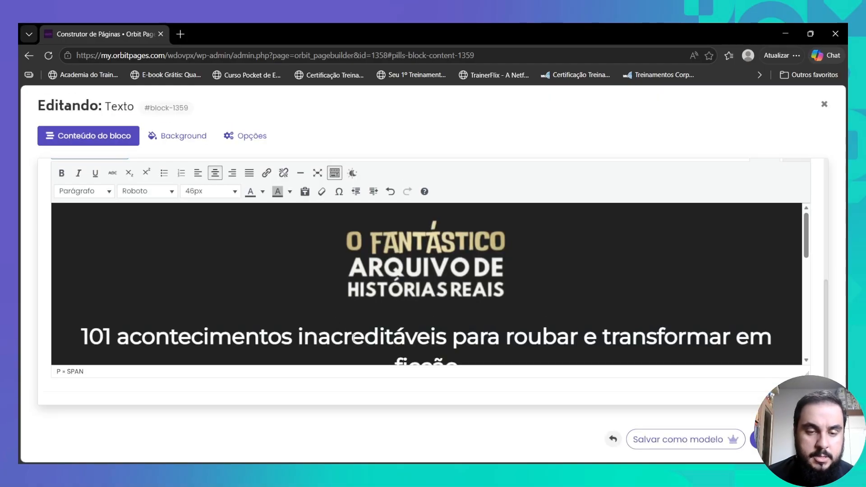
pyautogui.tripleClick(354, 337)
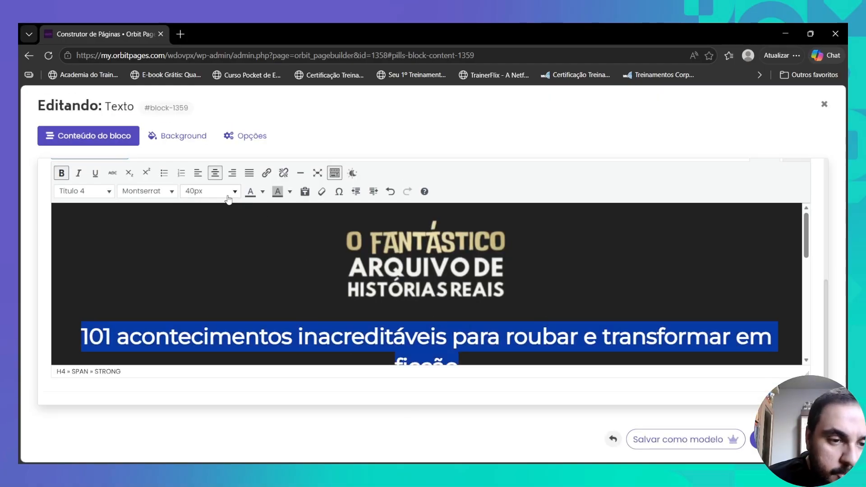
pyautogui.click(211, 192)
pyautogui.click(218, 351)
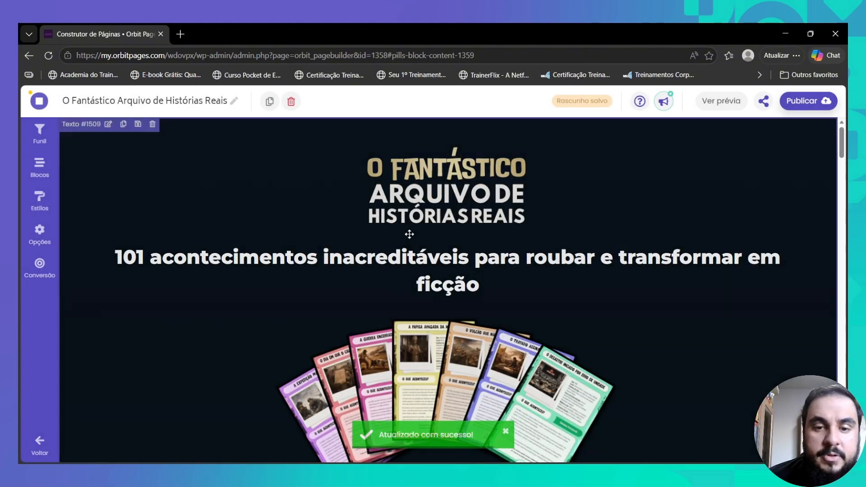
pyautogui.doubleClick(402, 252)
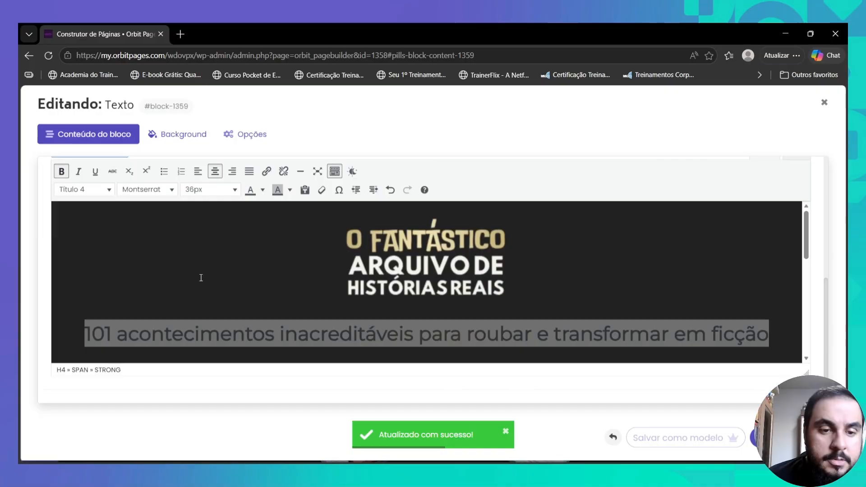
pyautogui.click(198, 191)
pyautogui.click(219, 323)
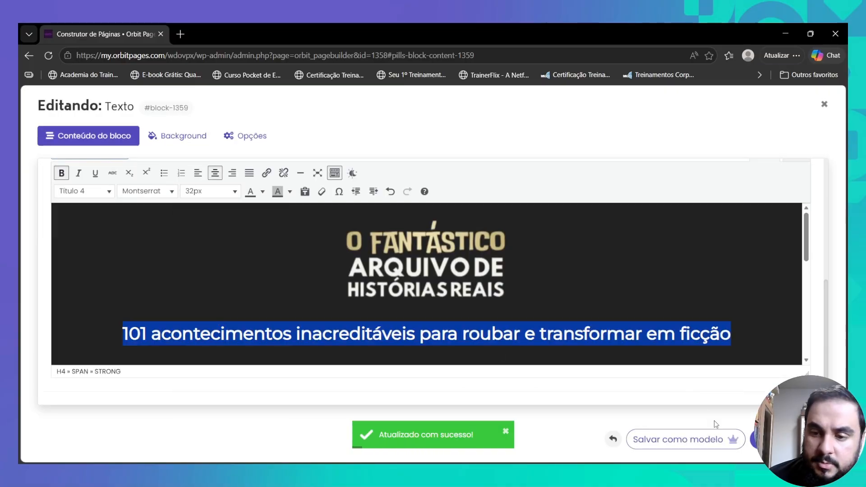
pyautogui.click(754, 440)
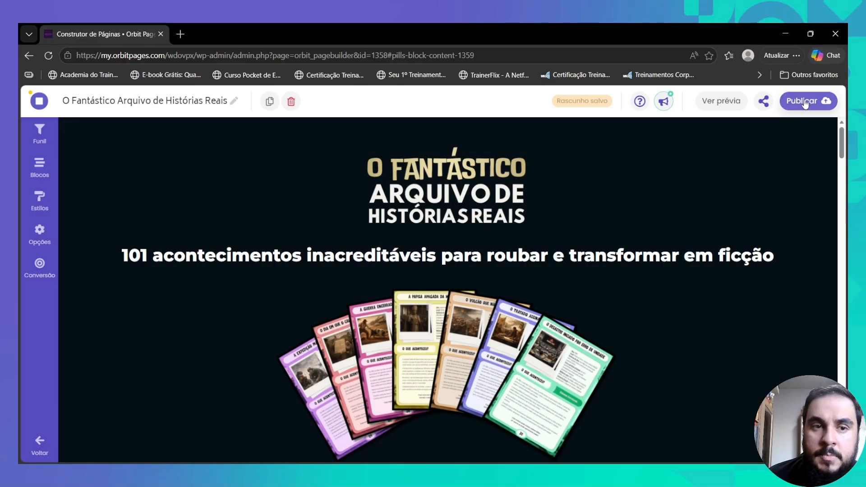
# - Publish the sales page, accept the live site's cookie notice and scroll to the price
pyautogui.click(805, 102)
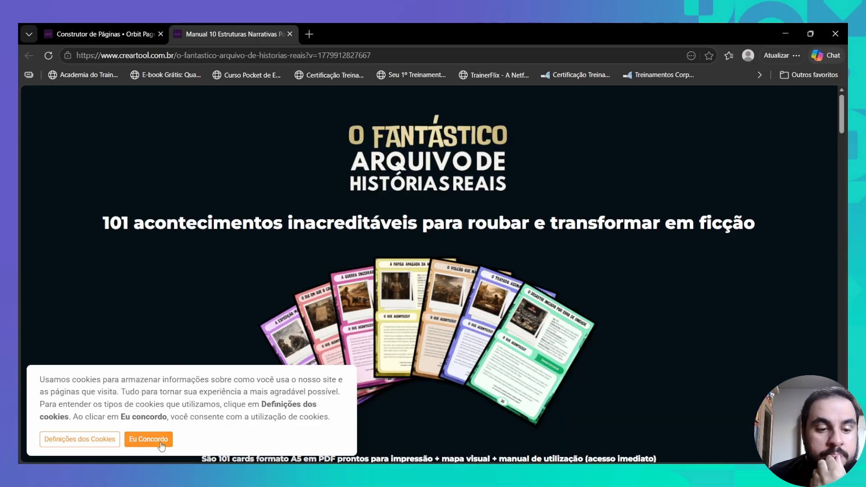
pyautogui.click(149, 440)
pyautogui.scroll(-3, 319, 287)
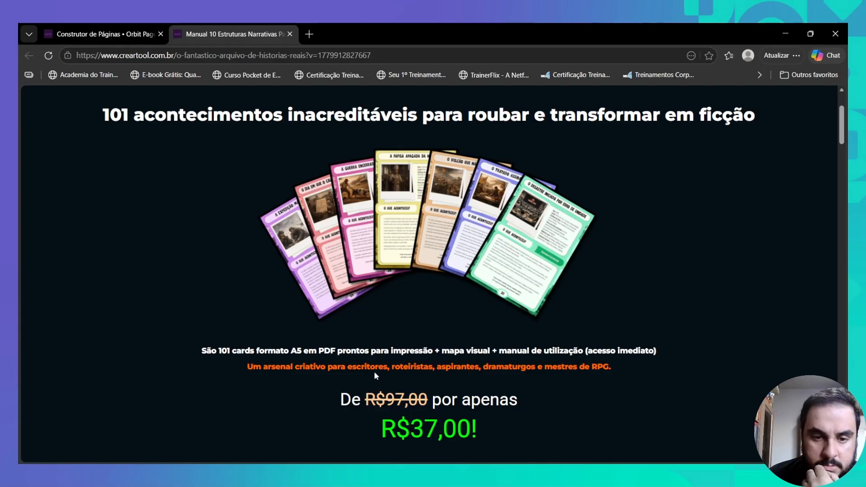
# - Back in the builder, start adding a background image to the header text block
pyautogui.click(107, 34)
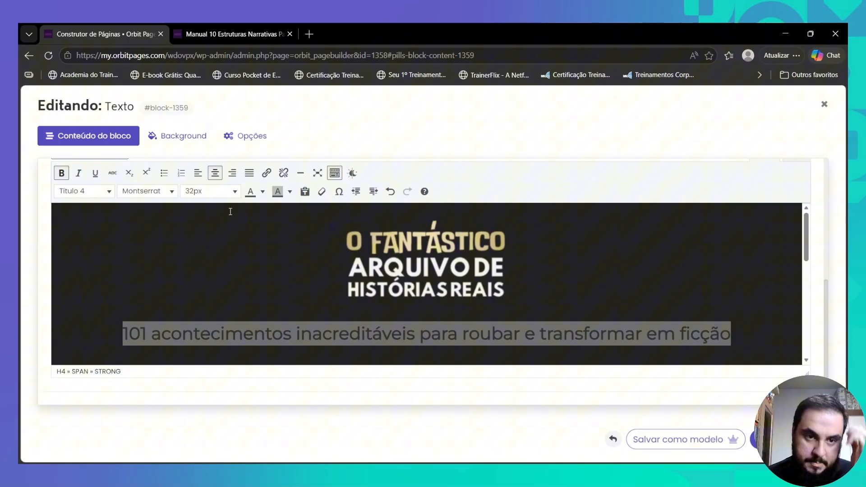
pyautogui.click(151, 134)
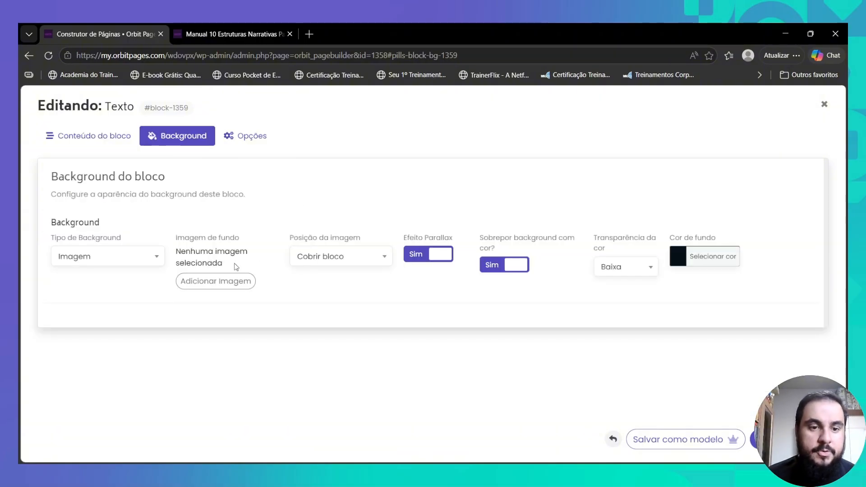
pyautogui.click(216, 281)
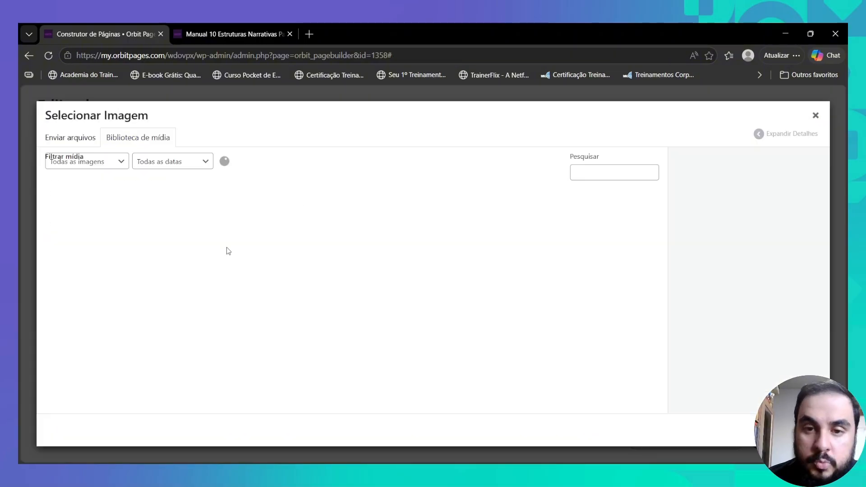
# - Crop the dark textured image to 2048 × 1440 and set it as the block background
pyautogui.click(624, 215)
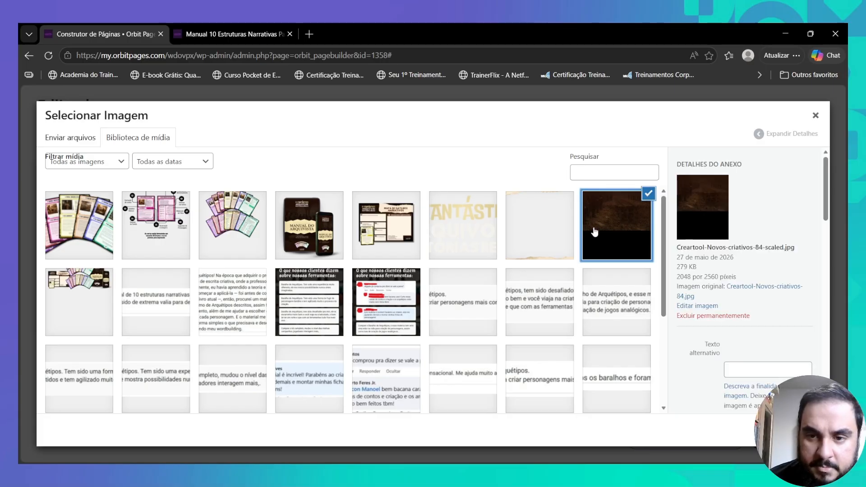
pyautogui.click(705, 307)
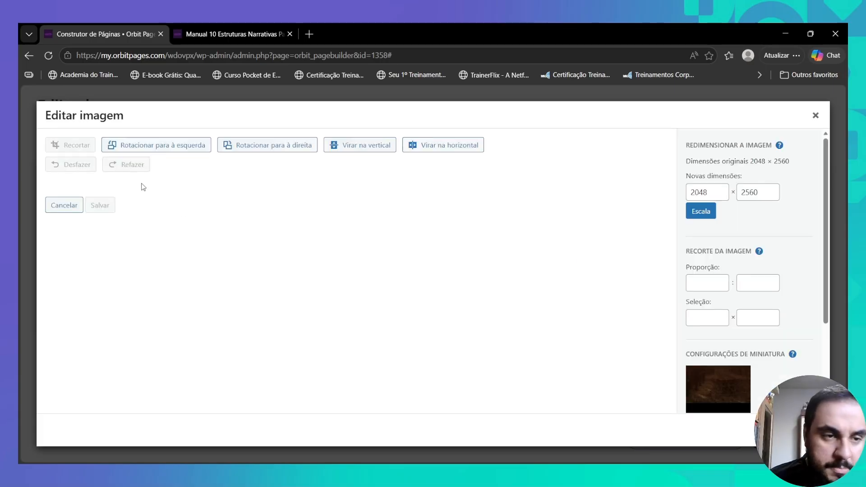
pyautogui.click(78, 145)
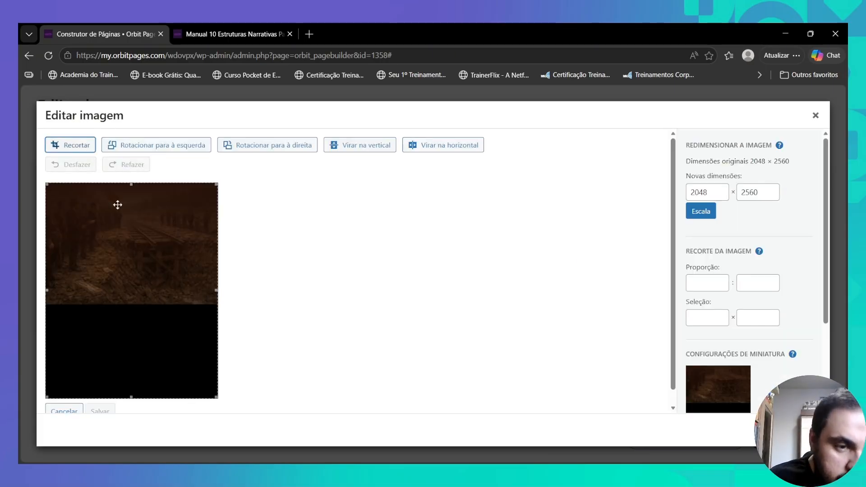
pyautogui.moveTo(131, 397); pyautogui.dragTo(159, 306)
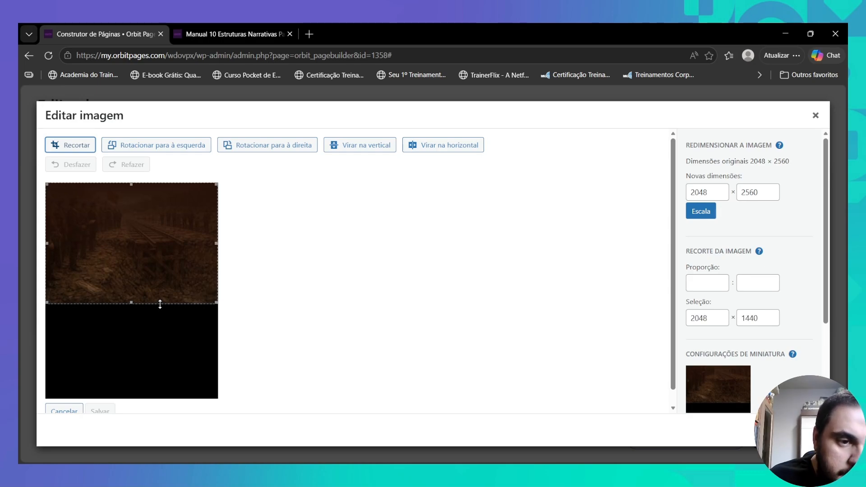
pyautogui.click(76, 144)
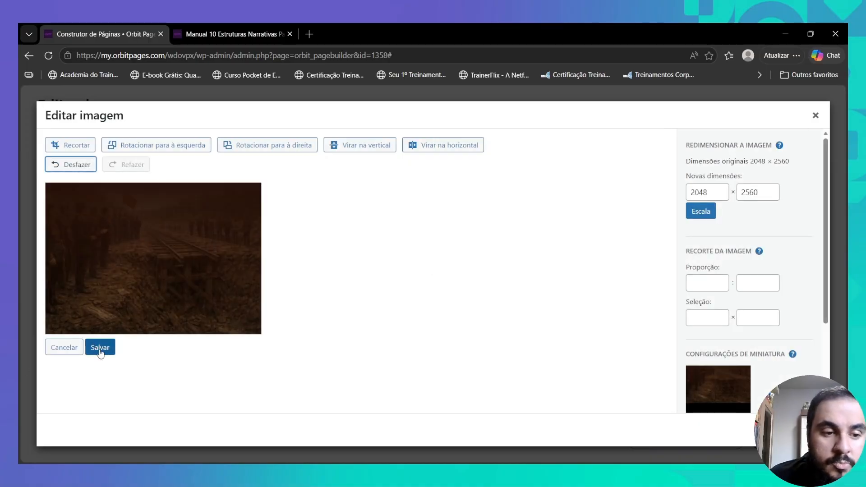
pyautogui.click(100, 348)
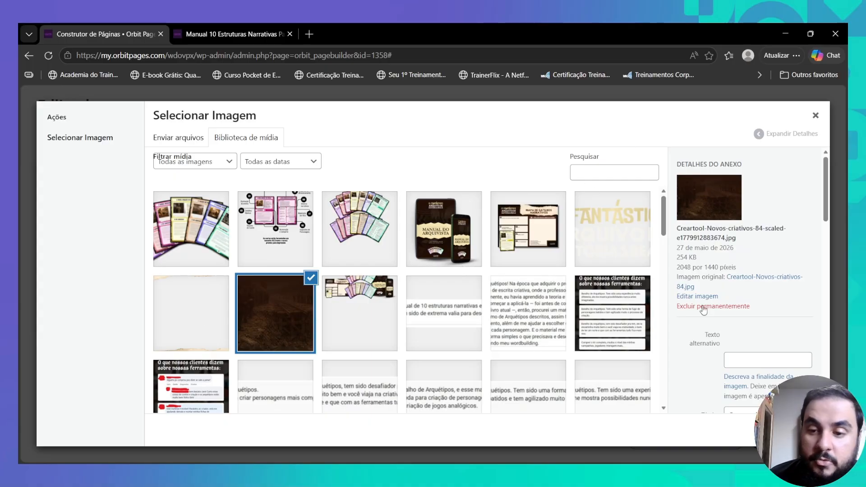
pyautogui.click(791, 430)
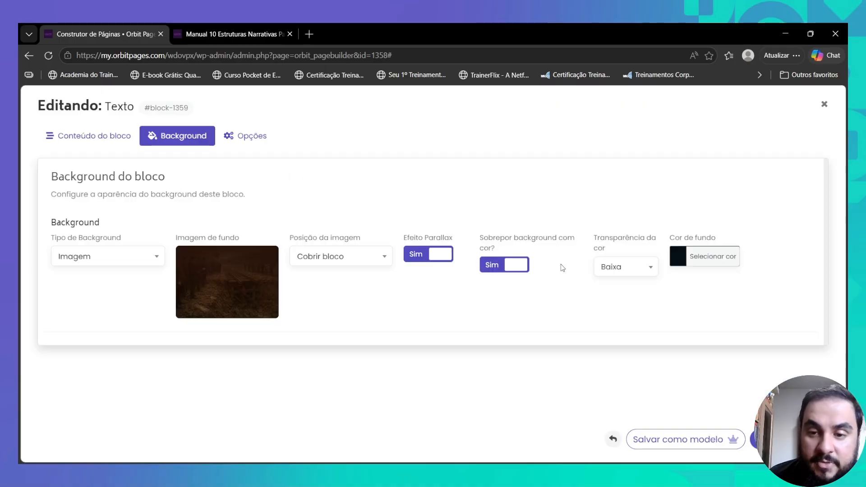
# - Set 'Sobrepor background com cor?' to Não and save the block over the dark photo
pyautogui.click(517, 267)
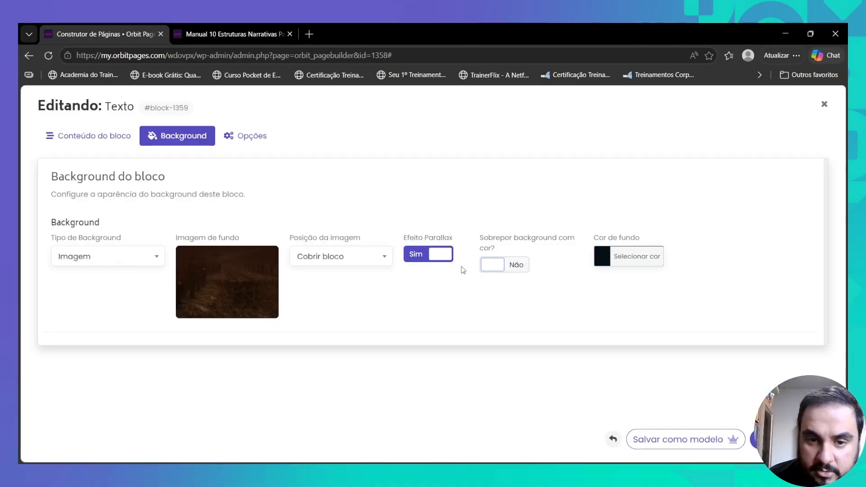
pyautogui.click(94, 137)
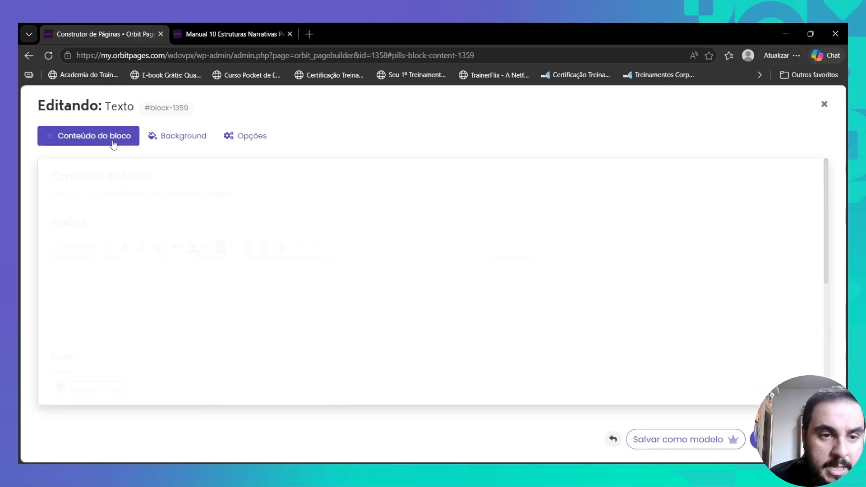
pyautogui.scroll(-3, 361, 257)
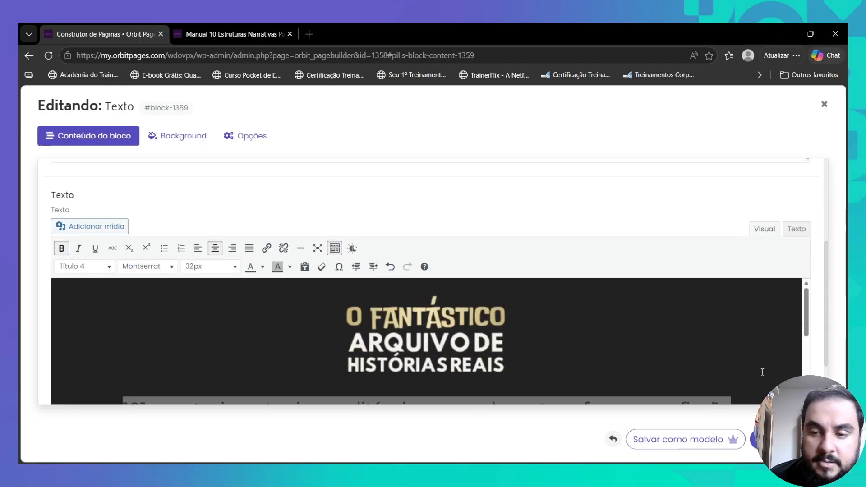
pyautogui.click(789, 439)
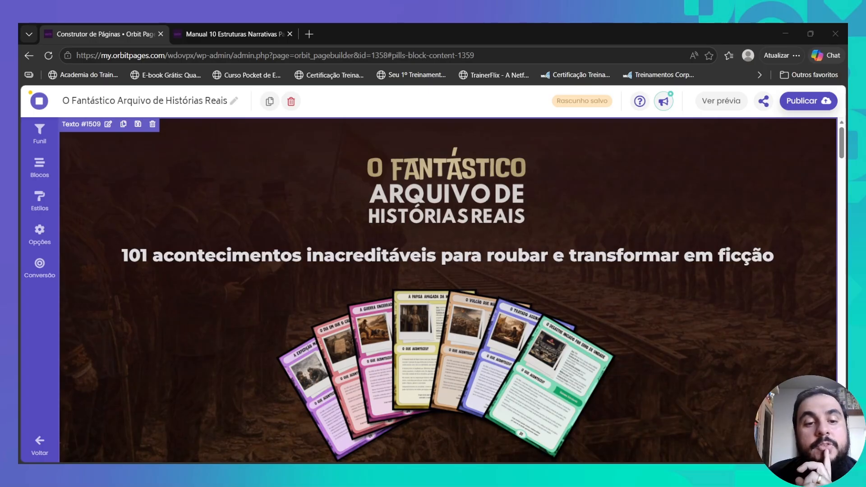
pyautogui.scroll(-3, 448, 290)
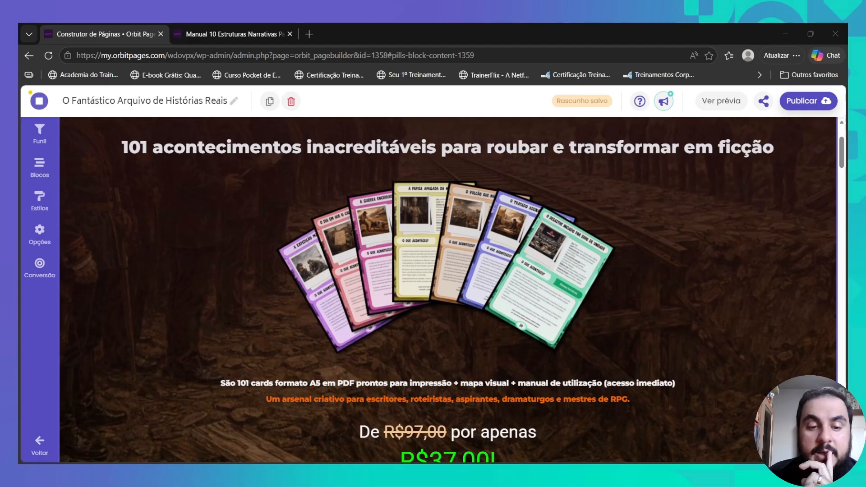
pyautogui.scroll(-3, 448, 289)
pyautogui.scroll(6, 448, 289)
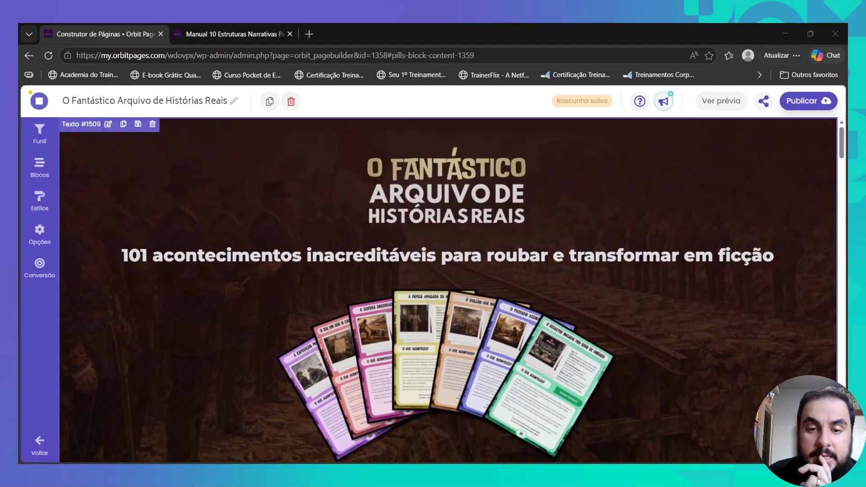
# - Break the headline into two lines before 'para', set it to 52px, and save
pyautogui.doubleClick(480, 258)
pyautogui.scroll(-4, 358, 300)
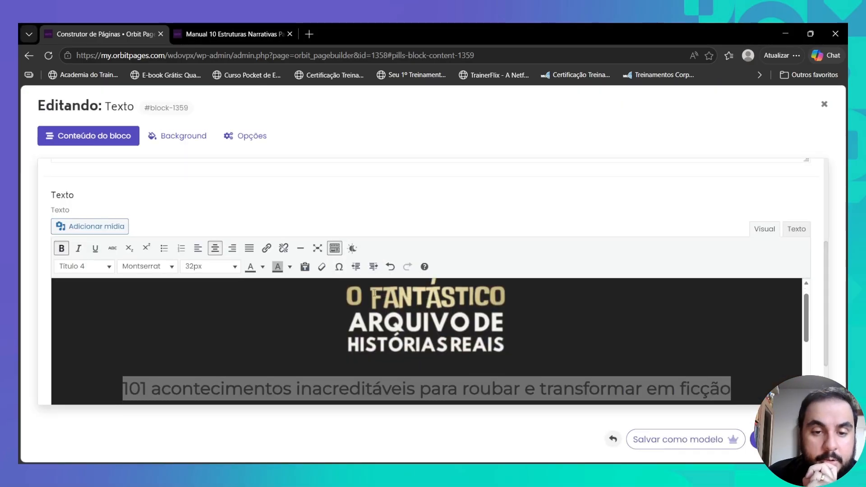
pyautogui.scroll(3, 358, 299)
pyautogui.doubleClick(355, 356)
pyautogui.tripleClick(355, 356)
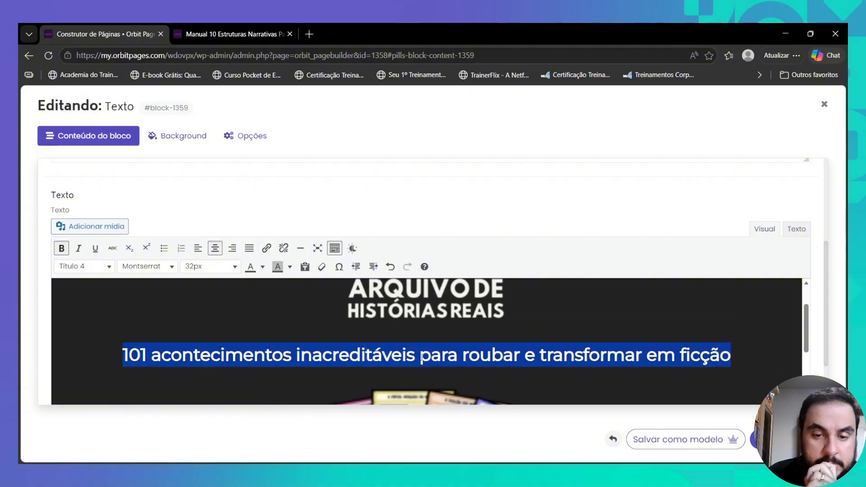
pyautogui.click(458, 355)
pyautogui.press('Left')
pyautogui.press('Left')
pyautogui.press('Left')
pyautogui.press('Left')
pyautogui.hotkey('shift', 'Left')
pyautogui.hotkey('shift', 'Return')
pyautogui.moveTo(281, 355); pyautogui.dragTo(587, 374)
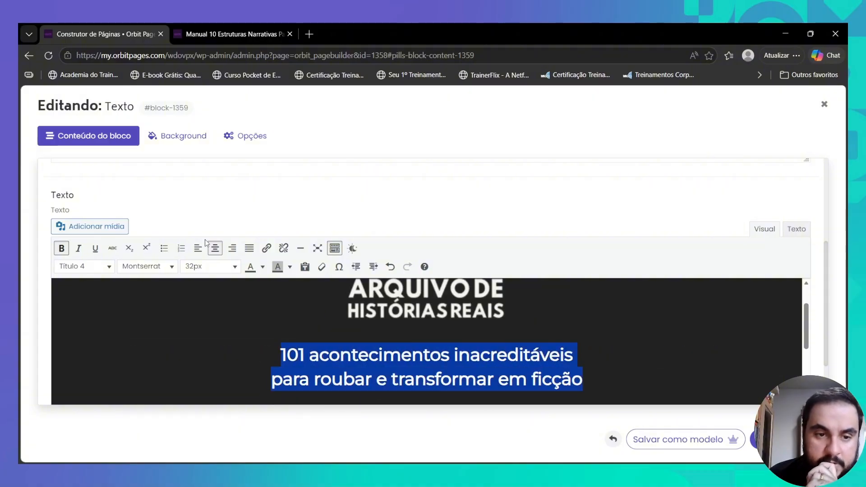
pyautogui.click(225, 272)
pyautogui.click(229, 406)
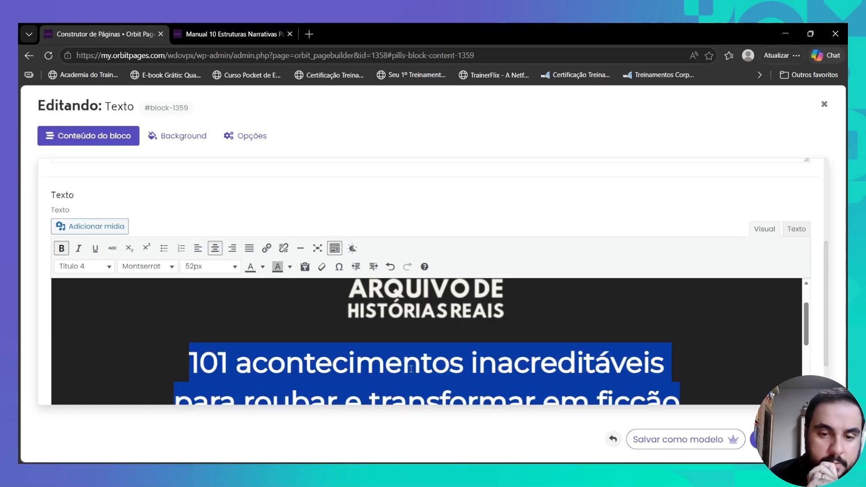
pyautogui.click(761, 439)
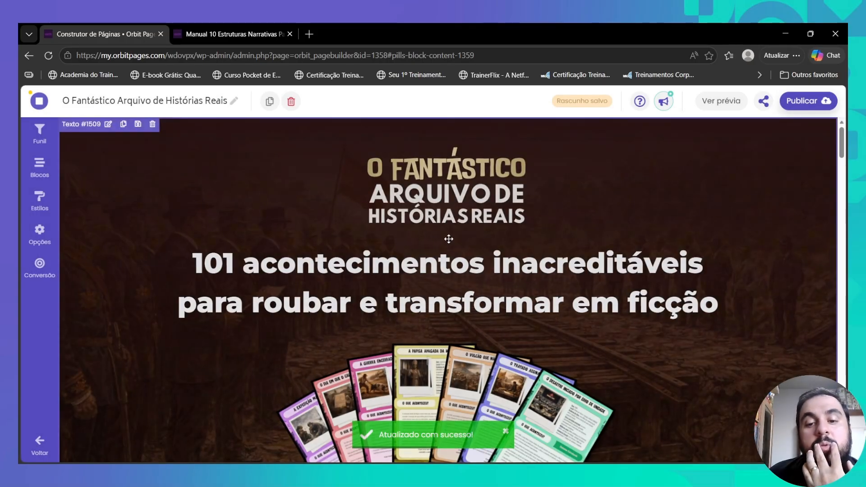
# - Set the description line to 20px and the orange tagline to 16px, then save and publish
pyautogui.scroll(-5, 456, 247)
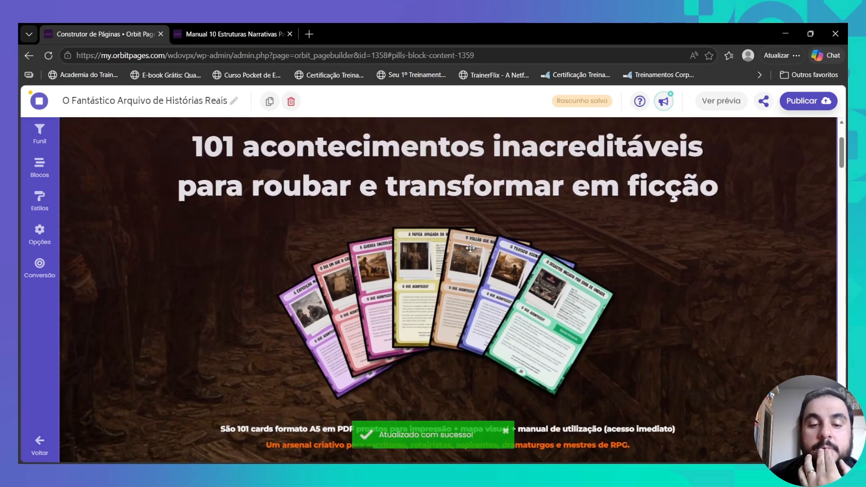
pyautogui.scroll(5, 480, 256)
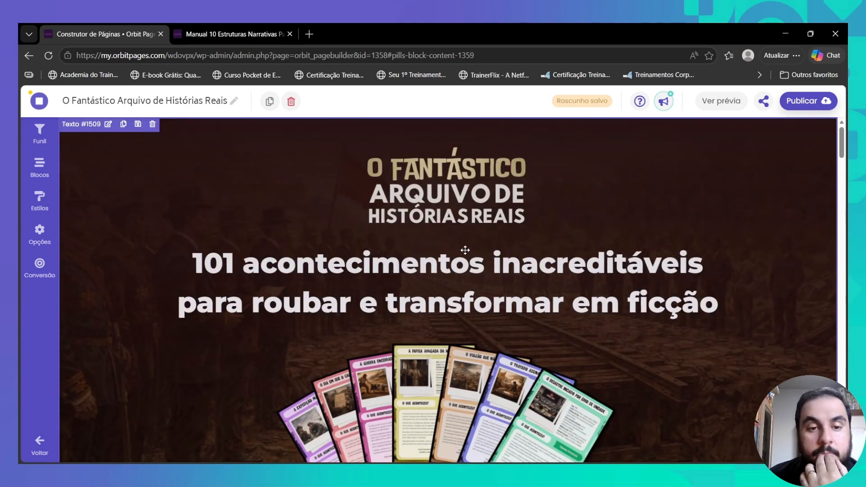
pyautogui.scroll(-8, 465, 250)
pyautogui.click(271, 236)
pyautogui.scroll(-10, 323, 263)
pyautogui.tripleClick(305, 255)
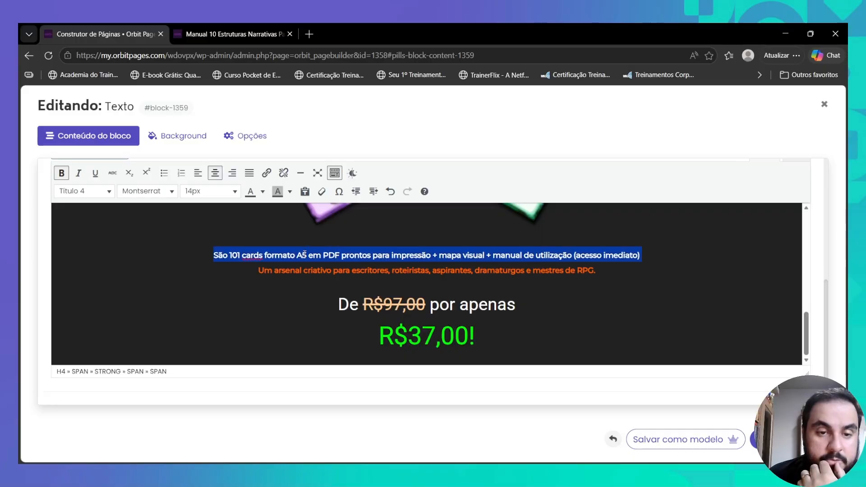
pyautogui.click(210, 192)
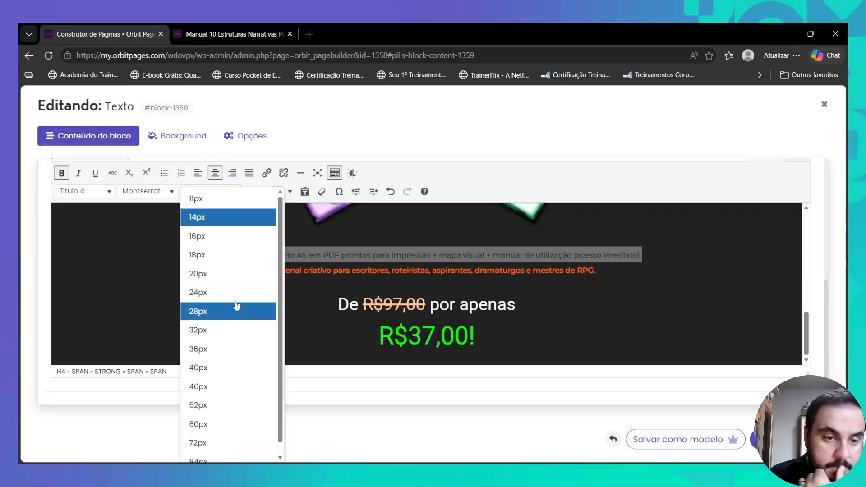
pyautogui.click(236, 278)
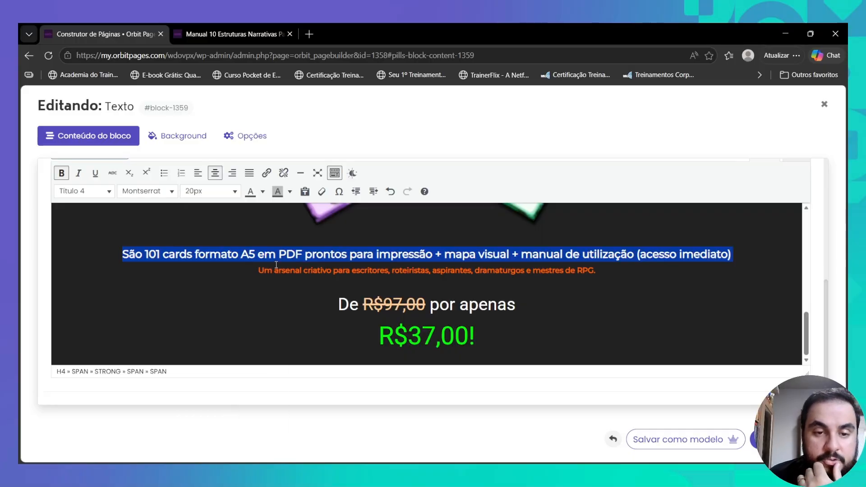
pyautogui.tripleClick(343, 271)
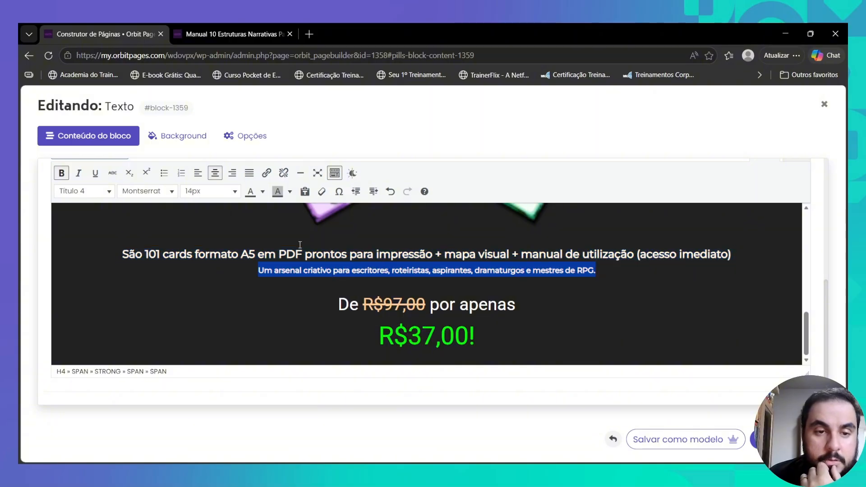
pyautogui.click(237, 191)
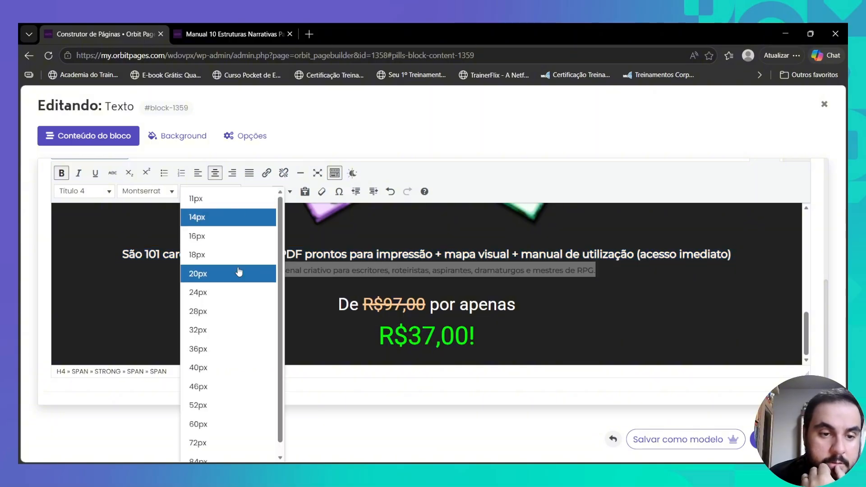
pyautogui.click(241, 239)
pyautogui.click(787, 440)
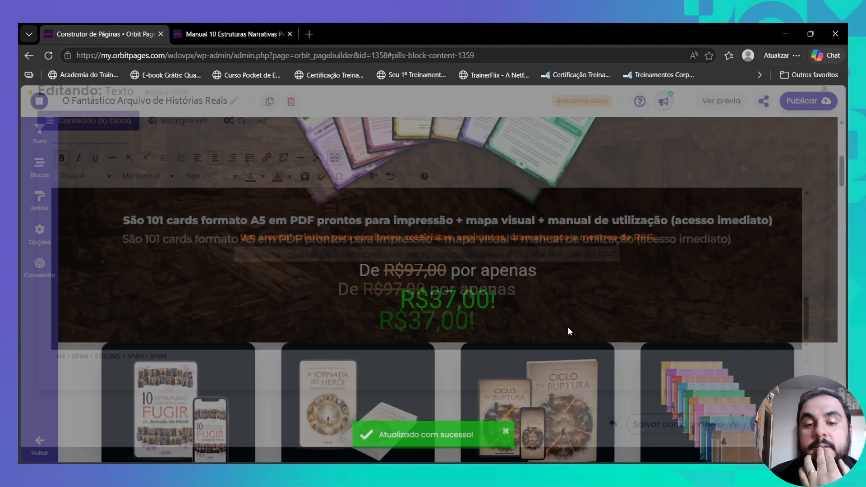
pyautogui.click(753, 99)
pyautogui.click(238, 30)
# - Reload the live page and scroll through it to check the dark photo header and R$37,00 price
pyautogui.click(48, 55)
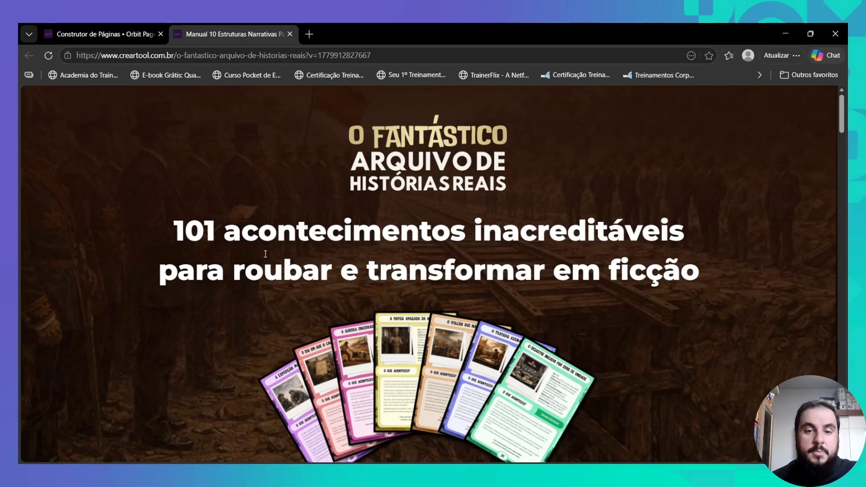
pyautogui.scroll(-5, 466, 251)
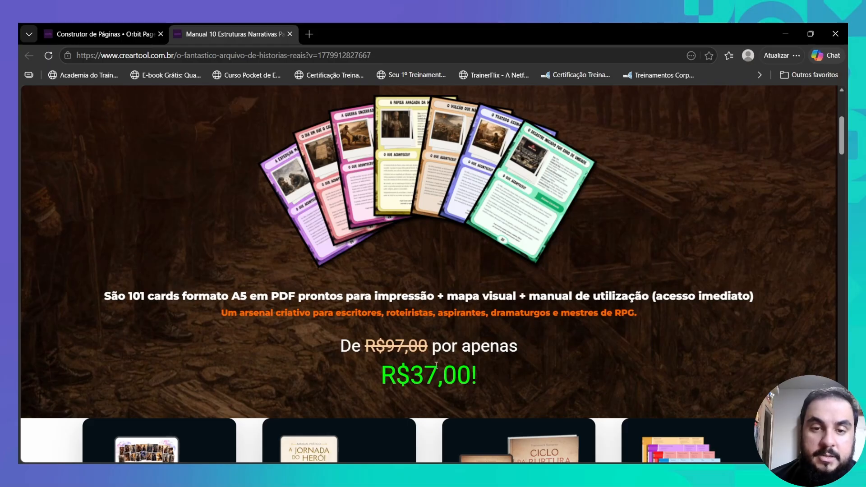
pyautogui.scroll(5, 437, 366)
pyautogui.scroll(-5, 431, 353)
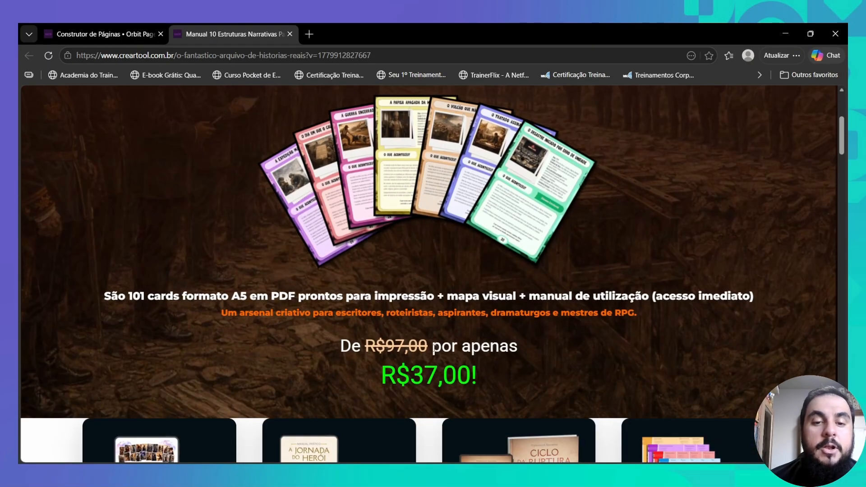
pyautogui.scroll(5, 427, 351)
# - Return to the builder and scroll to the 'Nem toda história…' hero-journey section
pyautogui.click(115, 32)
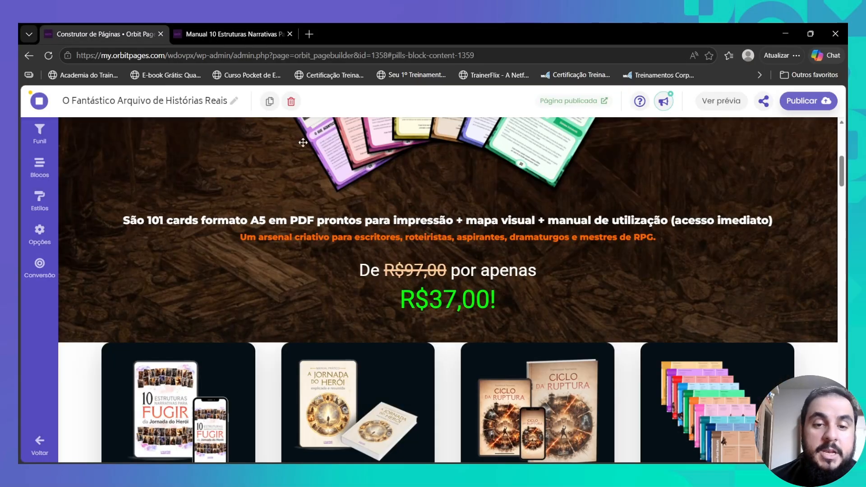
pyautogui.scroll(7, 419, 235)
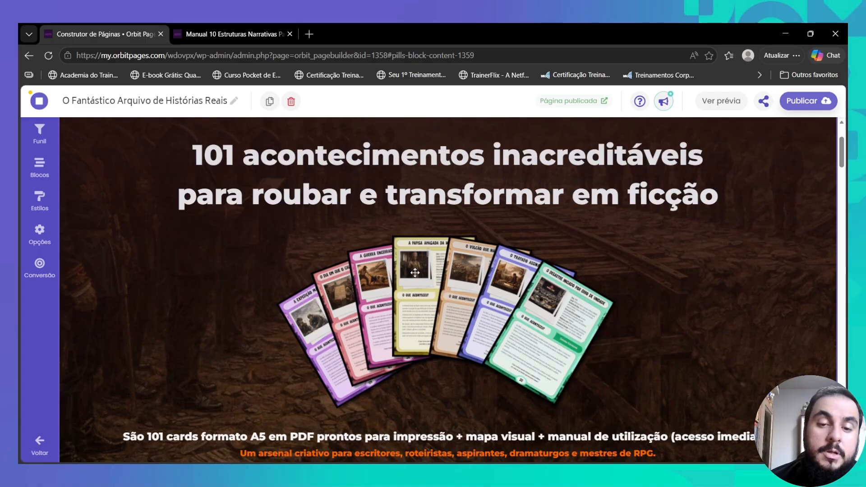
pyautogui.scroll(2, 458, 262)
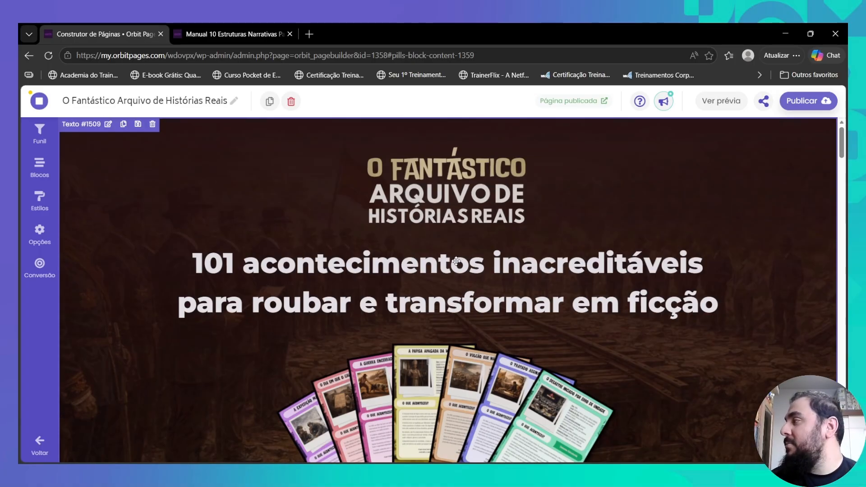
pyautogui.scroll(-10, 456, 261)
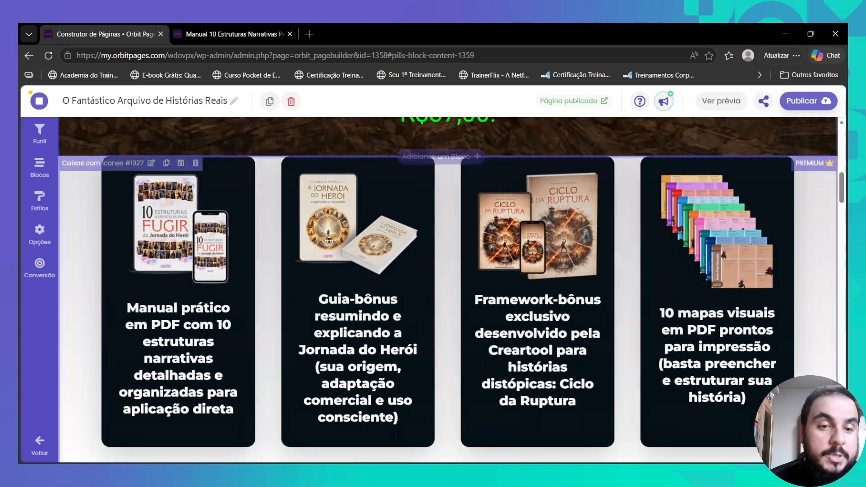
pyautogui.scroll(1, 329, 241)
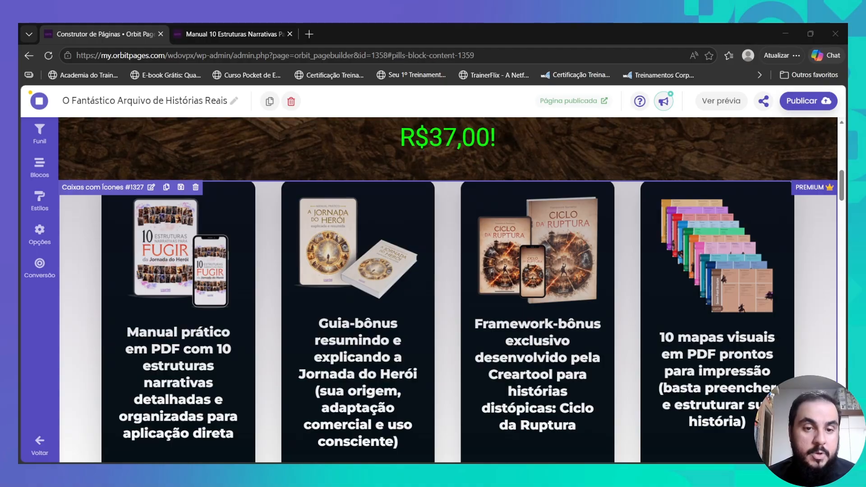
pyautogui.scroll(2, 388, 280)
pyautogui.scroll(-11, 388, 280)
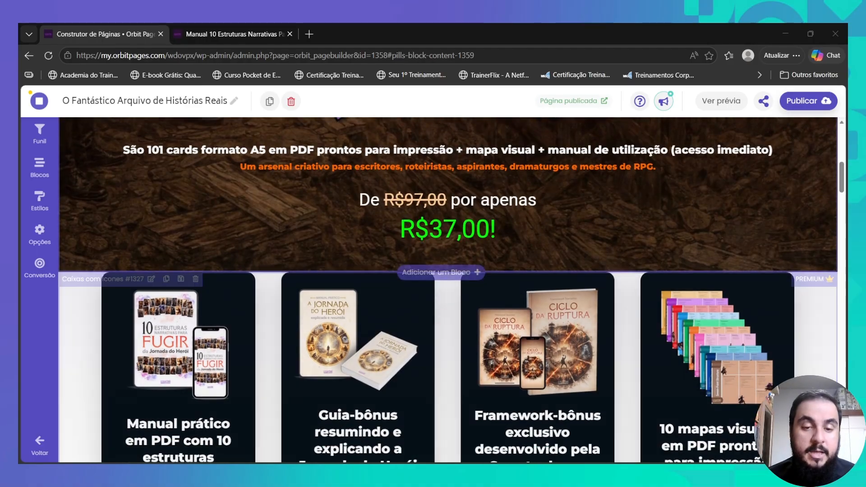
pyautogui.scroll(3, 449, 289)
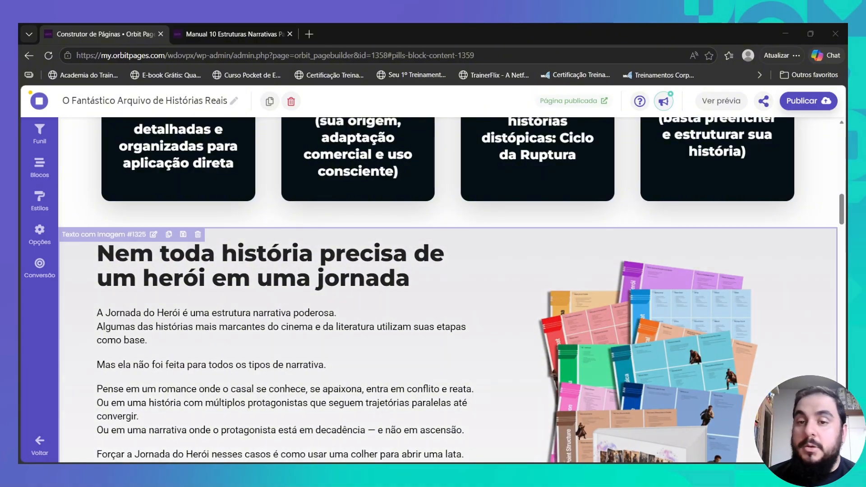
pyautogui.scroll(-2, 448, 289)
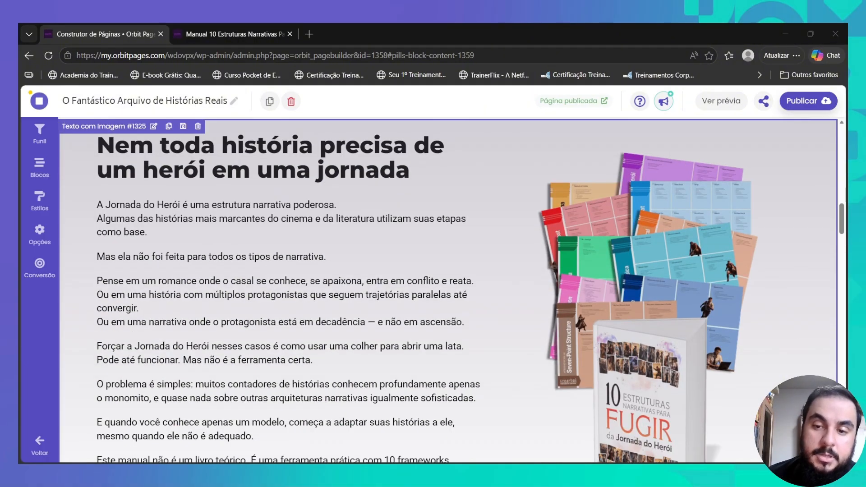
pyautogui.scroll(-2, 448, 289)
pyautogui.scroll(3, 448, 289)
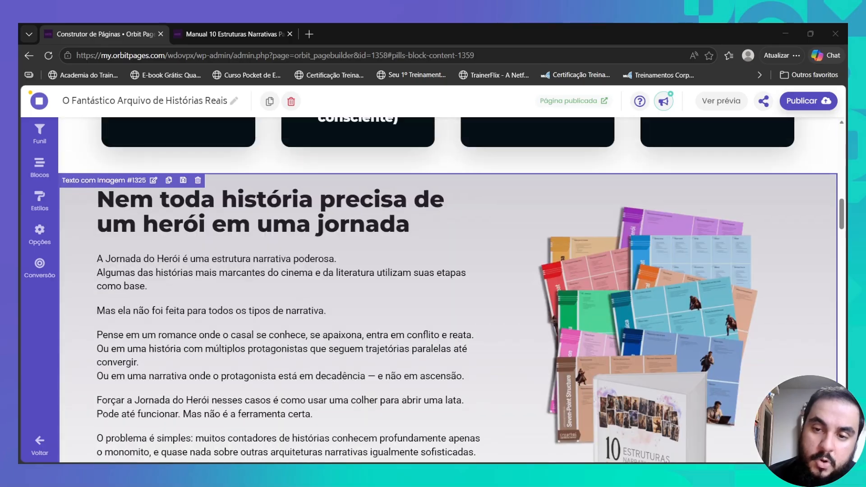
pyautogui.scroll(-2, 448, 289)
pyautogui.scroll(1, 448, 289)
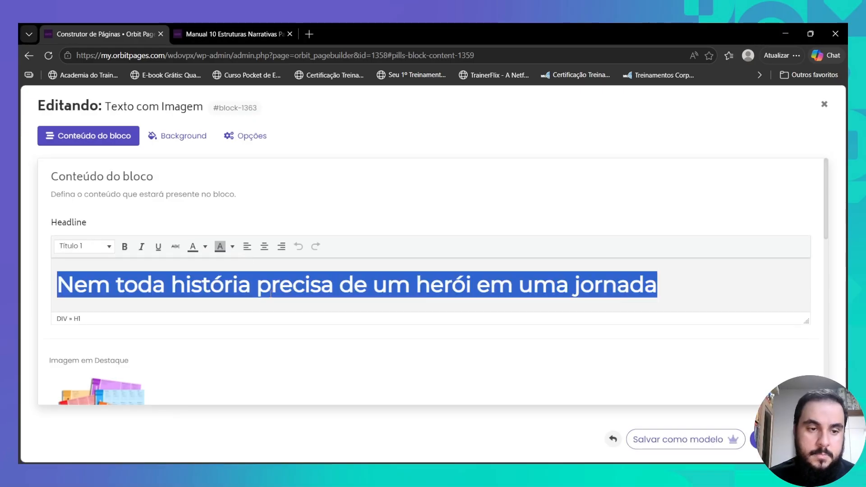
# - Title the section 'Sua próxima história está a uma inspiração de', drop its featured image, paste new body text
pyautogui.write('Sua próxima história está a uma inspiração de')
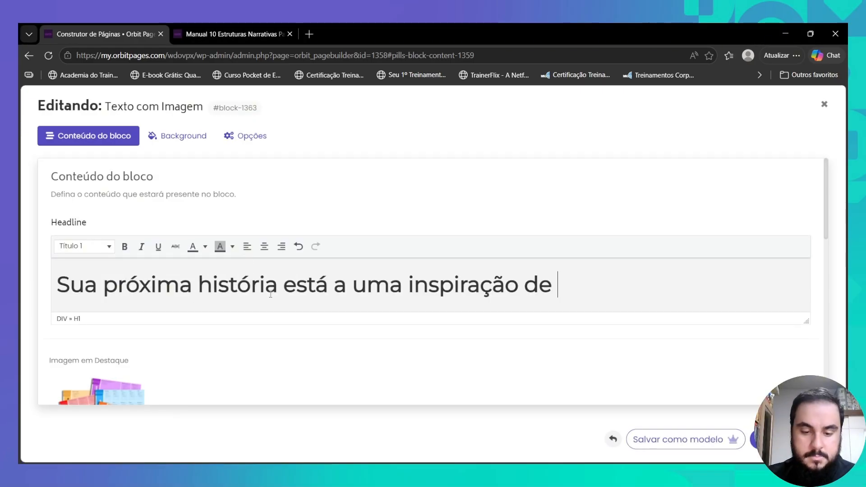
pyautogui.scroll(-5, 143, 208)
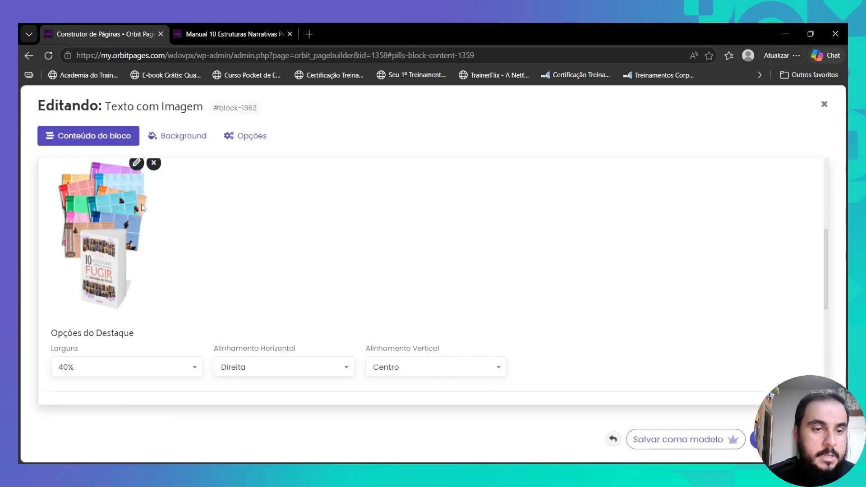
pyautogui.click(154, 163)
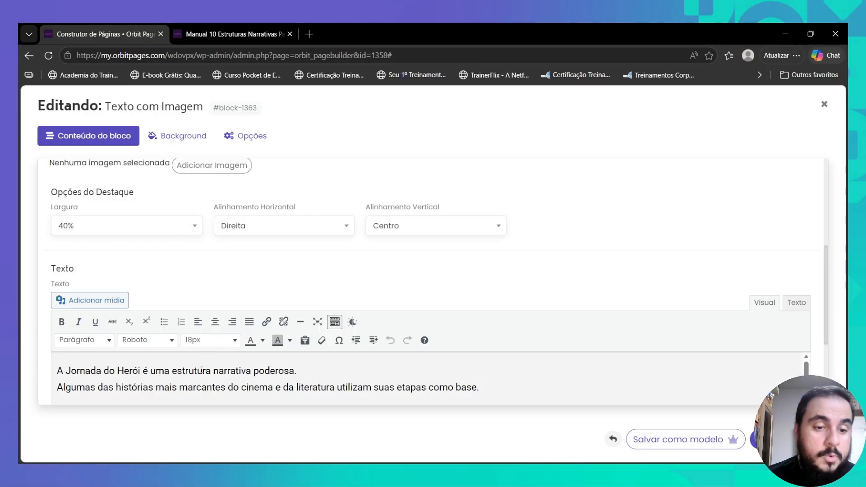
pyautogui.hotkey('ctrl', 'a')
pyautogui.hotkey('ctrl', 'v')
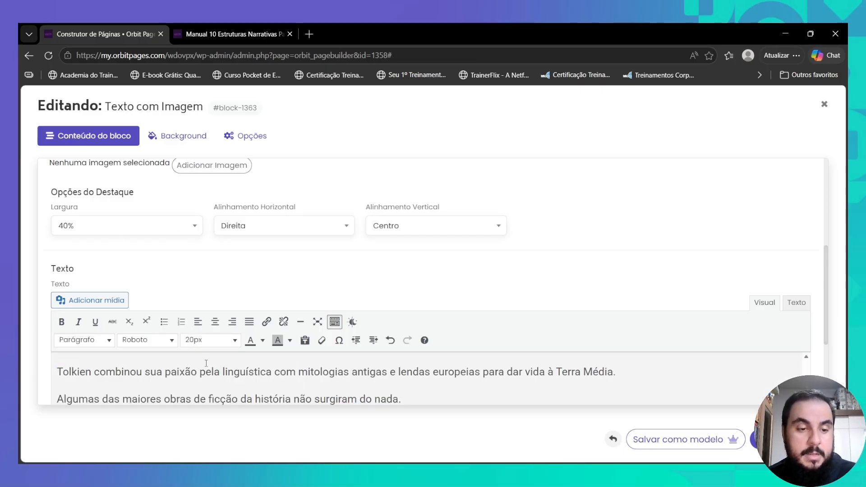
pyautogui.scroll(-3, 206, 364)
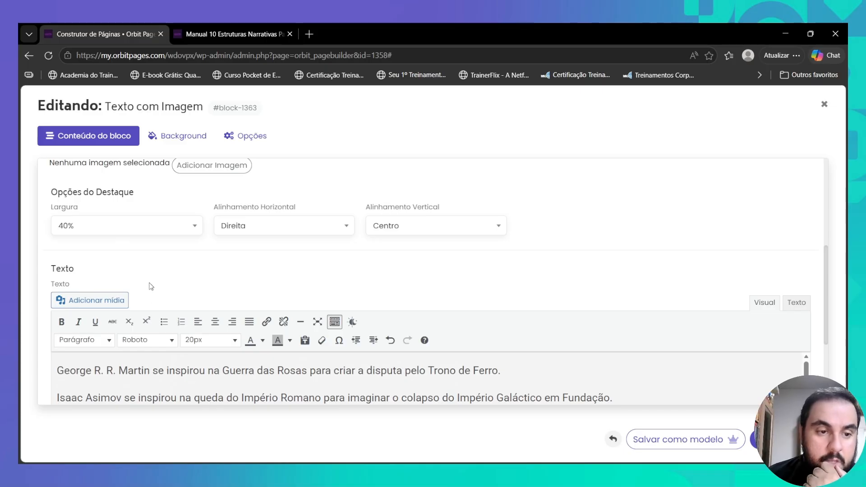
pyautogui.scroll(3, 151, 287)
# - Upload Creartool-Novos-criativos-97.png as the section's new image and open it for editing
pyautogui.click(201, 329)
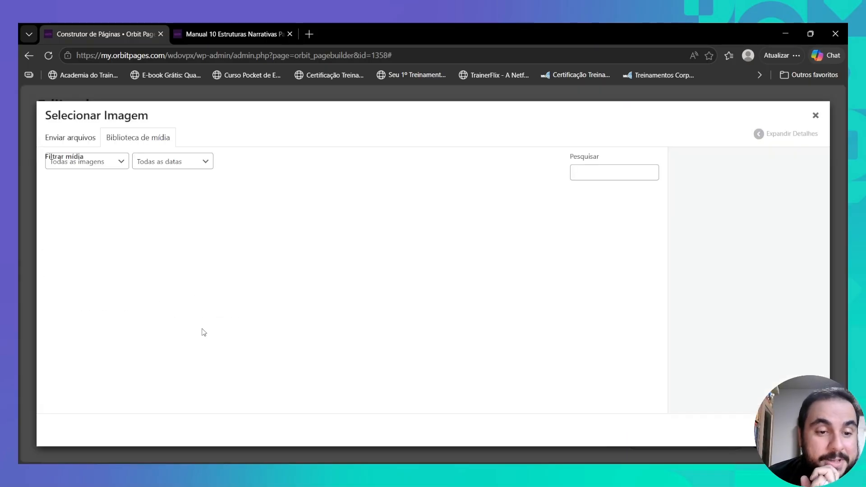
pyautogui.click(78, 138)
pyautogui.click(403, 285)
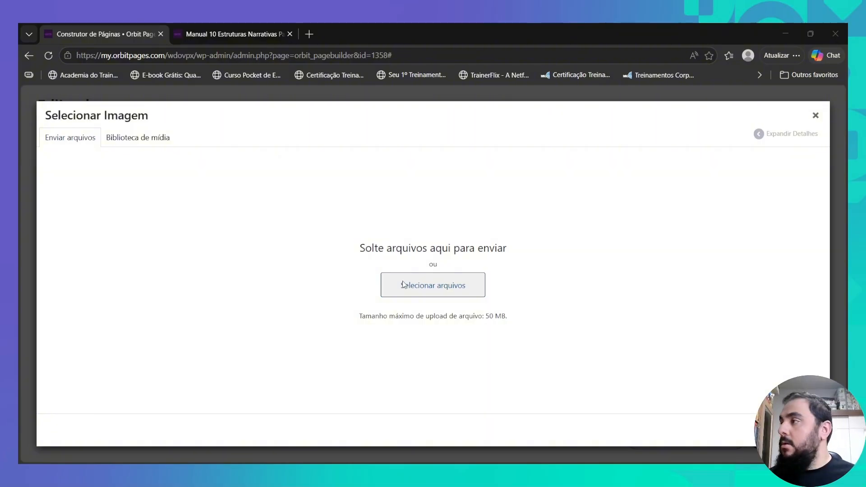
pyautogui.doubleClick(108, 246)
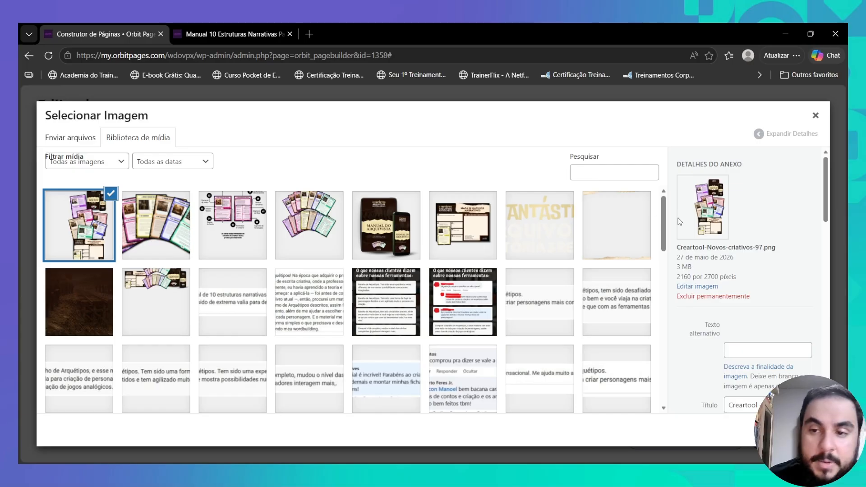
pyautogui.click(697, 287)
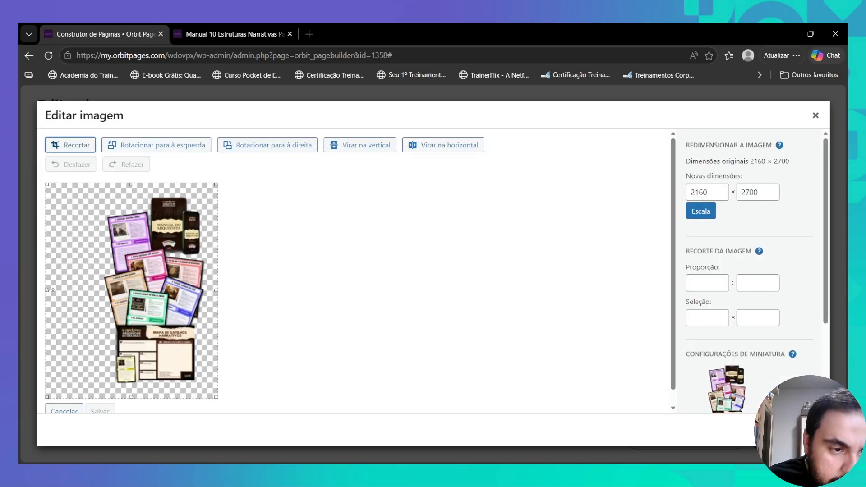
# - Crop the empty margins off all four sides of the collage image and save it
pyautogui.moveTo(47, 291); pyautogui.dragTo(101, 290)
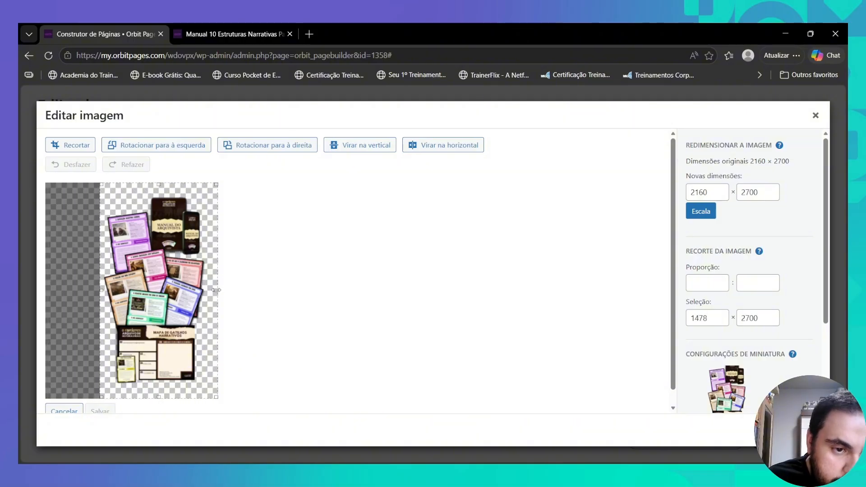
pyautogui.moveTo(216, 291); pyautogui.dragTo(207, 290)
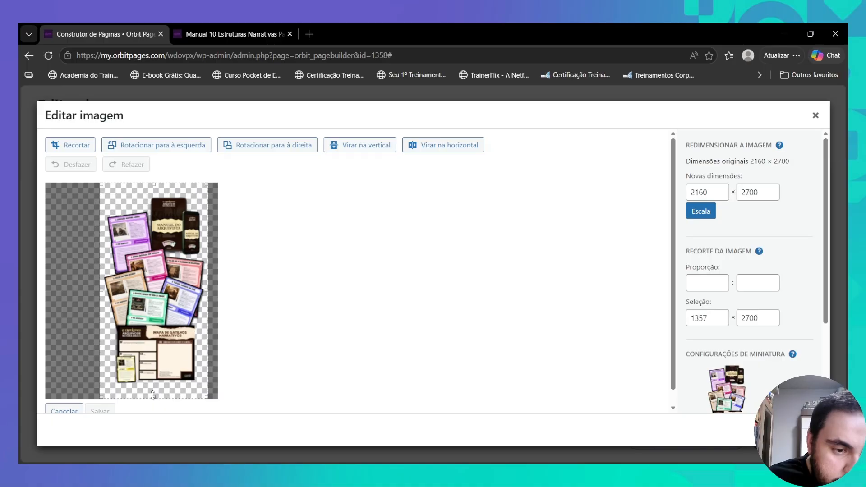
pyautogui.moveTo(153, 396); pyautogui.dragTo(155, 393)
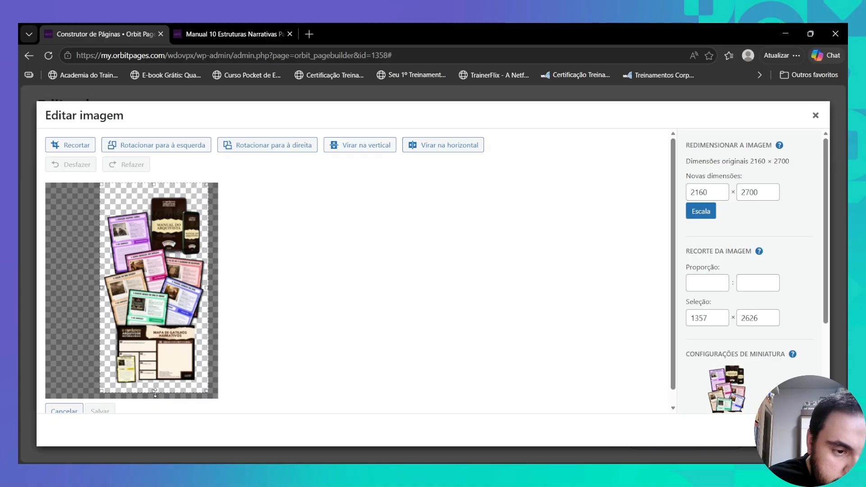
pyautogui.moveTo(153, 184); pyautogui.dragTo(154, 190)
pyautogui.click(71, 145)
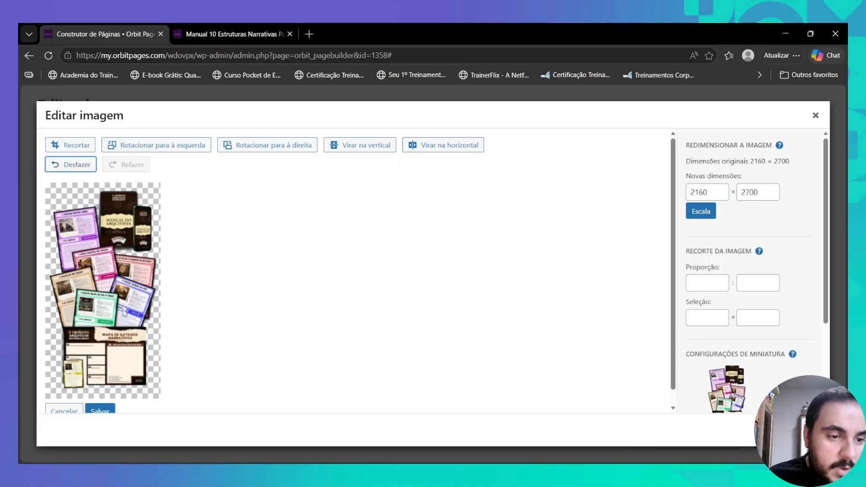
pyautogui.click(113, 409)
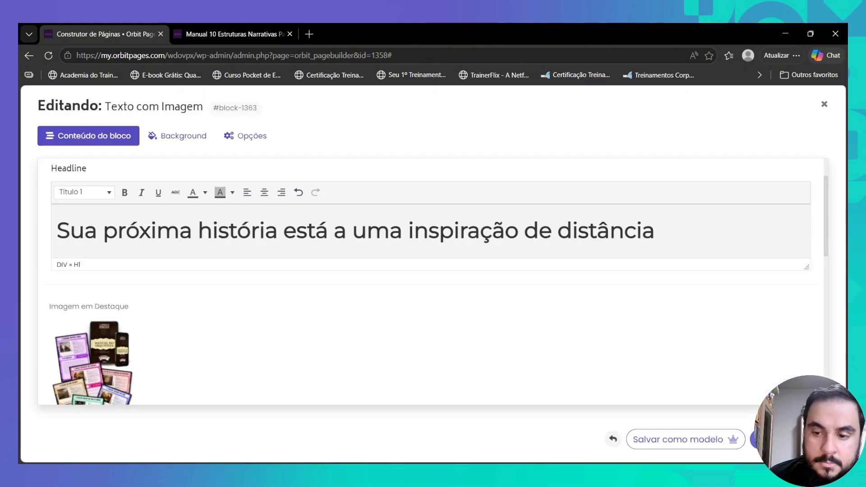
pyautogui.scroll(-5, 406, 271)
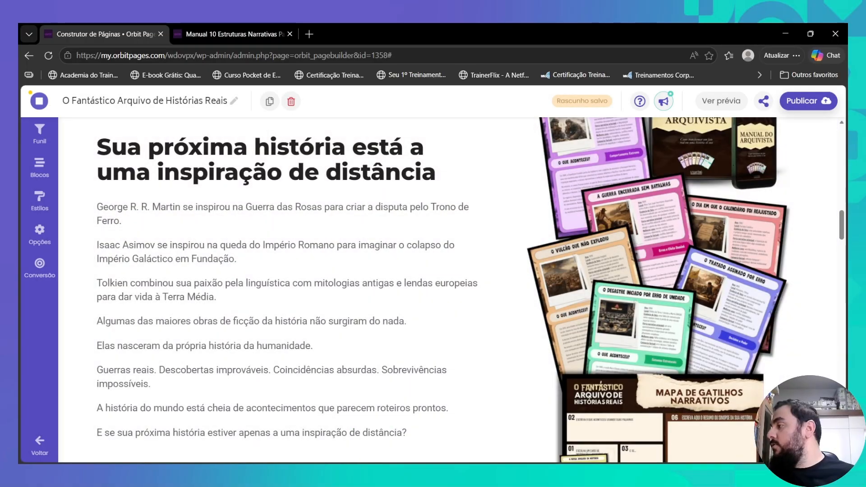
# - Narrow the Texto com Imagem featured image width from 40% to 33% and save
pyautogui.click(419, 336)
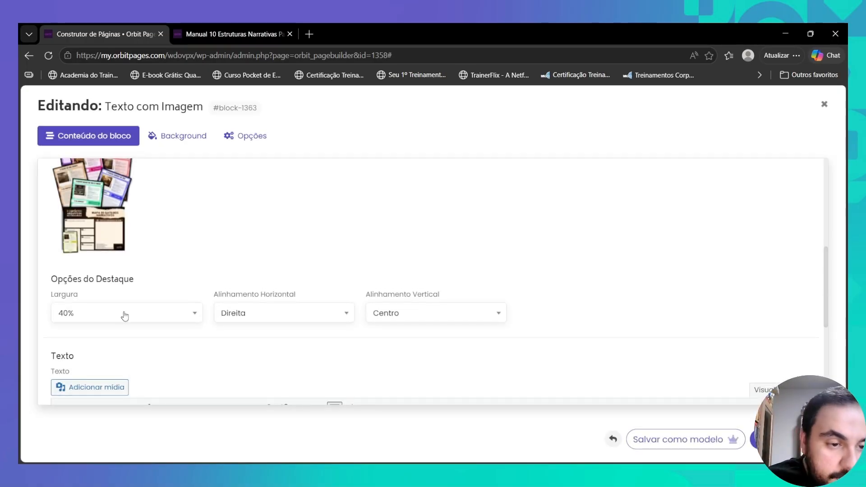
pyautogui.click(125, 315)
pyautogui.click(109, 380)
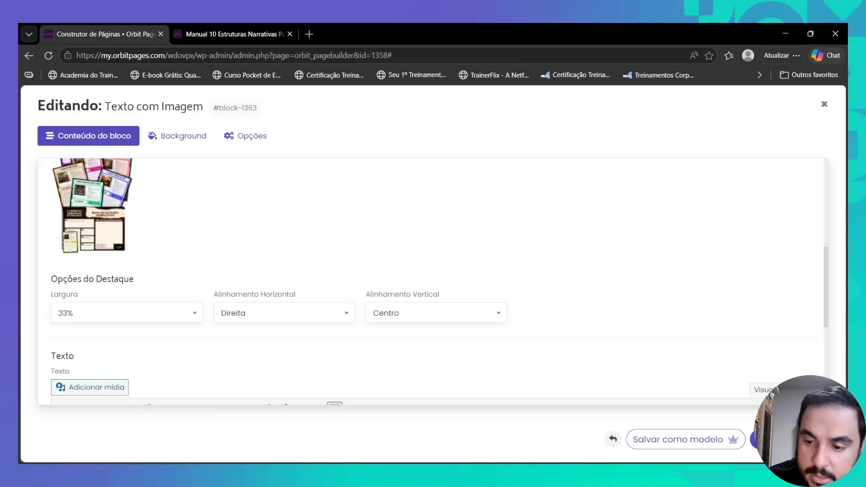
pyautogui.click(784, 440)
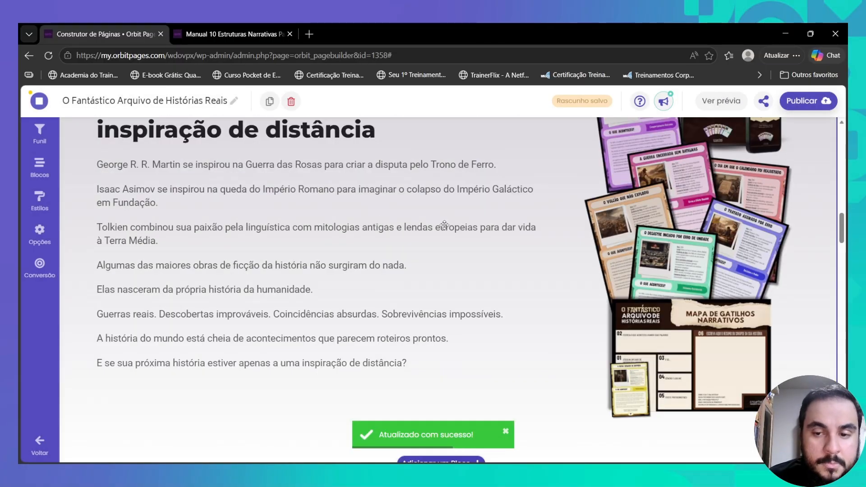
pyautogui.scroll(2, 445, 224)
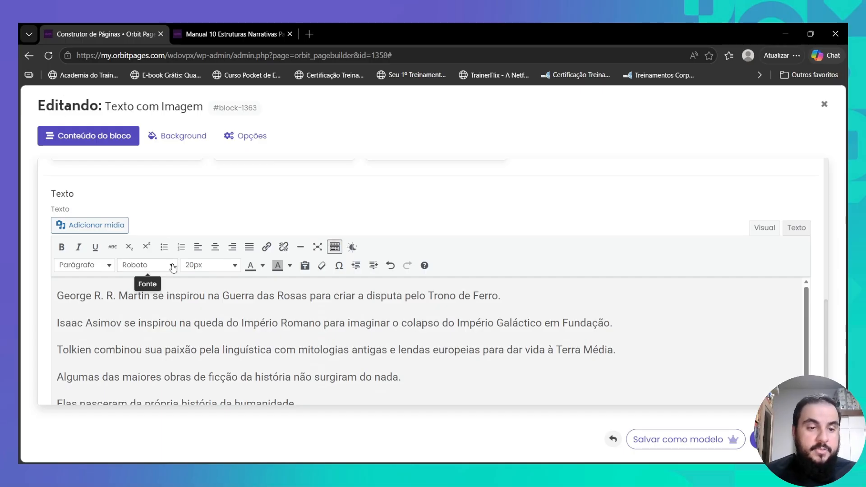
# - Make all of the Texto com Imagem body text black
pyautogui.scroll(-1, 162, 267)
pyautogui.hotkey('ctrl', 'a')
pyautogui.click(262, 211)
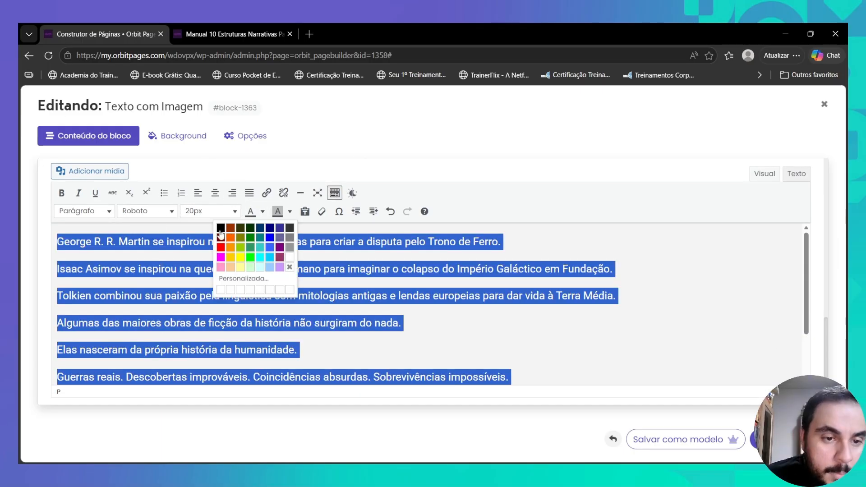
pyautogui.click(222, 231)
pyautogui.click(206, 304)
# - Select the opening George R. R. Martin paragraph to review it
pyautogui.scroll(1, 149, 258)
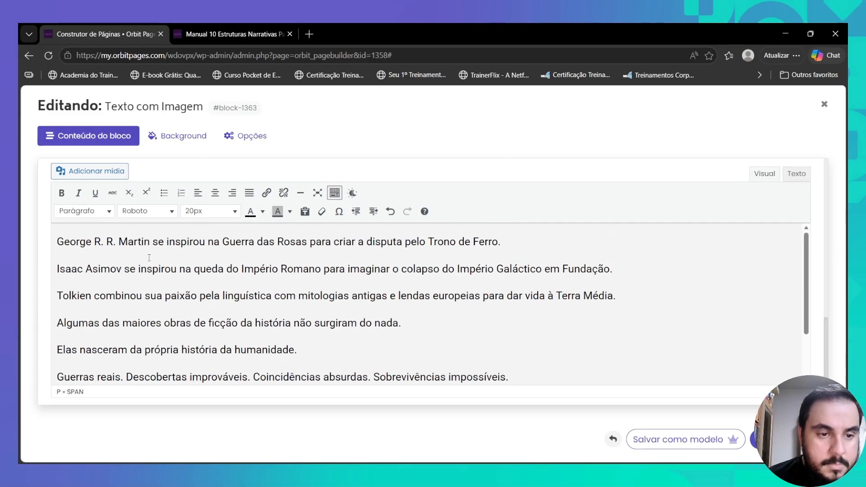
pyautogui.tripleClick(246, 242)
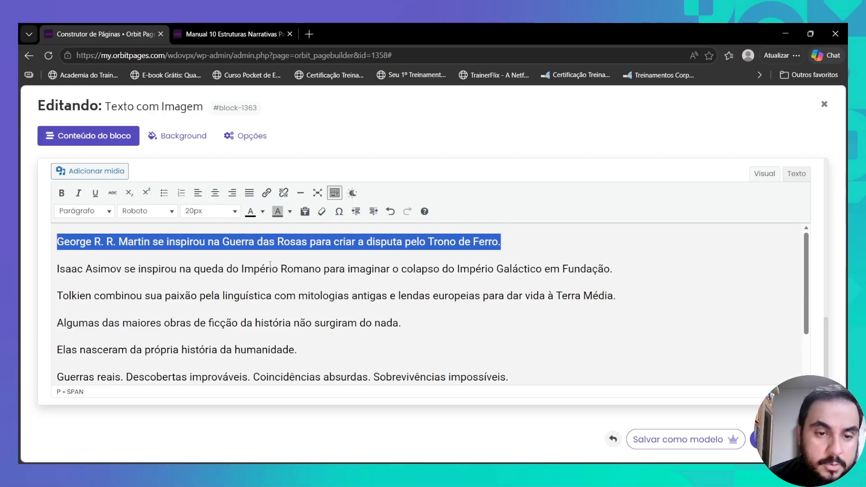
pyautogui.click(239, 268)
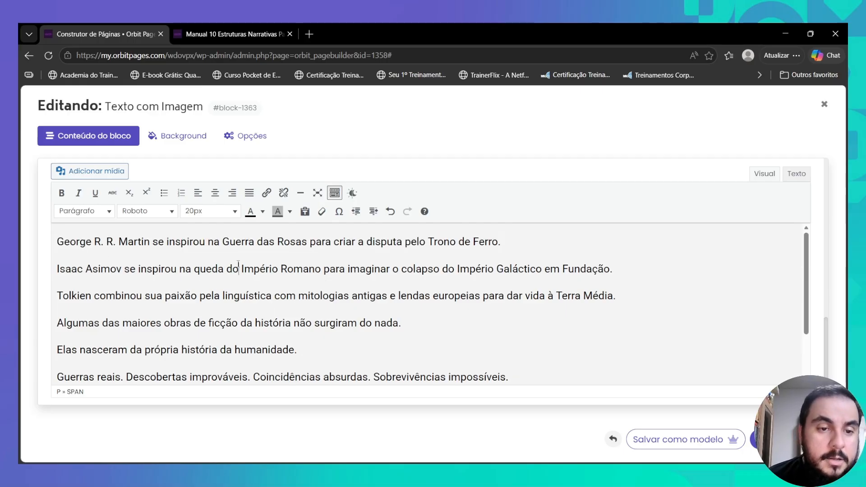
pyautogui.tripleClick(179, 244)
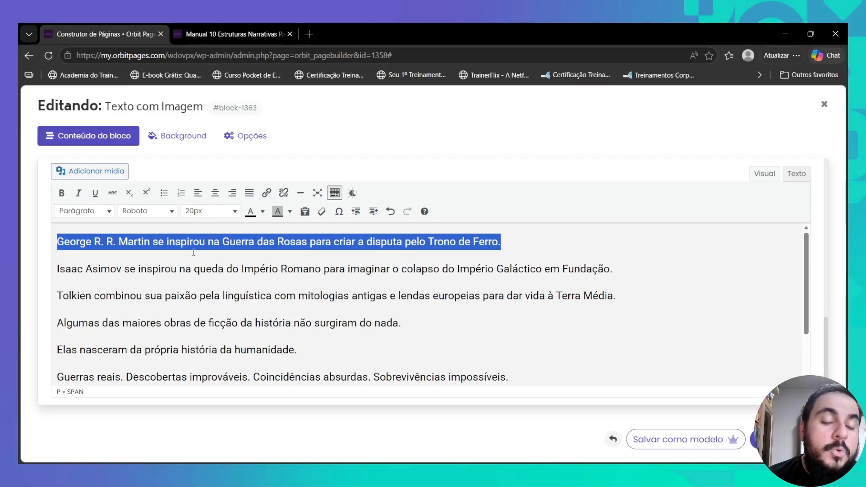
pyautogui.click(253, 267)
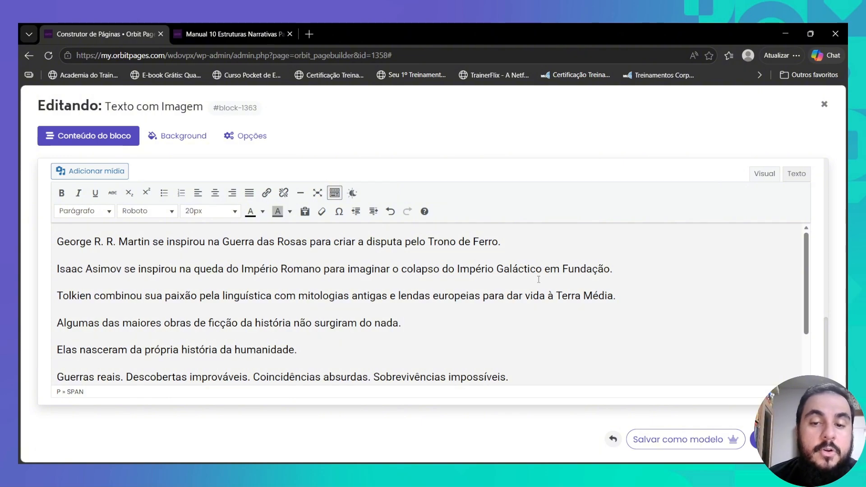
# - Put Guerras reais, Descobertas improváveis, Coincidências absurdas and Sobrevivências impossíveis on separate lines
pyautogui.scroll(-2, 176, 304)
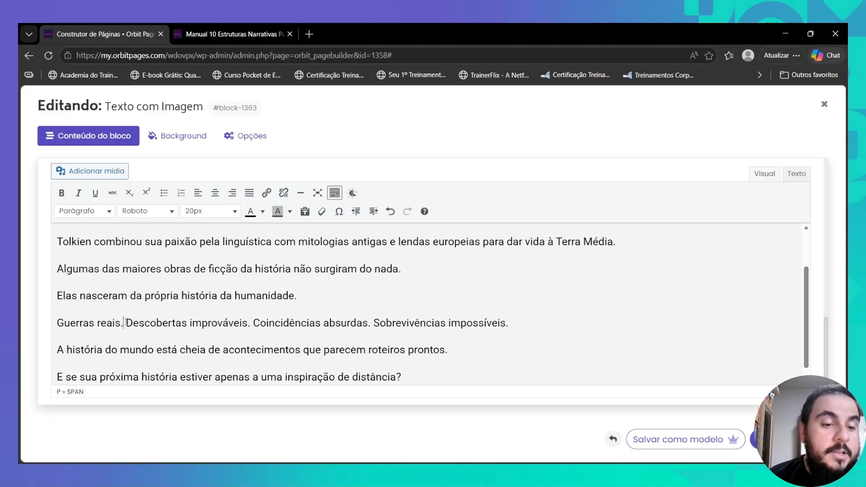
pyautogui.moveTo(124, 323); pyautogui.dragTo(126, 323)
pyautogui.hotkey('shift', 'Return')
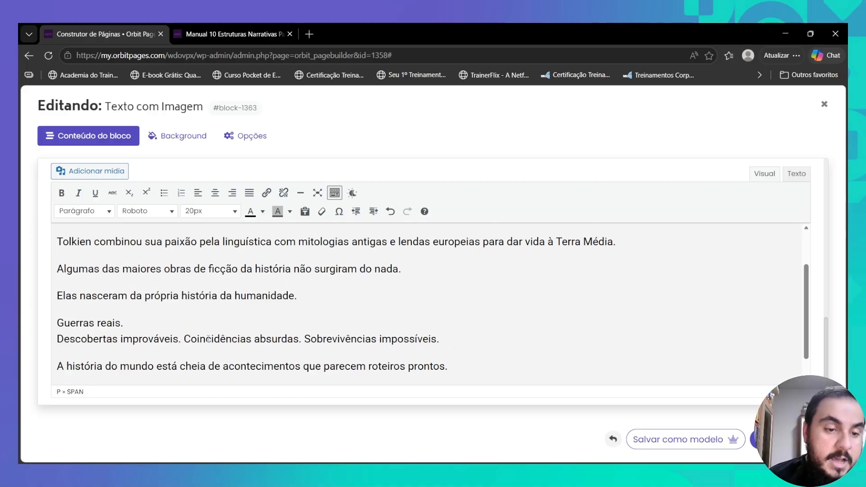
pyautogui.moveTo(181, 339); pyautogui.dragTo(184, 340)
pyautogui.hotkey('shift', 'Return')
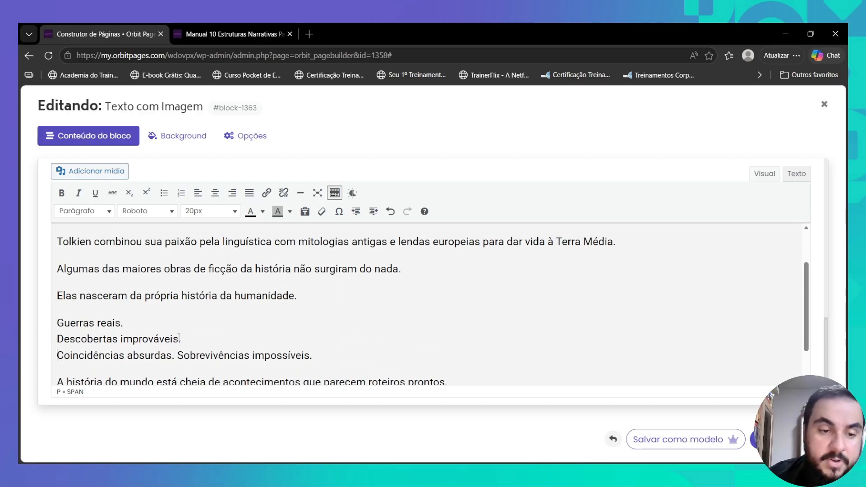
pyautogui.moveTo(174, 355); pyautogui.dragTo(179, 356)
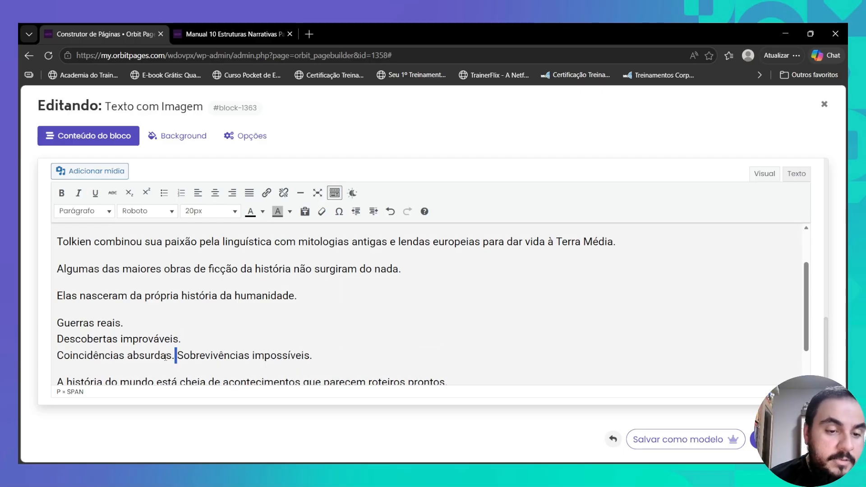
pyautogui.hotkey('shift', 'Return')
# - Change 'cheia' to 'repleta' and save the block's text
pyautogui.scroll(-2, 236, 343)
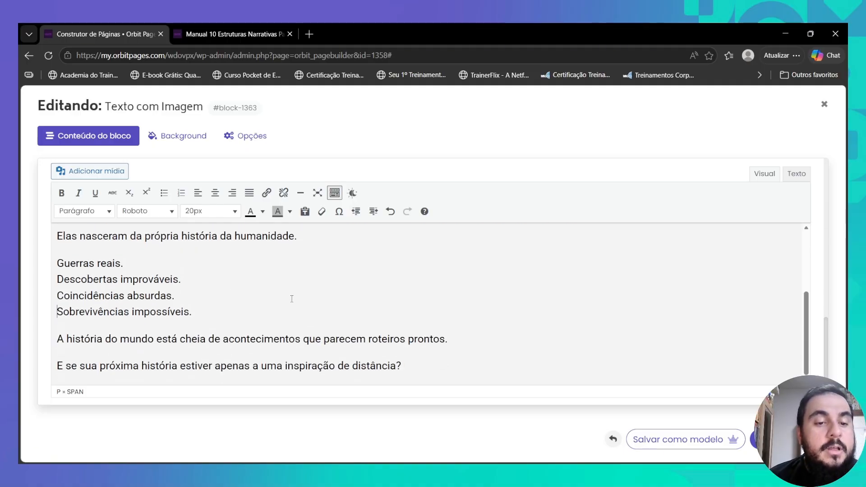
pyautogui.doubleClick(193, 339)
pyautogui.write('repleta')
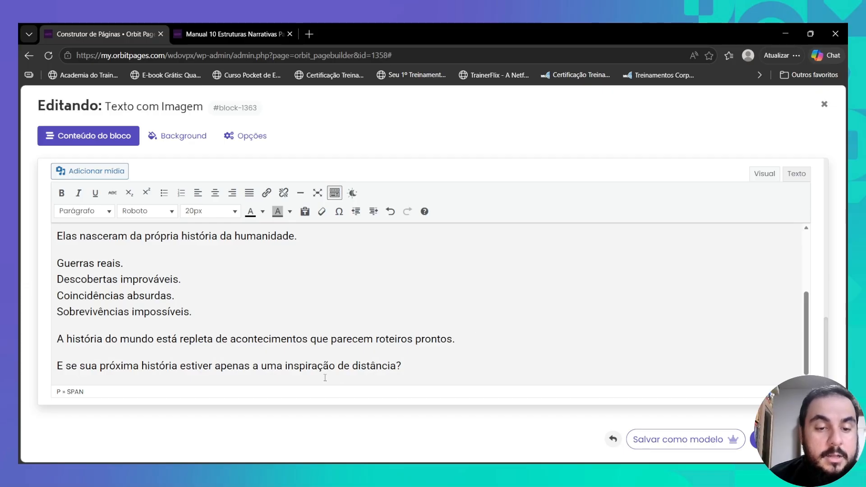
pyautogui.click(787, 440)
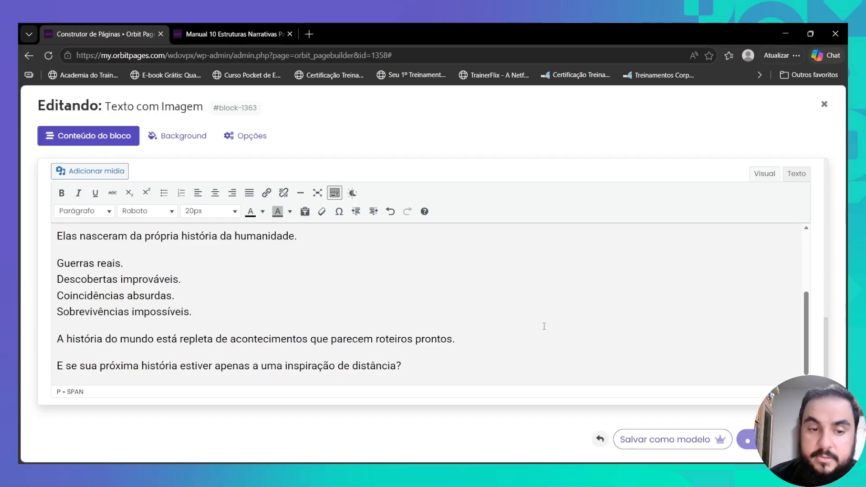
# - Insert a plain Texto block from the Conteúdo templates after the Sua próxima história section and open it
pyautogui.scroll(-7, 404, 293)
pyautogui.scroll(15, 407, 300)
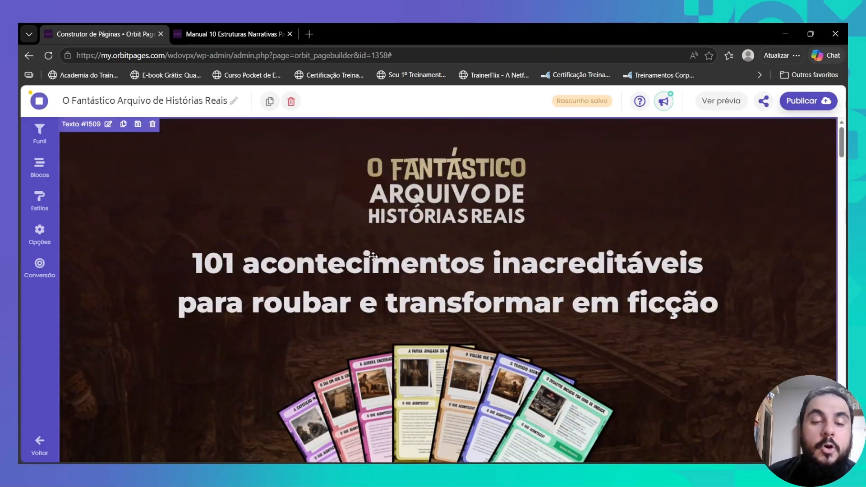
pyautogui.scroll(-1, 372, 256)
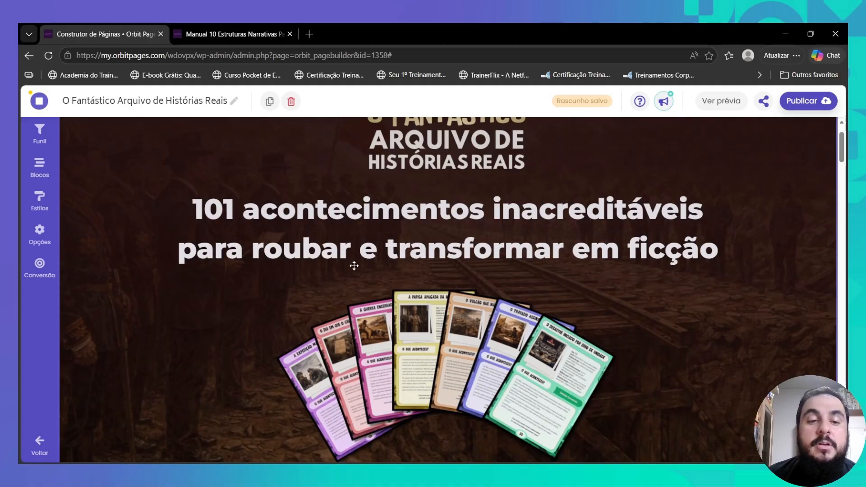
pyautogui.scroll(-5, 486, 247)
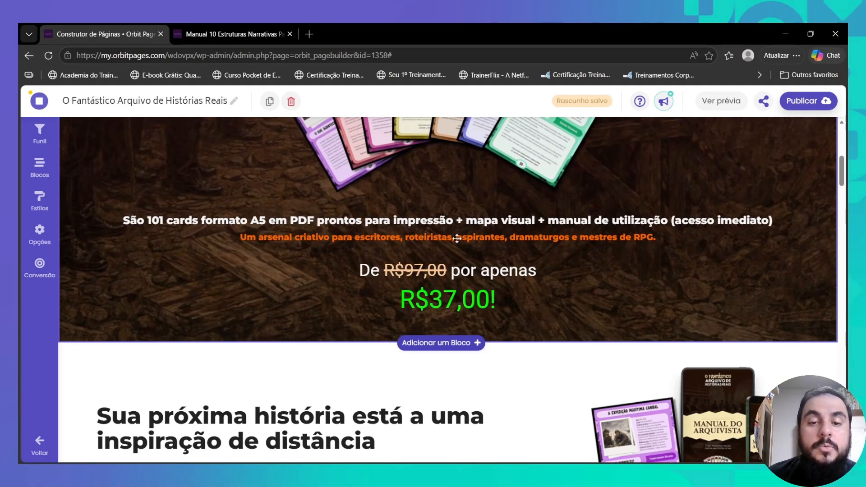
pyautogui.scroll(-1, 458, 240)
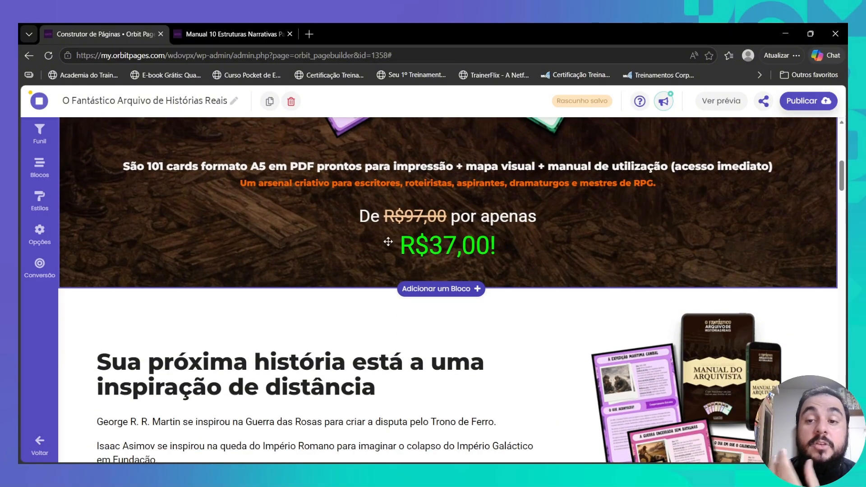
pyautogui.scroll(-4, 443, 240)
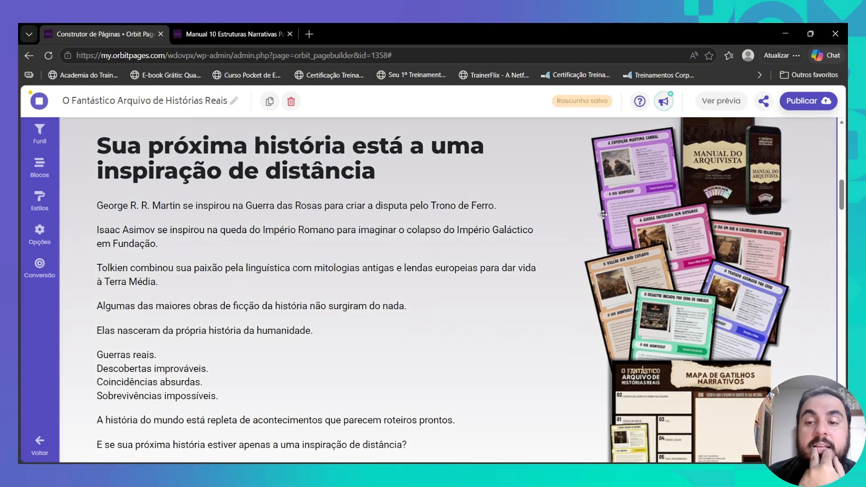
pyautogui.scroll(1, 480, 230)
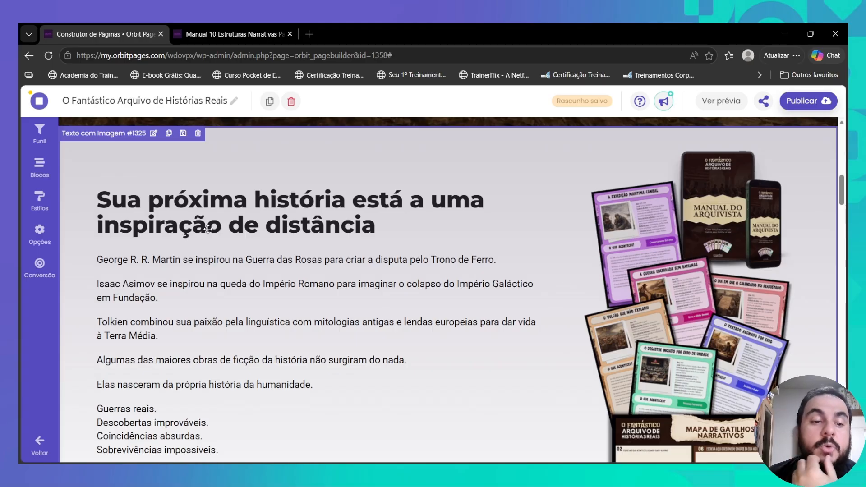
pyautogui.scroll(-1, 228, 236)
pyautogui.scroll(-3, 228, 236)
pyautogui.scroll(2, 290, 199)
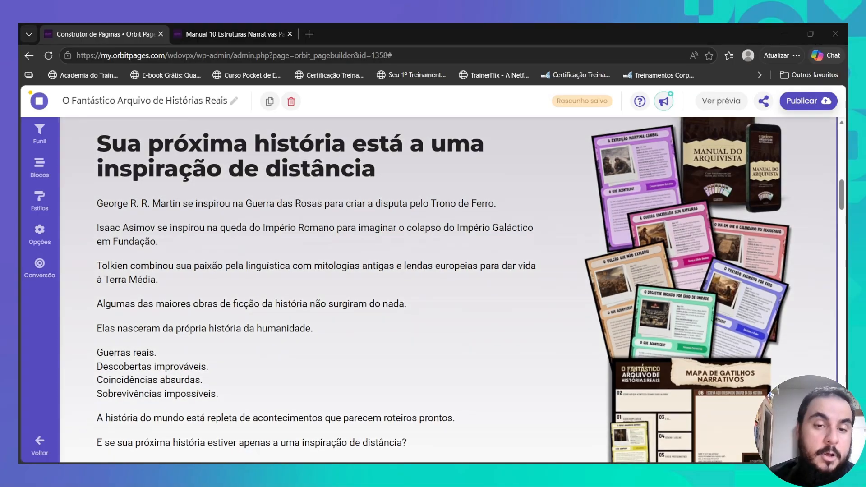
pyautogui.scroll(-6, 771, 395)
pyautogui.scroll(-9, 770, 396)
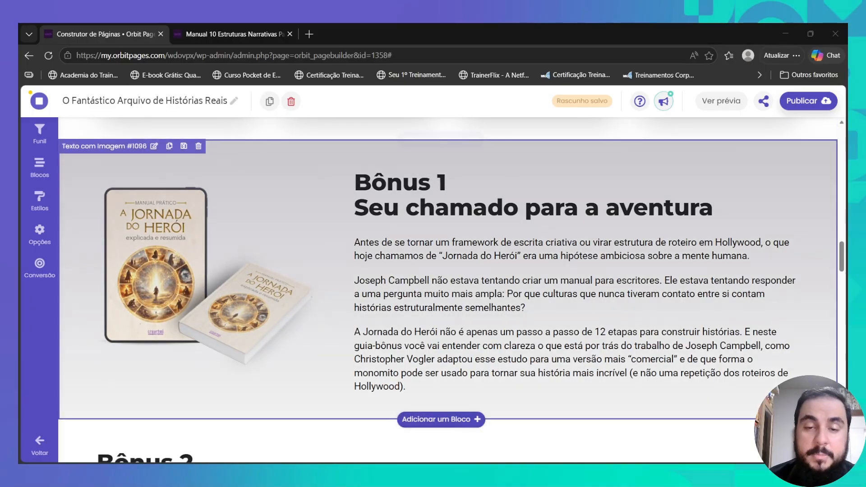
pyautogui.scroll(5, 771, 396)
pyautogui.scroll(10, 771, 396)
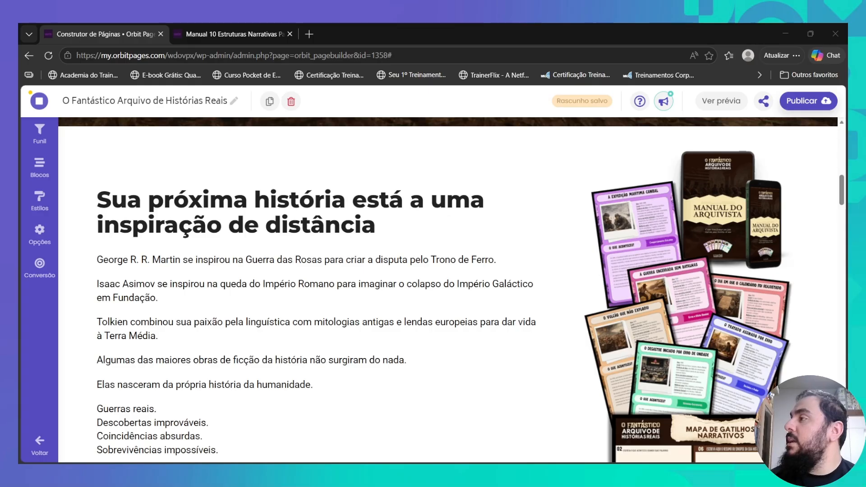
pyautogui.scroll(-6, 448, 290)
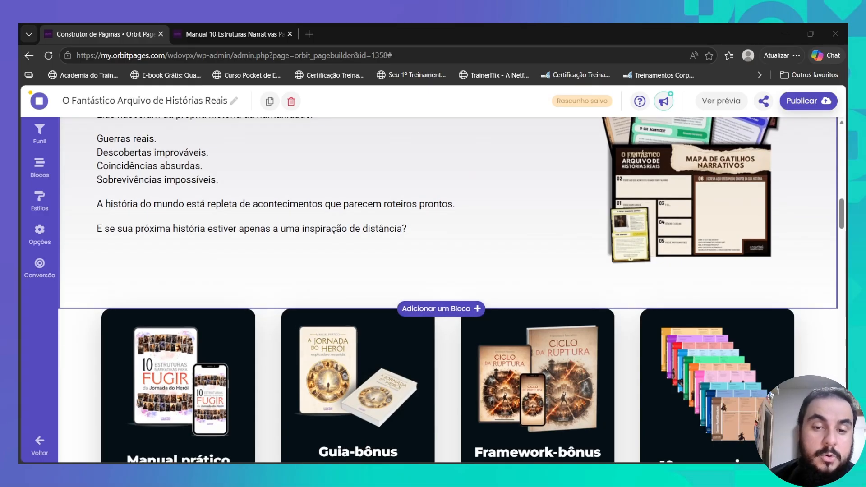
pyautogui.scroll(-2, 441, 309)
pyautogui.click(441, 200)
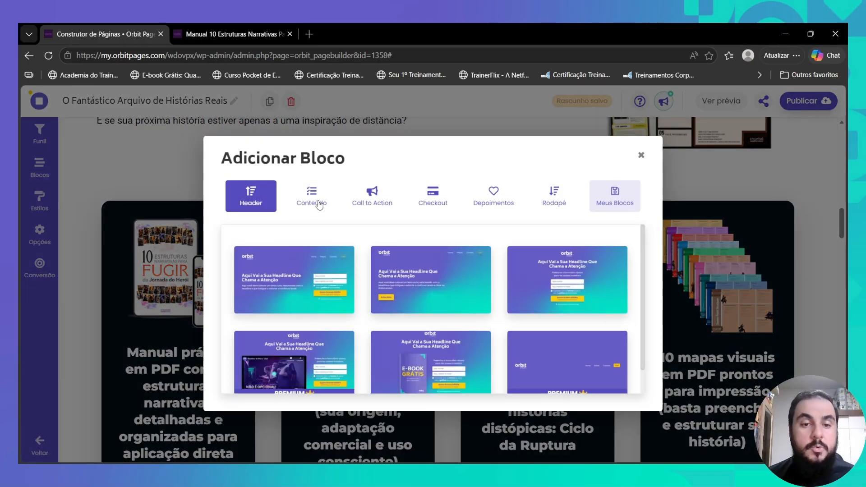
pyautogui.click(319, 204)
pyautogui.scroll(-5, 294, 270)
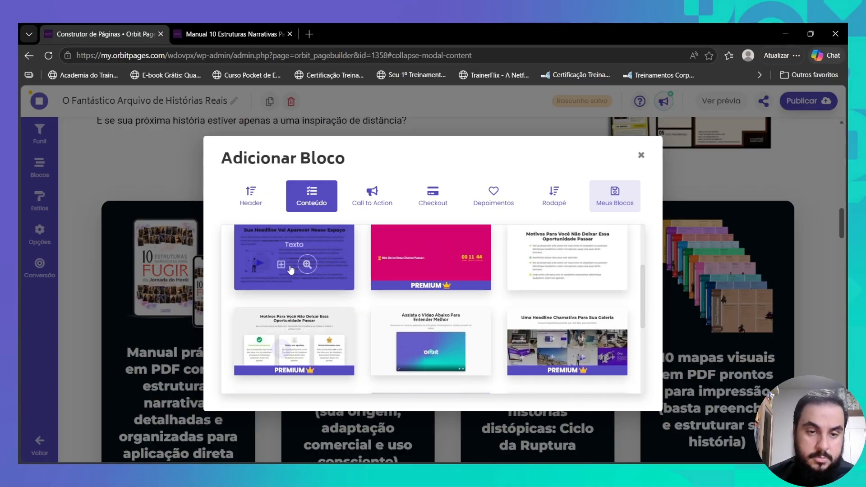
pyautogui.click(281, 319)
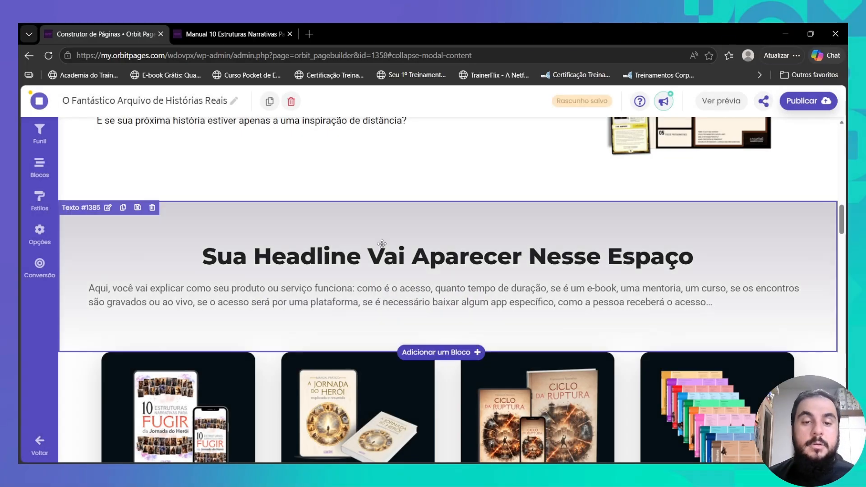
pyautogui.click(382, 244)
# - Replace the headline with 'Cada card é uma porta de entrada'
pyautogui.tripleClick(156, 277)
pyautogui.write('Cada card é uma porta de entrada')
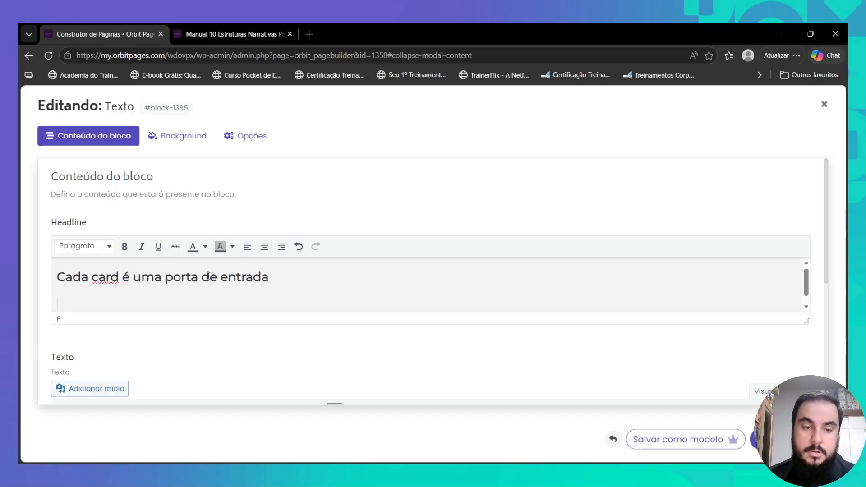
pyautogui.press('BackSpace')
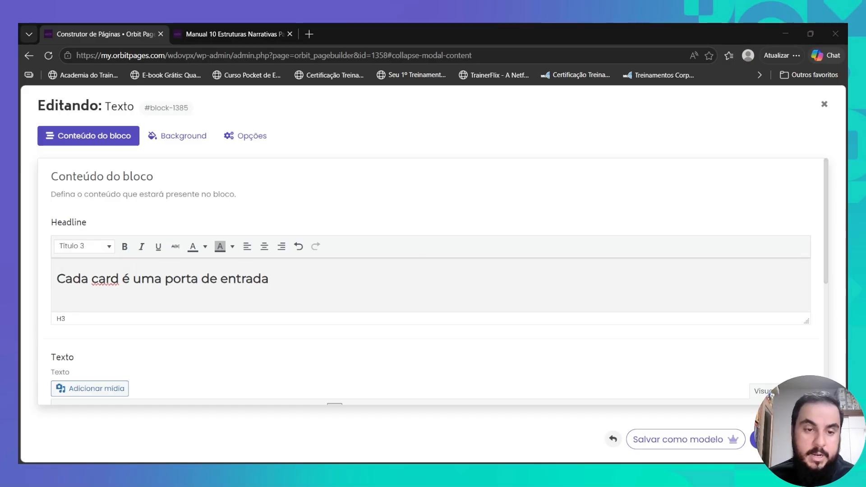
# - Paste the three-paragraph card description and delete the clause ending 'cada card trabalha por você'
pyautogui.scroll(-3, 251, 268)
pyautogui.click(212, 341)
pyautogui.hotkey('ctrl', 'a')
pyautogui.hotkey('ctrl', 'v')
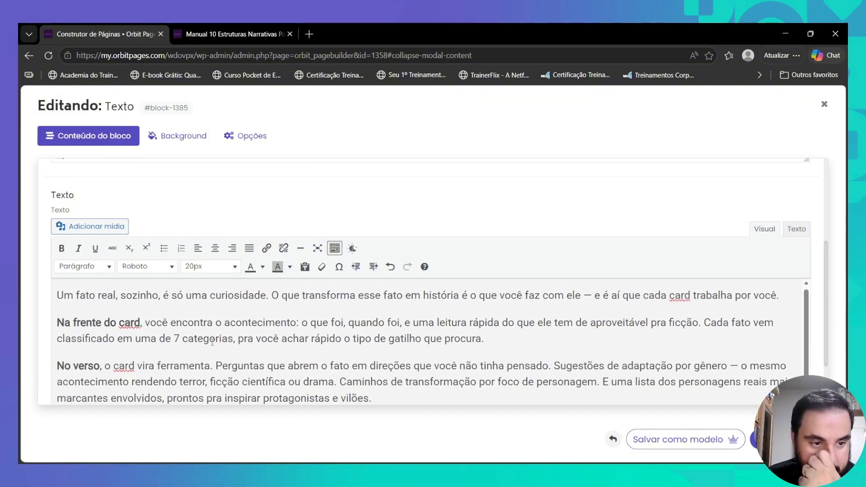
pyautogui.moveTo(581, 298); pyautogui.dragTo(778, 298)
pyautogui.press('BackSpace')
# - Make 'São 101 cards' its own paragraph and add an empty line for an image
pyautogui.scroll(-3, 262, 331)
pyautogui.tripleClick(262, 332)
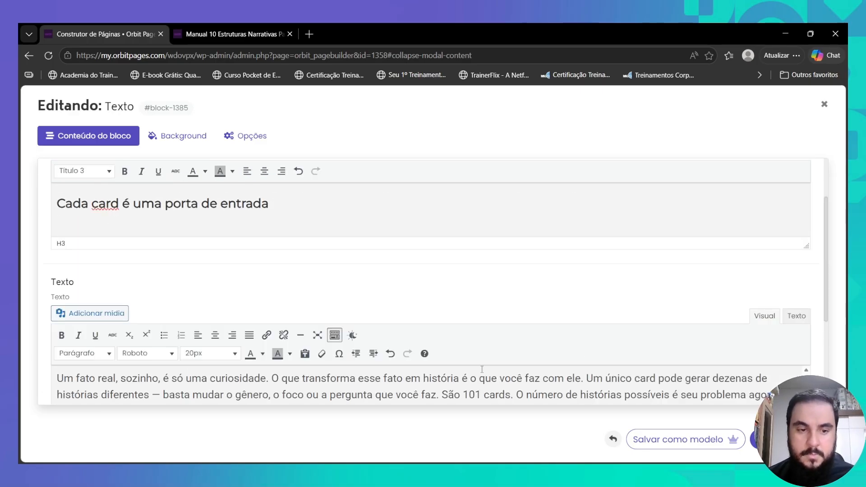
pyautogui.scroll(-3, 389, 305)
pyautogui.click(431, 289)
pyautogui.press('Return')
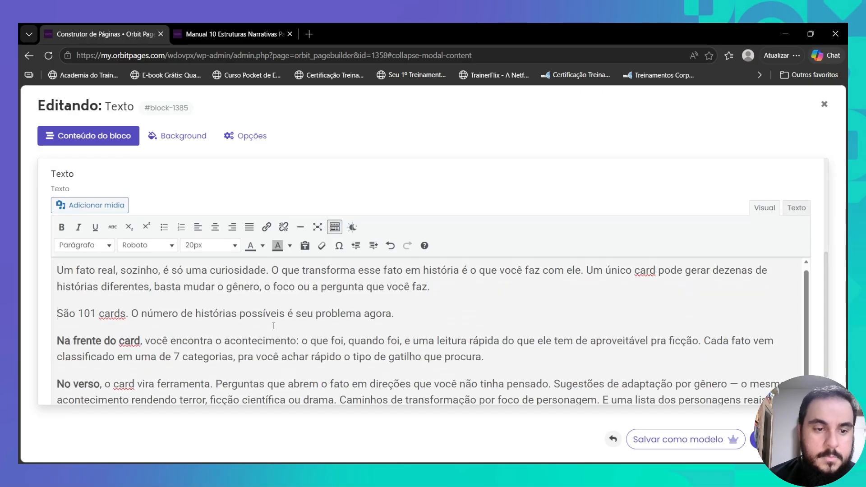
pyautogui.click(413, 313)
pyautogui.press('Return')
# - Crop the card-anatomy diagram image and insert it into the body text
pyautogui.click(74, 206)
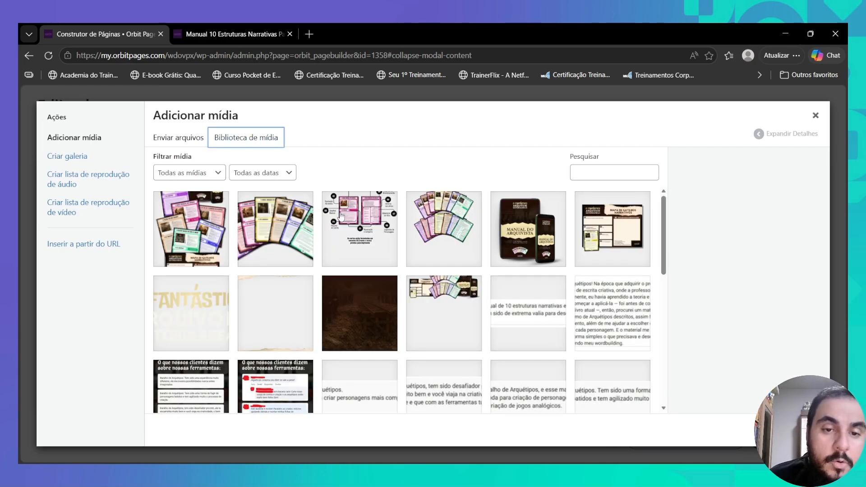
pyautogui.click(358, 228)
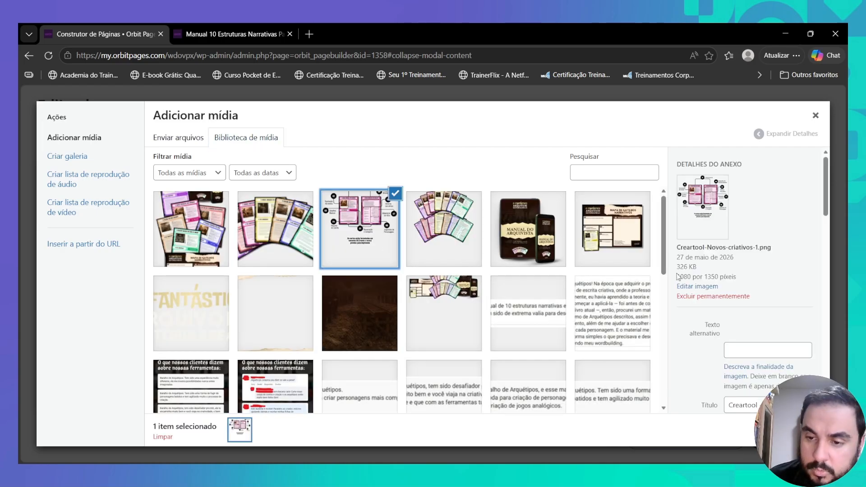
pyautogui.click(687, 286)
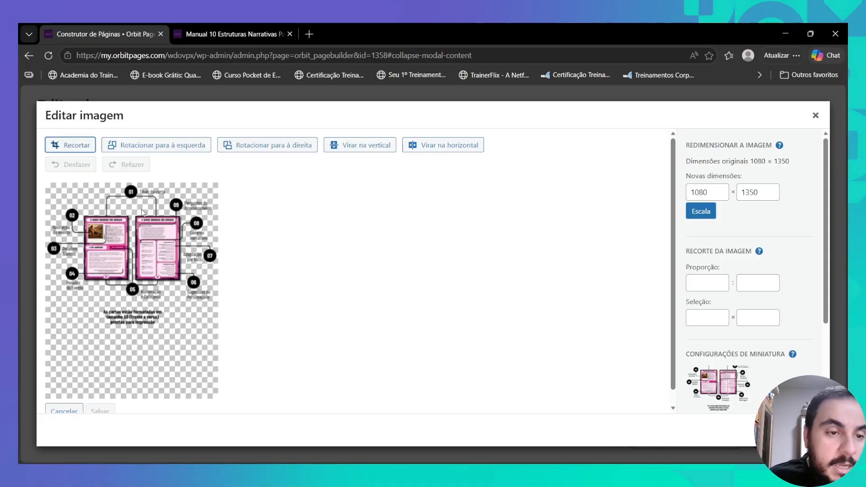
pyautogui.click(67, 145)
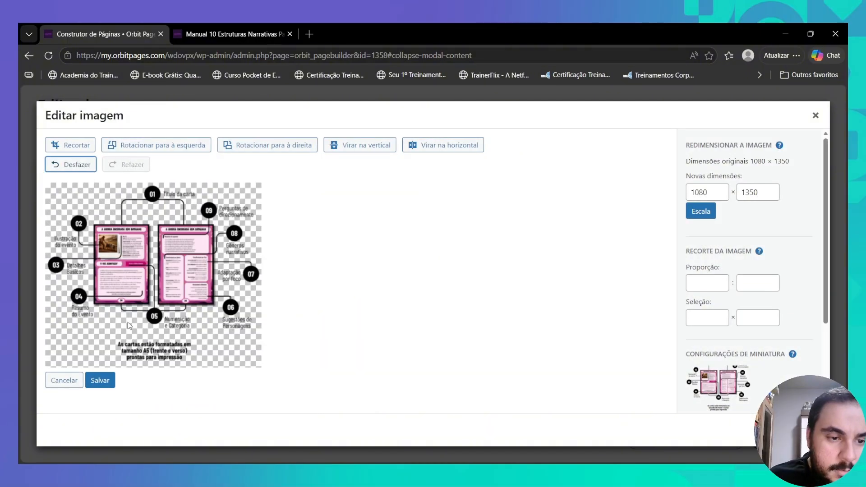
pyautogui.click(100, 380)
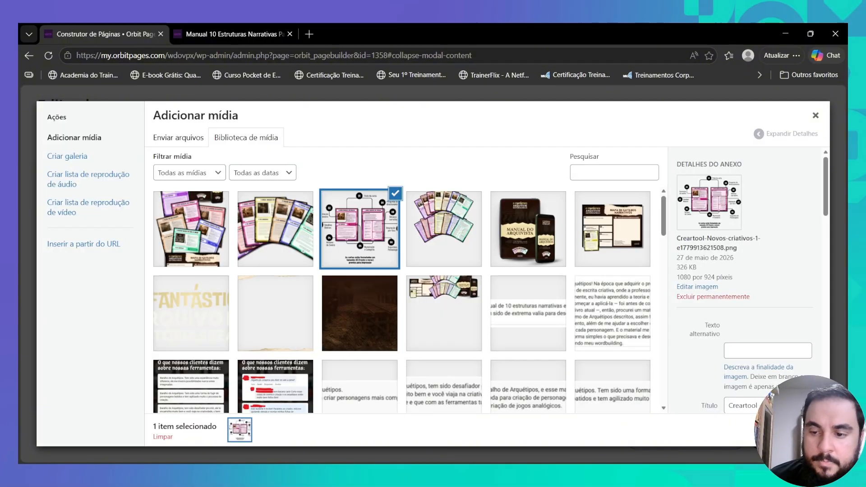
pyautogui.click(783, 430)
pyautogui.click(208, 285)
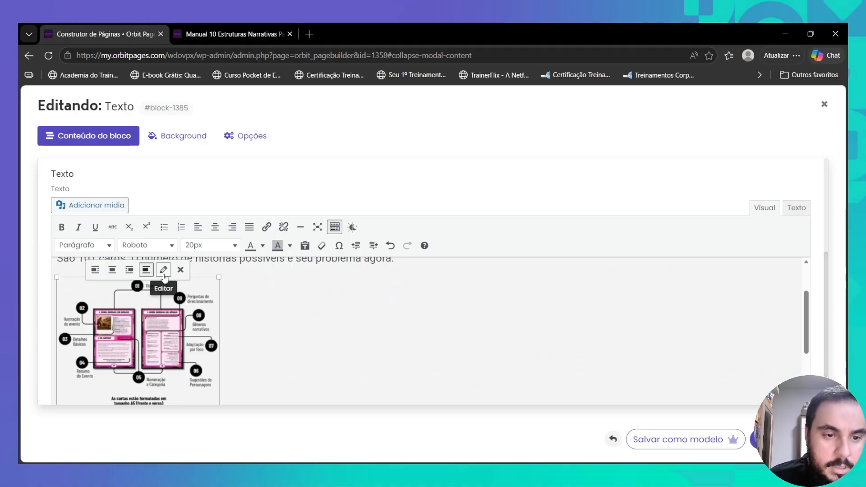
# - Resize the inserted diagram to a custom 600 × 513 and centre it
pyautogui.click(163, 270)
pyautogui.click(254, 282)
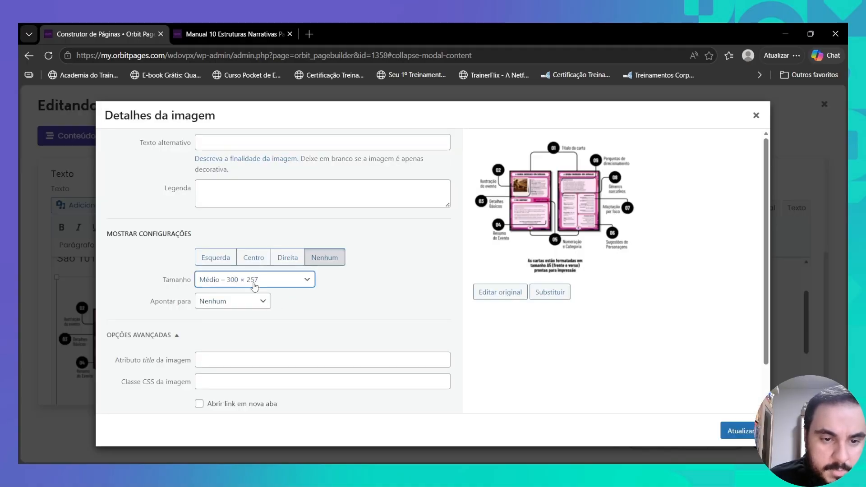
pyautogui.click(251, 349)
pyautogui.moveTo(204, 315); pyautogui.dragTo(197, 315)
pyautogui.write('600')
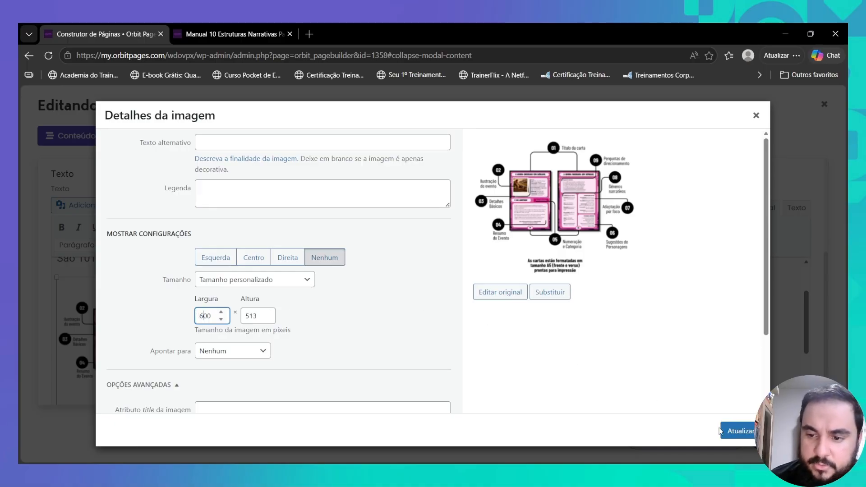
pyautogui.click(724, 431)
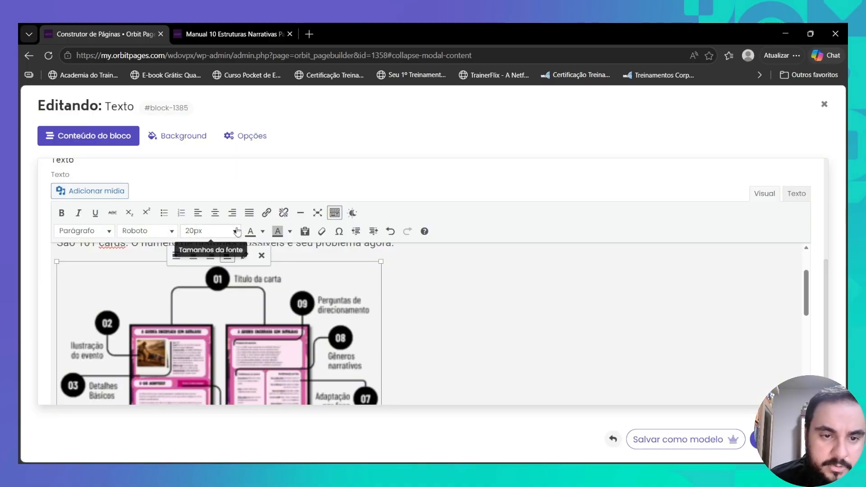
pyautogui.click(215, 213)
pyautogui.scroll(-6, 278, 343)
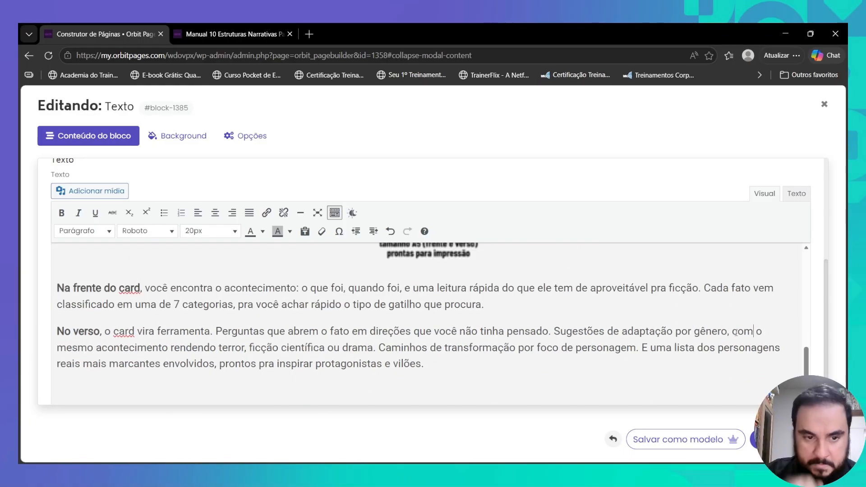
# - Save the card block, reopen it, and make its headline a Título 1 heading
pyautogui.click(756, 440)
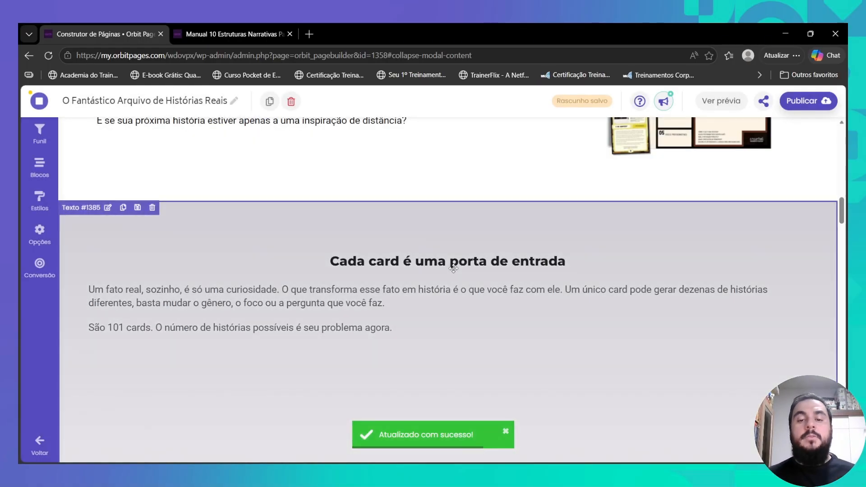
pyautogui.scroll(-4, 471, 262)
pyautogui.scroll(4, 472, 261)
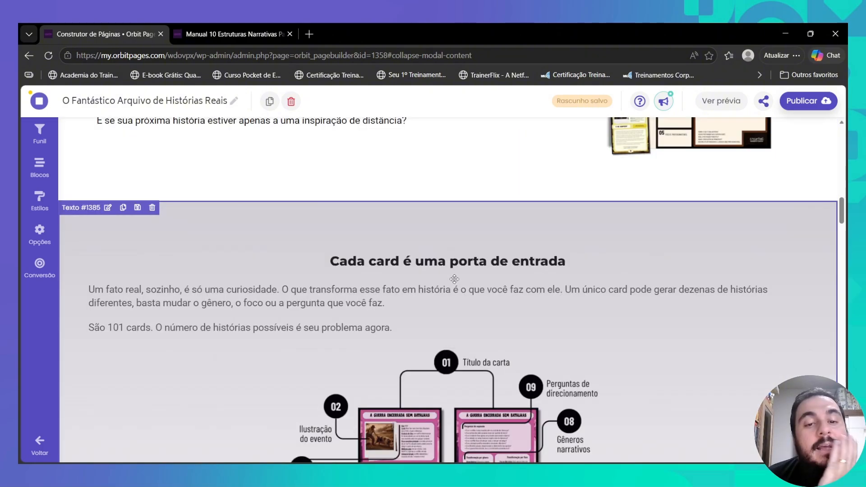
pyautogui.click(344, 261)
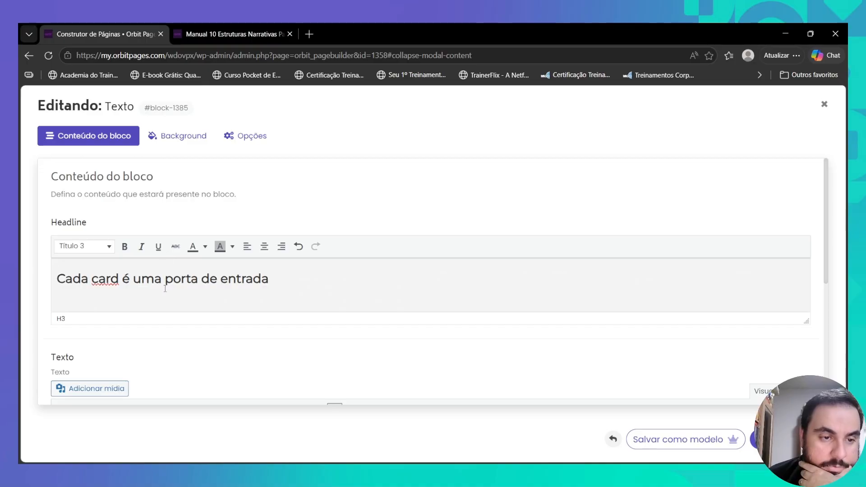
pyautogui.tripleClick(165, 289)
pyautogui.click(100, 250)
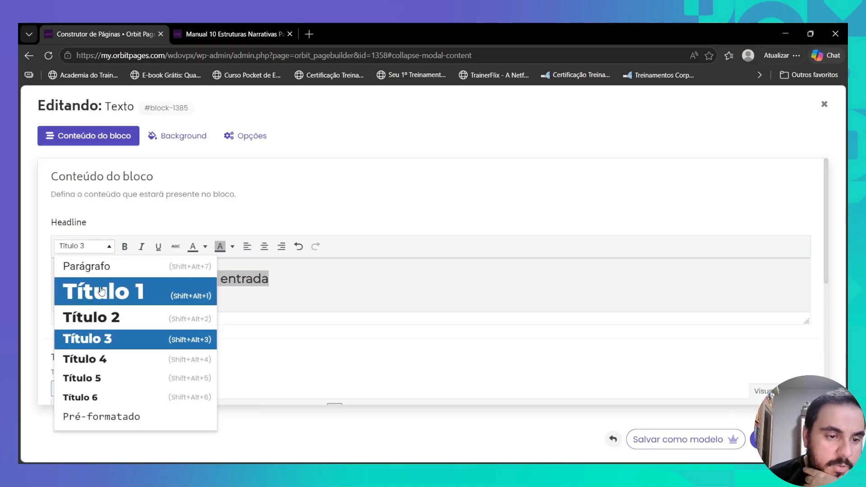
pyautogui.click(101, 295)
# - Set the upper and lower body paragraphs to 24px and save
pyautogui.scroll(-5, 59, 236)
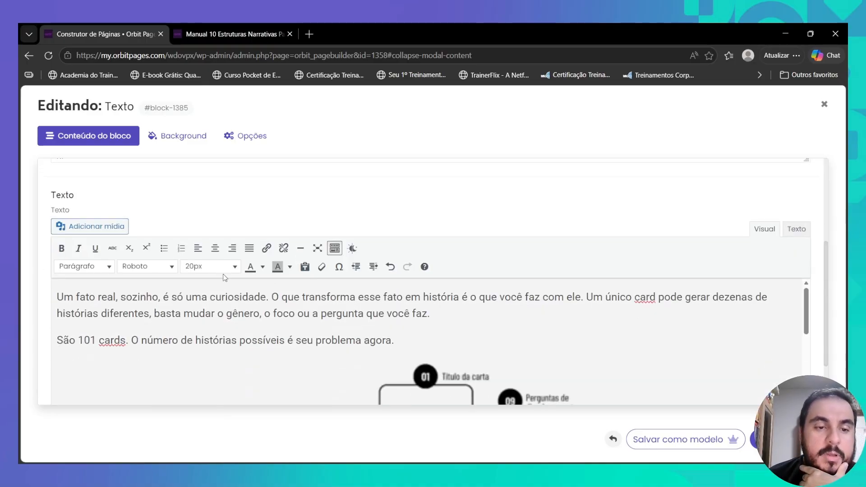
pyautogui.moveTo(59, 236); pyautogui.dragTo(394, 288)
pyautogui.click(221, 213)
pyautogui.click(217, 292)
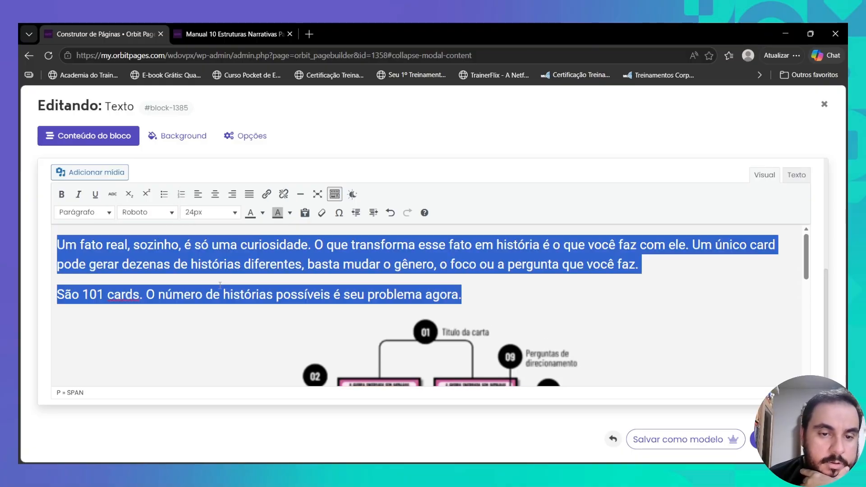
pyautogui.scroll(-5, 170, 319)
pyautogui.scroll(-2, 170, 319)
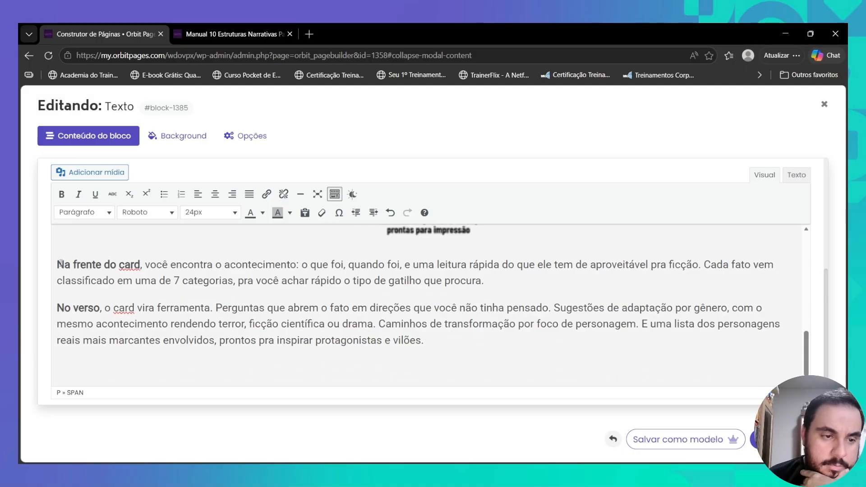
pyautogui.moveTo(57, 265); pyautogui.dragTo(465, 338)
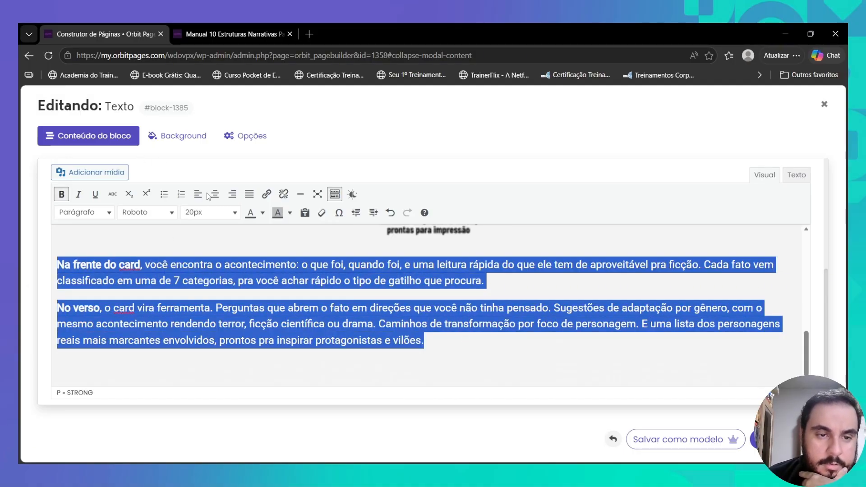
pyautogui.click(203, 213)
pyautogui.click(210, 291)
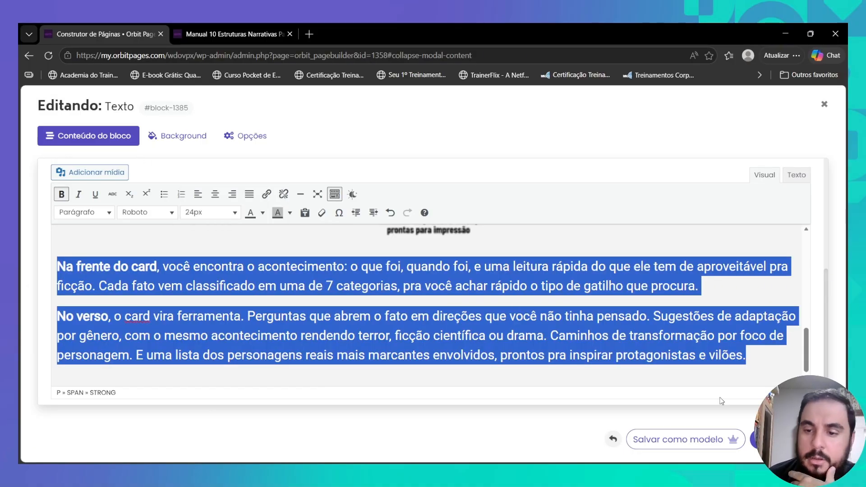
pyautogui.click(754, 434)
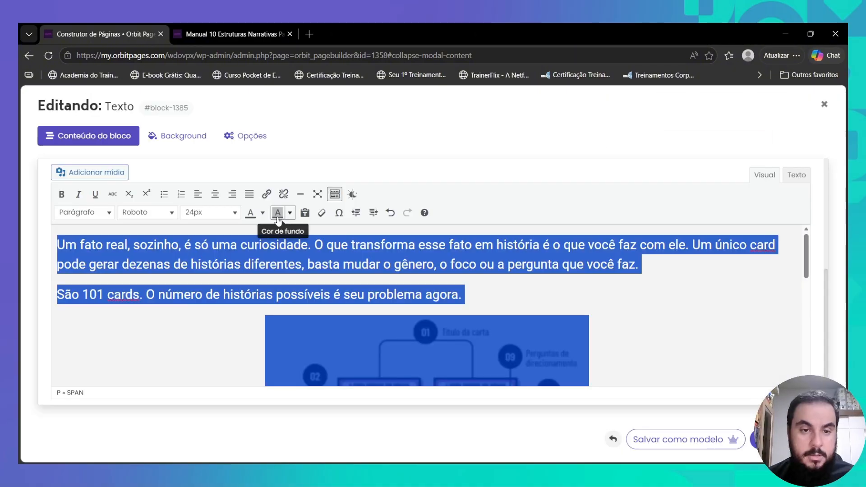
# - Make the selected body text black and save the block
pyautogui.click(262, 213)
pyautogui.click(221, 230)
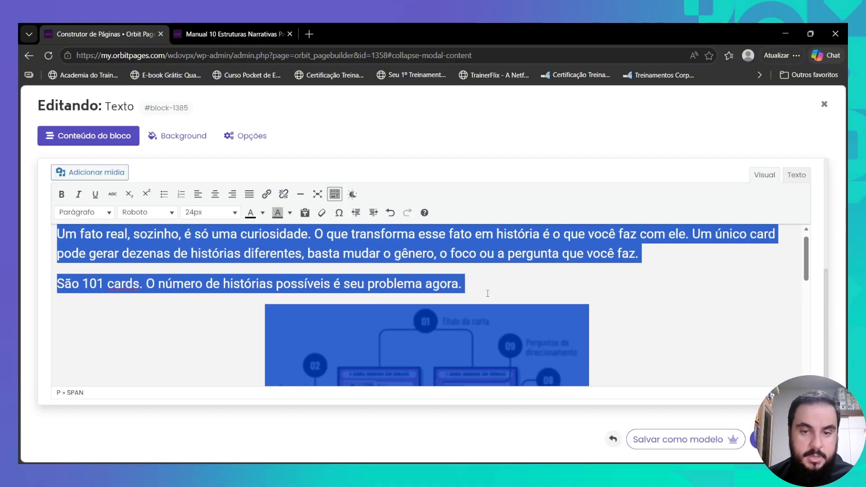
pyautogui.click(778, 440)
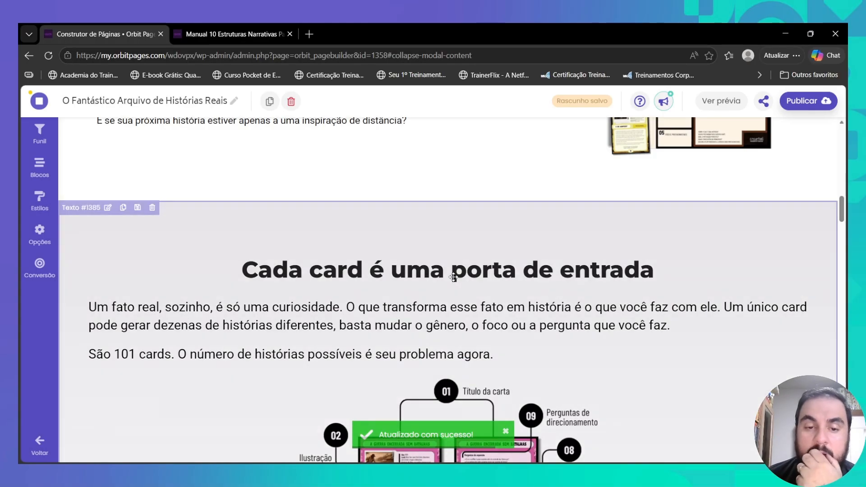
pyautogui.scroll(4, 474, 279)
# - Upload Creartool-Novos-criativos-85.png as the Texto com Imagem background image and open it for editing
pyautogui.scroll(5, 474, 279)
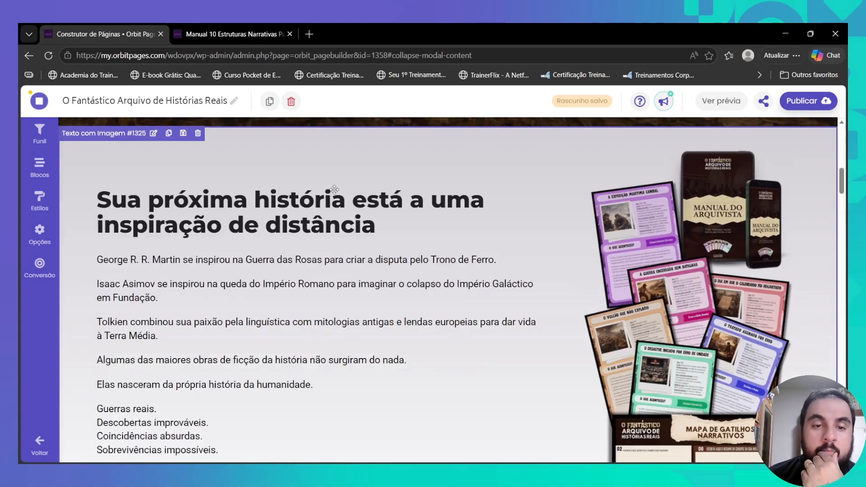
pyautogui.click(335, 189)
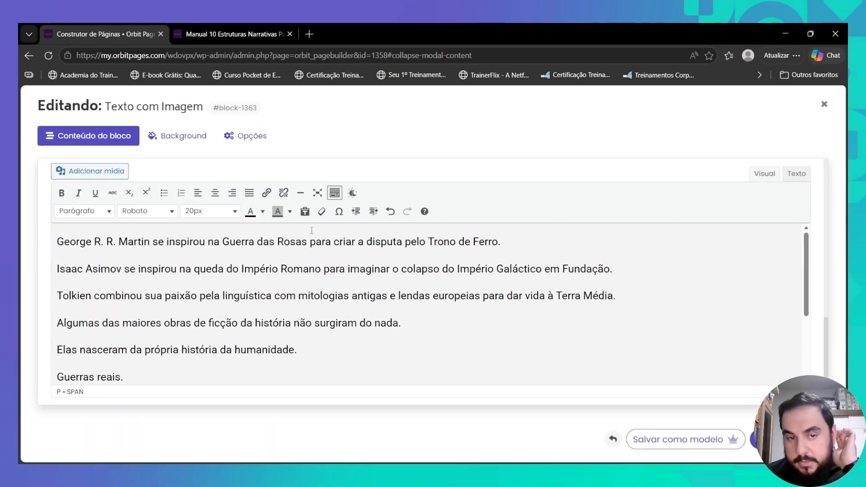
pyautogui.click(177, 142)
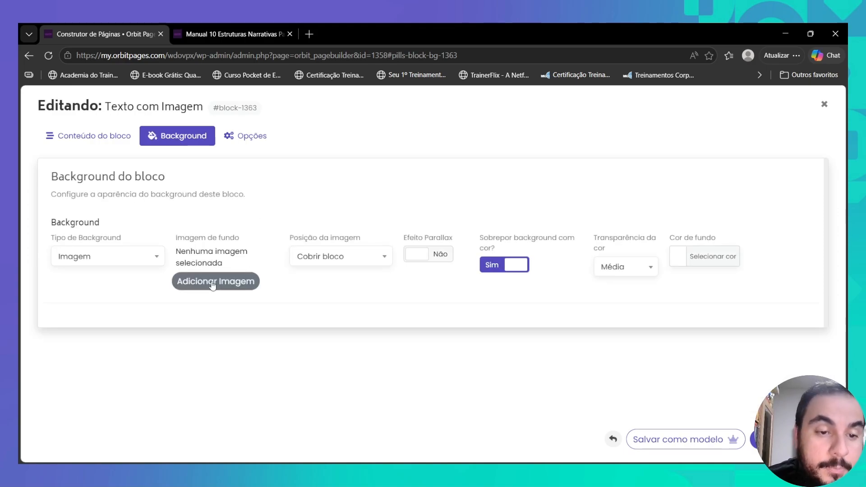
pyautogui.click(213, 281)
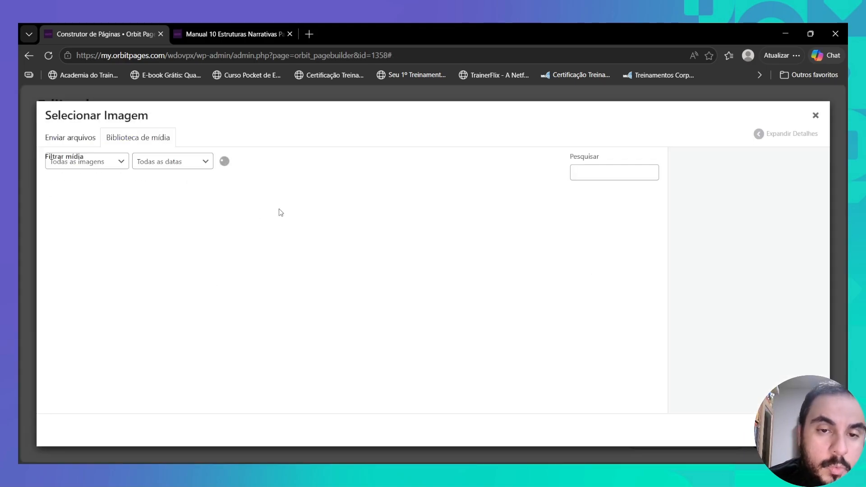
pyautogui.click(75, 143)
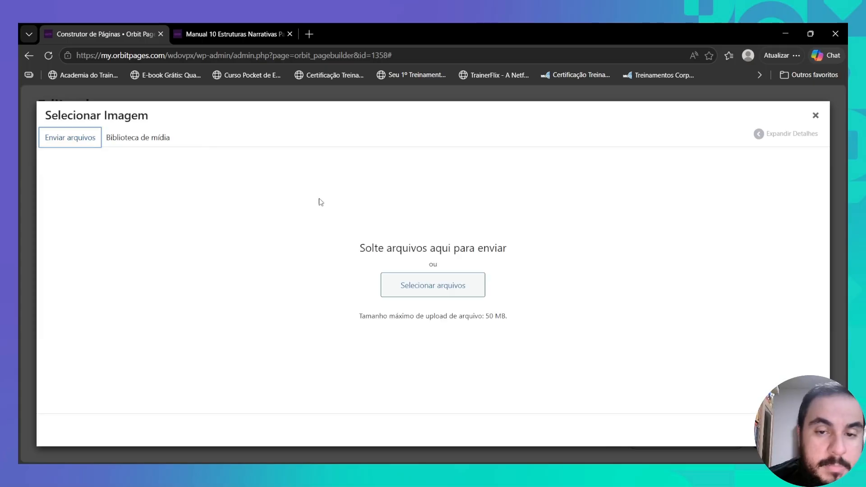
pyautogui.click(453, 279)
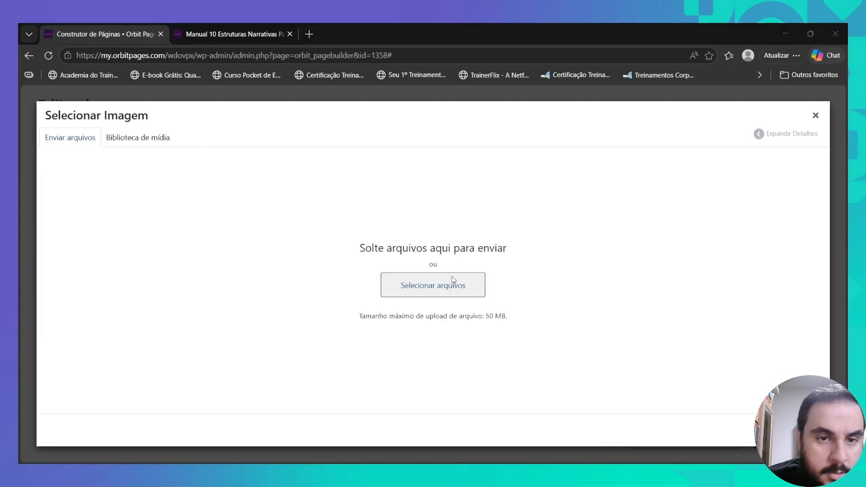
pyautogui.click(513, 431)
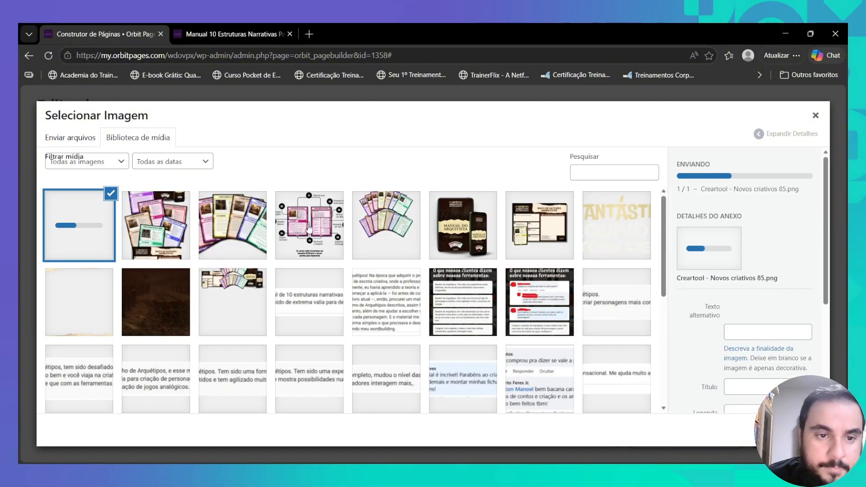
pyautogui.click(82, 311)
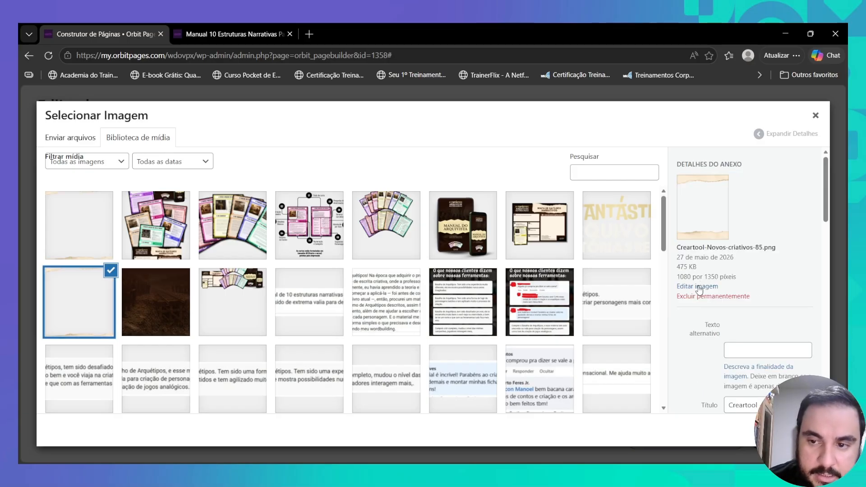
pyautogui.click(699, 287)
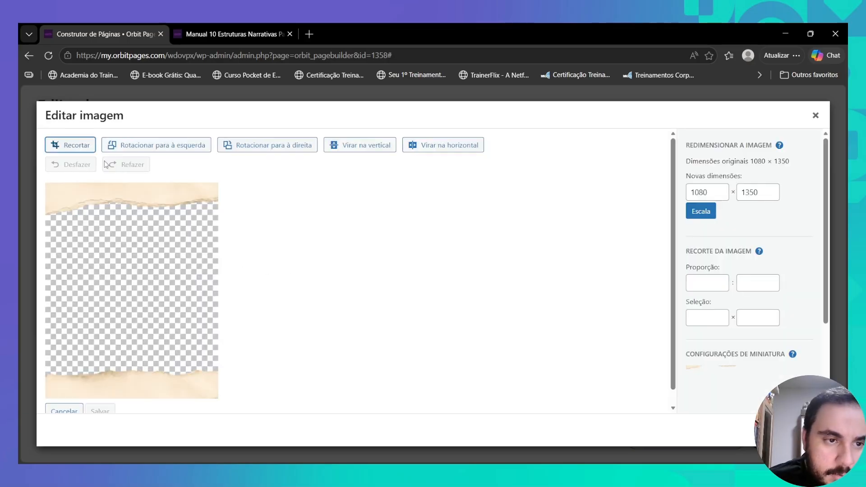
# - Crop the torn-paper image to its bottom 1080 × 202 strip
pyautogui.click(80, 153)
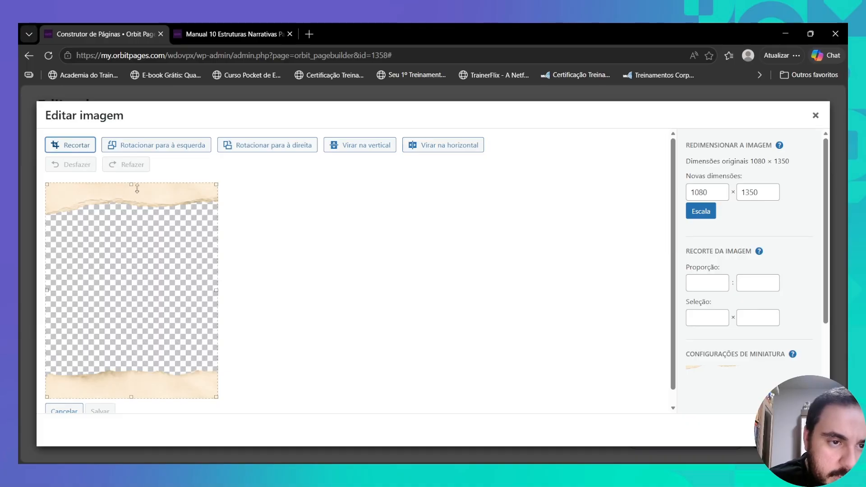
pyautogui.moveTo(131, 184); pyautogui.dragTo(145, 366)
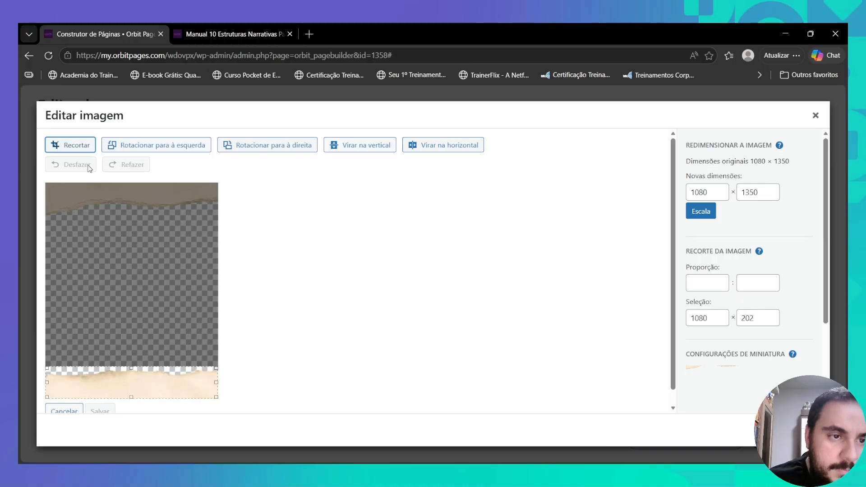
pyautogui.click(84, 146)
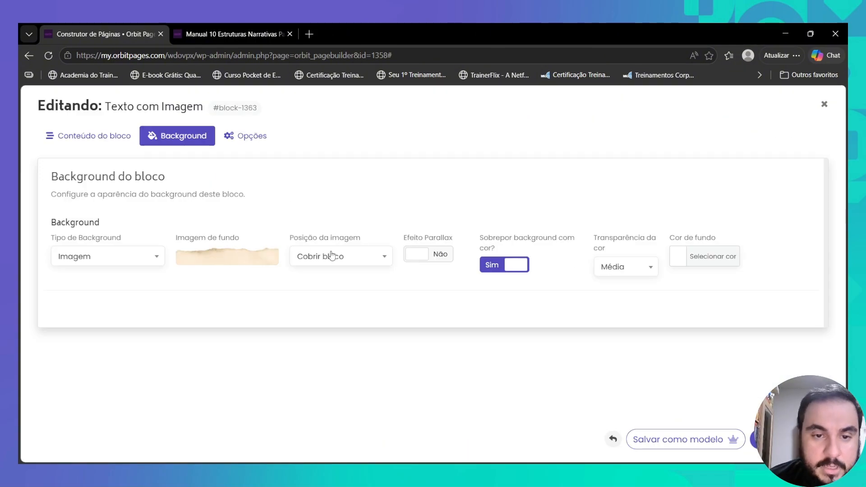
# - Anchor the torn-paper background to the block's bottom (Ficar no rodapé), save, and reopen its image details
pyautogui.click(332, 256)
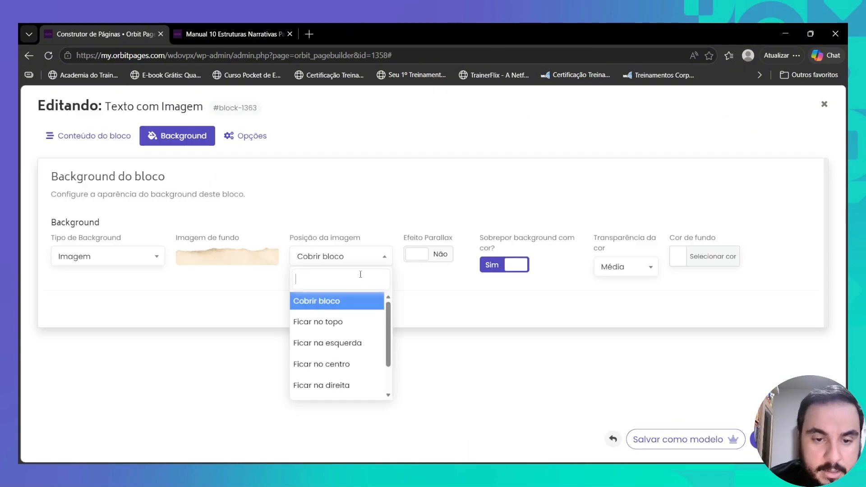
pyautogui.scroll(-1, 357, 379)
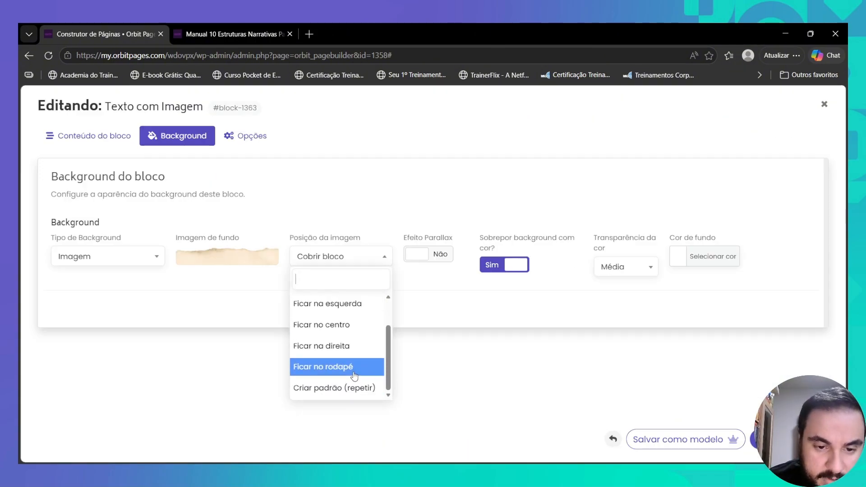
pyautogui.click(353, 370)
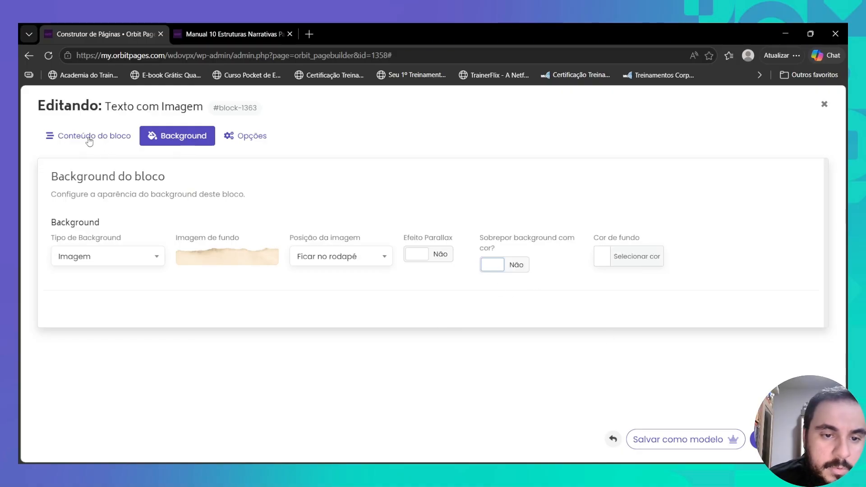
pyautogui.click(88, 138)
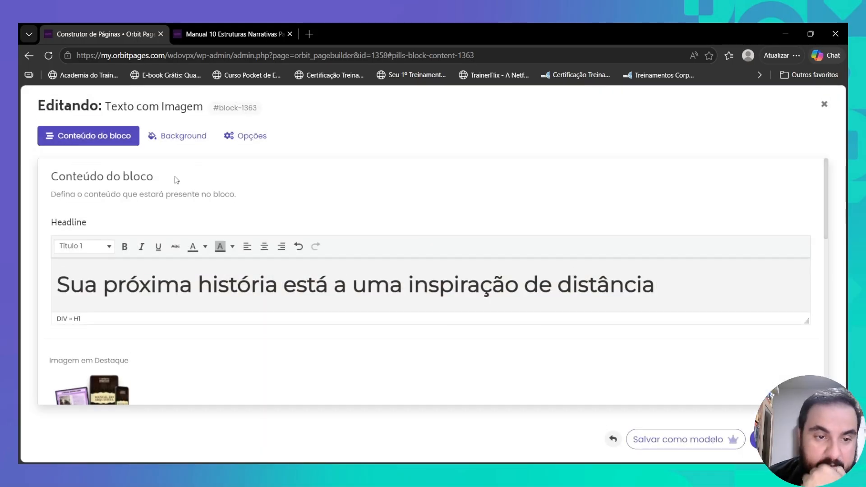
pyautogui.click(196, 137)
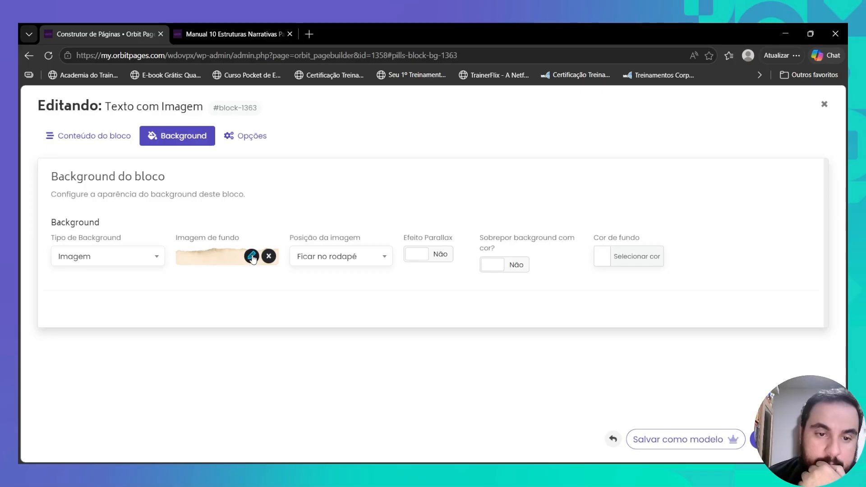
pyautogui.click(252, 257)
# - Crop the bottom off the torn-paper background image to 1080 × 113 and apply it to the block
pyautogui.click(294, 221)
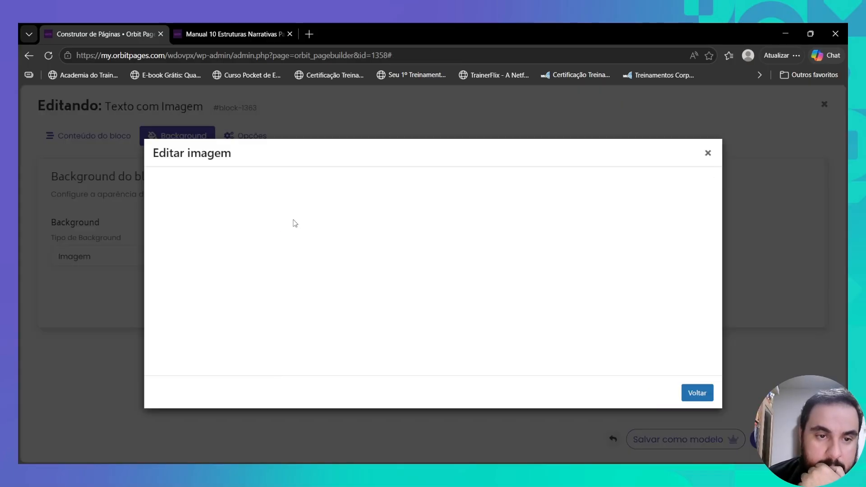
pyautogui.moveTo(263, 279)
pyautogui.mouseDown()
pyautogui.moveTo(260, 255)
pyautogui.moveTo(258, 263)
pyautogui.mouseUp()
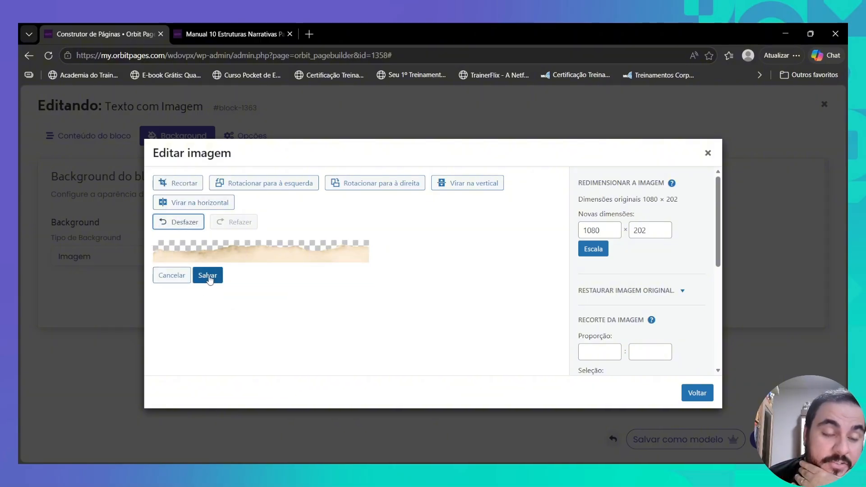
pyautogui.click(208, 277)
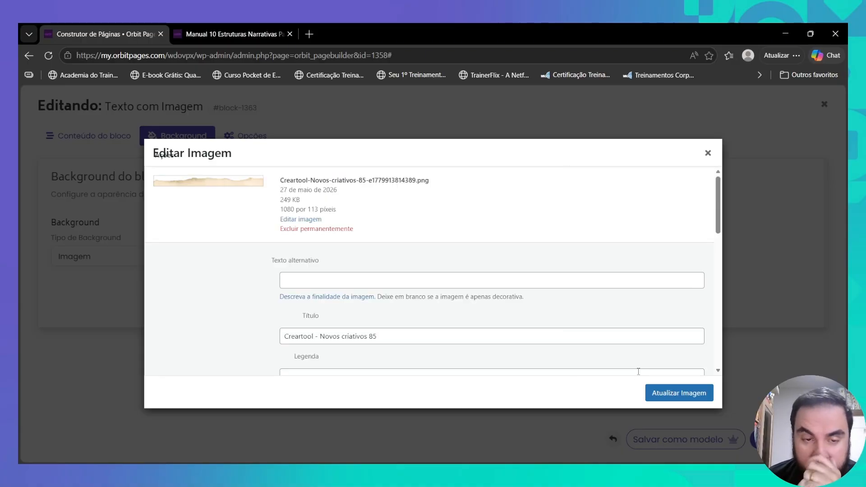
pyautogui.click(664, 393)
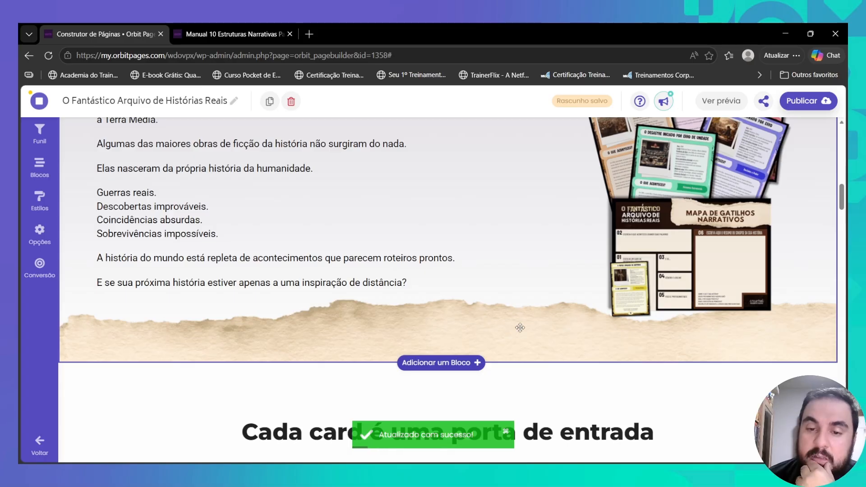
pyautogui.scroll(6, 518, 327)
pyautogui.scroll(-8, 518, 328)
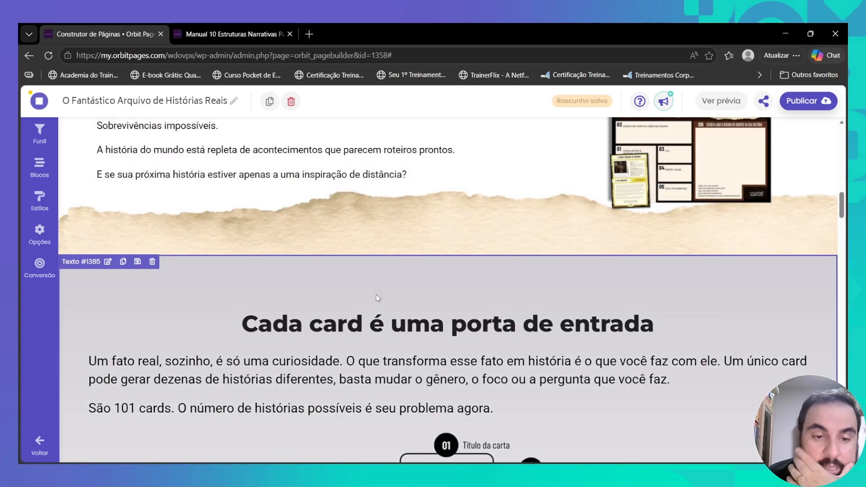
# - Give the Cada card é uma porta de entrada block the tall torn-paper image as background
pyautogui.click(377, 299)
pyautogui.click(170, 137)
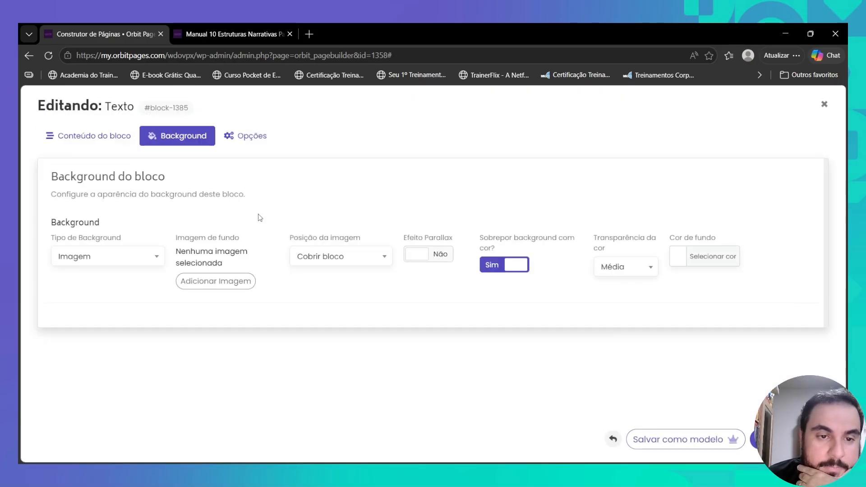
pyautogui.click(234, 283)
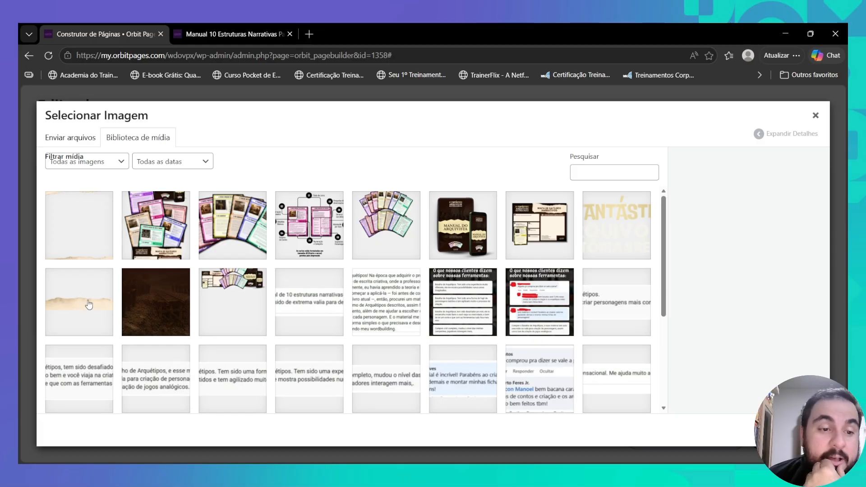
pyautogui.click(96, 221)
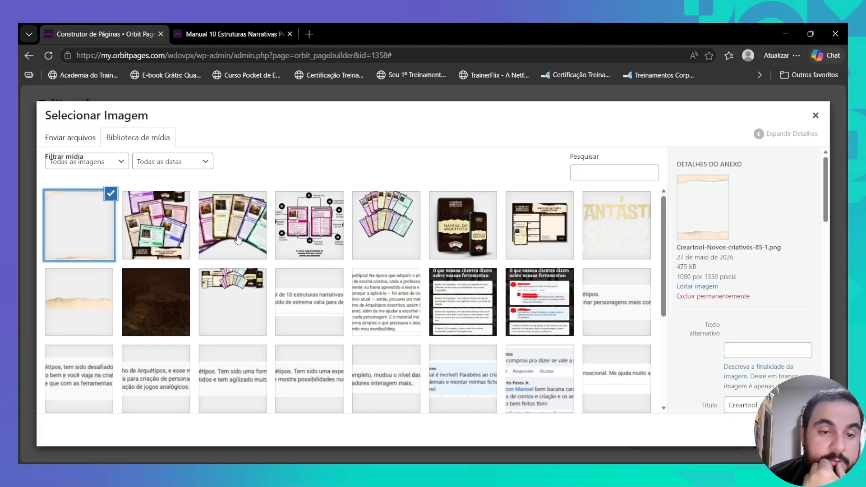
pyautogui.click(703, 287)
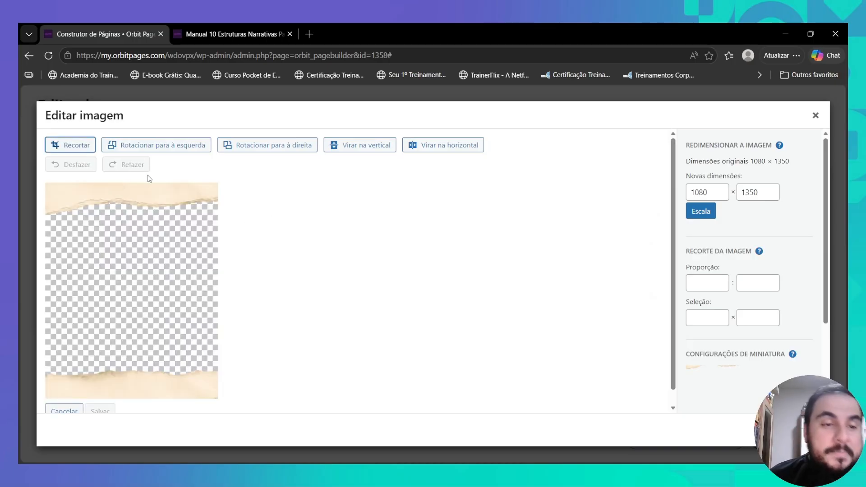
# - Crop the image down to its top torn strip, trimming the plain band, and save it
pyautogui.click(76, 144)
pyautogui.moveTo(131, 396); pyautogui.dragTo(138, 223)
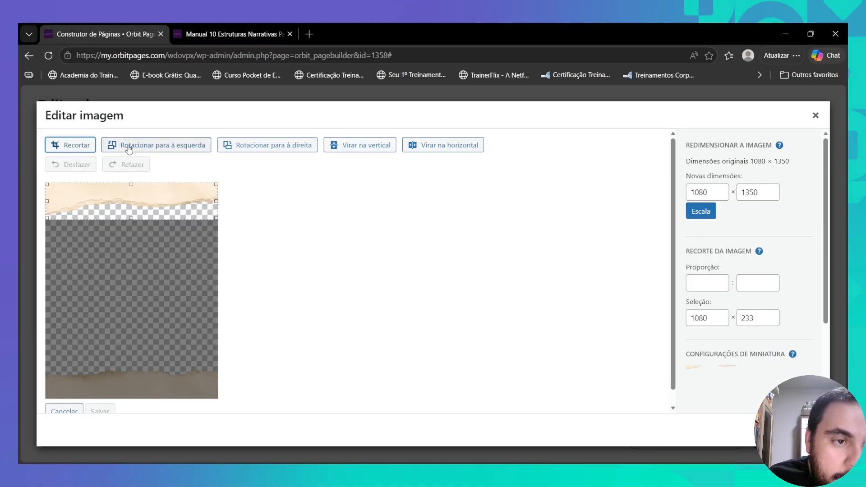
pyautogui.click(81, 147)
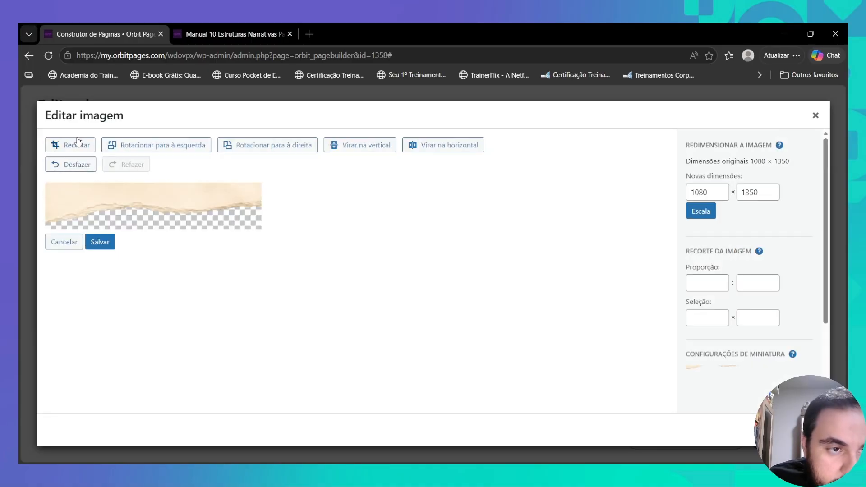
pyautogui.moveTo(153, 182); pyautogui.dragTo(148, 190)
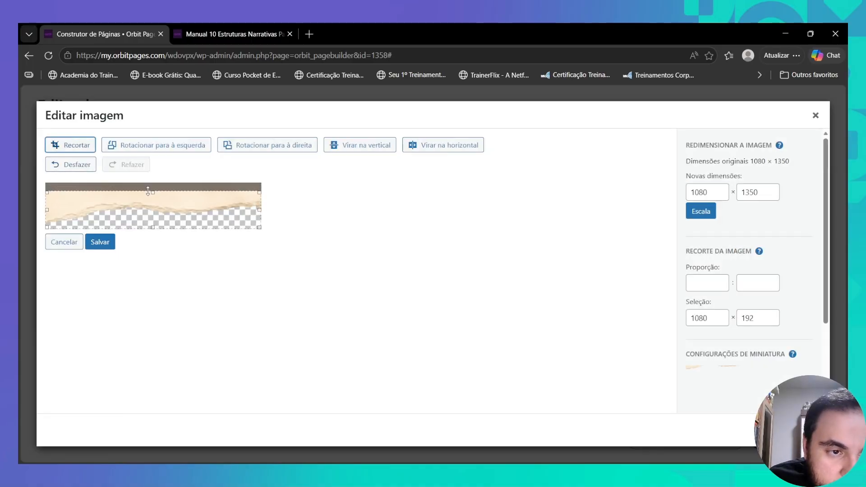
pyautogui.click(90, 146)
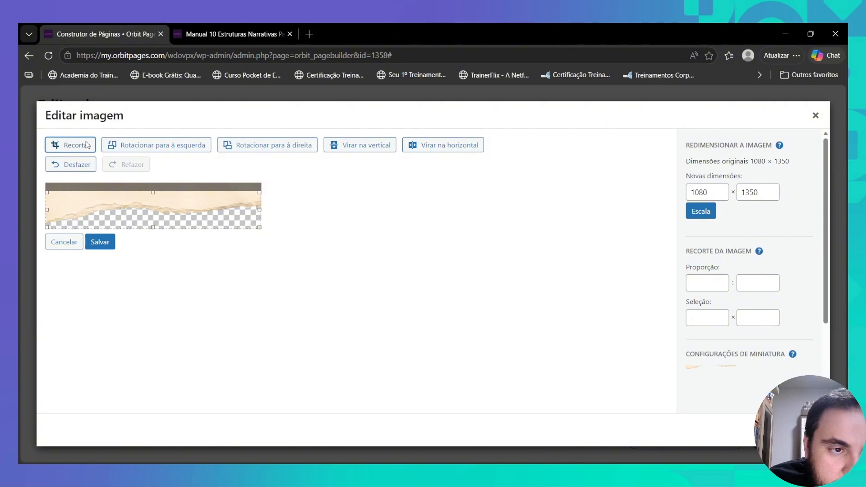
pyautogui.click(100, 234)
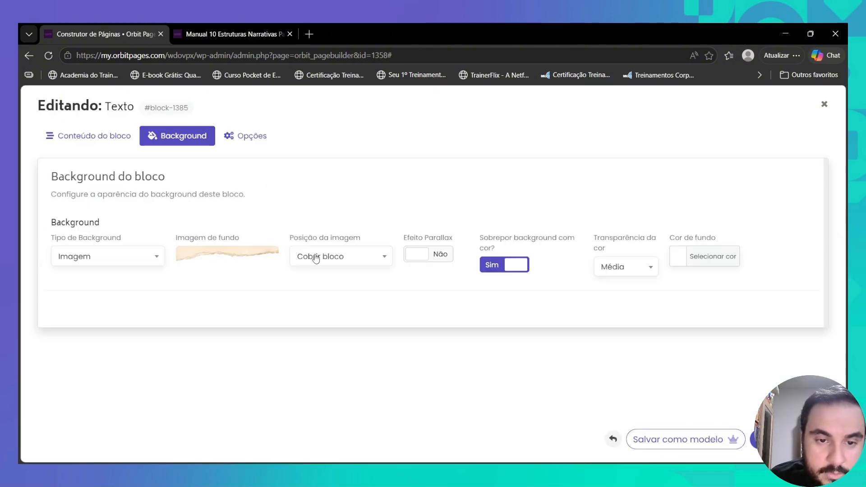
# - Anchor the background at the block's top (Ficar no topo) and turn the Sobrepor overlay off
pyautogui.click(316, 258)
pyautogui.click(332, 323)
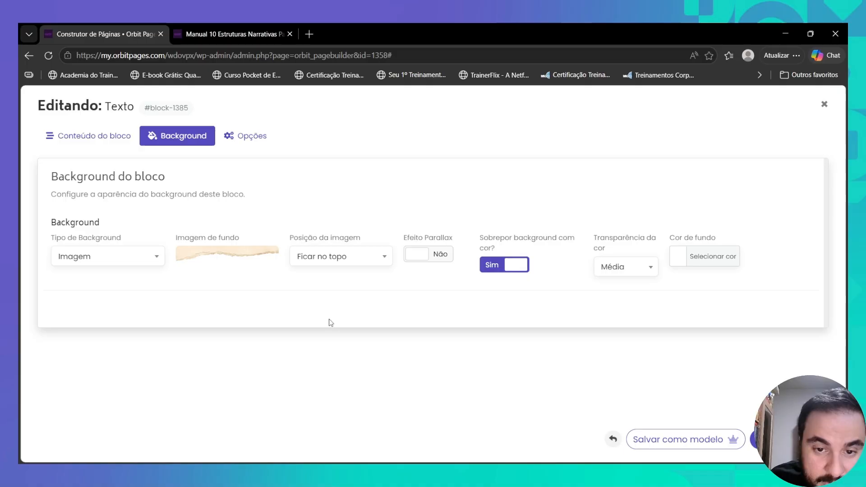
pyautogui.click(501, 269)
pyautogui.click(95, 137)
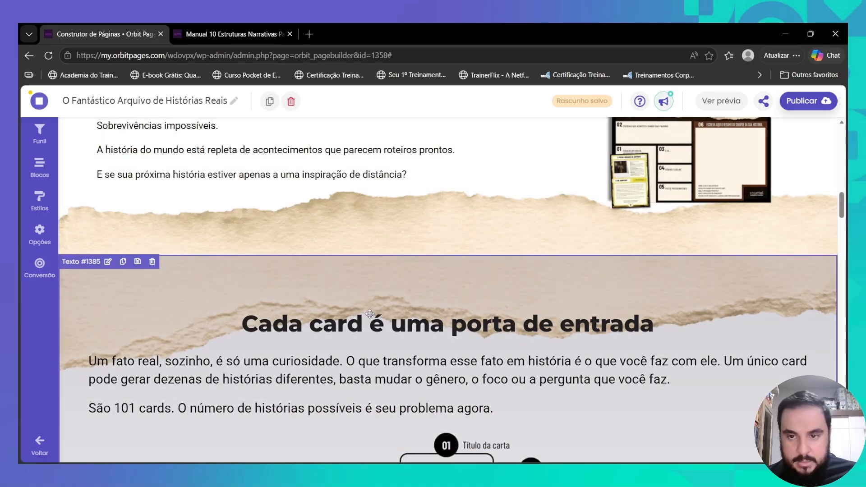
# - Set the Texto com Imagem block's bottom margin (Margem do rodapé) to Média and save
pyautogui.scroll(2, 446, 245)
pyautogui.click(446, 245)
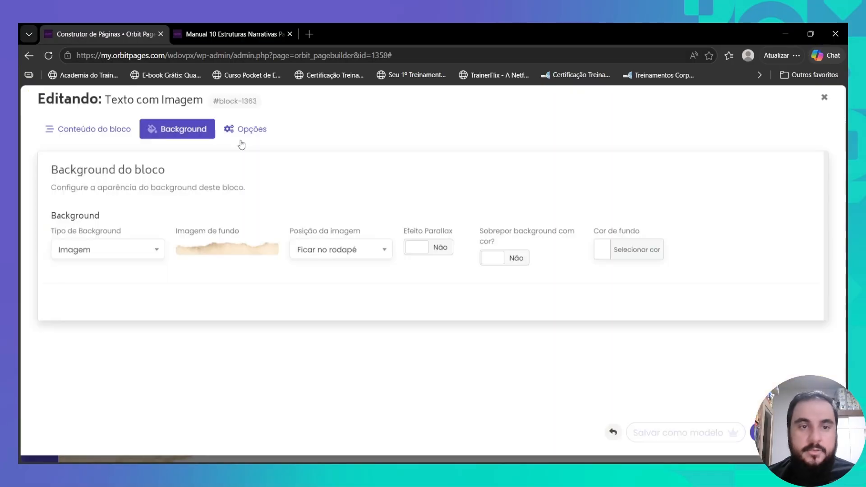
pyautogui.click(244, 136)
pyautogui.click(288, 331)
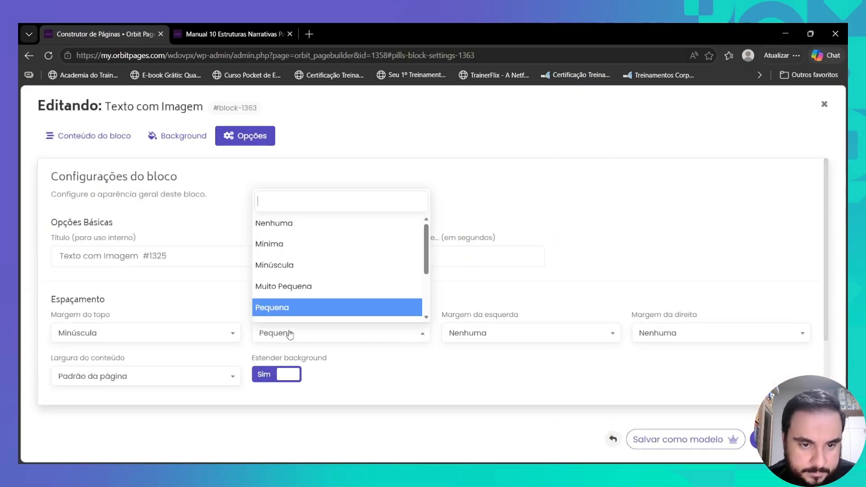
pyautogui.scroll(-2, 293, 288)
pyautogui.click(292, 273)
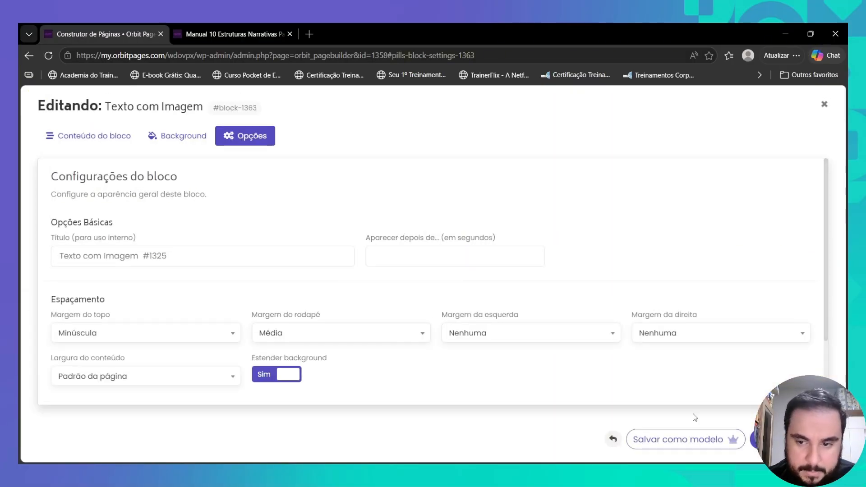
pyautogui.click(755, 439)
# - Set the Cada card block's bottom margin to Grande, save, and reopen its background settings
pyautogui.scroll(-5, 361, 328)
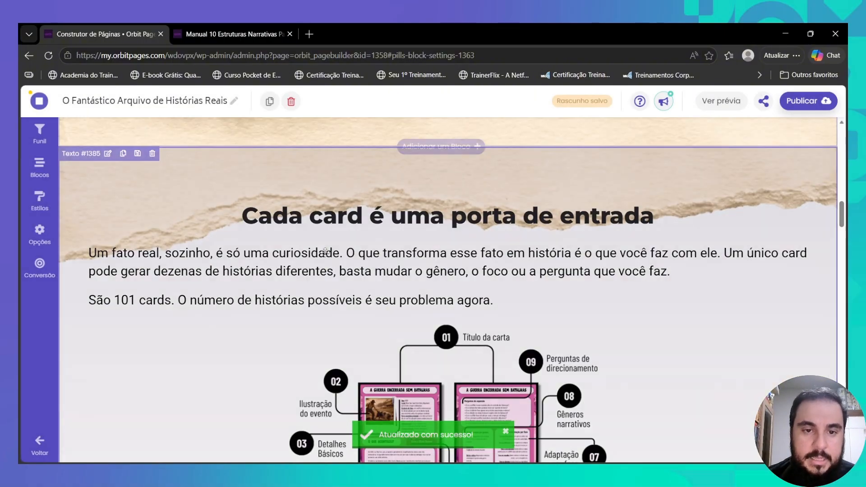
pyautogui.click(217, 253)
pyautogui.click(233, 142)
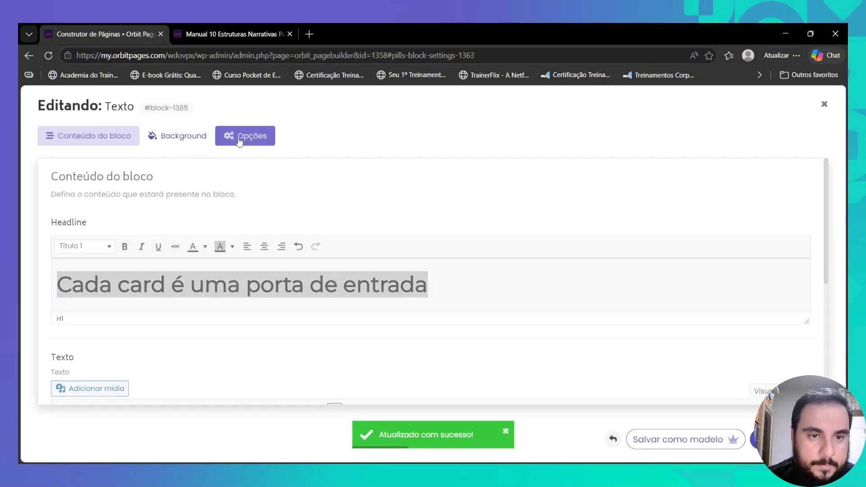
pyautogui.click(299, 334)
pyautogui.scroll(-2, 307, 312)
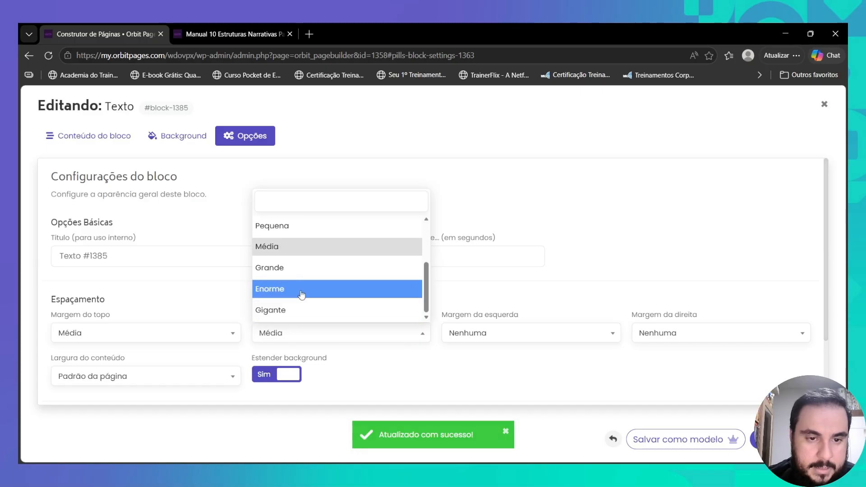
pyautogui.click(294, 267)
pyautogui.click(750, 440)
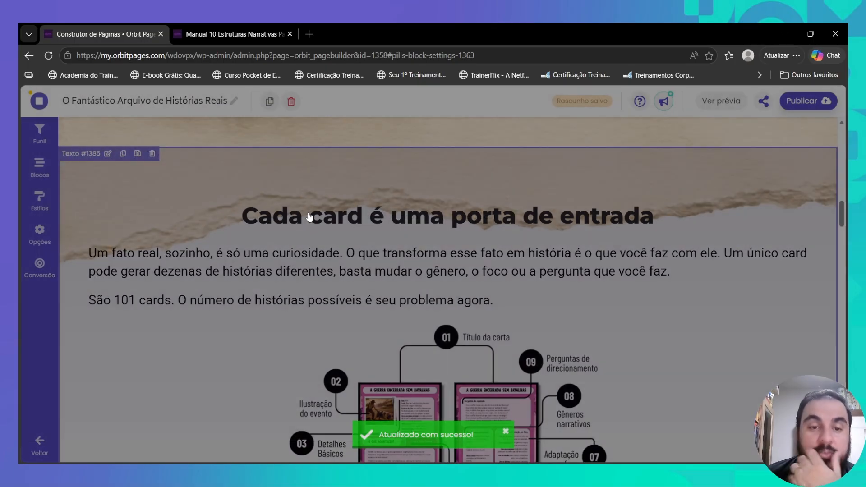
pyautogui.click(309, 217)
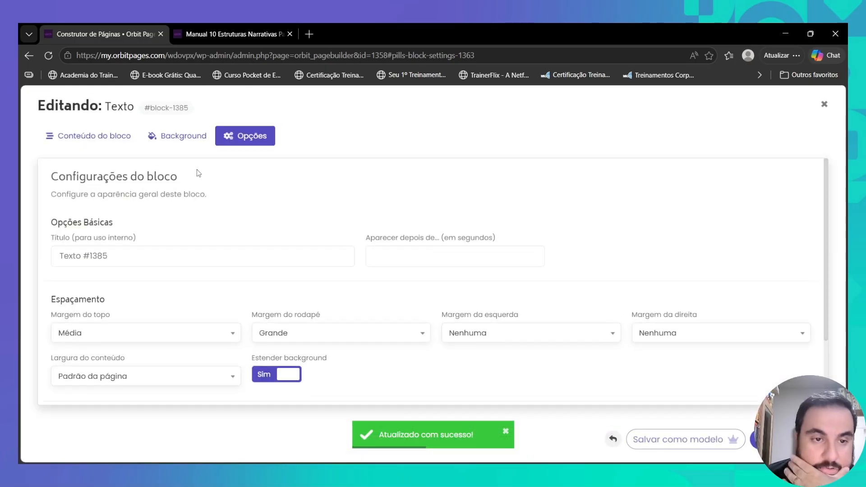
pyautogui.click(184, 137)
# - Crop the top edge off the Cada card block's torn-paper background, then save the image and block
pyautogui.click(251, 256)
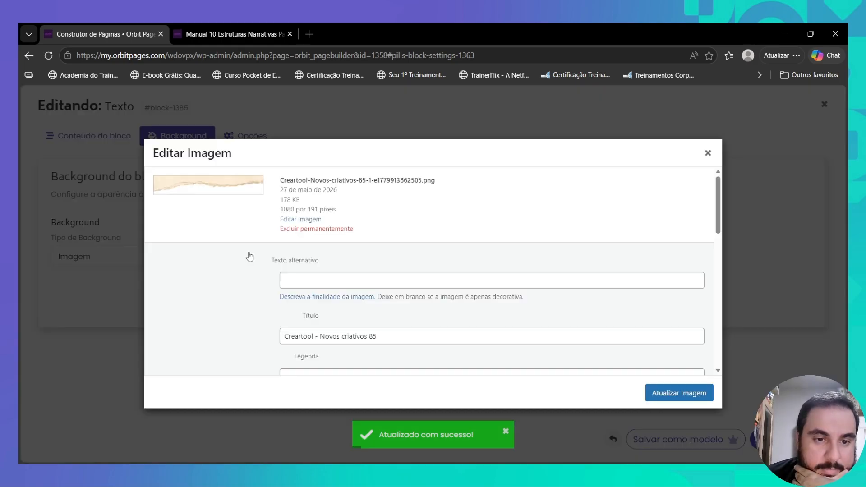
pyautogui.click(294, 213)
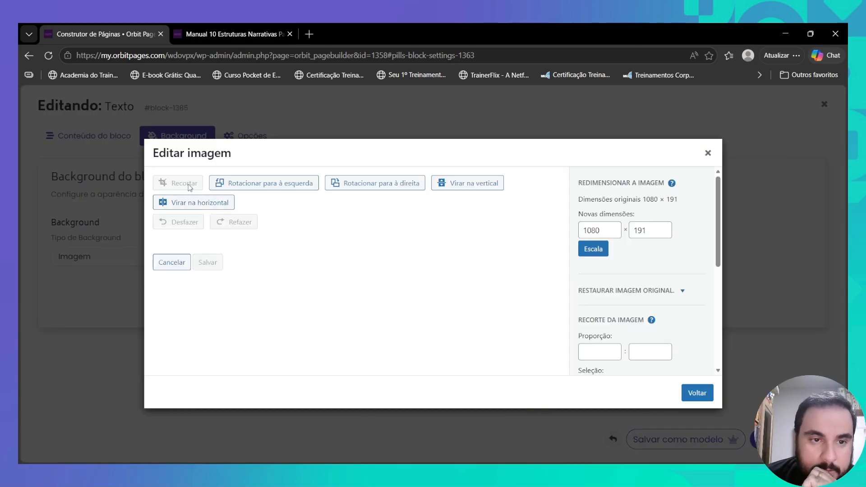
pyautogui.click(188, 185)
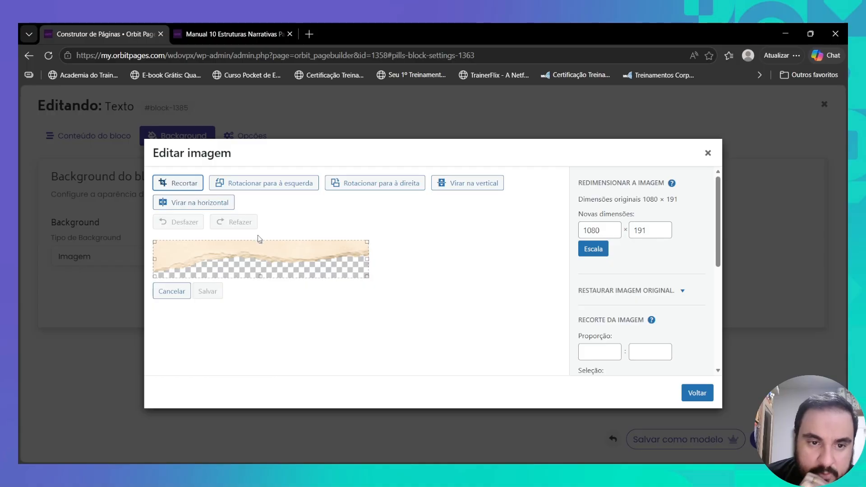
pyautogui.moveTo(261, 242); pyautogui.dragTo(260, 247)
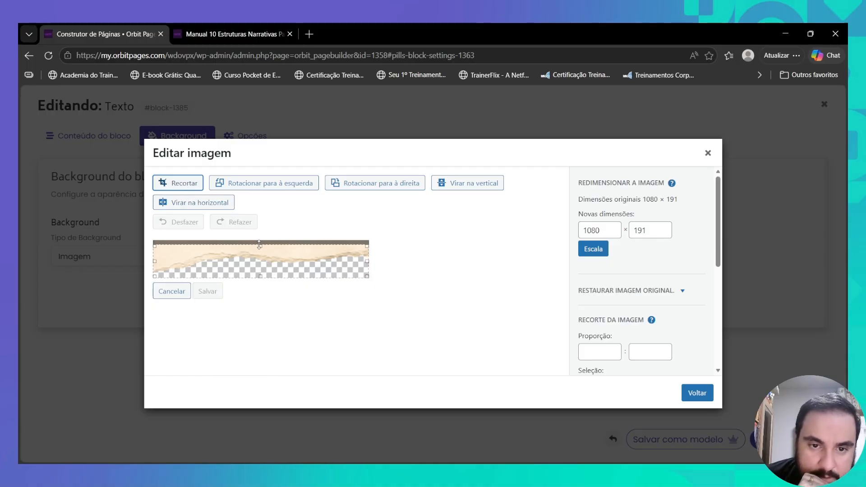
pyautogui.click(193, 185)
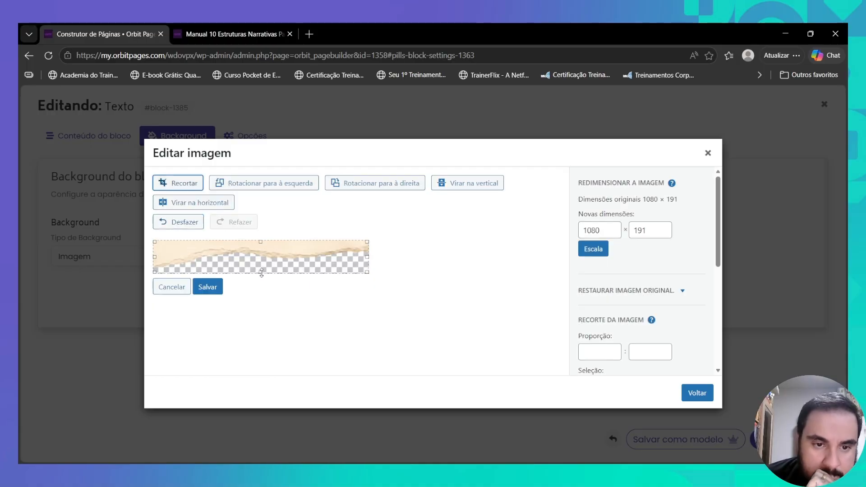
pyautogui.click(208, 283)
pyautogui.click(698, 393)
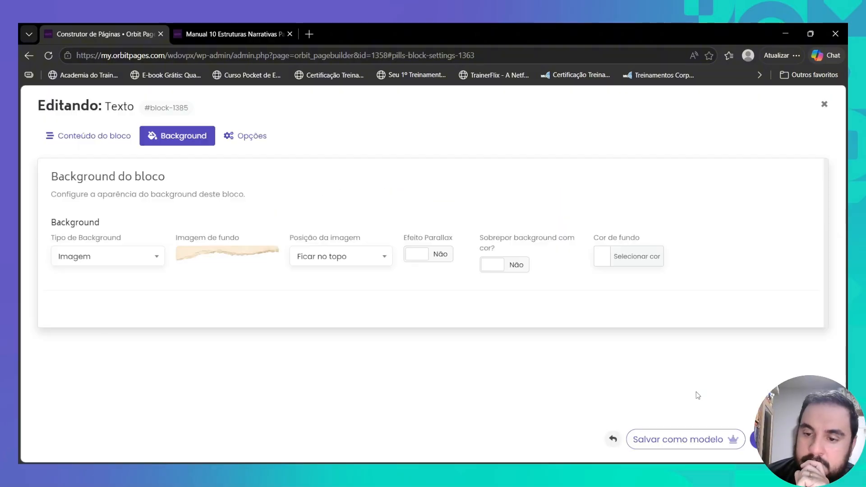
pyautogui.click(756, 439)
pyautogui.click(413, 204)
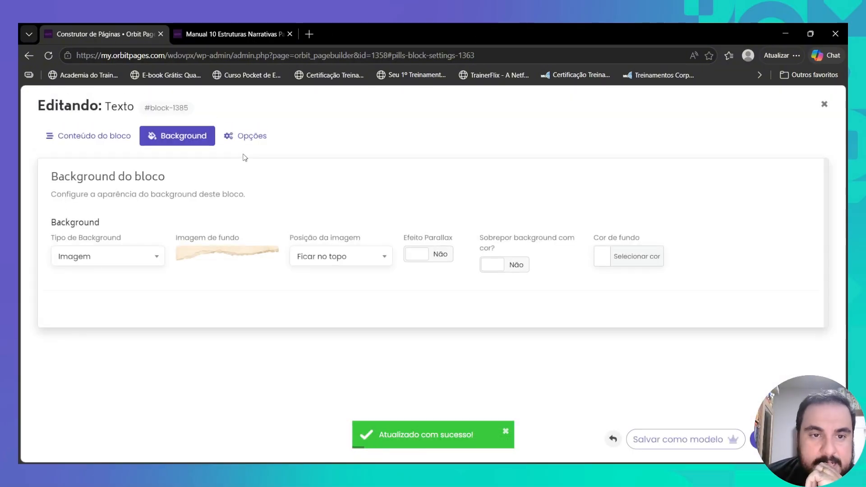
pyautogui.click(244, 138)
pyautogui.click(767, 439)
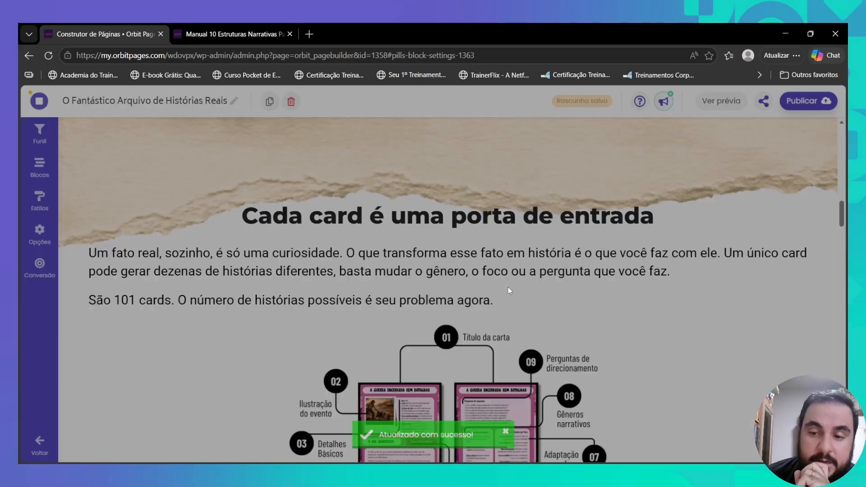
# - Trim a little more off the torn-paper texture's top, save it, and update the page
pyautogui.scroll(2, 474, 285)
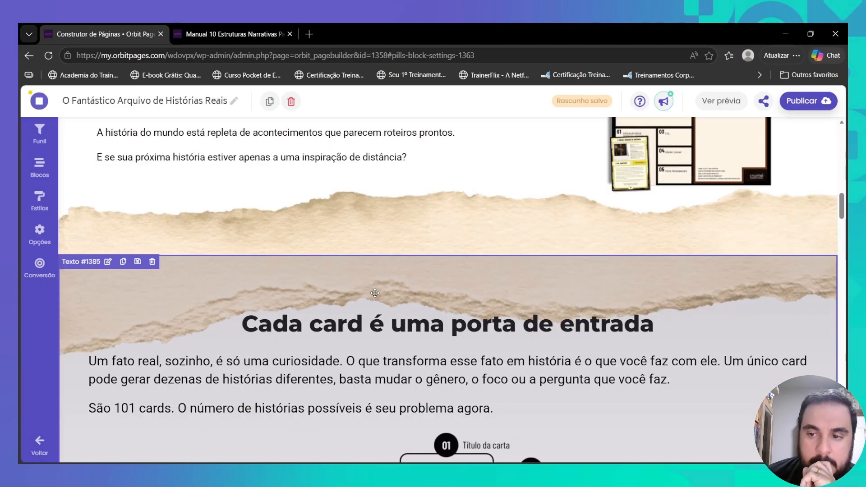
pyautogui.click(353, 288)
pyautogui.click(178, 136)
pyautogui.click(252, 256)
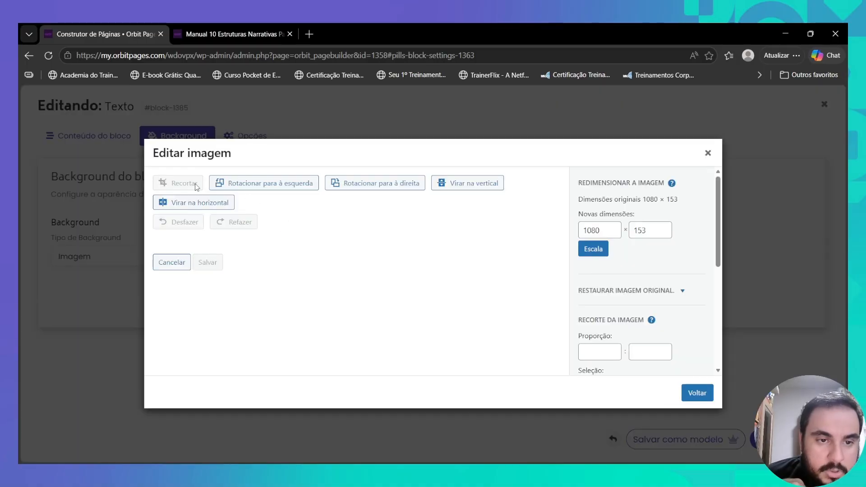
pyautogui.click(189, 186)
pyautogui.moveTo(260, 240); pyautogui.dragTo(259, 242)
pyautogui.click(184, 184)
pyautogui.click(208, 282)
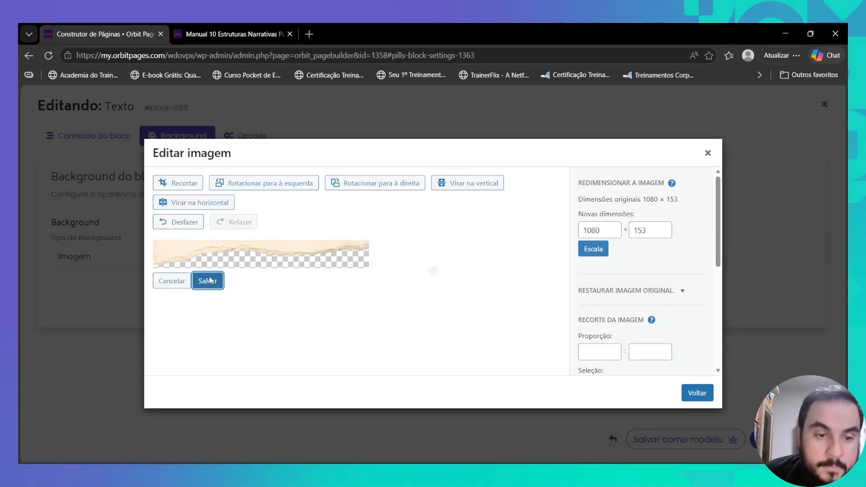
pyautogui.click(679, 393)
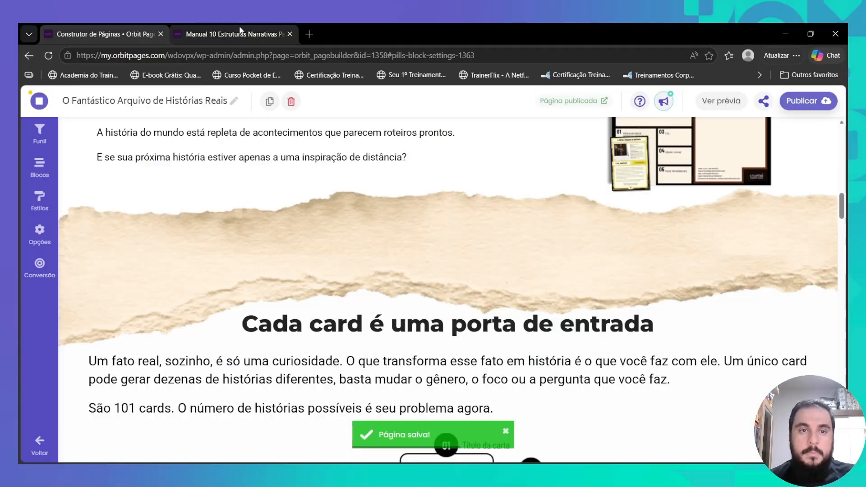
# - Check the torn-paper section on the live published page
pyautogui.click(237, 33)
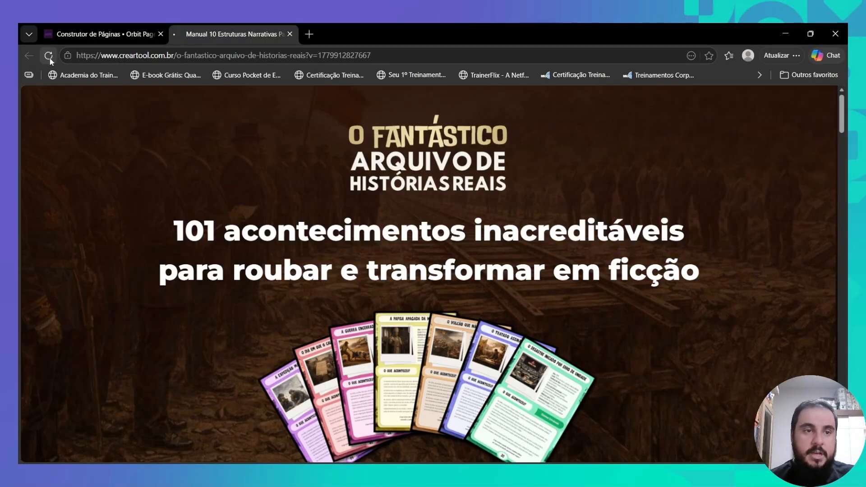
pyautogui.scroll(-15, 455, 297)
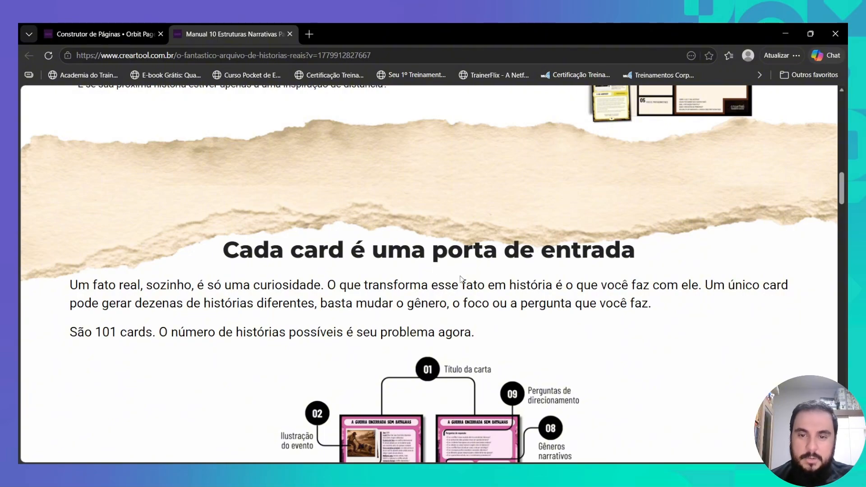
pyautogui.click(135, 35)
# - Set the Cada card block's bottom margin (Margem do rodapé) to Gigante and save
pyautogui.click(437, 323)
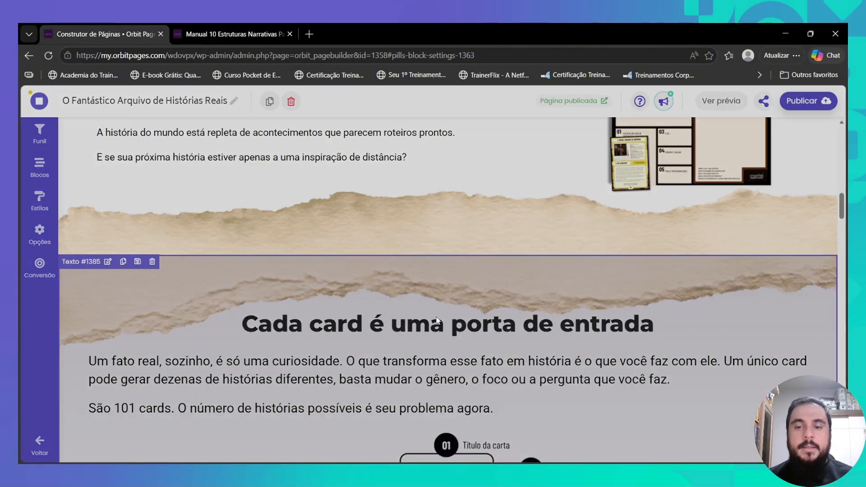
pyautogui.click(244, 142)
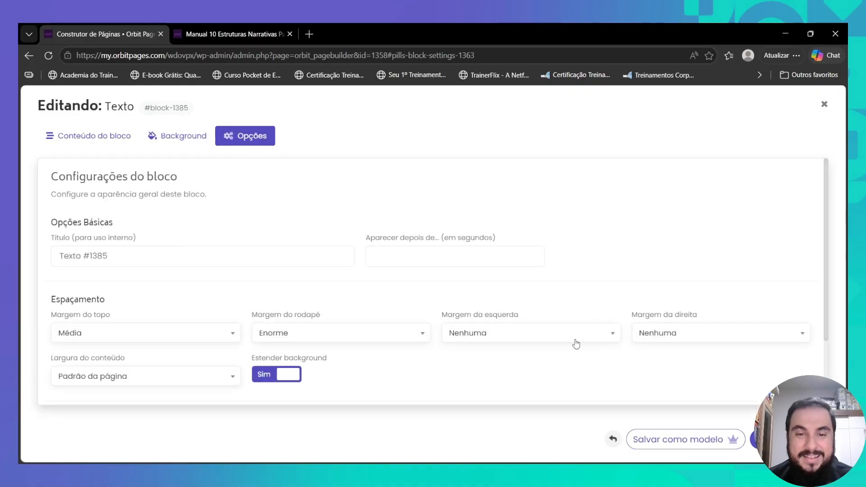
pyautogui.click(344, 341)
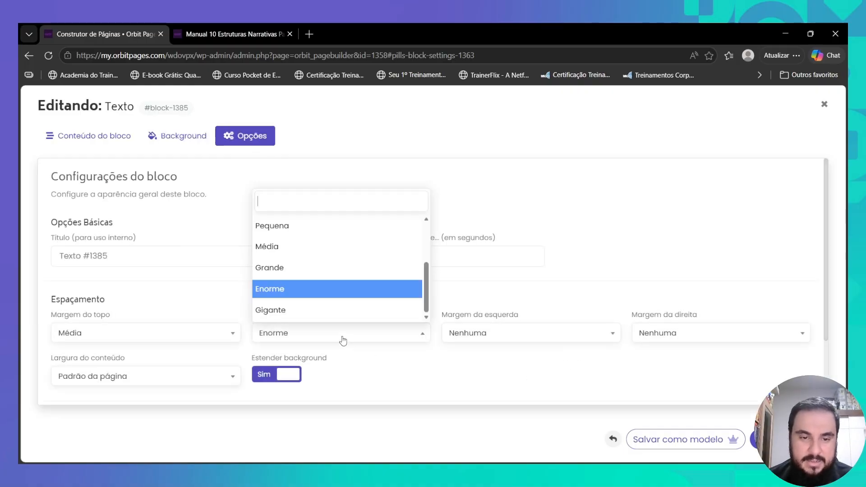
pyautogui.click(313, 310)
pyautogui.click(789, 439)
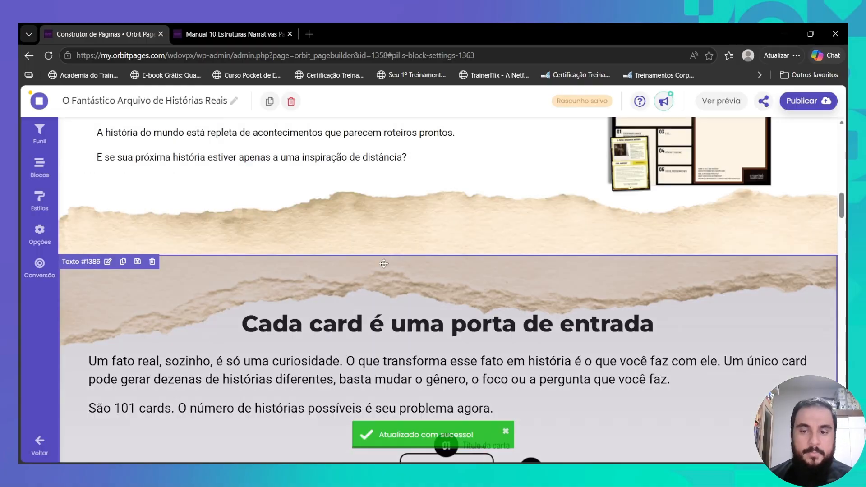
# - Bring up the live published page tab
pyautogui.click(234, 34)
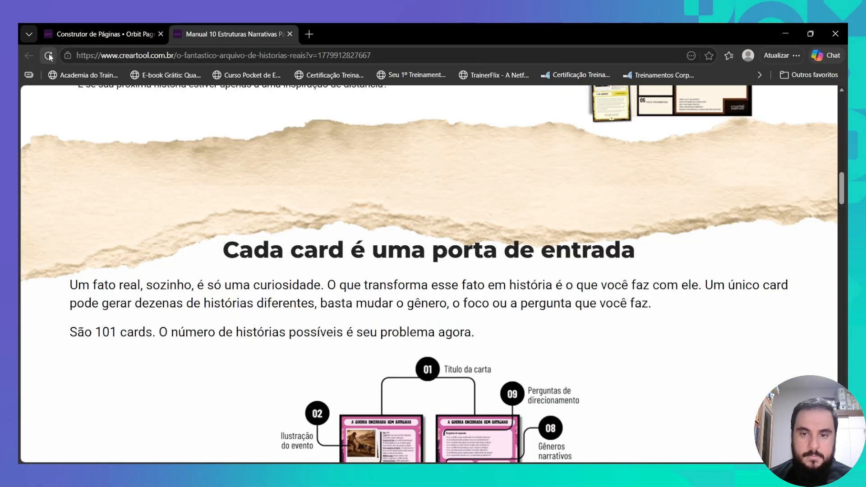
pyautogui.click(106, 35)
pyautogui.click(234, 34)
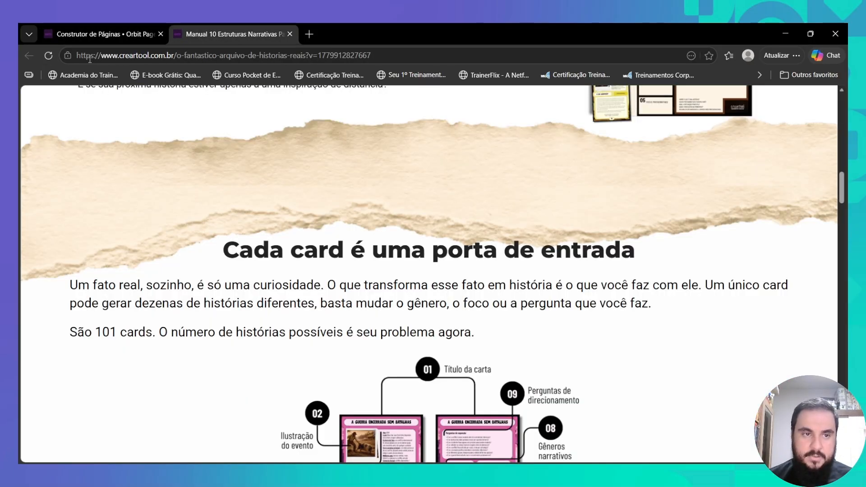
# - Reload the live page, then open the Cada card block's background image details
pyautogui.click(48, 57)
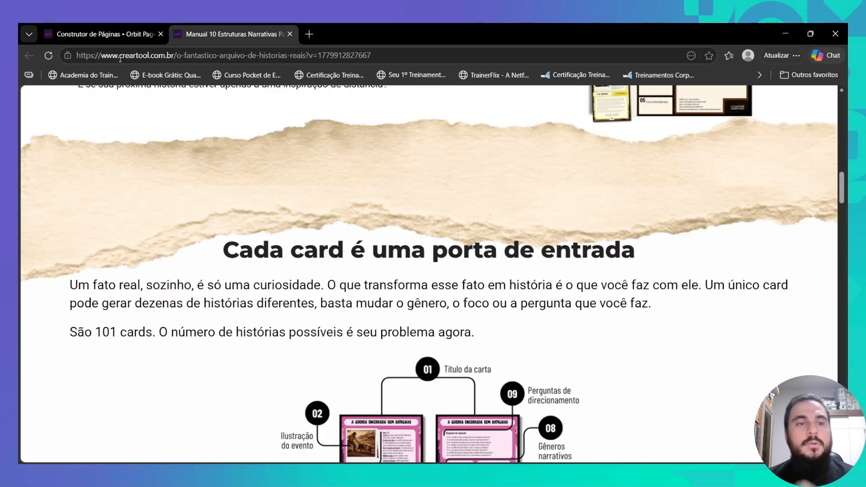
pyautogui.click(108, 36)
pyautogui.click(313, 267)
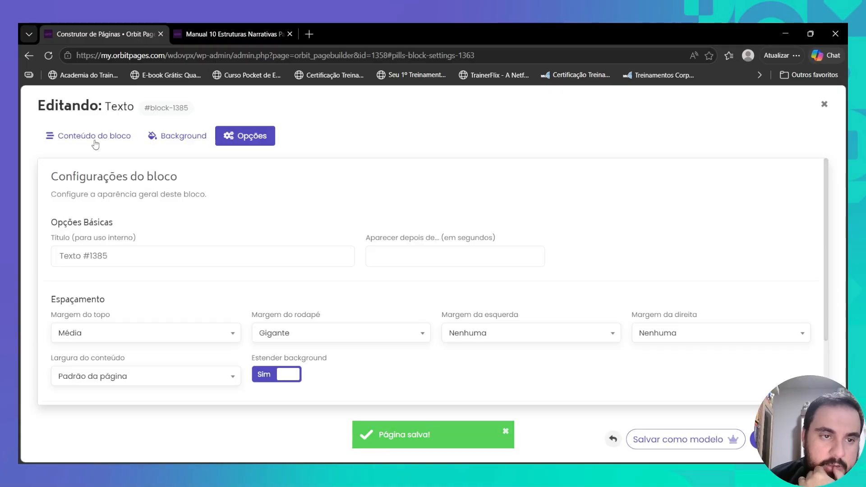
pyautogui.click(95, 141)
pyautogui.click(190, 149)
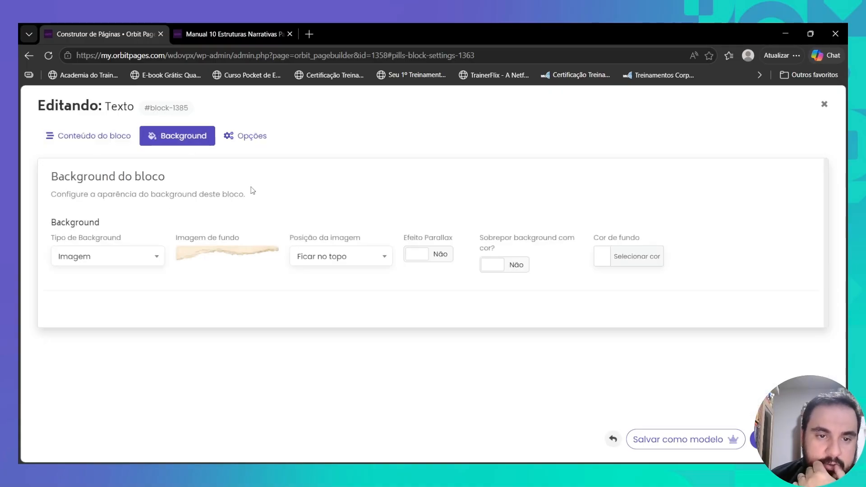
pyautogui.click(251, 257)
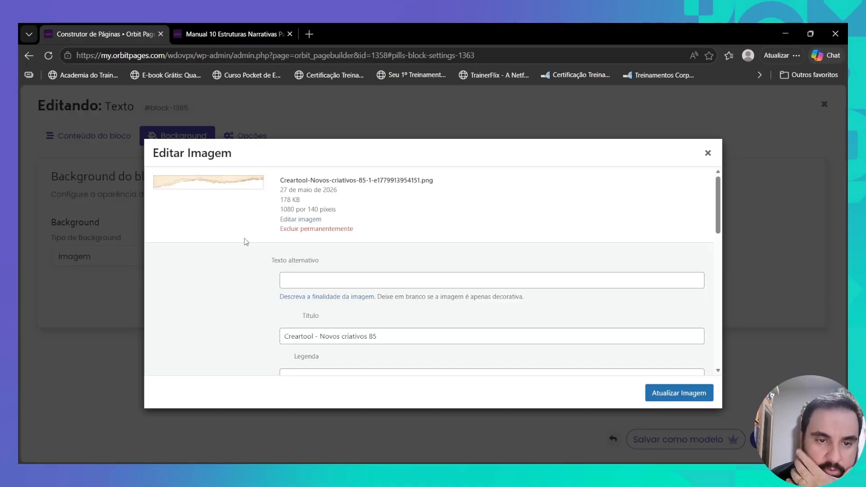
# - Trim a few pixels off the torn-paper image's top, save it, and save the block
pyautogui.click(296, 220)
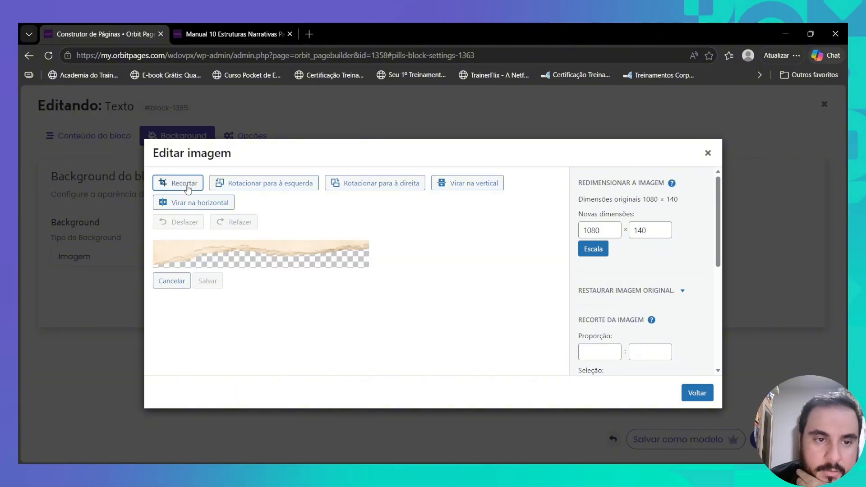
pyautogui.click(194, 186)
pyautogui.moveTo(260, 242); pyautogui.dragTo(256, 243)
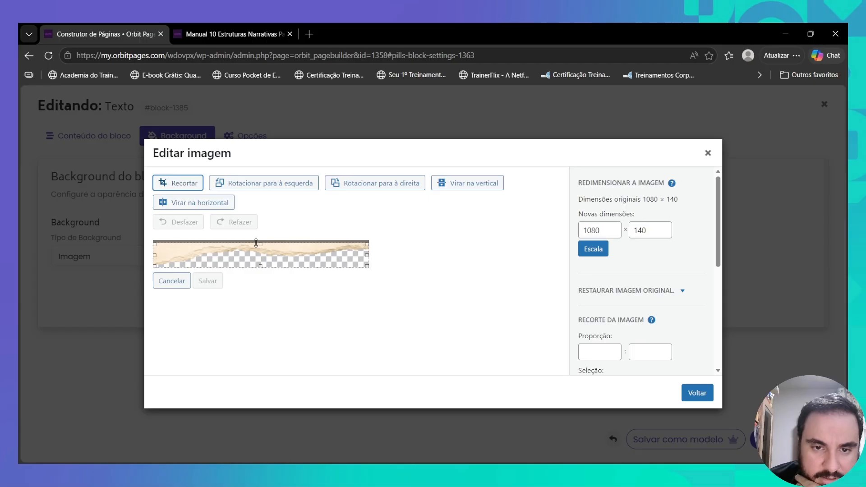
pyautogui.click(194, 183)
pyautogui.click(208, 281)
pyautogui.click(698, 394)
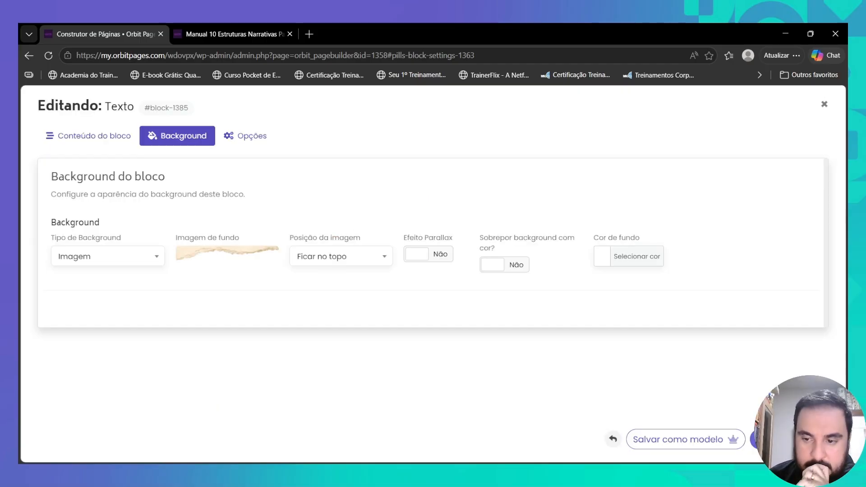
pyautogui.click(789, 440)
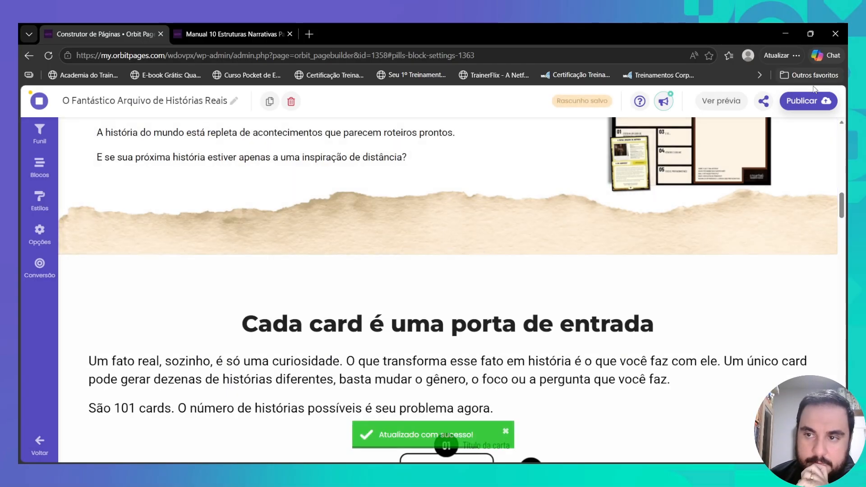
# - Publish the page and scroll the live version to check the trimmed torn-paper strip
pyautogui.click(806, 101)
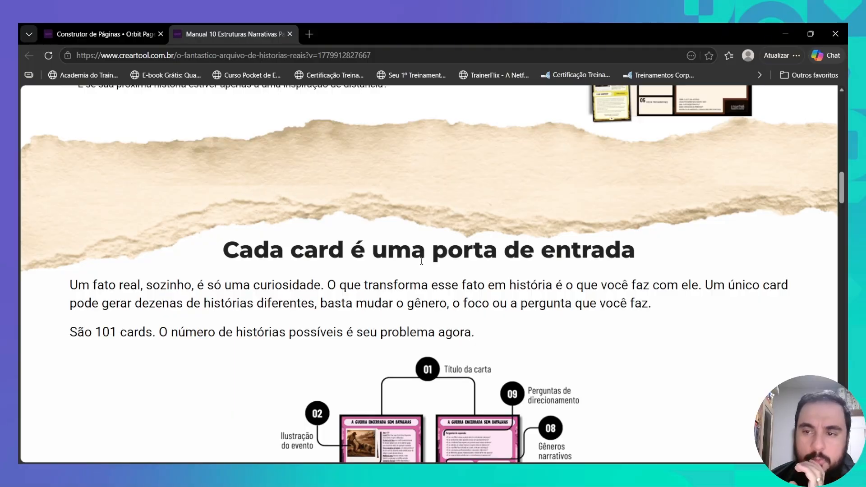
pyautogui.scroll(3, 522, 235)
pyautogui.scroll(-1, 432, 301)
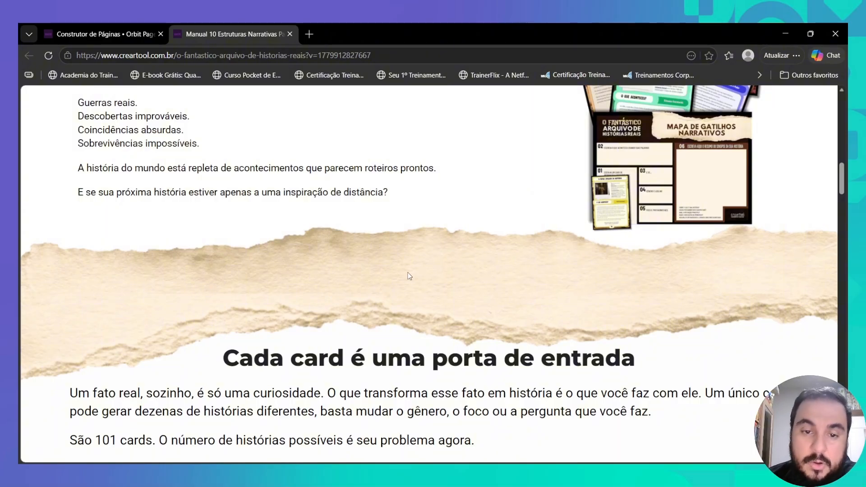
pyautogui.click(99, 34)
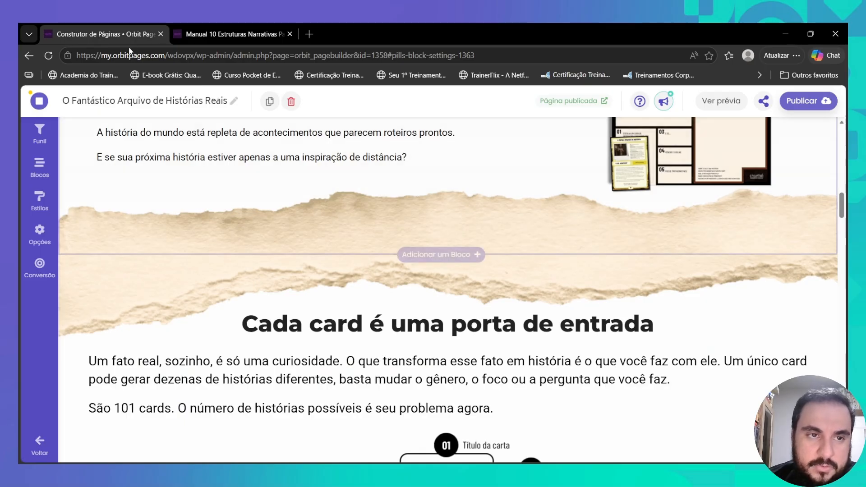
# - Raise the bottom crop edge of the Texto com Imagem torn-paper background and save the block
pyautogui.click(386, 212)
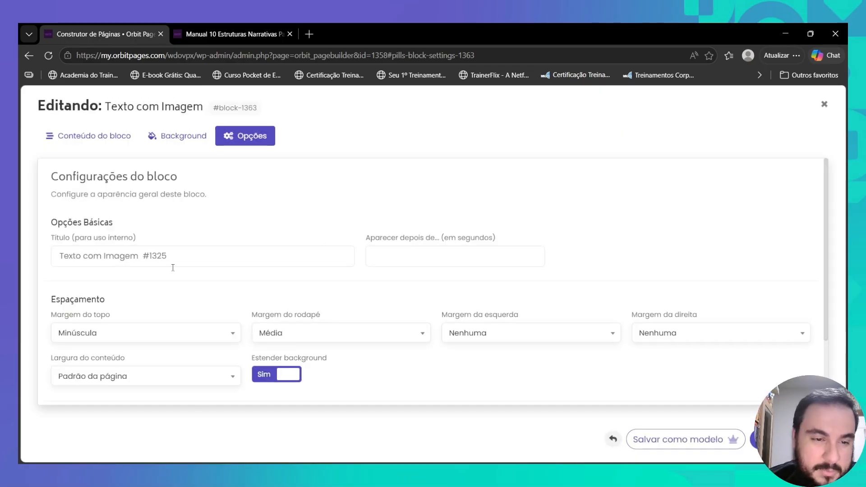
pyautogui.click(190, 137)
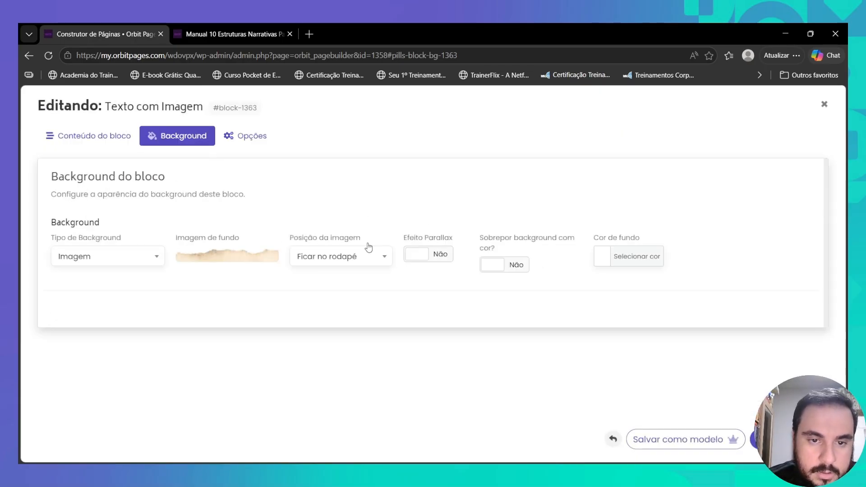
pyautogui.click(251, 256)
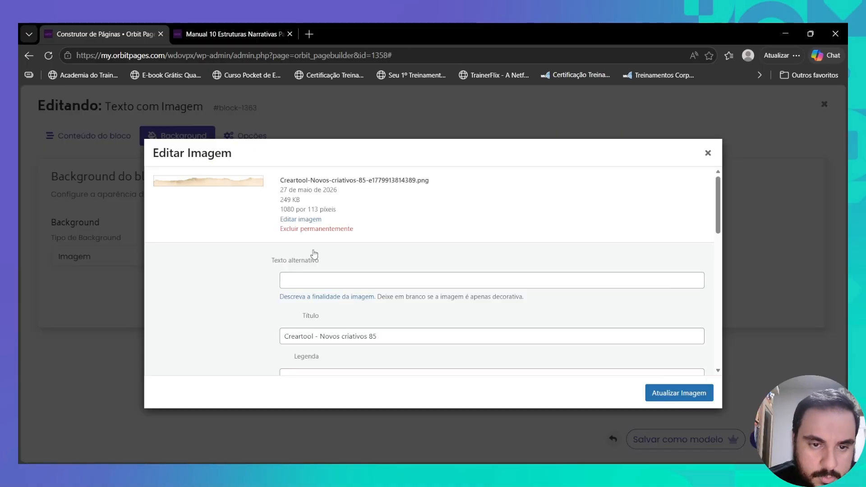
pyautogui.click(307, 220)
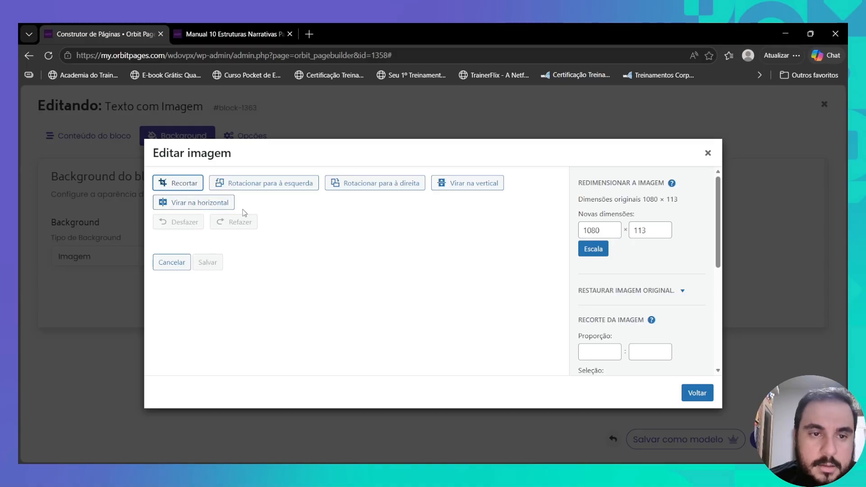
pyautogui.click(698, 394)
pyautogui.click(227, 257)
pyautogui.click(178, 183)
pyautogui.moveTo(260, 261); pyautogui.dragTo(260, 258)
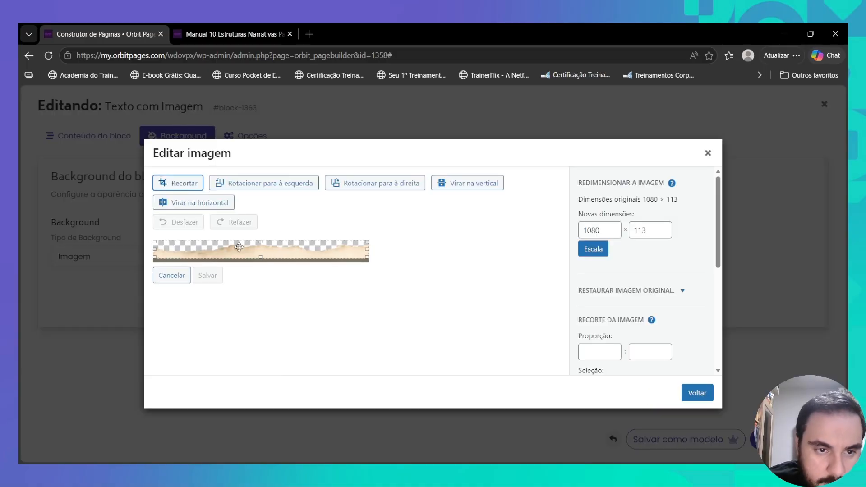
pyautogui.click(207, 275)
pyautogui.click(698, 393)
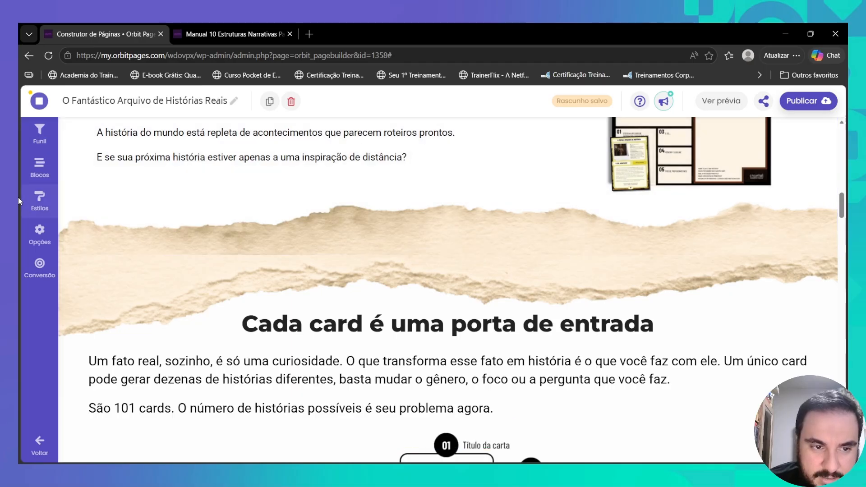
# - Publish the sales page and review the torn-paper divider above Cada card on the live version
pyautogui.click(827, 95)
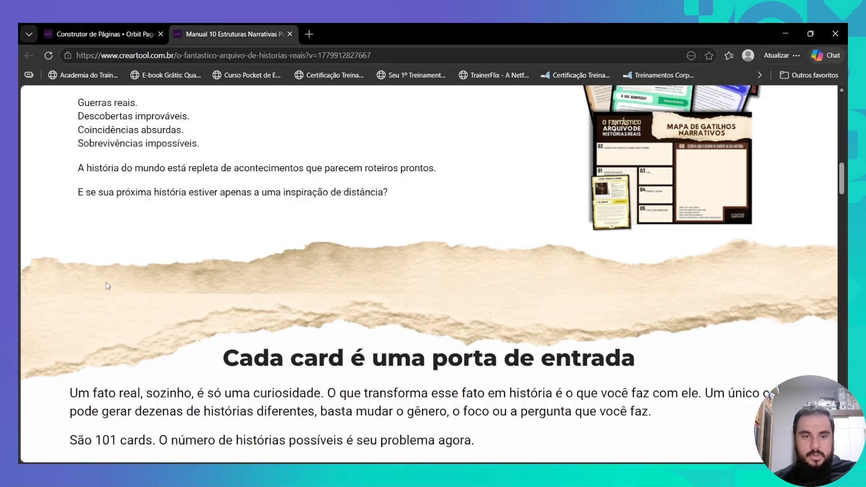
pyautogui.scroll(1, 453, 275)
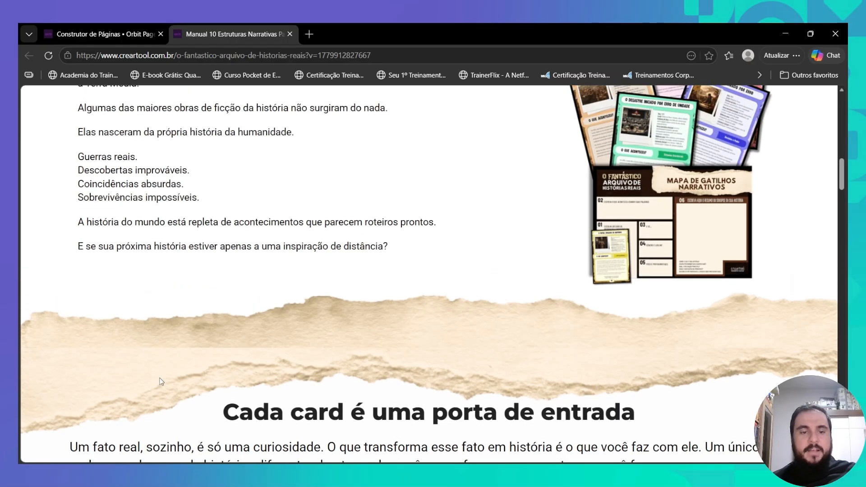
pyautogui.scroll(15, 576, 344)
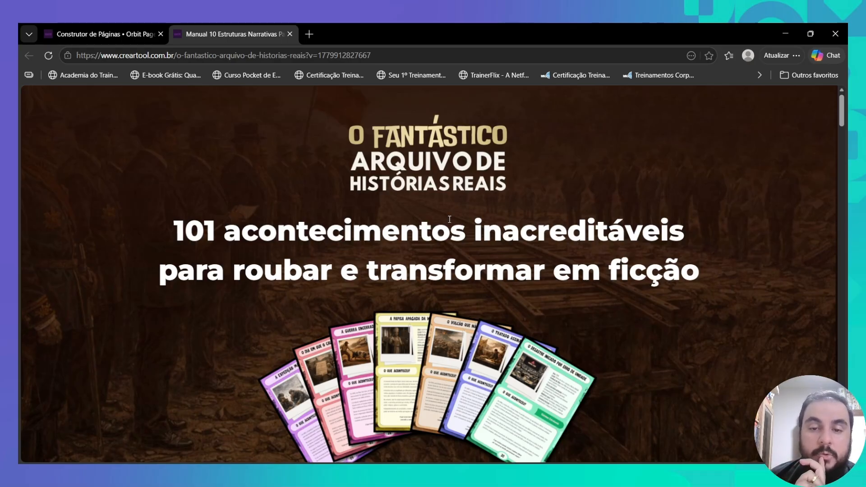
pyautogui.scroll(-5, 449, 219)
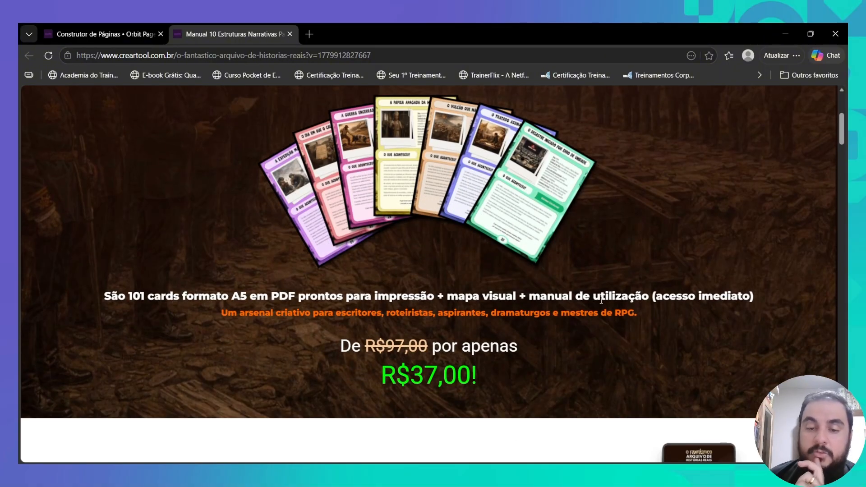
pyautogui.scroll(-6, 406, 355)
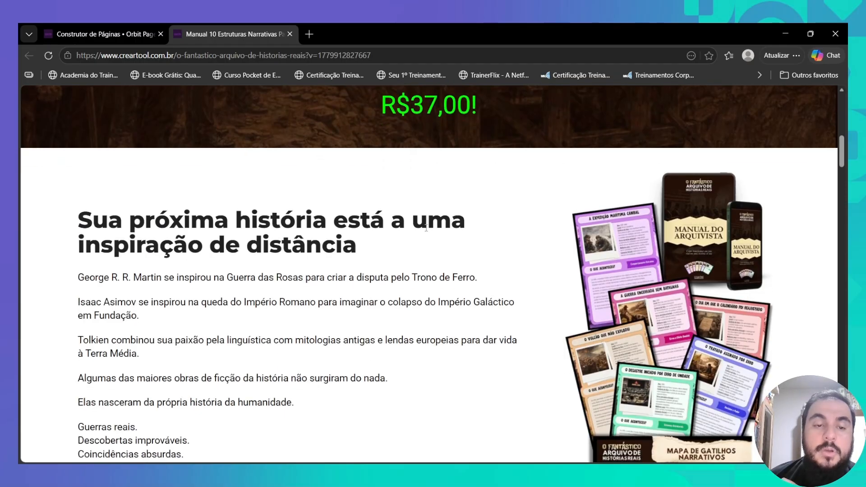
pyautogui.scroll(-2, 497, 257)
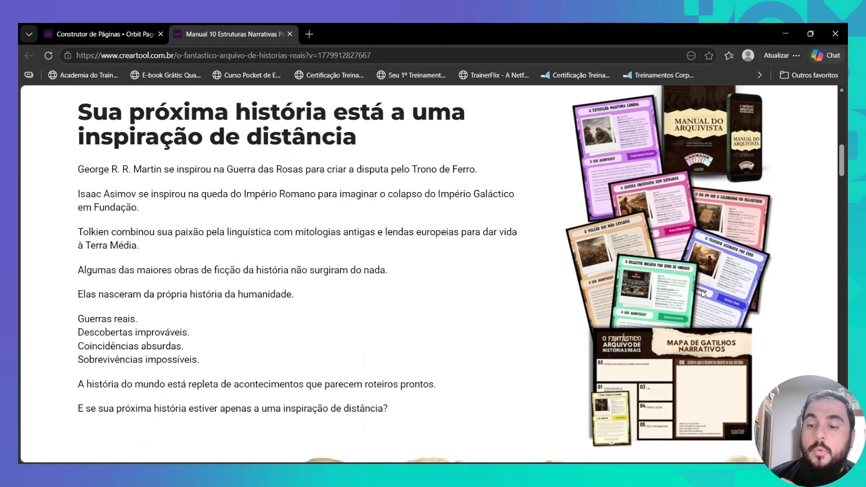
pyautogui.scroll(1, 732, 268)
pyautogui.scroll(-8, 738, 249)
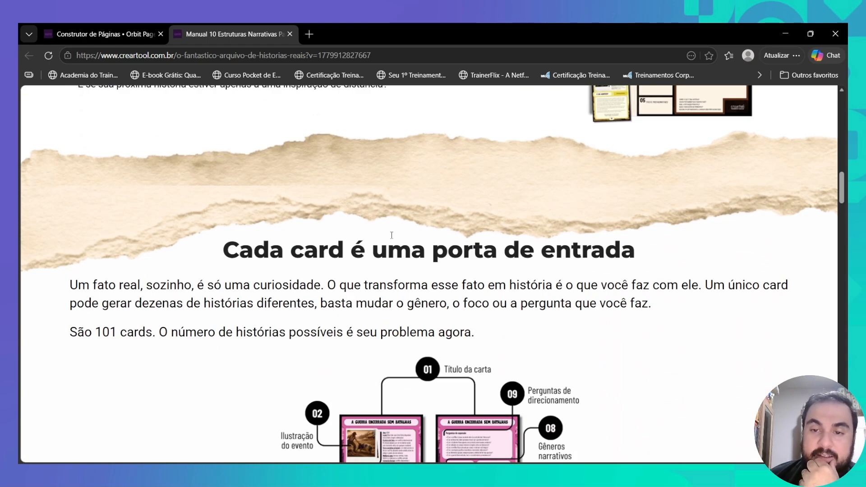
pyautogui.scroll(1, 487, 187)
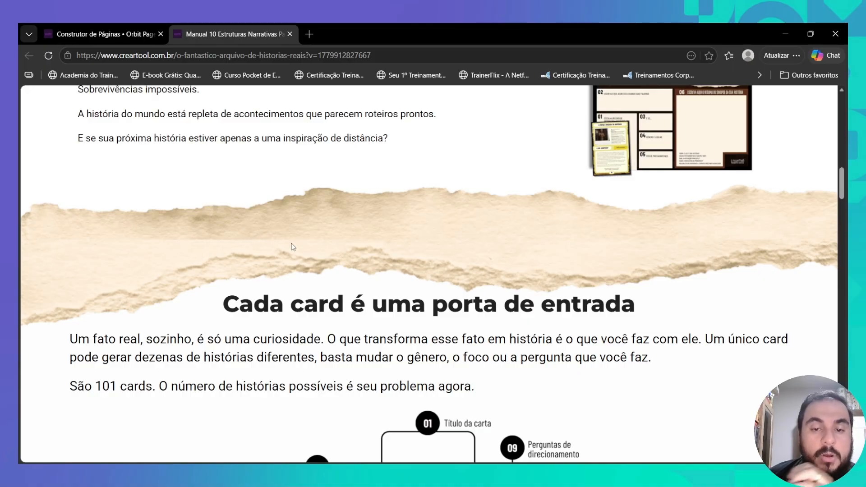
pyautogui.scroll(-3, 259, 253)
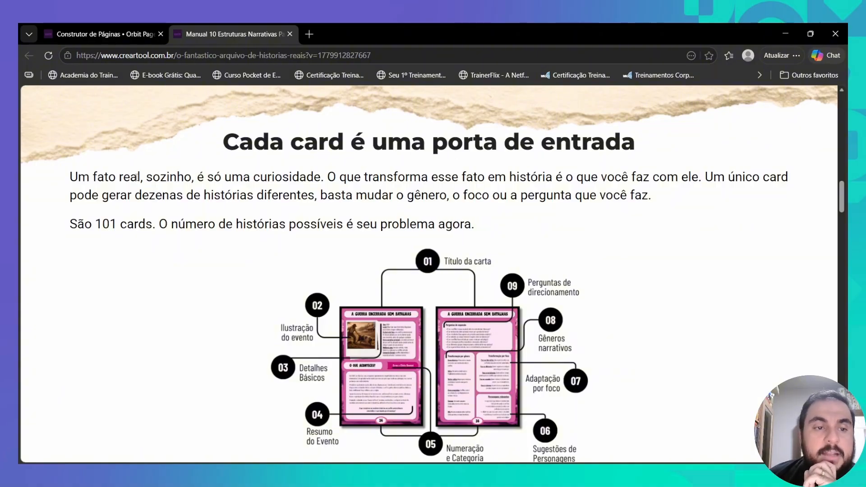
# - In the Cada card text block, add a blank line above the heading, adjust its font size, and save
pyautogui.click(101, 34)
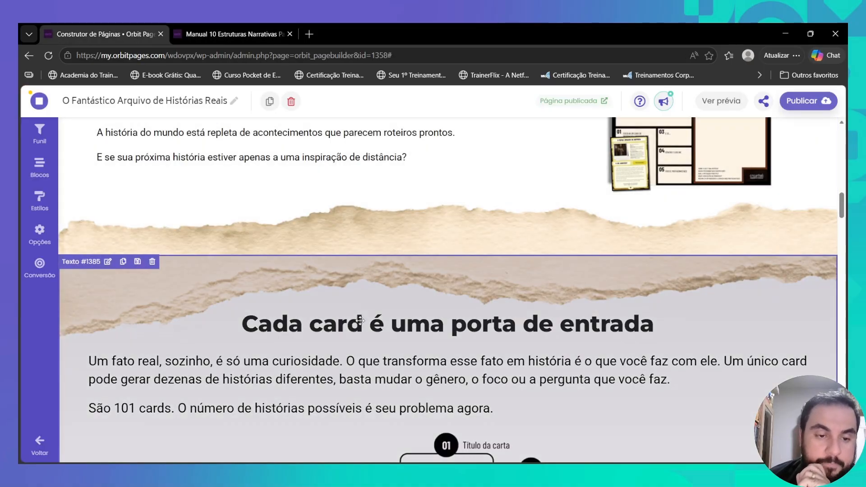
pyautogui.doubleClick(360, 320)
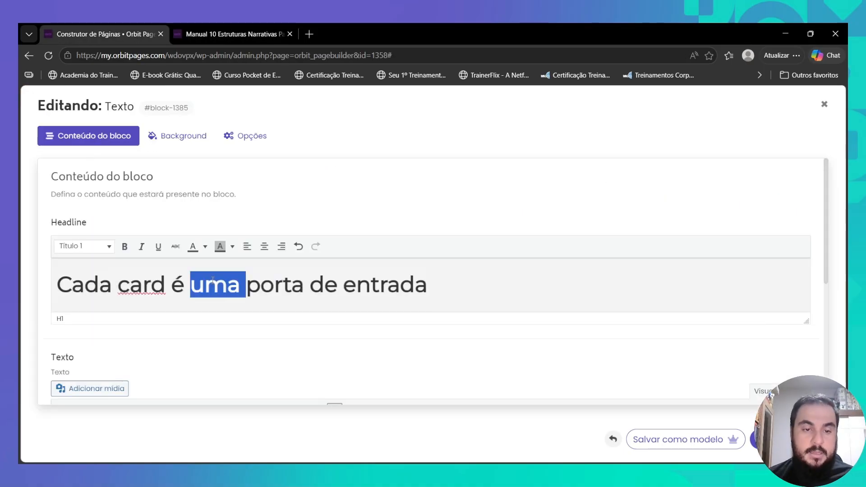
pyautogui.press('Return')
pyautogui.moveTo(242, 275); pyautogui.dragTo(614, 276)
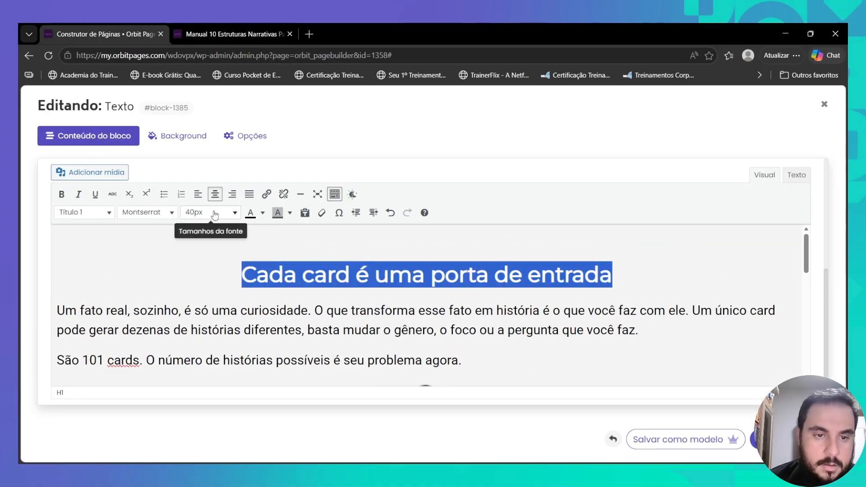
pyautogui.click(215, 213)
pyautogui.click(203, 343)
pyautogui.click(62, 194)
pyautogui.scroll(5, 482, 302)
pyautogui.click(783, 440)
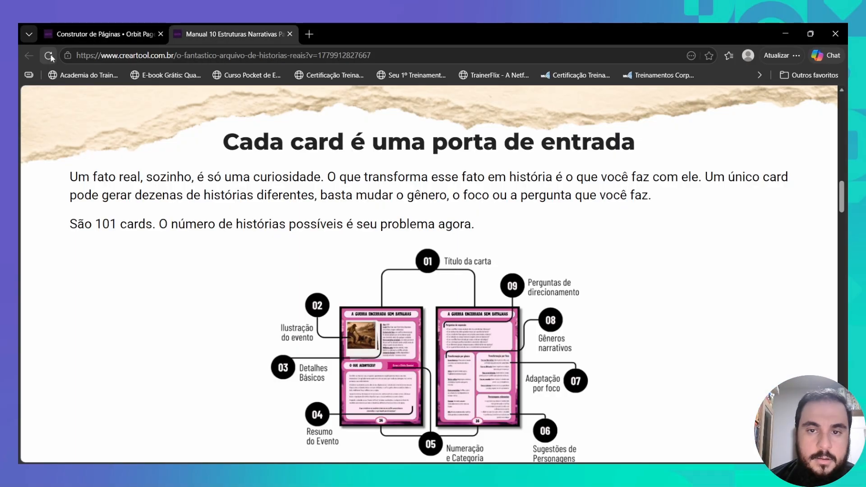
# - Add a spacer line with a white dot above the heading and check the published page
pyautogui.scroll(3, 433, 271)
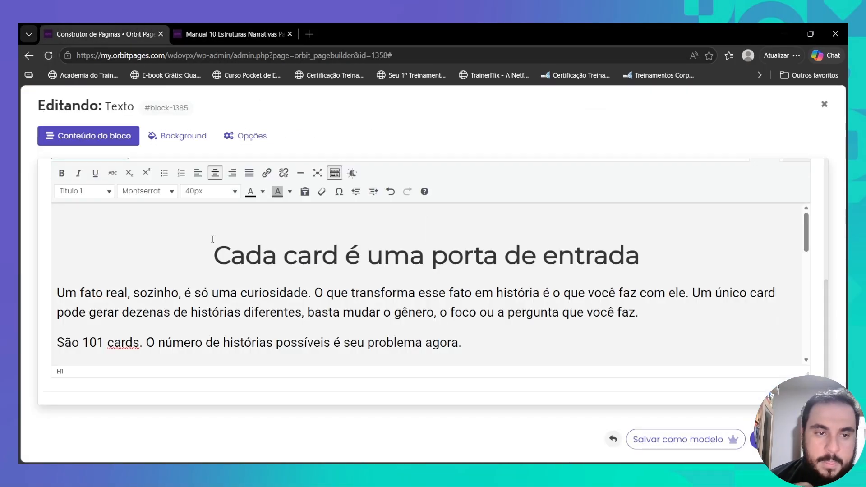
pyautogui.press('Return')
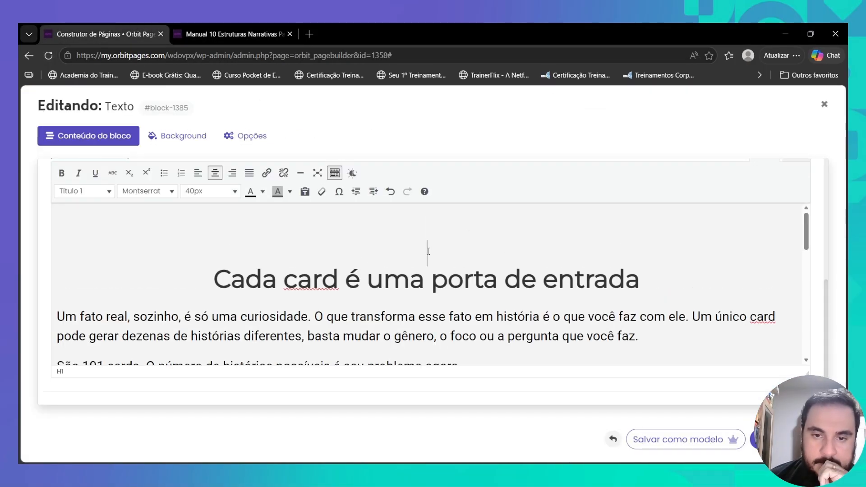
pyautogui.click(263, 192)
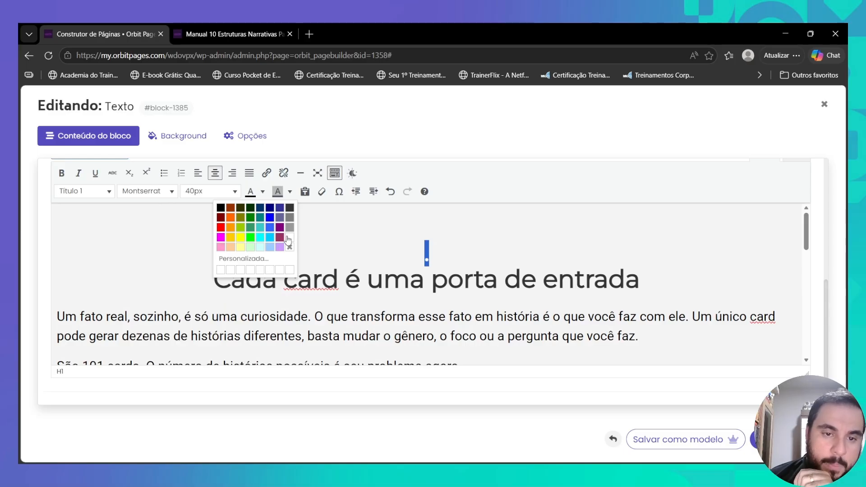
pyautogui.click(275, 248)
pyautogui.click(423, 250)
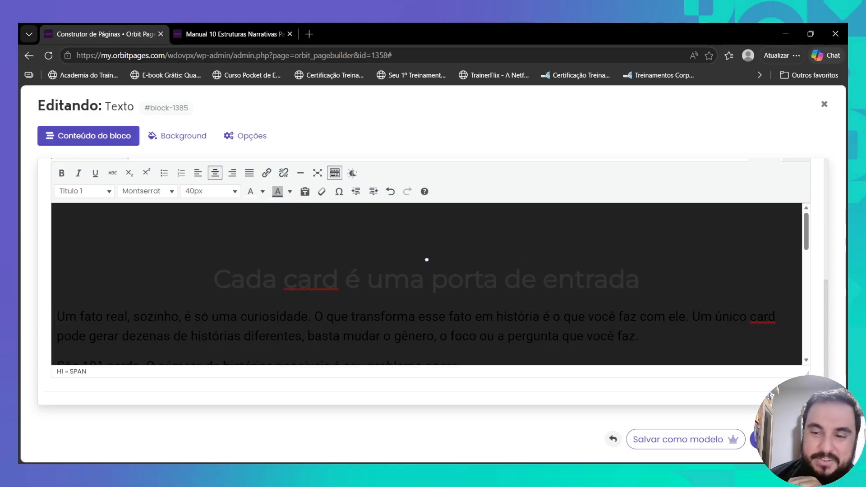
pyautogui.hotkey('ctrl', 'Tab')
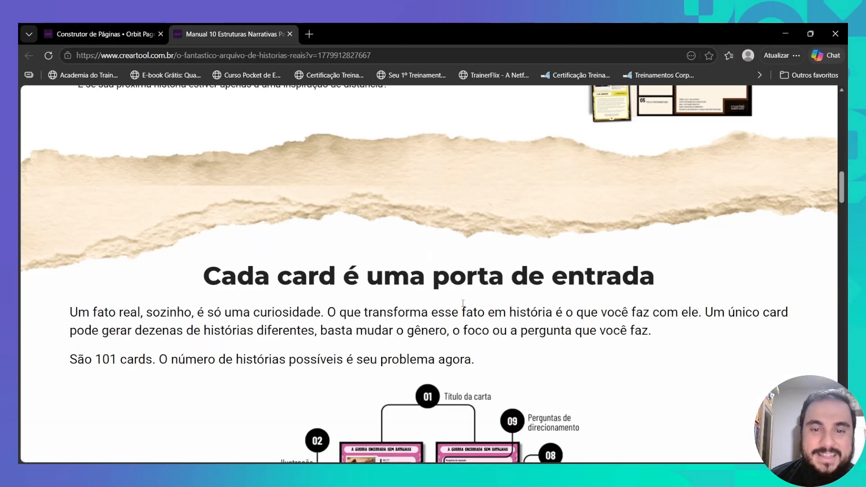
pyautogui.moveTo(410, 256); pyautogui.dragTo(453, 251)
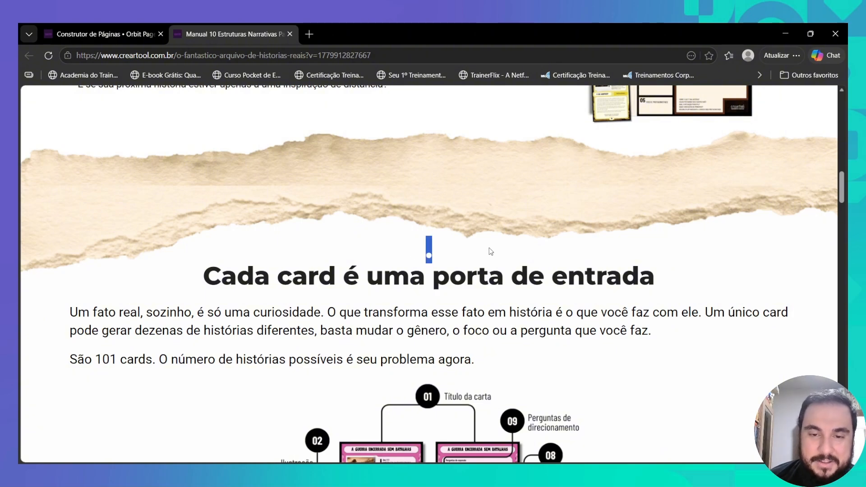
pyautogui.click(424, 247)
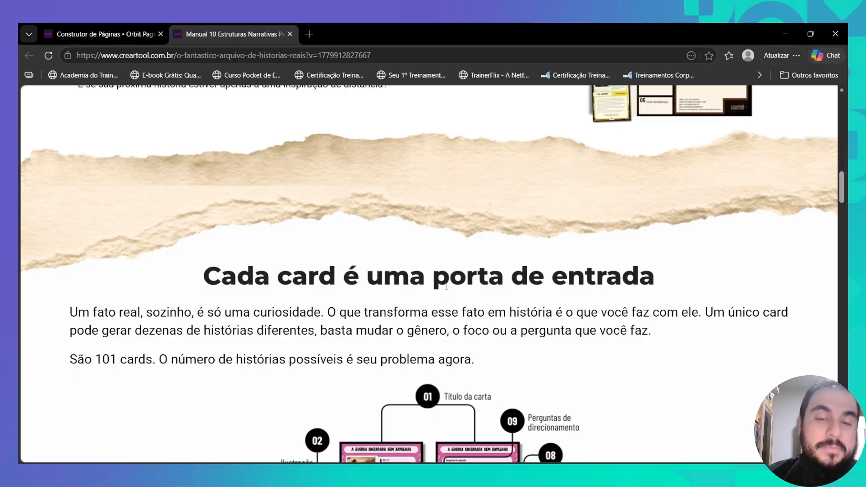
pyautogui.scroll(-5, 447, 286)
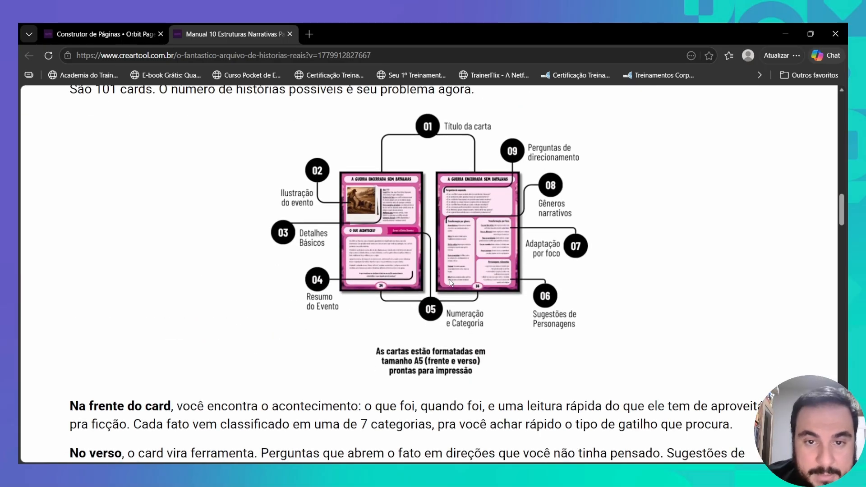
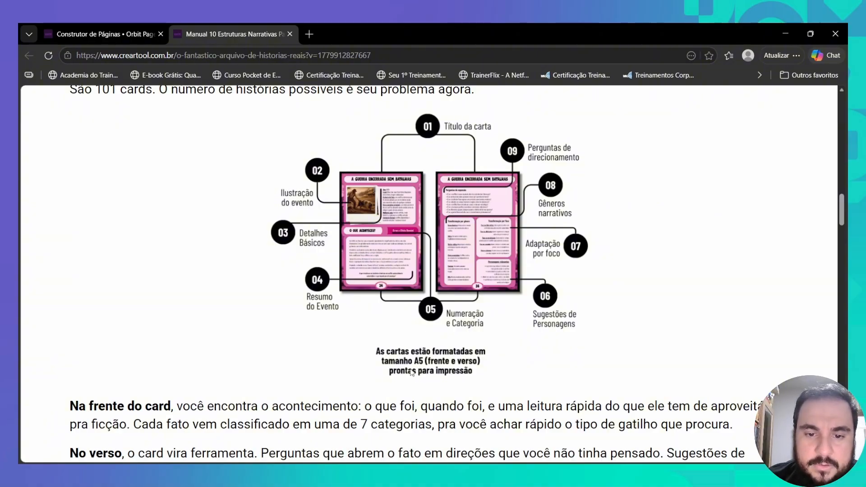
# - Review the published page's four-card materials grid, then return to the Orbit Pages builder
pyautogui.scroll(3, 166, 145)
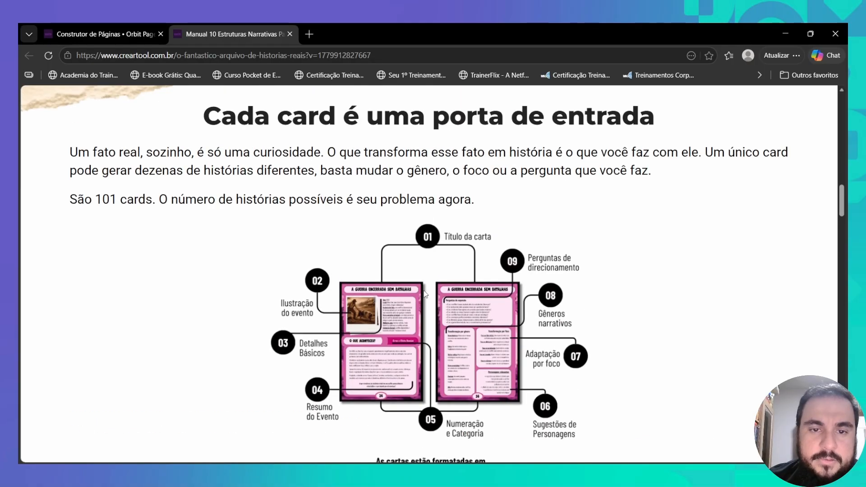
pyautogui.scroll(-8, 167, 145)
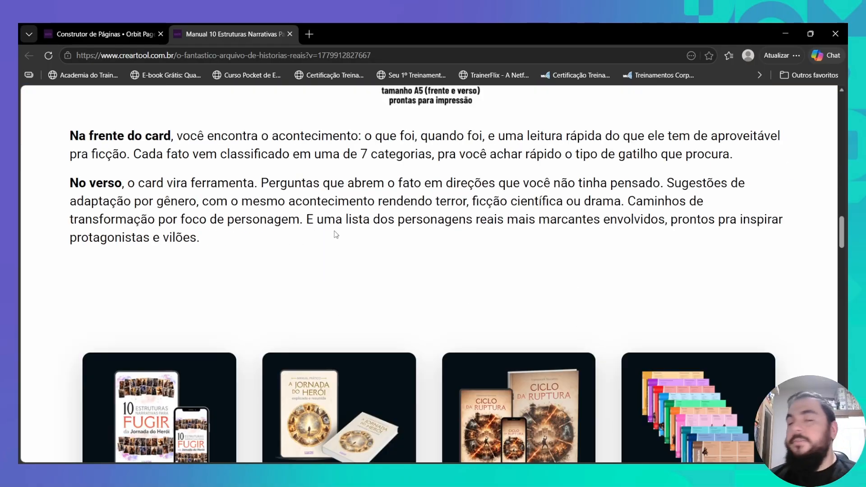
pyautogui.scroll(20, 336, 235)
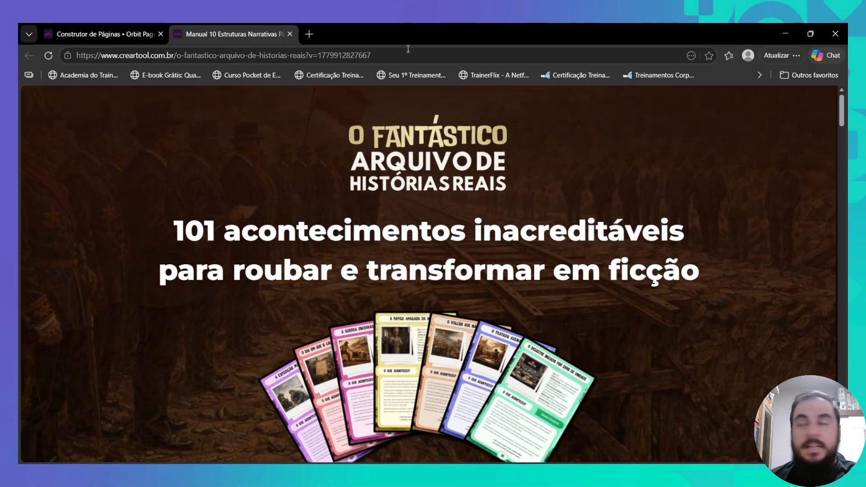
pyautogui.hotkey('alt', 'Tab')
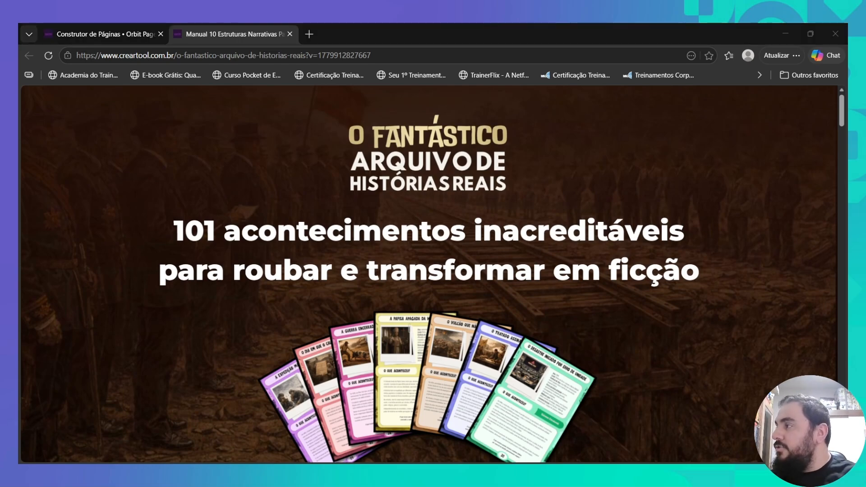
pyautogui.scroll(-20, 429, 270)
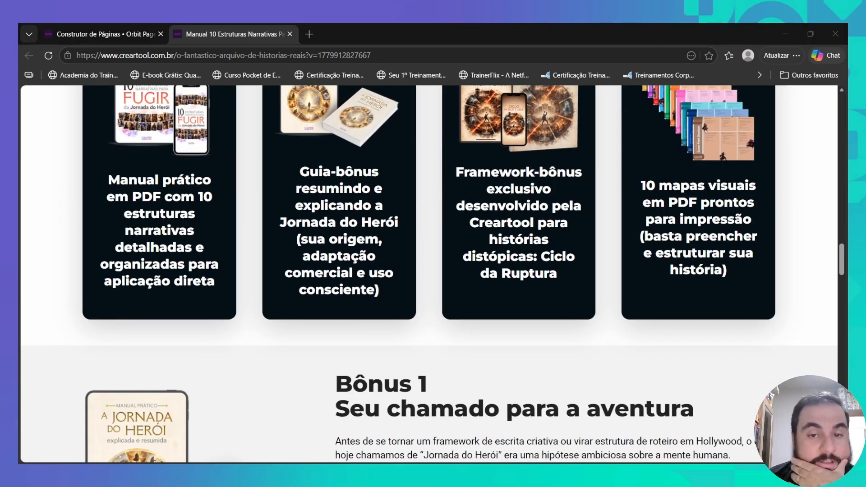
pyautogui.scroll(2, 429, 271)
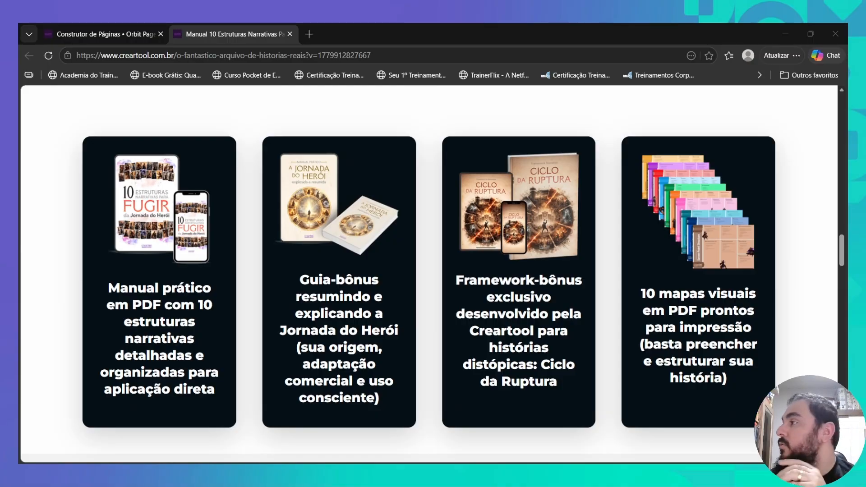
# - Move the Para quem é este guia heading and checklist blocks up beneath the product cards
pyautogui.scroll(-20, 559, 289)
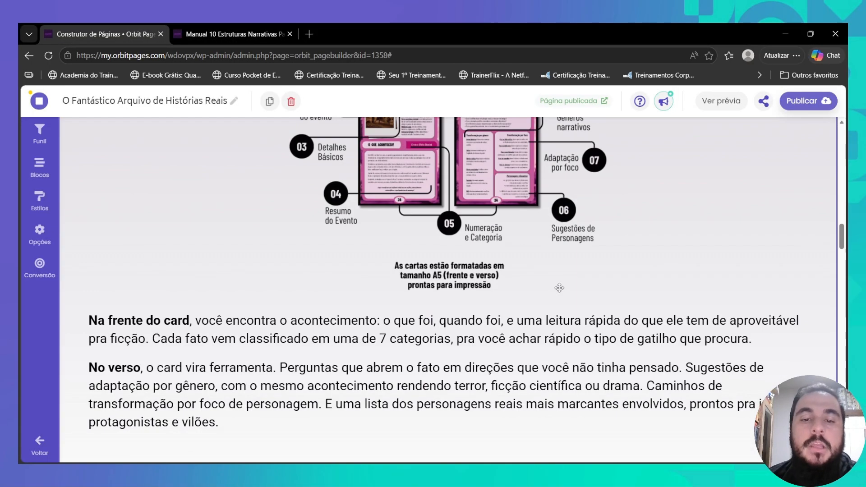
pyautogui.scroll(-10, 420, 292)
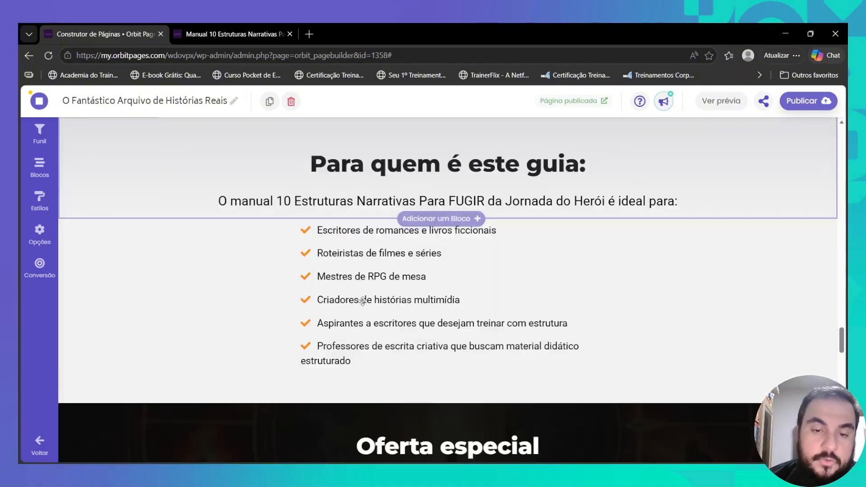
pyautogui.scroll(3, 364, 250)
pyautogui.scroll(4, 365, 250)
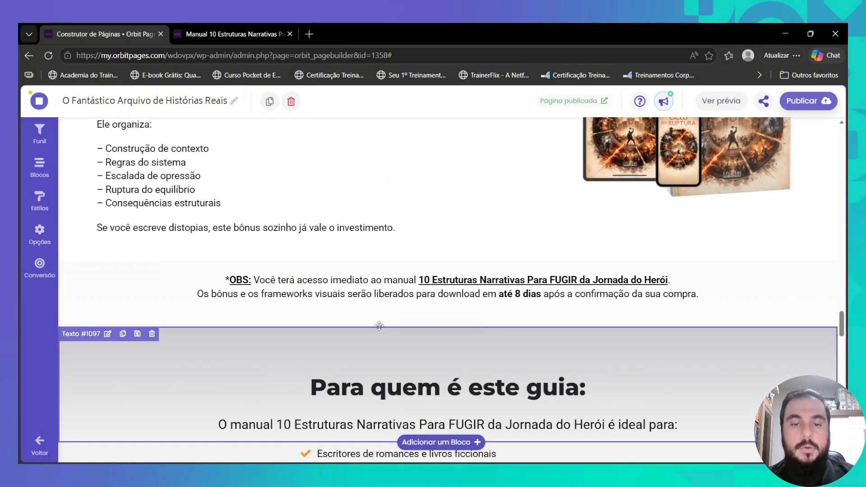
pyautogui.moveTo(379, 328); pyautogui.dragTo(406, 306)
pyautogui.moveTo(391, 457); pyautogui.dragTo(381, 267)
pyautogui.scroll(6, 381, 267)
pyautogui.scroll(6, 381, 267)
pyautogui.moveTo(384, 328); pyautogui.dragTo(387, 262)
pyautogui.moveTo(388, 452); pyautogui.dragTo(387, 267)
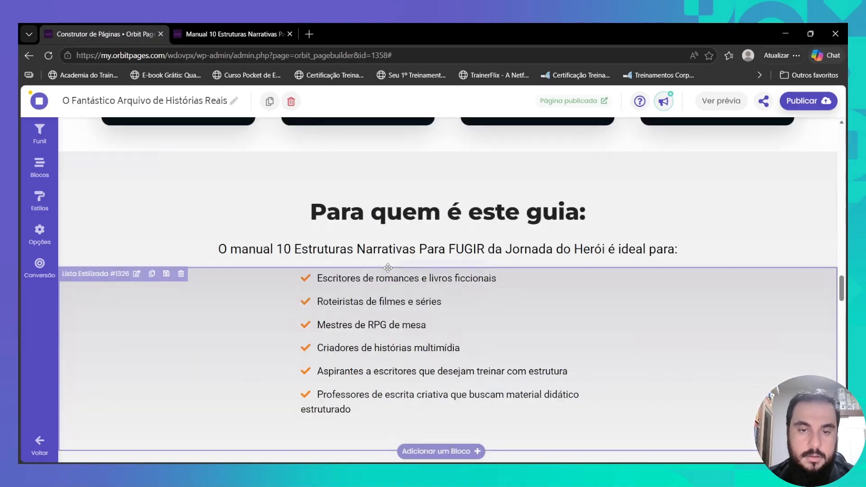
pyautogui.scroll(4, 387, 267)
pyautogui.moveTo(386, 328); pyautogui.dragTo(386, 270)
pyautogui.moveTo(387, 442); pyautogui.dragTo(387, 300)
pyautogui.scroll(3, 348, 256)
# - Change the Cada card block's bottom margin from Gigante to Pequena and pick a new top margin
pyautogui.click(109, 130)
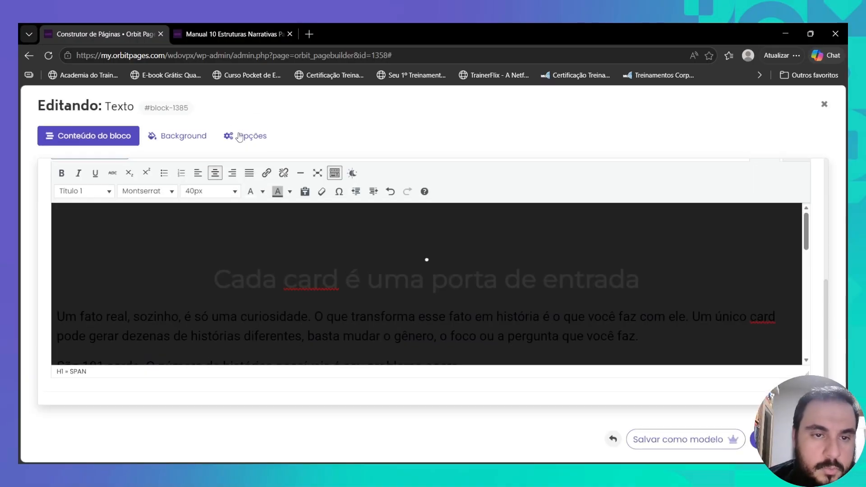
pyautogui.click(239, 136)
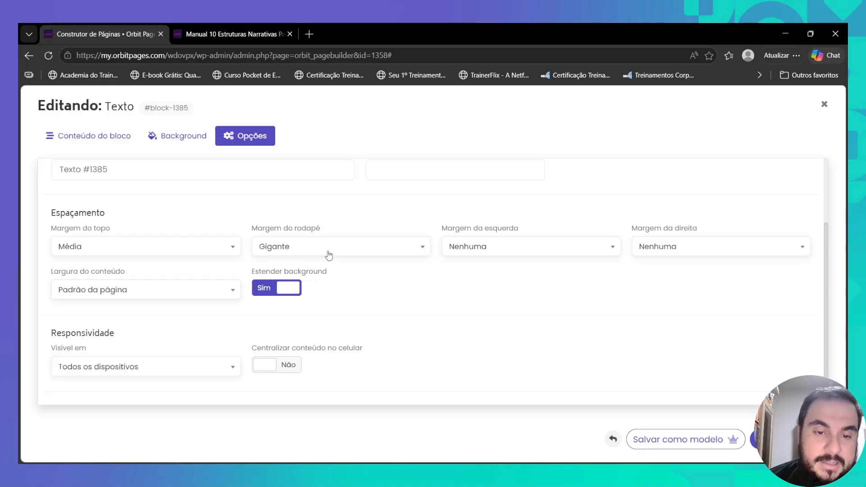
pyautogui.click(328, 256)
pyautogui.scroll(3, 316, 165)
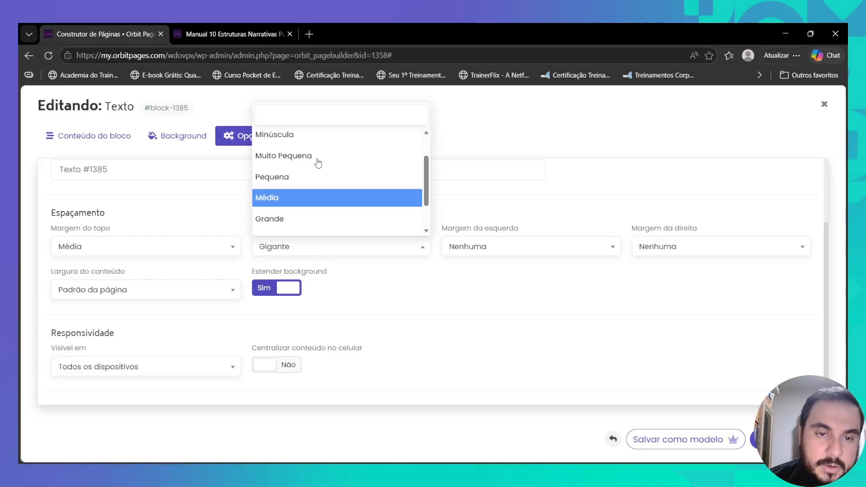
pyautogui.click(318, 221)
pyautogui.click(165, 255)
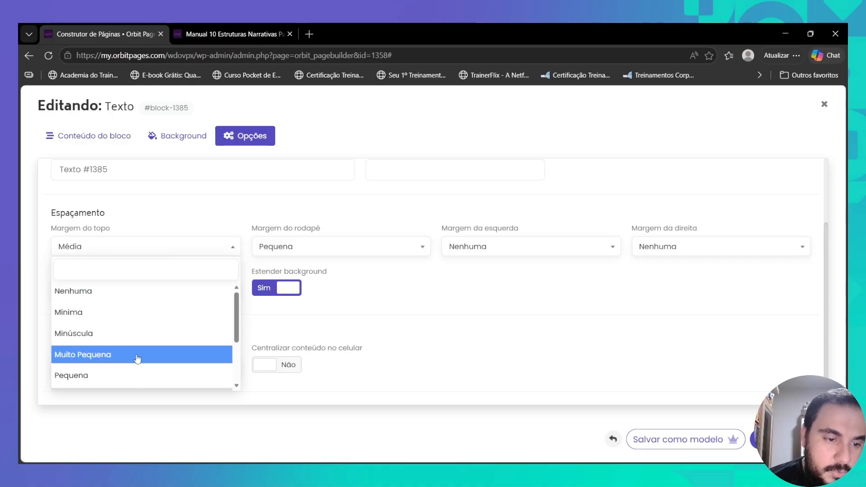
pyautogui.scroll(-3, 139, 356)
pyautogui.click(144, 337)
# - Move 'Cada card é uma porta de entrada' from the body text into the Headline field and save
pyautogui.click(100, 139)
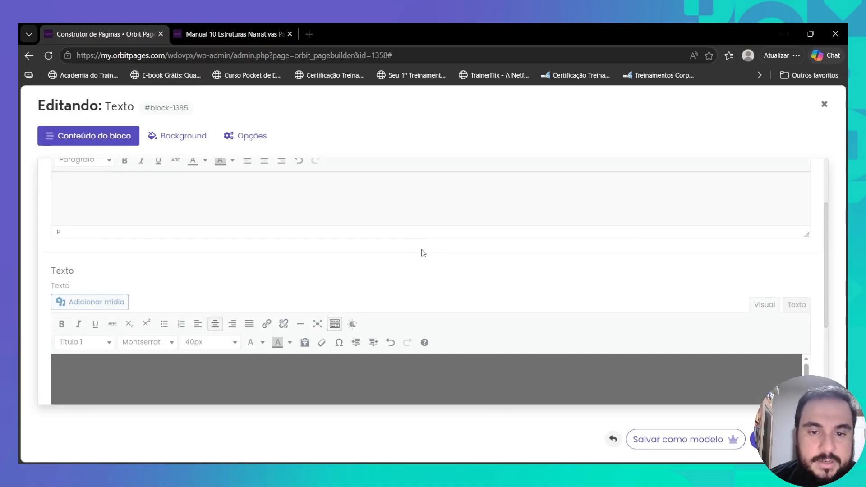
pyautogui.scroll(-3, 424, 257)
pyautogui.click(435, 260)
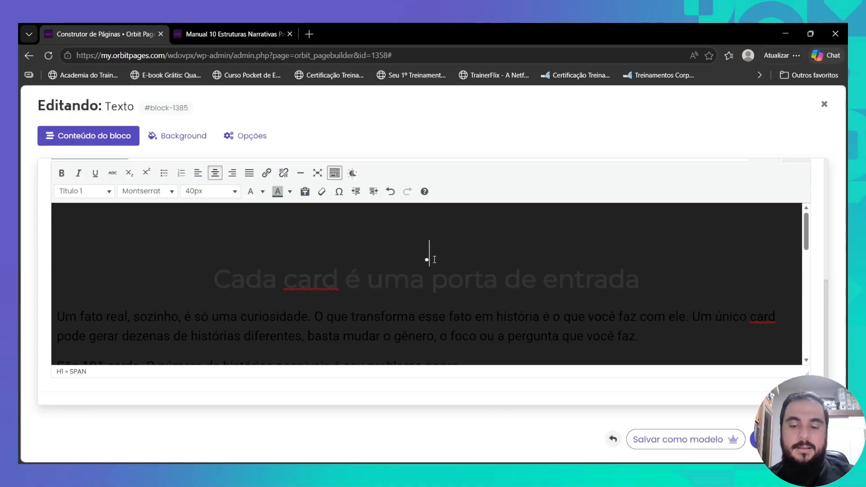
pyautogui.press('Delete')
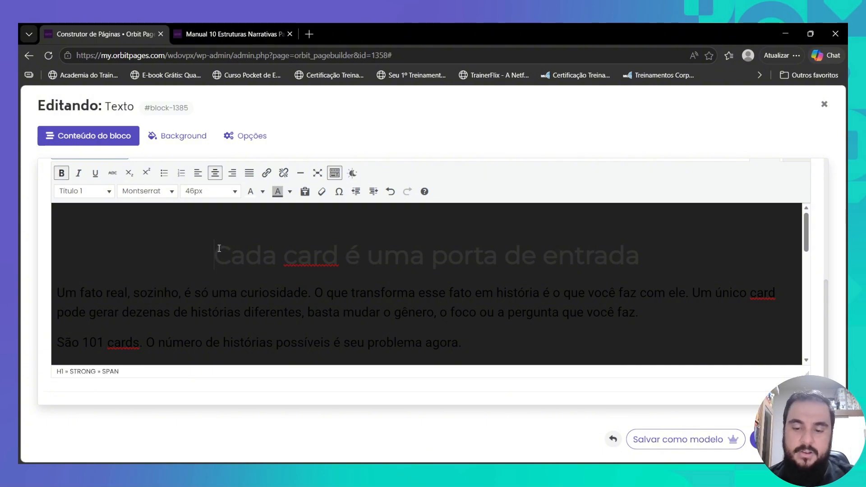
pyautogui.tripleClick(324, 231)
pyautogui.hotkey('ctrl', 'c')
pyautogui.press('Delete')
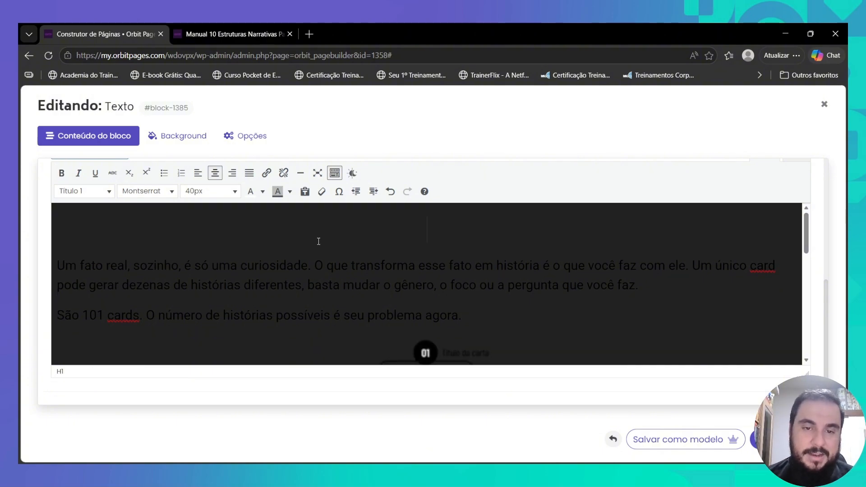
pyautogui.scroll(5, 325, 242)
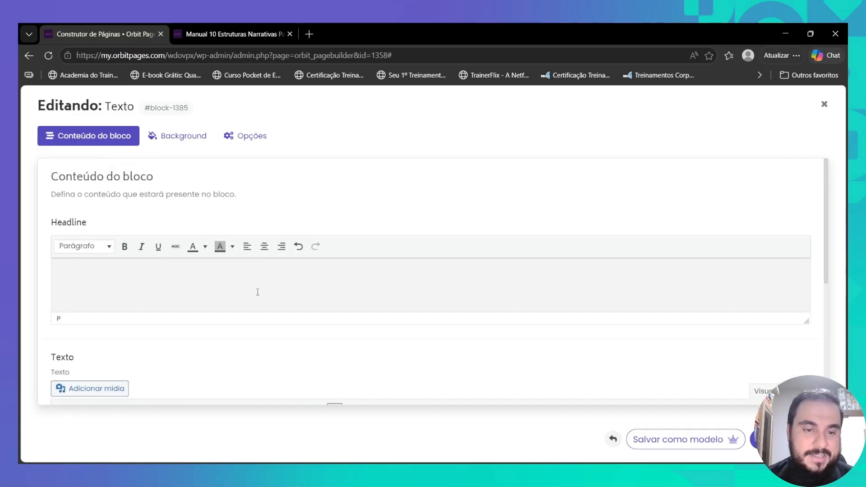
pyautogui.hotkey('ctrl', 'v')
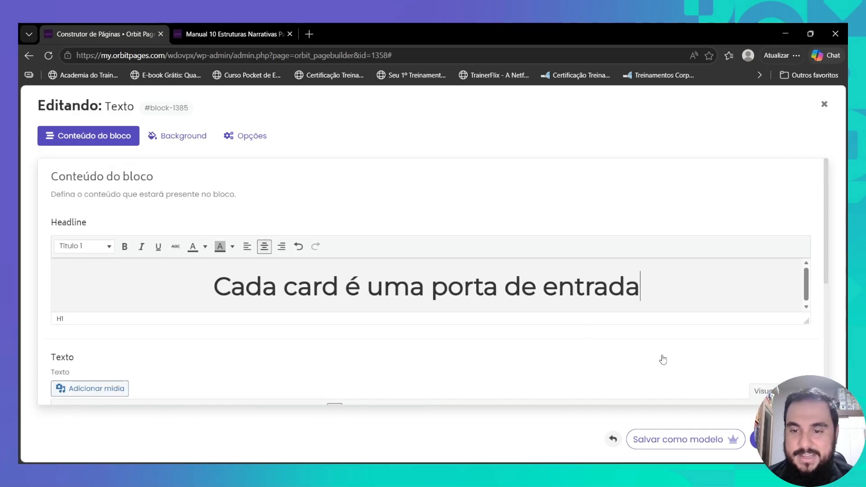
pyautogui.click(787, 440)
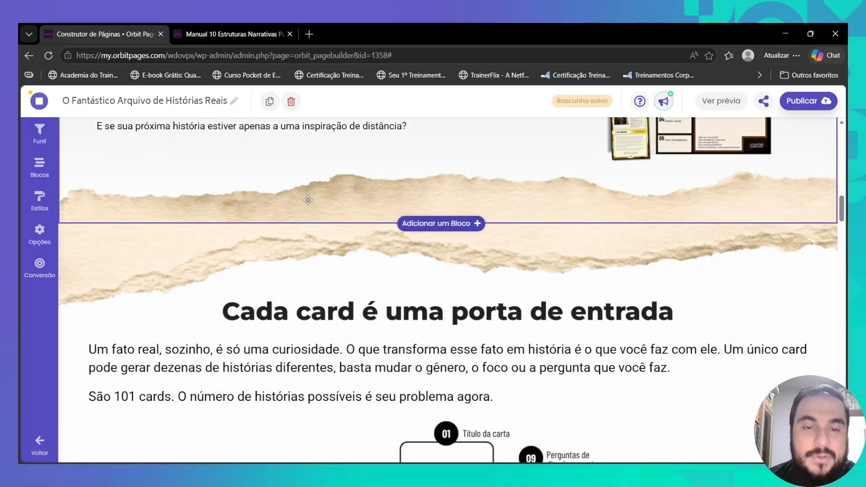
# - Swap the torn-paper section's background image for a newly uploaded file and reopen its background settings
pyautogui.click(348, 191)
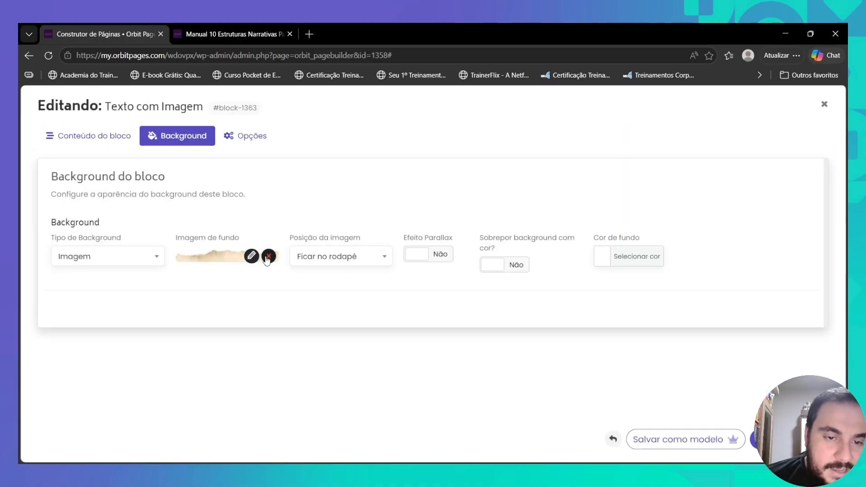
pyautogui.click(268, 257)
pyautogui.click(229, 289)
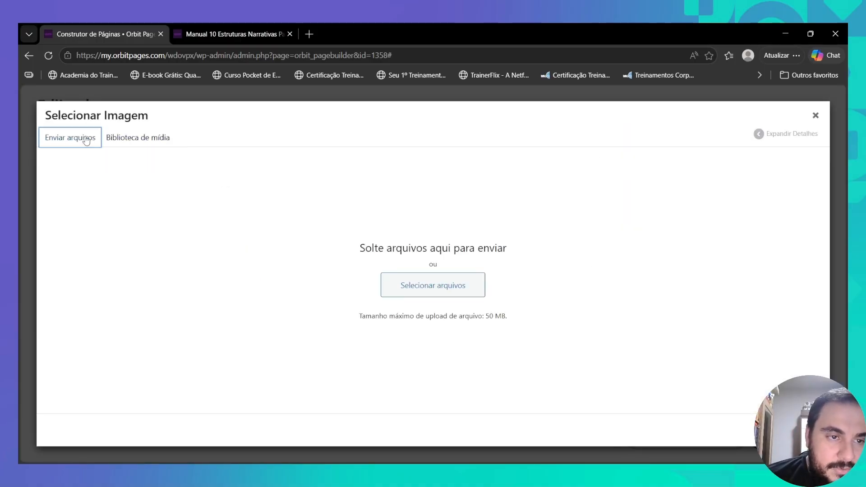
pyautogui.click(450, 285)
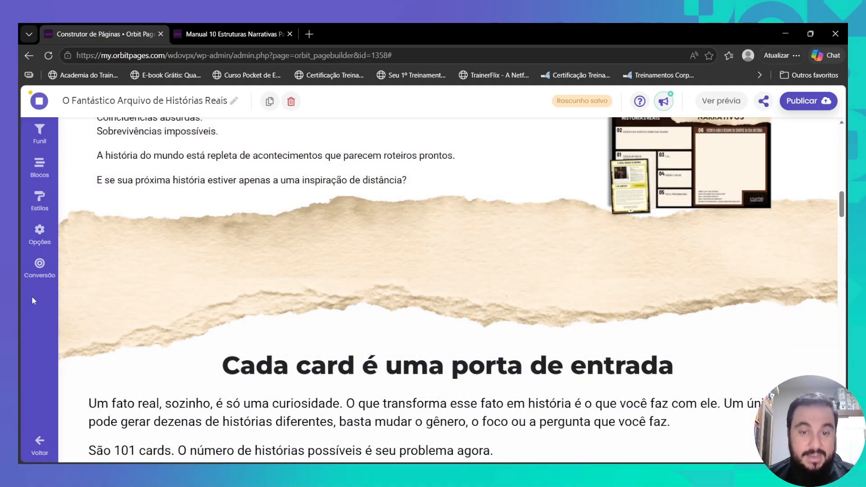
pyautogui.scroll(2, 72, 314)
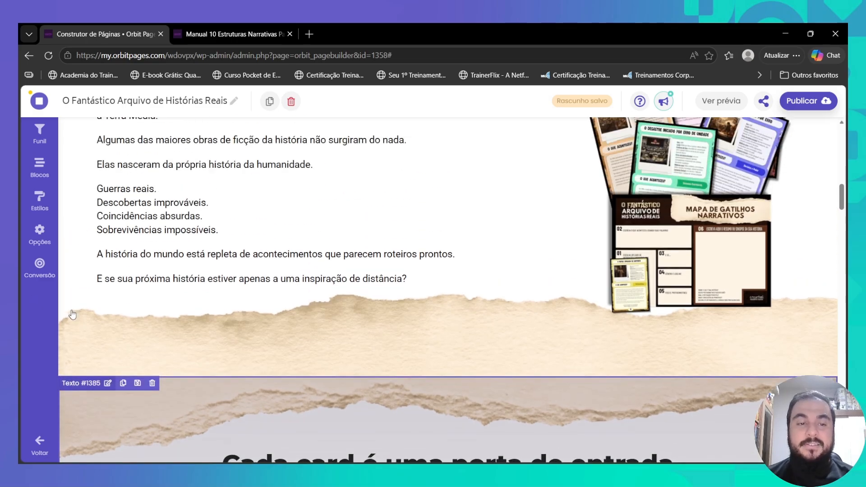
pyautogui.scroll(5, 72, 314)
pyautogui.scroll(-5, 346, 268)
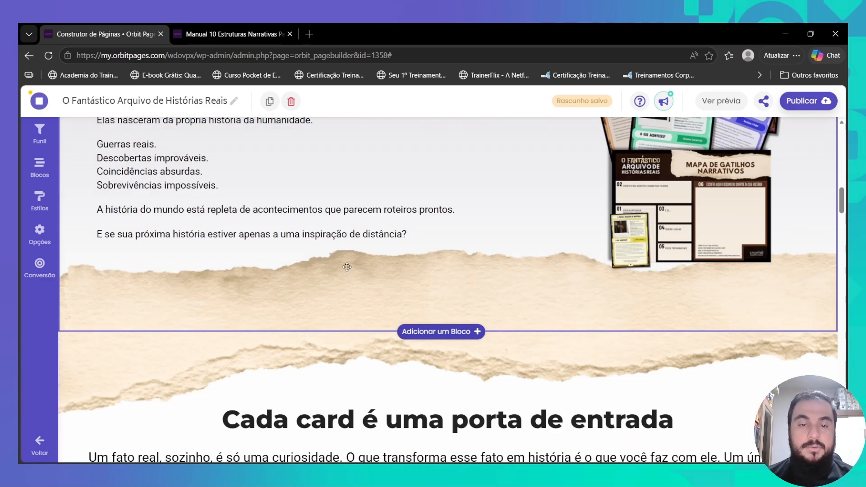
pyautogui.scroll(1, 346, 267)
pyautogui.click(408, 267)
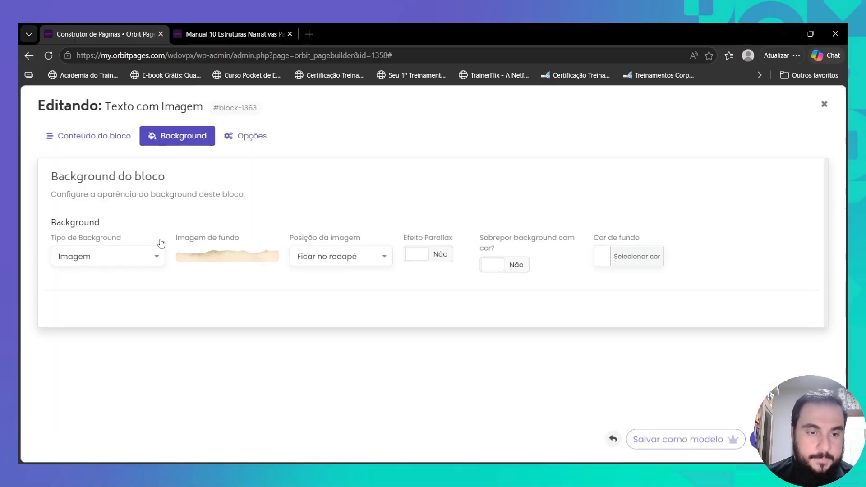
# - Add a new paragraph with a recoloured dot after the closing distância question and save
pyautogui.click(113, 140)
pyautogui.scroll(-10, 289, 266)
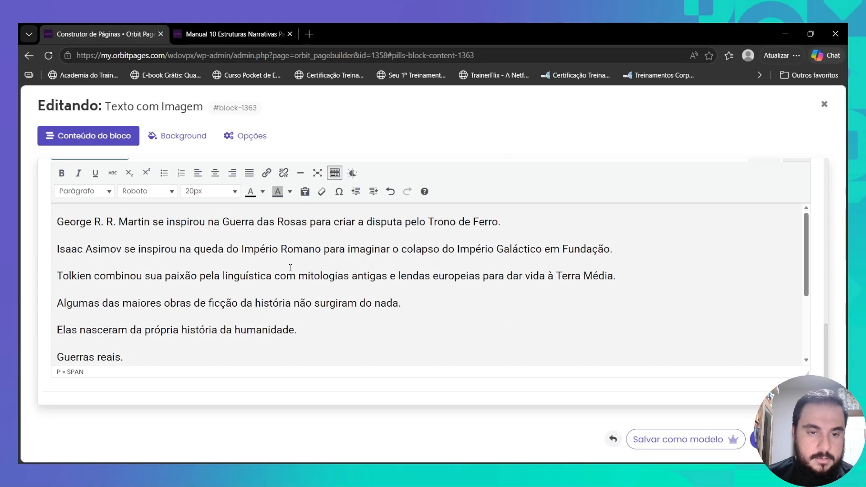
pyautogui.scroll(-3, 266, 299)
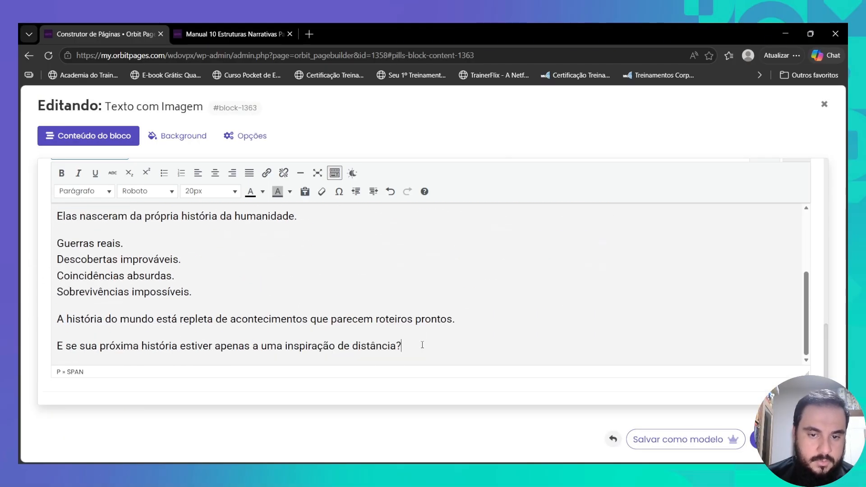
pyautogui.press('Return')
pyautogui.write('.')
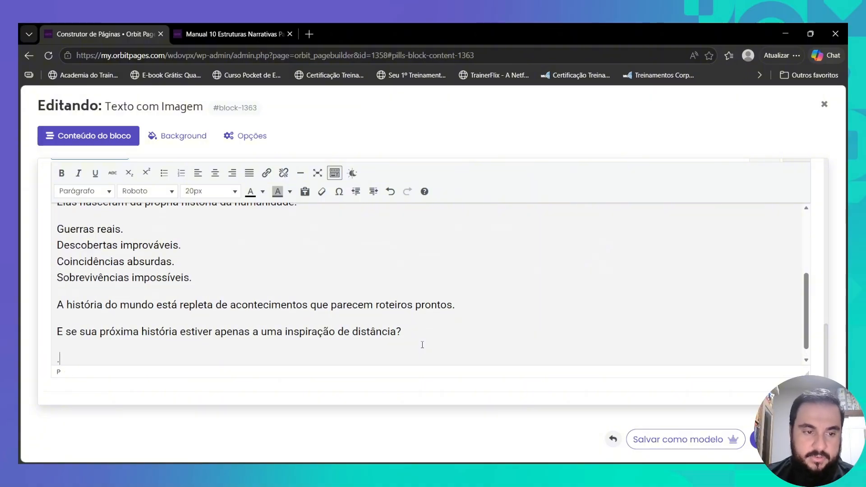
pyautogui.click(262, 192)
pyautogui.click(293, 237)
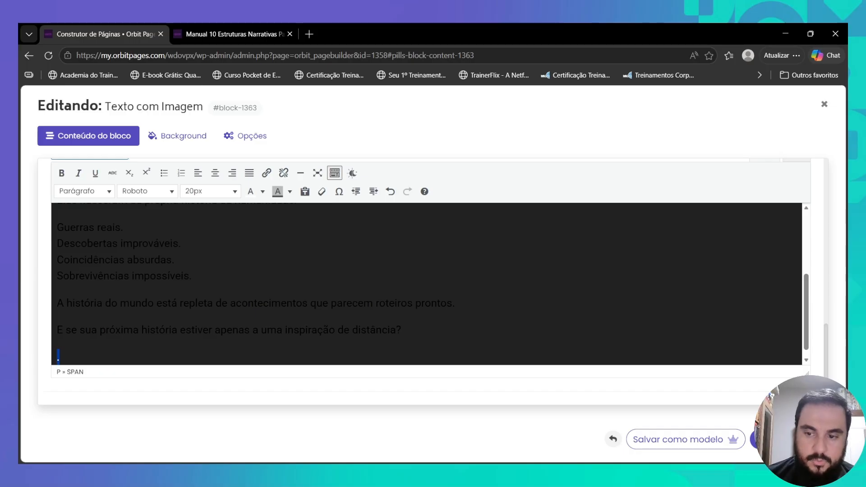
pyautogui.click(789, 439)
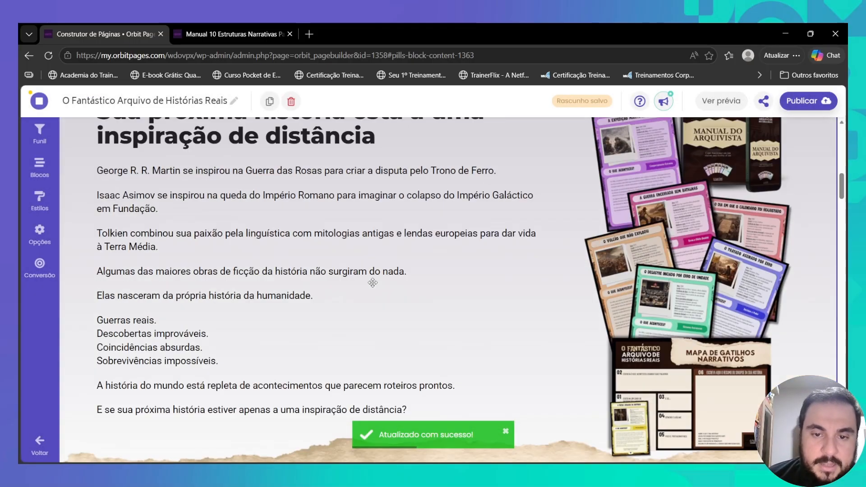
# - Scroll through the edited page to check the Para quem é este guia intro and other changes
pyautogui.scroll(6, 338, 283)
pyautogui.scroll(-5, 568, 251)
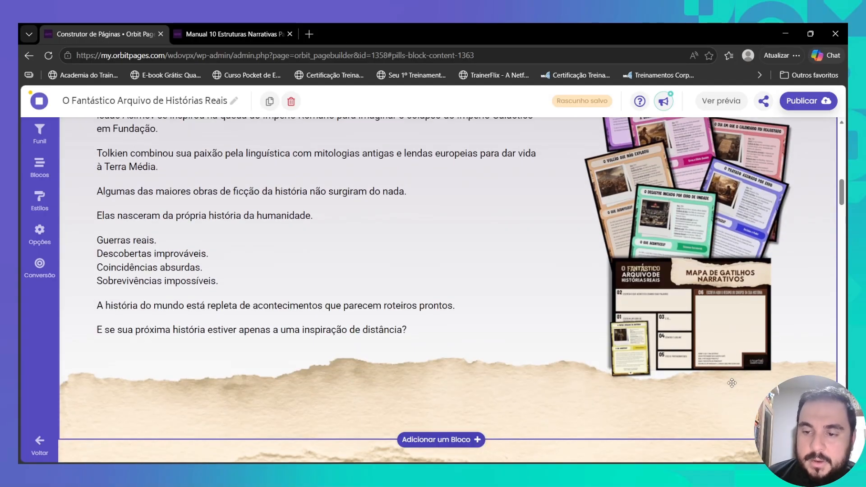
pyautogui.scroll(7, 677, 343)
pyautogui.scroll(-7, 675, 315)
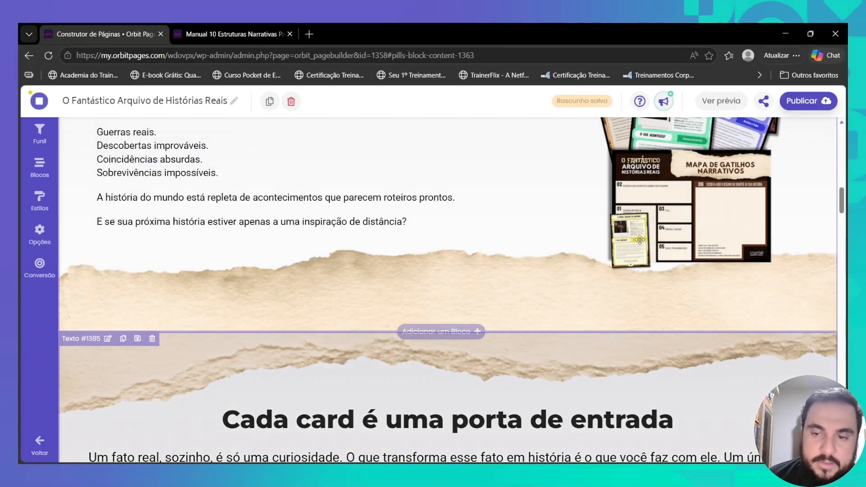
pyautogui.scroll(-15, 450, 289)
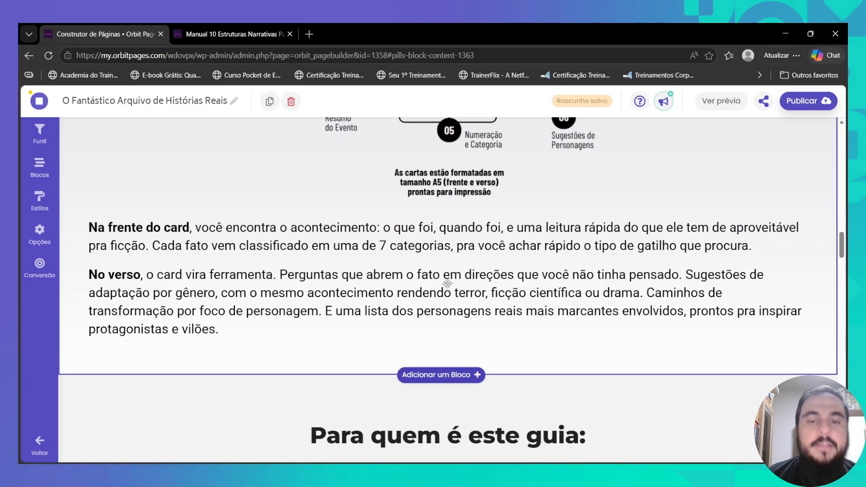
pyautogui.scroll(-3, 443, 350)
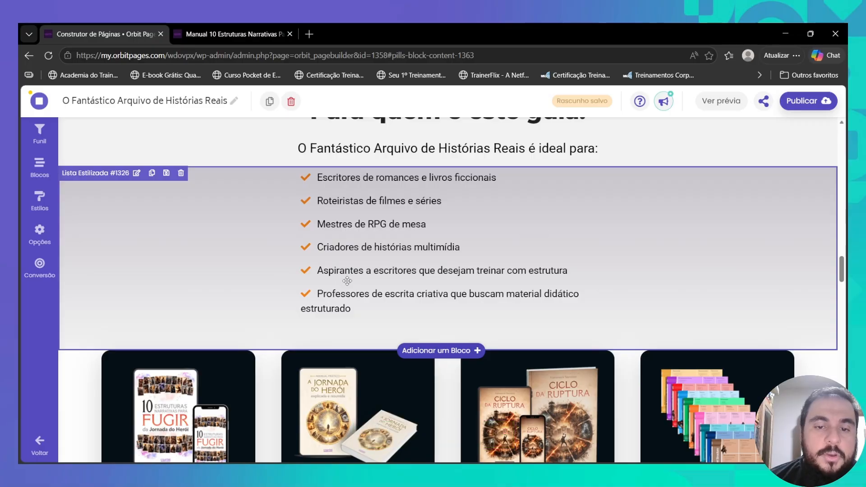
pyautogui.scroll(5, 524, 257)
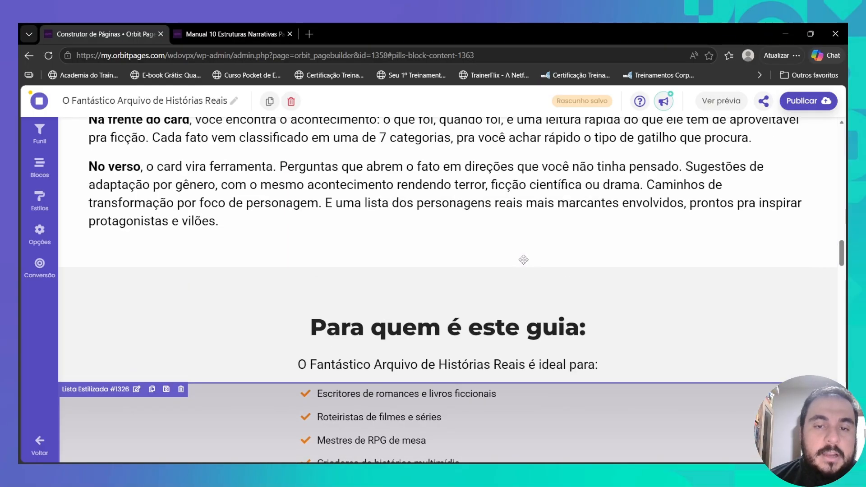
pyautogui.scroll(-4, 451, 255)
pyautogui.scroll(4, 333, 251)
pyautogui.scroll(15, 334, 250)
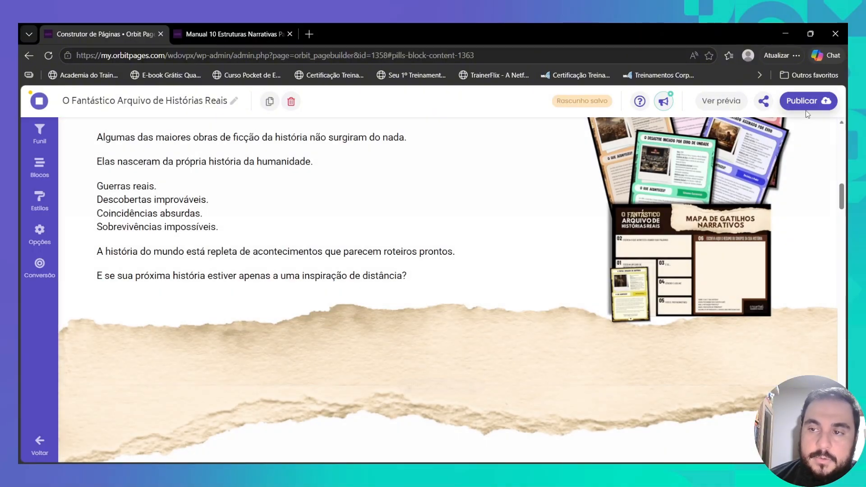
# - Publish the sales page and review the bonus cards and audience list on it
pyautogui.click(806, 102)
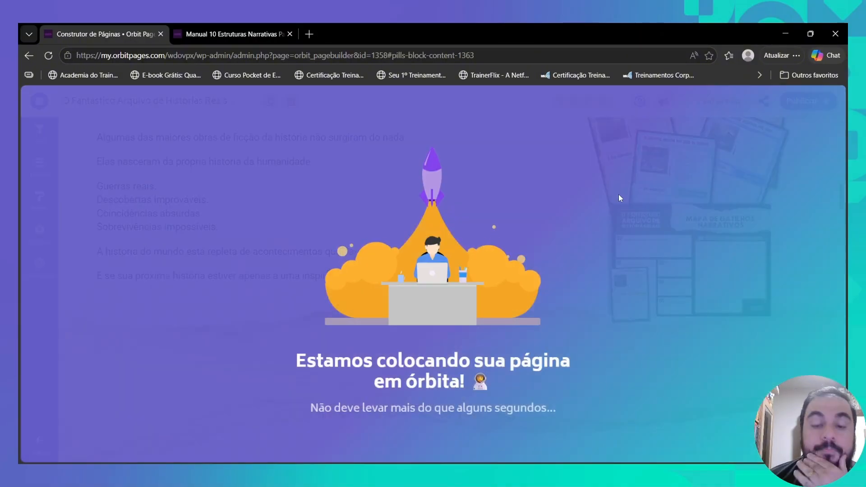
pyautogui.scroll(-15, 510, 257)
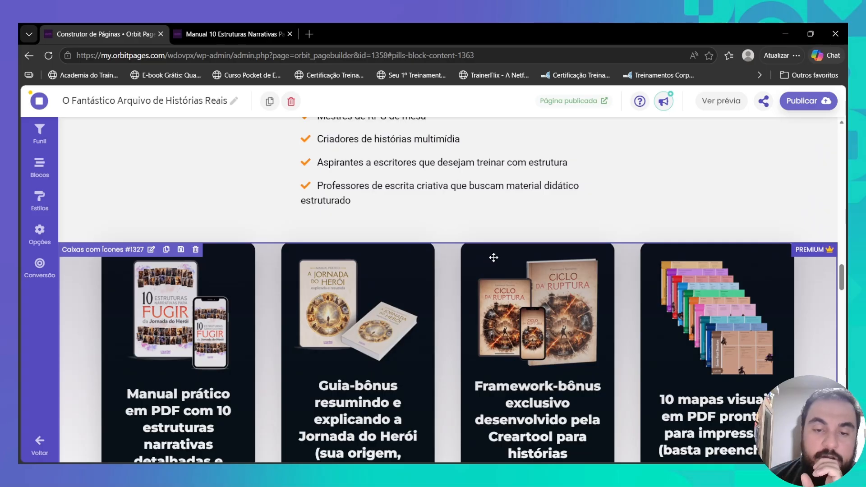
pyautogui.scroll(-7, 488, 255)
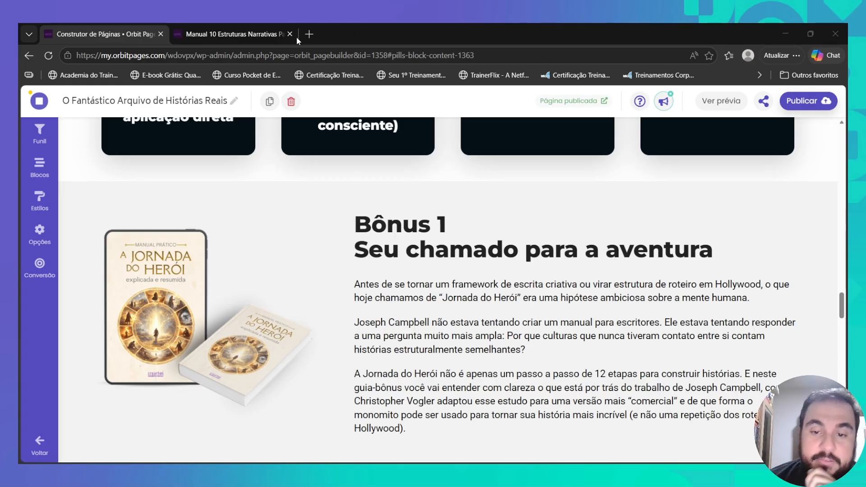
pyautogui.scroll(7, 401, 281)
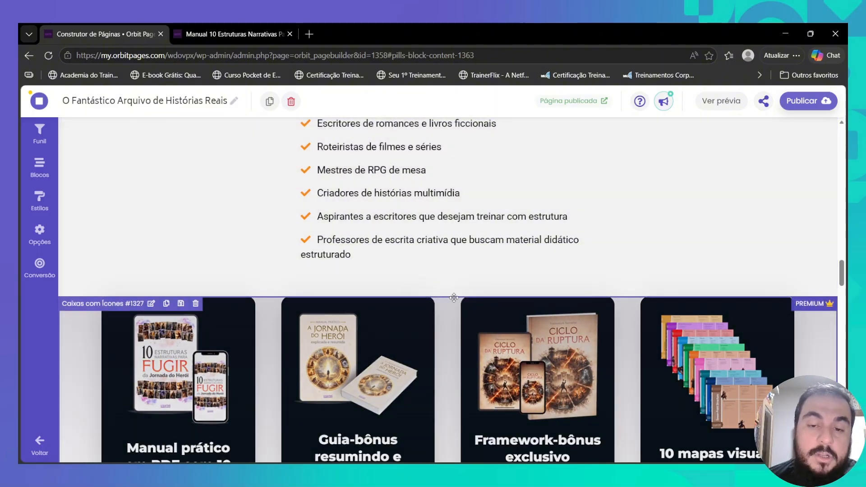
pyautogui.moveTo(457, 296)
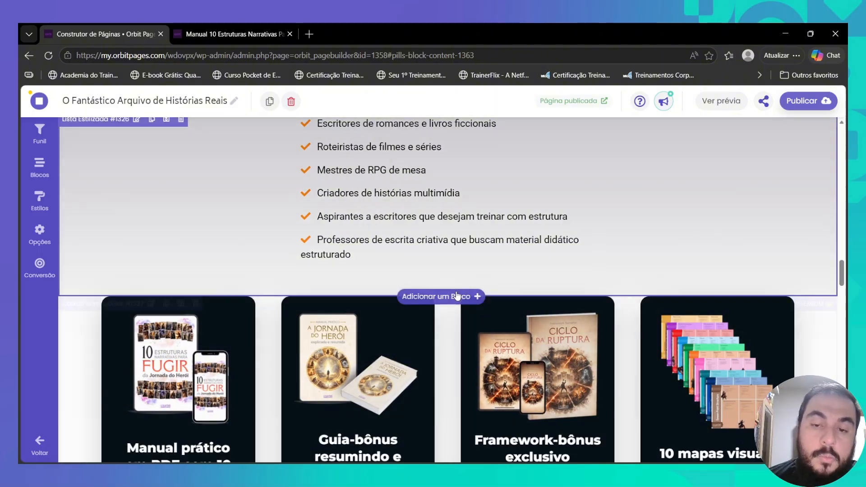
pyautogui.scroll(4, 464, 299)
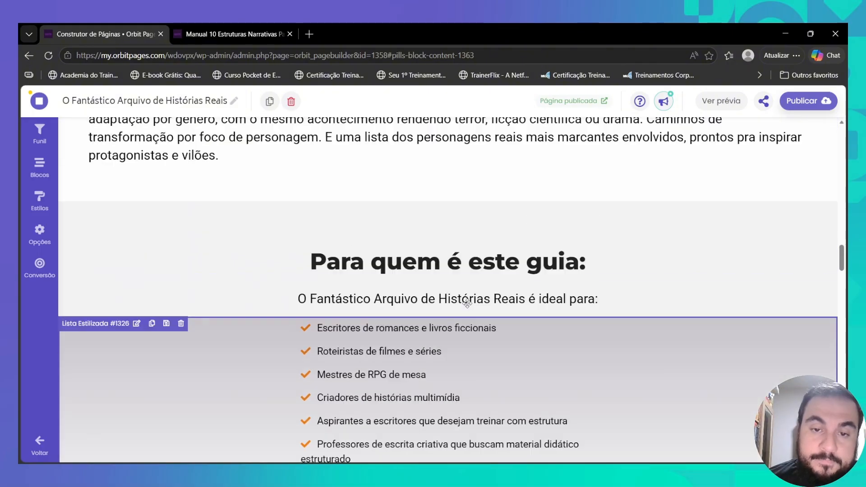
pyautogui.scroll(4, 467, 303)
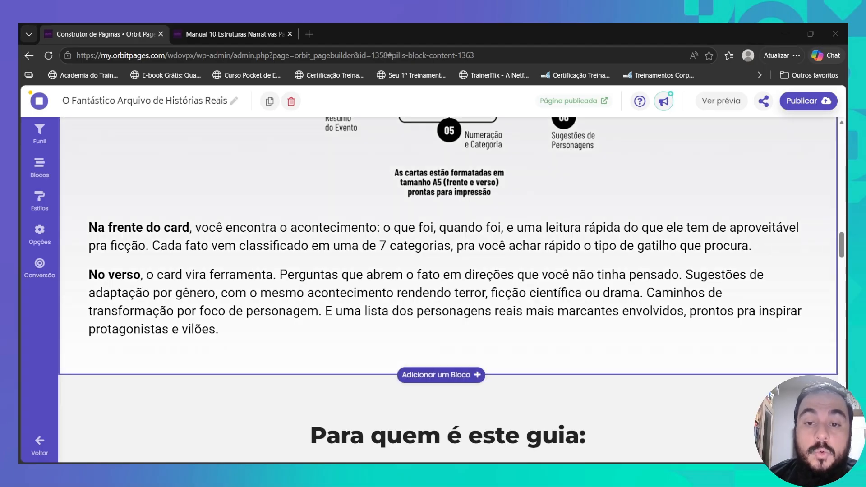
pyautogui.scroll(15, 448, 288)
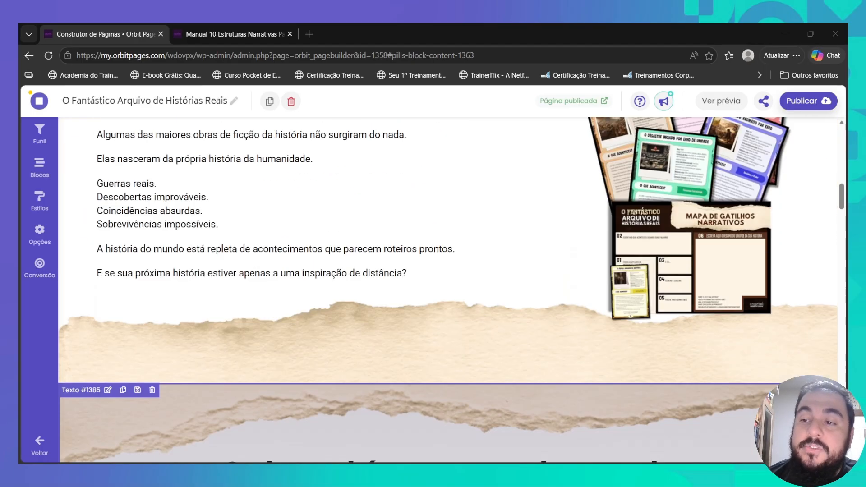
pyautogui.scroll(15, 448, 290)
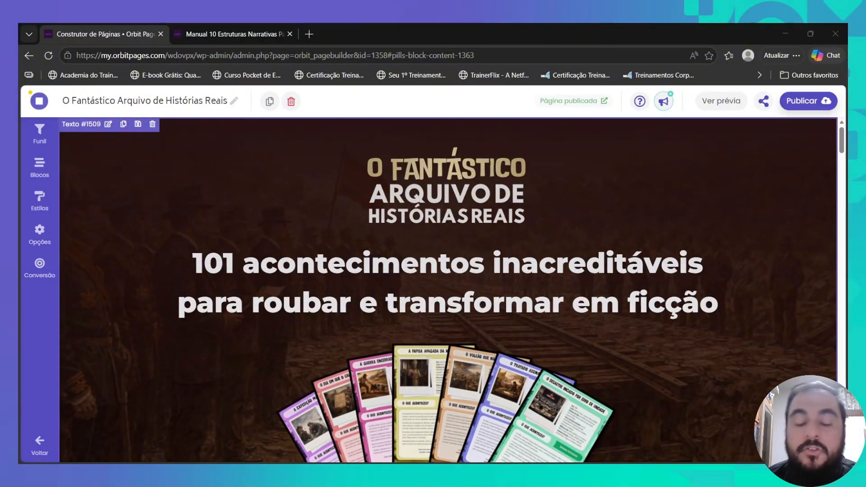
pyautogui.scroll(-20, 448, 289)
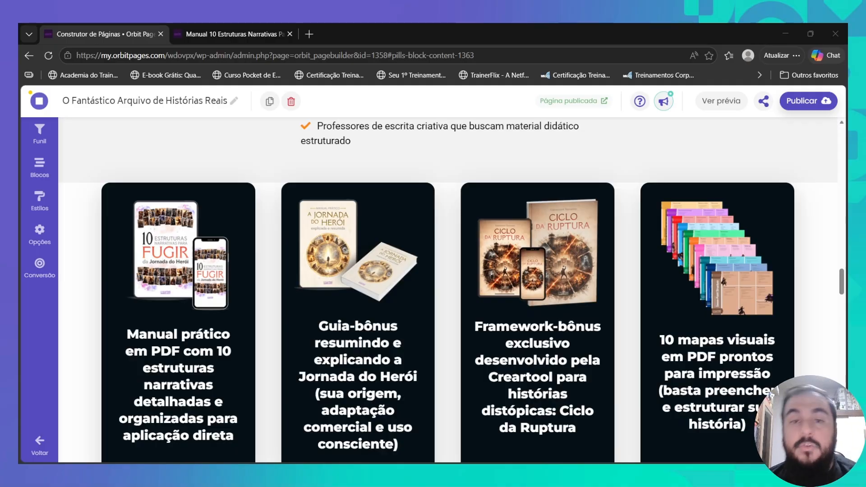
pyautogui.scroll(3, 448, 289)
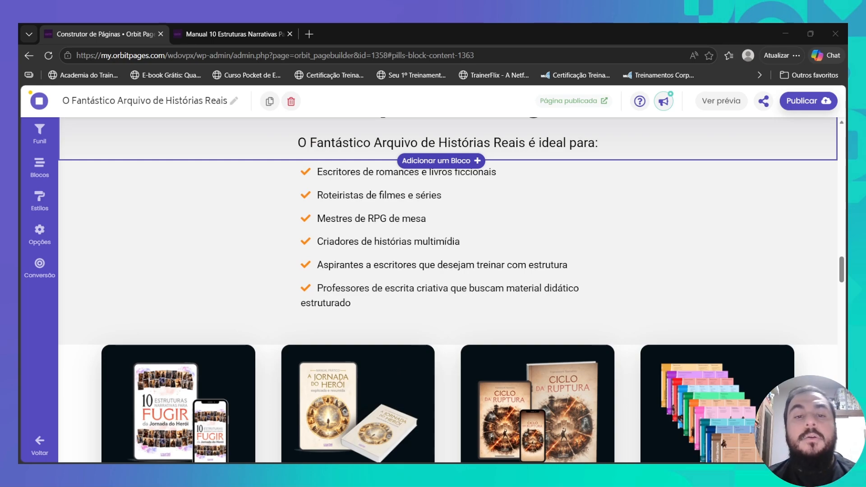
pyautogui.scroll(3, 448, 289)
pyautogui.scroll(-8, 448, 290)
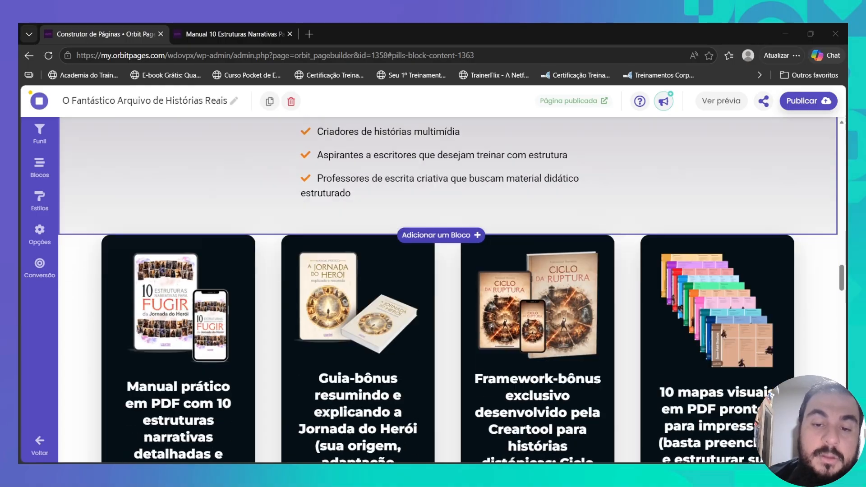
pyautogui.scroll(20, 449, 289)
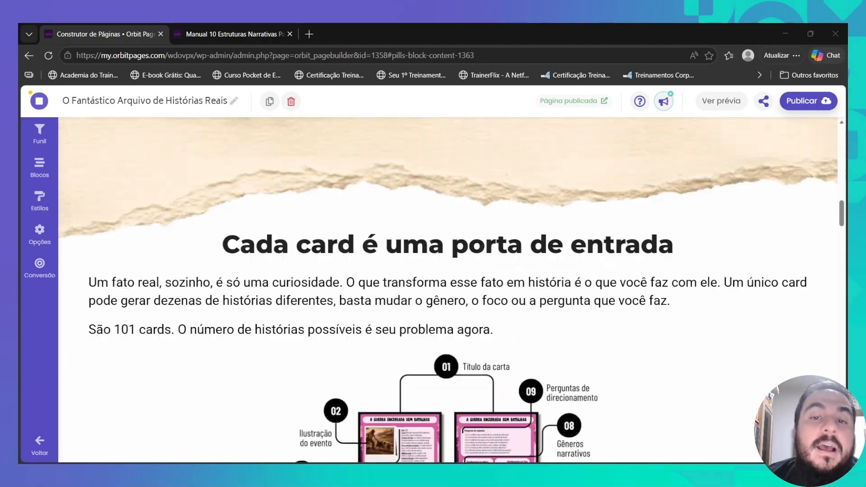
pyautogui.scroll(10, 448, 290)
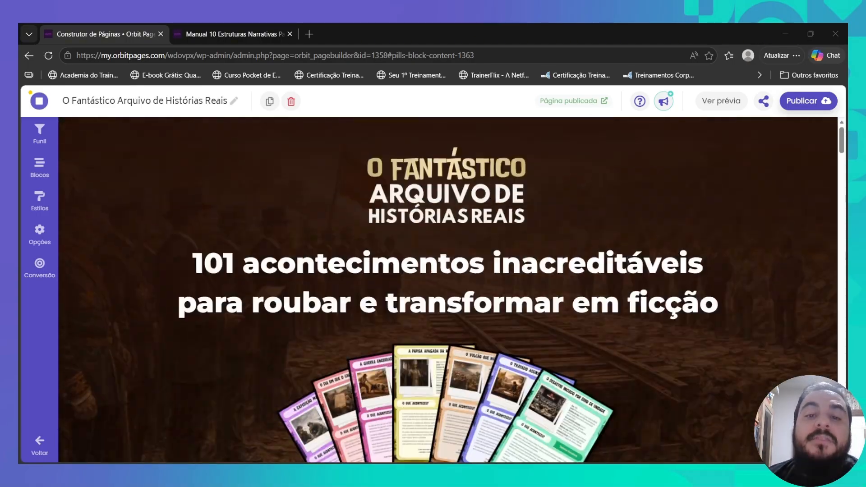
pyautogui.scroll(-15, 448, 290)
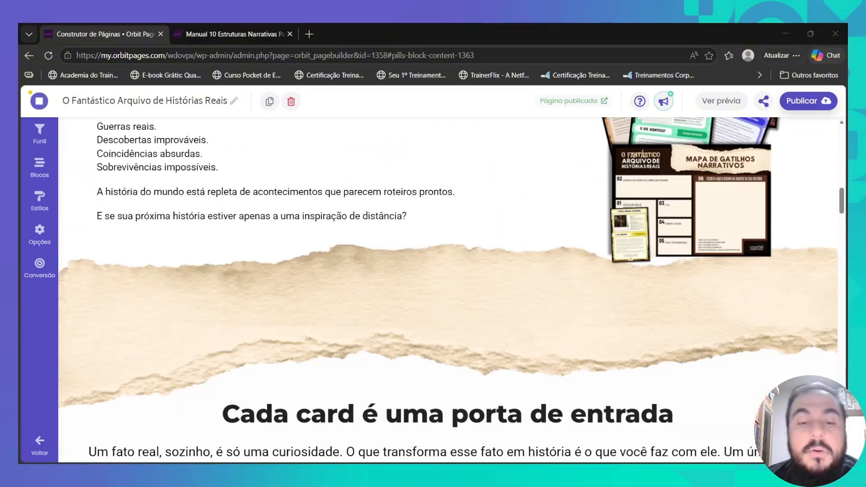
pyautogui.scroll(-8, 448, 290)
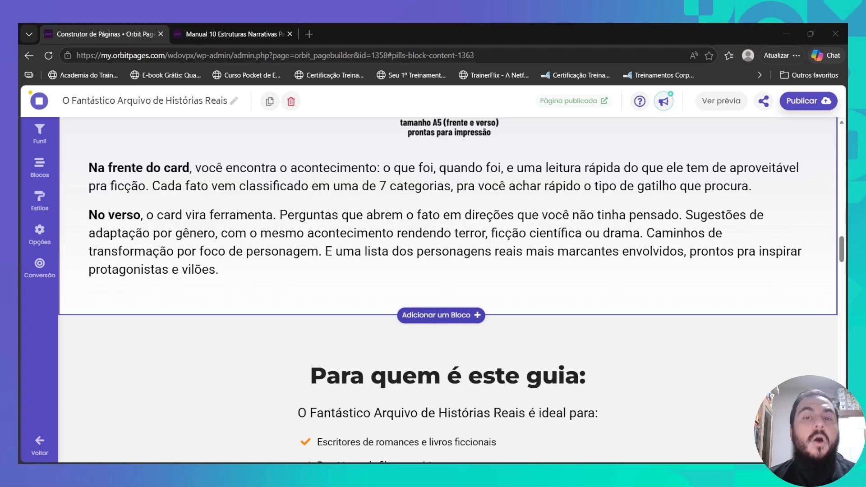
pyautogui.scroll(20, 448, 290)
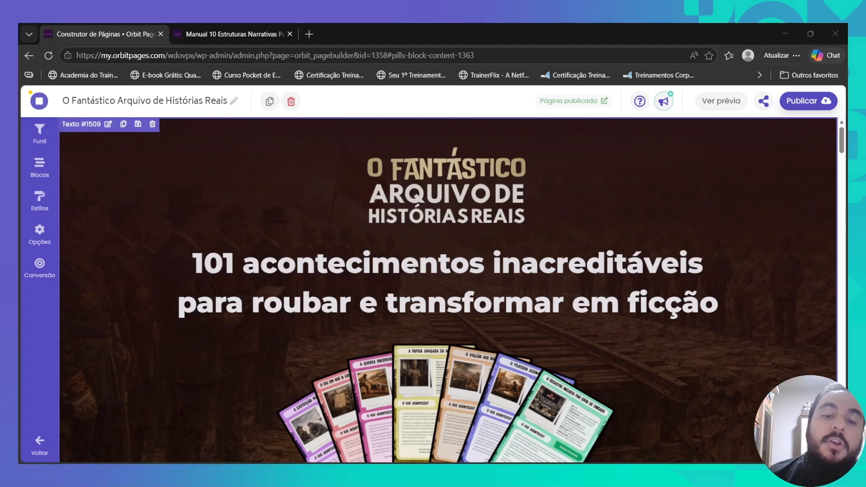
pyautogui.scroll(-3, 448, 289)
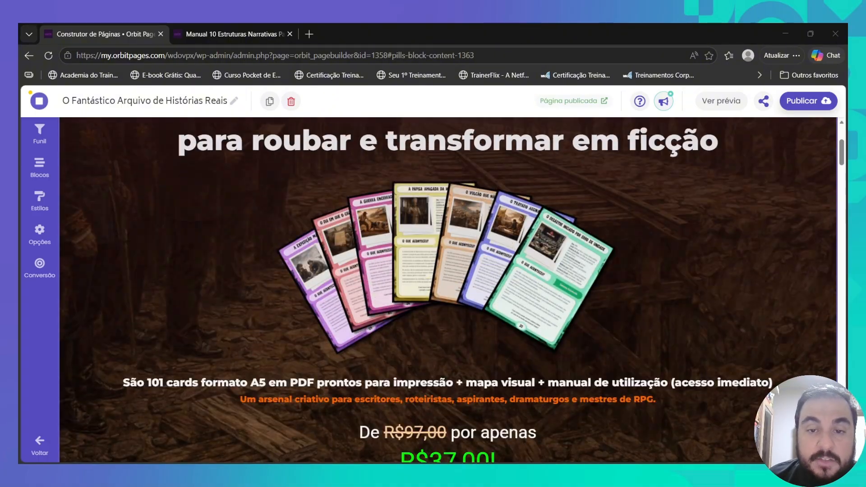
pyautogui.scroll(3, 448, 289)
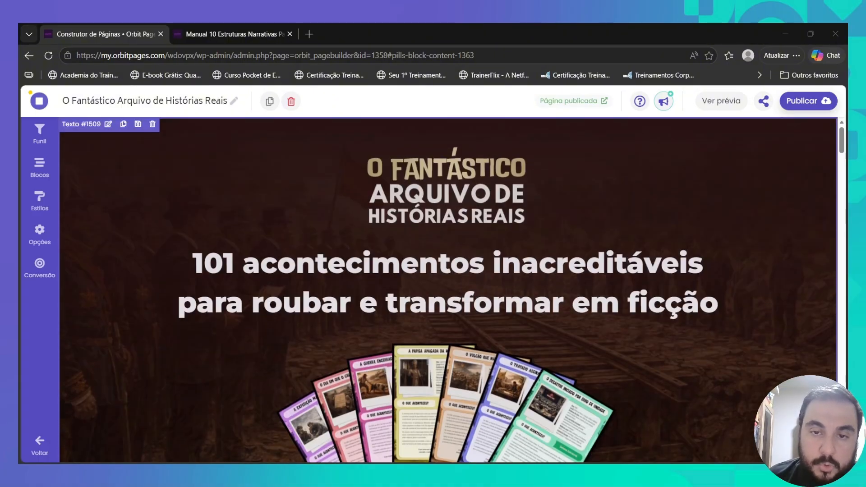
pyautogui.scroll(-10, 449, 290)
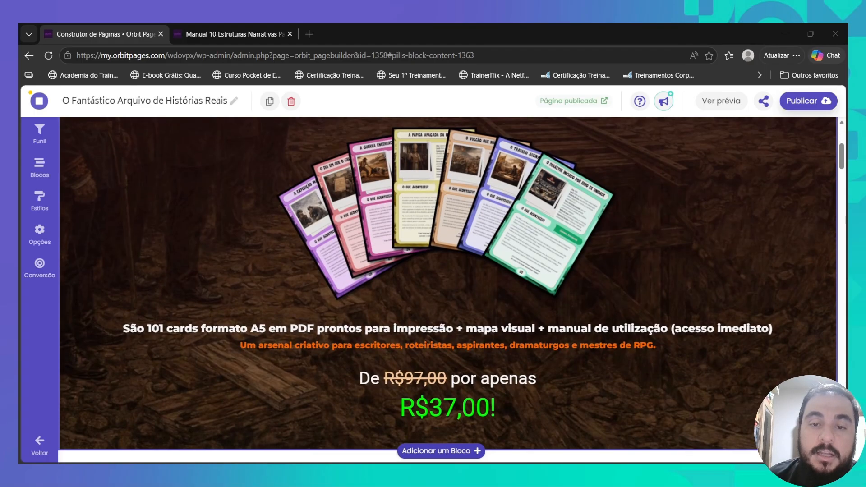
pyautogui.scroll(1, 448, 290)
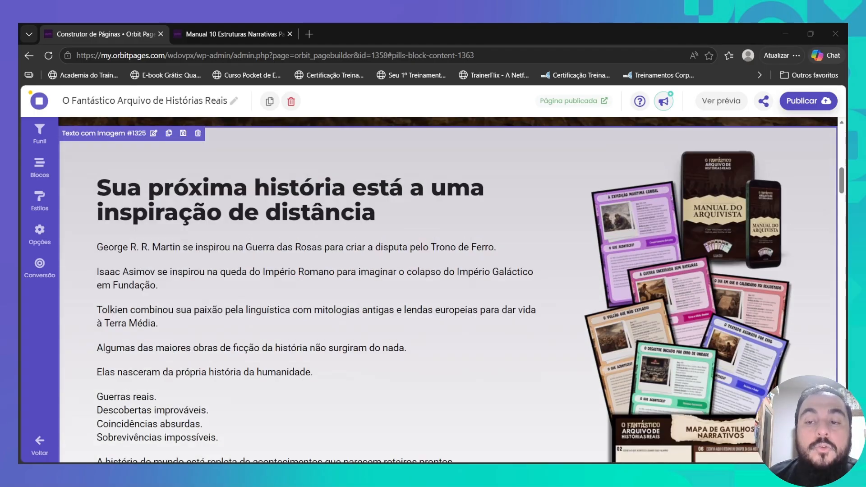
pyautogui.scroll(-5, 448, 290)
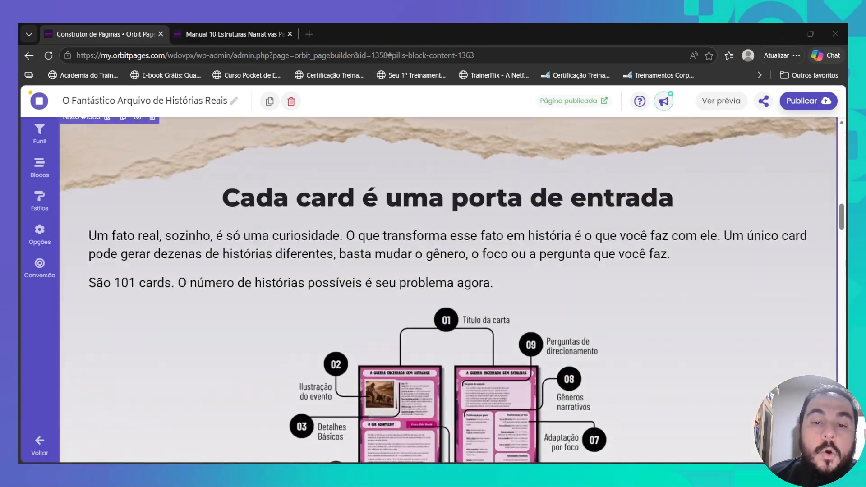
pyautogui.scroll(1, 448, 290)
pyautogui.scroll(-10, 448, 290)
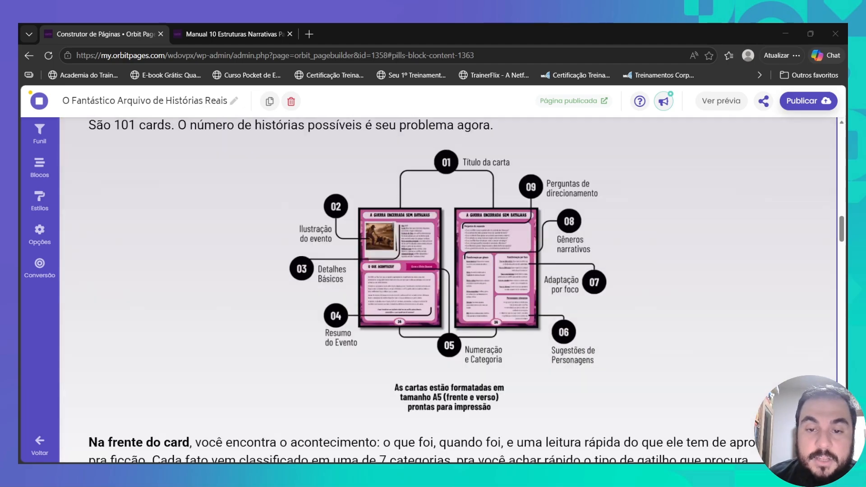
pyautogui.scroll(-2, 448, 290)
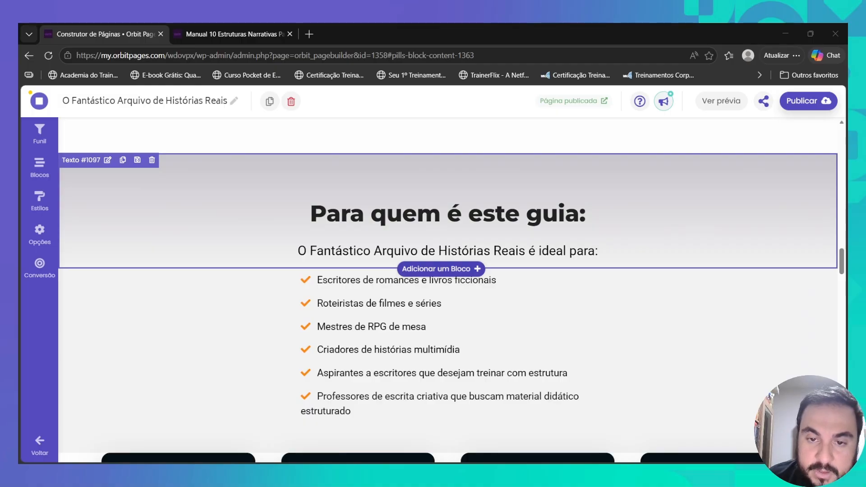
pyautogui.scroll(-2, 449, 290)
pyautogui.scroll(-3, 448, 290)
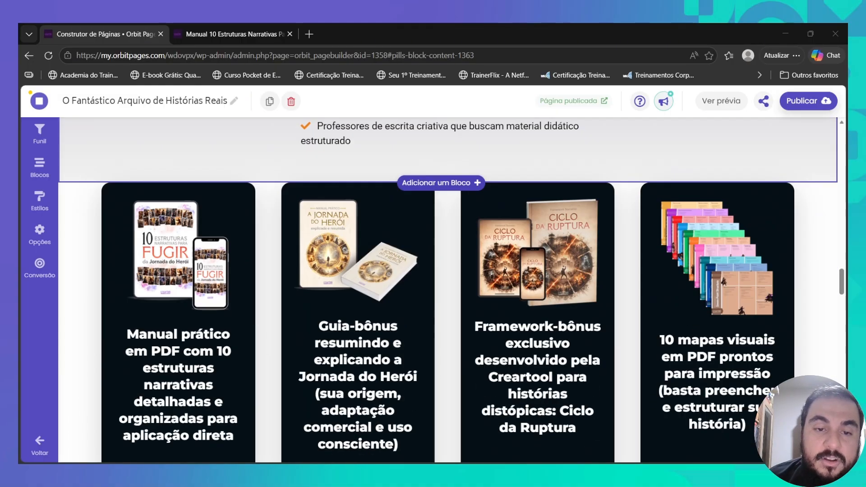
pyautogui.scroll(-3, 448, 290)
pyautogui.scroll(6, 448, 290)
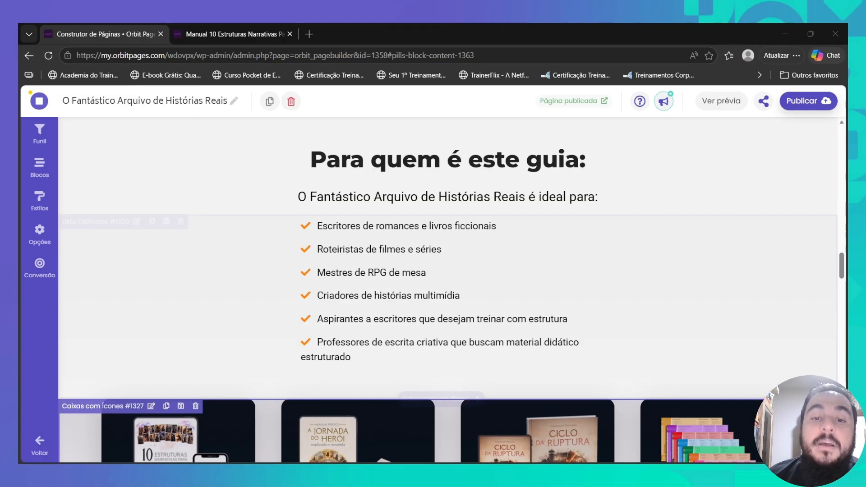
pyautogui.scroll(10, 449, 289)
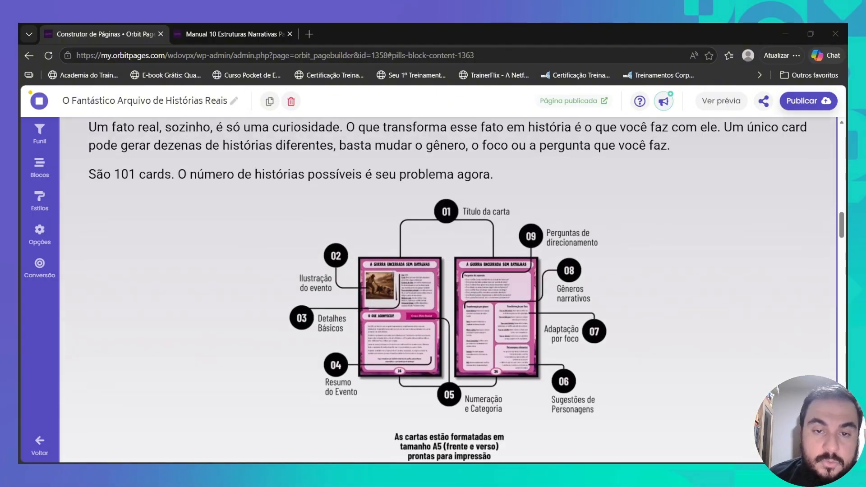
pyautogui.scroll(-14, 449, 290)
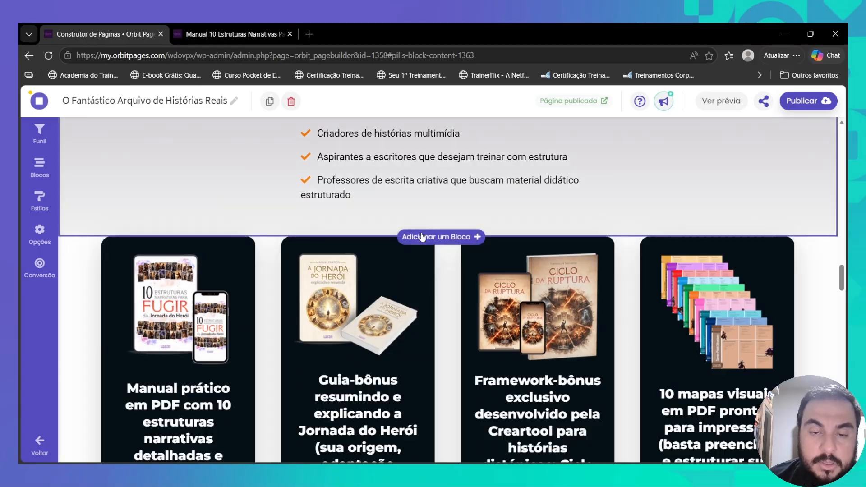
# - Add the headline-and-text Texto template block from the Conteúdo library
pyautogui.click(423, 237)
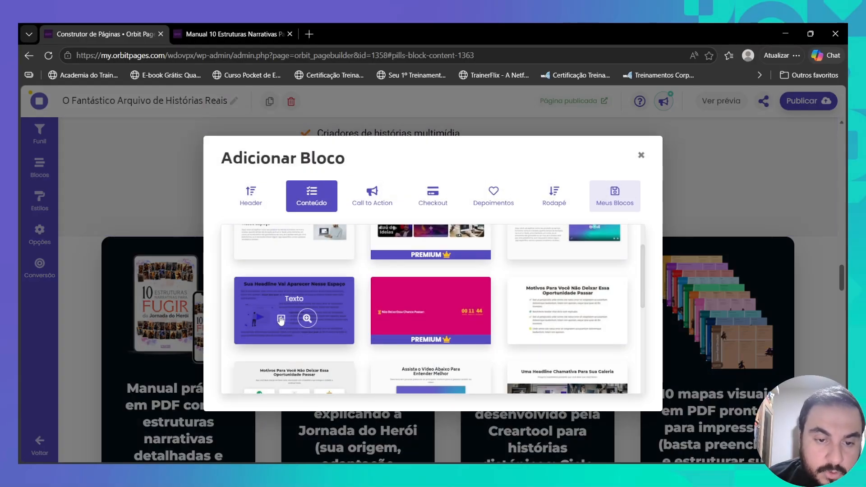
pyautogui.click(281, 319)
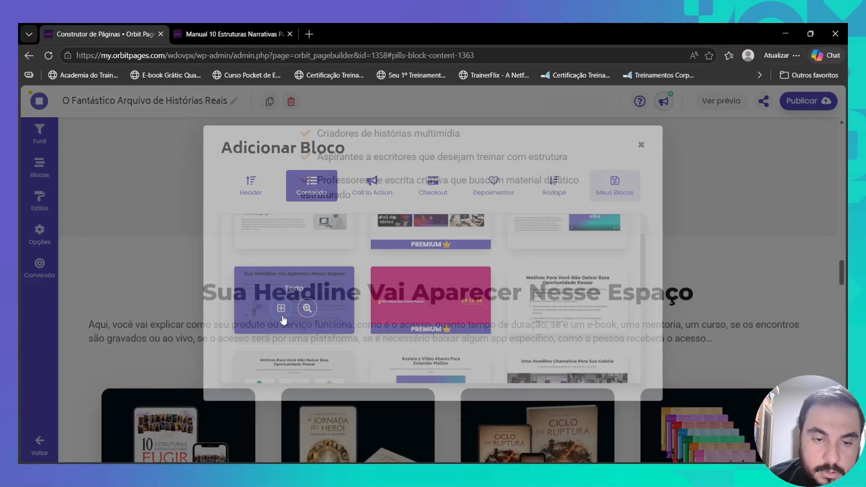
pyautogui.scroll(-5, 470, 298)
pyautogui.scroll(-5, 469, 298)
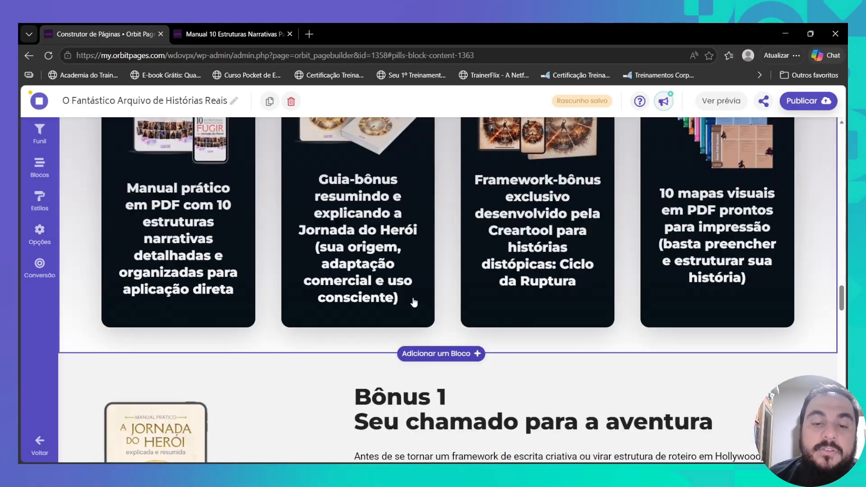
pyautogui.scroll(-15, 390, 352)
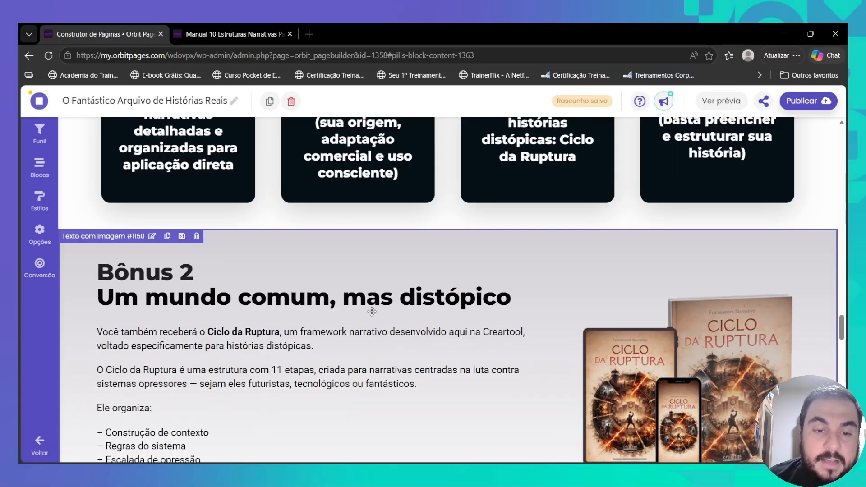
# - Drag the Bônus 2 block up so it sits above the row of bonus cards
pyautogui.scroll(-4, 371, 312)
pyautogui.scroll(5, 372, 316)
pyautogui.moveTo(388, 362); pyautogui.dragTo(396, 283)
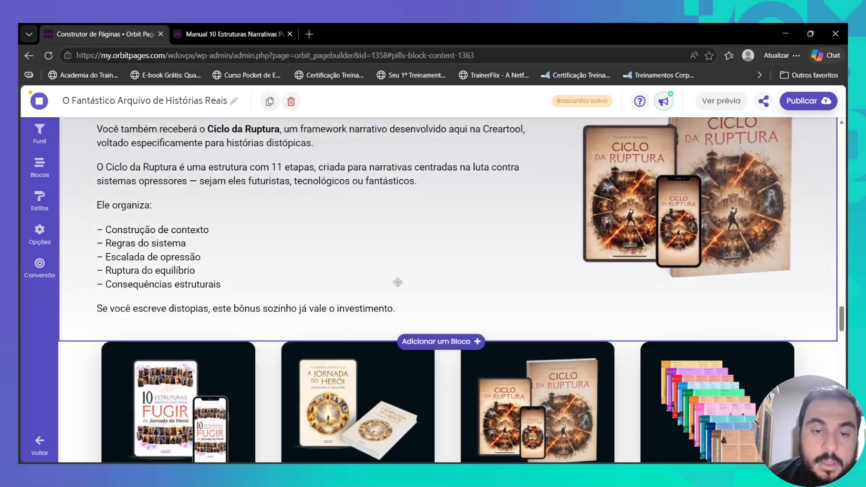
pyautogui.scroll(-2, 229, 316)
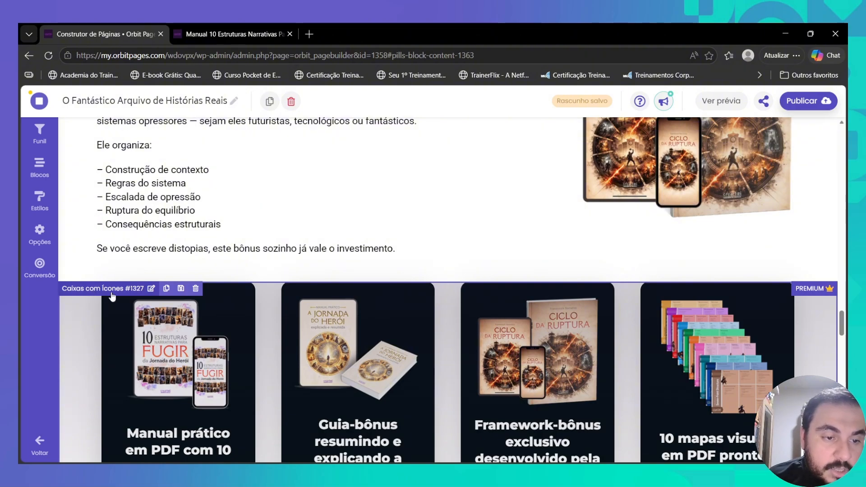
pyautogui.scroll(-5, 397, 282)
pyautogui.scroll(-2, 481, 272)
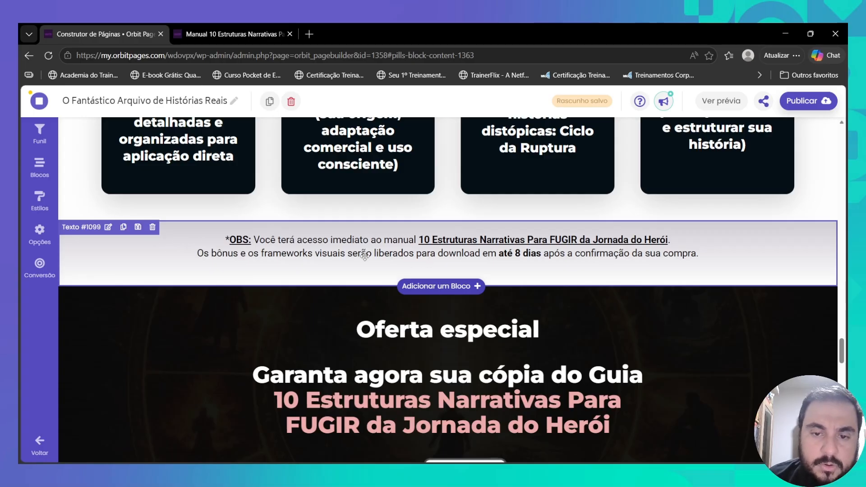
# - Delete the OBS bonus-access note above Oferta especial, then review the page down to the FAQ
pyautogui.click(153, 227)
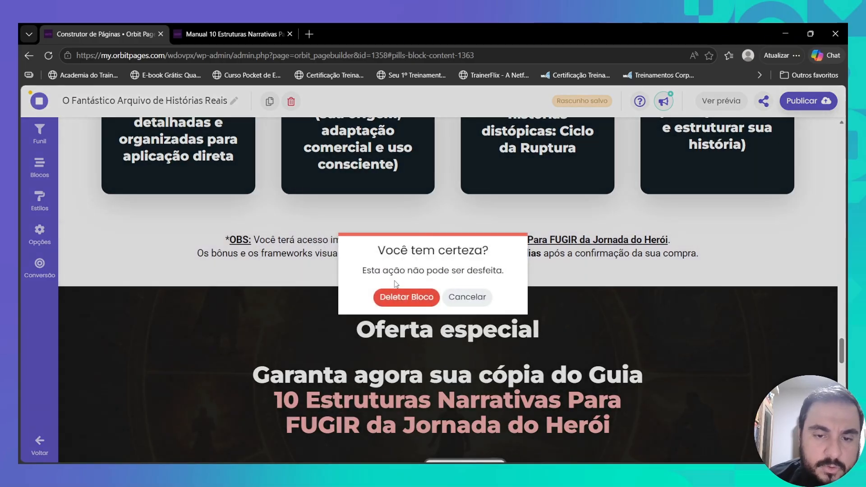
pyautogui.click(408, 301)
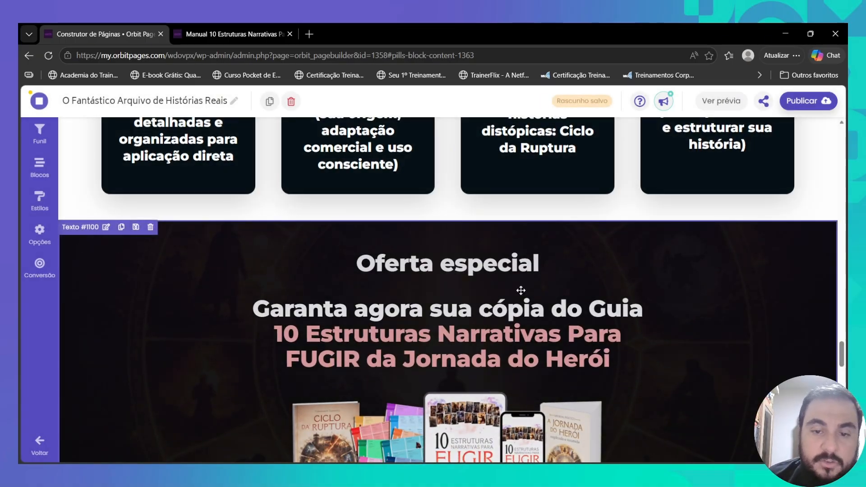
pyautogui.scroll(-8, 509, 291)
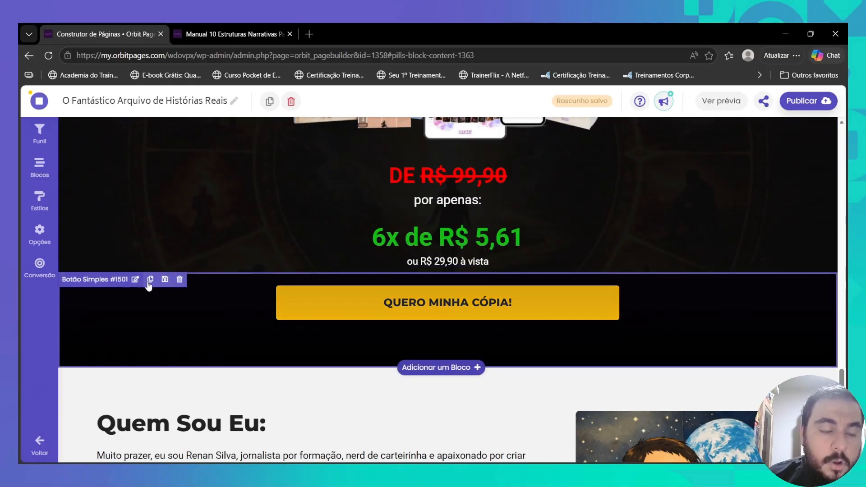
pyautogui.scroll(-5, 203, 271)
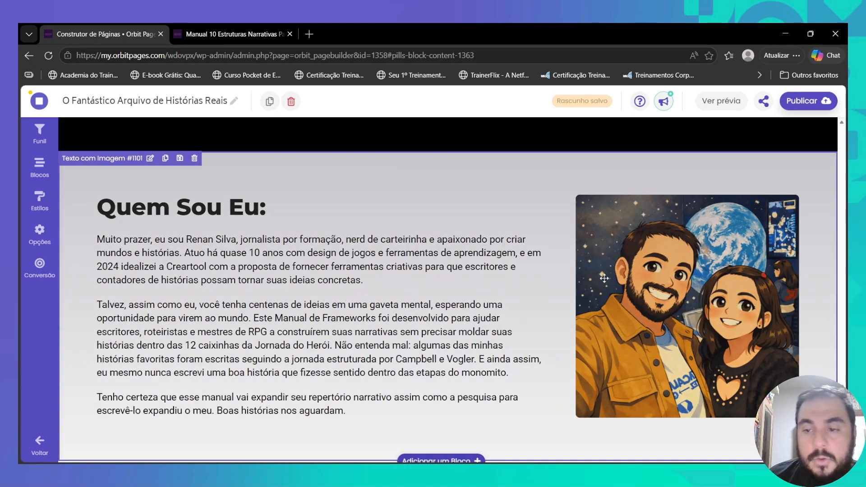
pyautogui.scroll(-7, 345, 293)
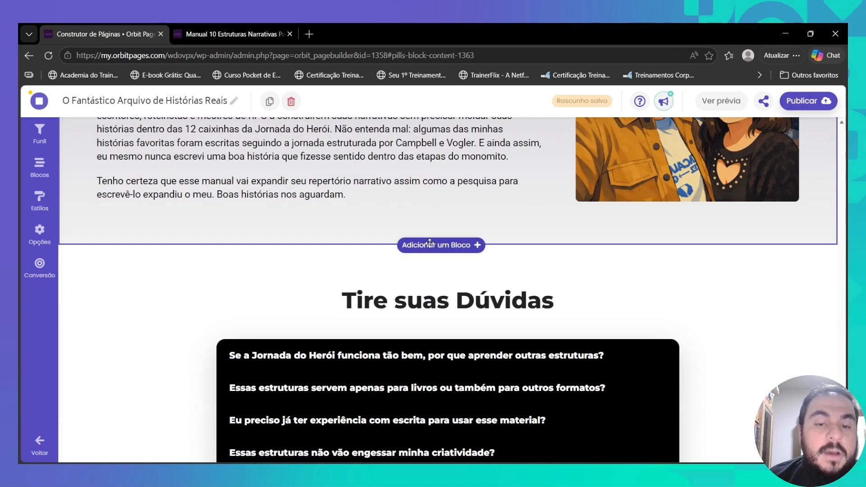
pyautogui.scroll(-5, 345, 292)
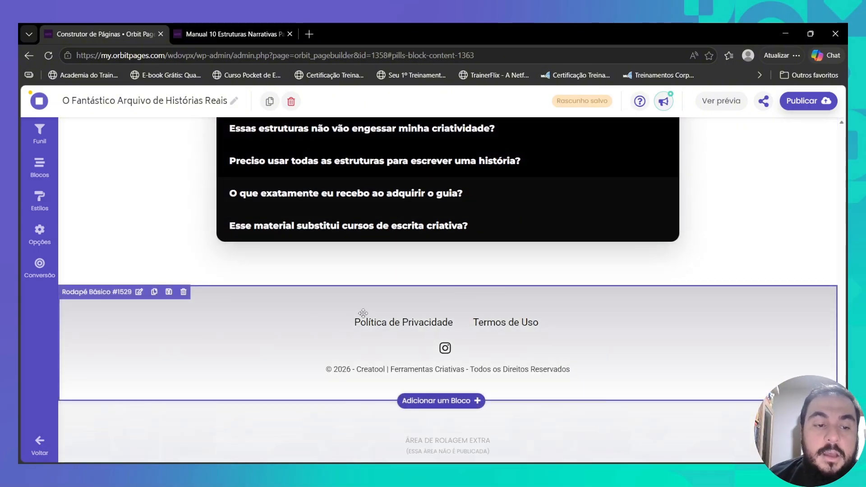
pyautogui.scroll(20, 506, 326)
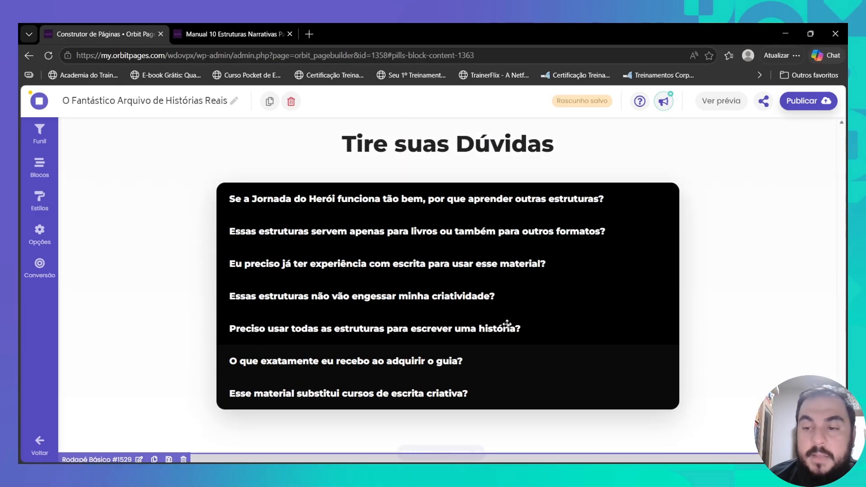
pyautogui.scroll(20, 505, 326)
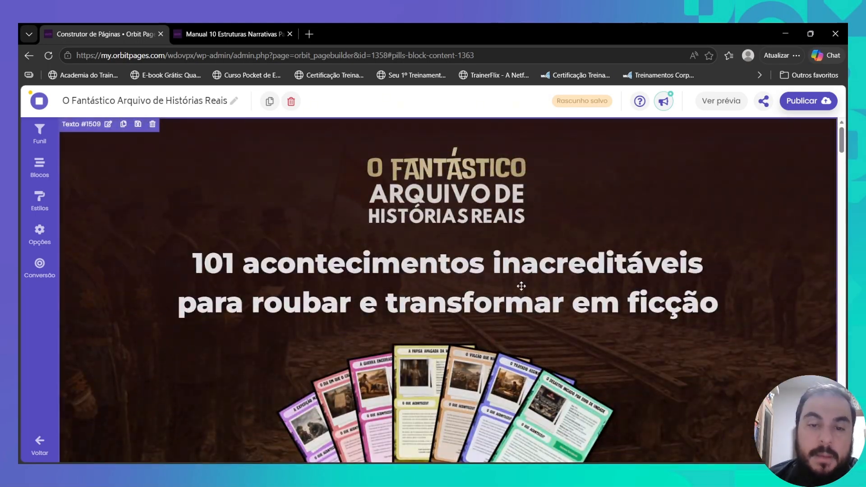
pyautogui.scroll(-15, 498, 334)
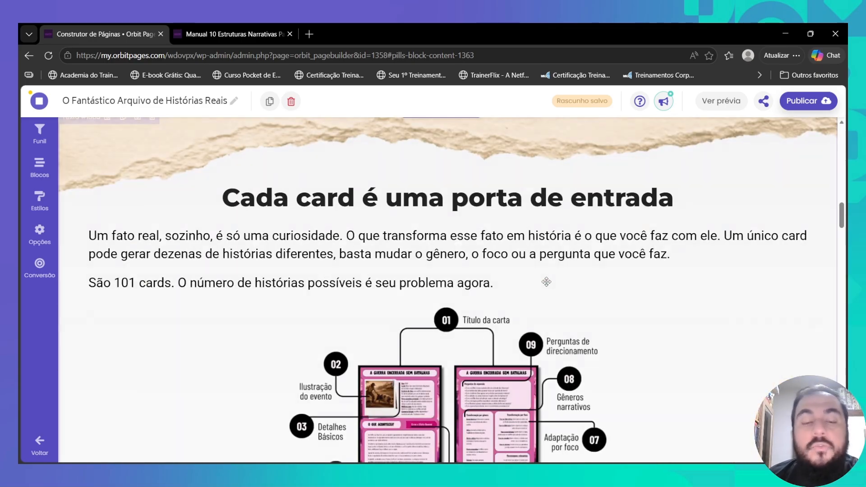
pyautogui.scroll(-15, 541, 292)
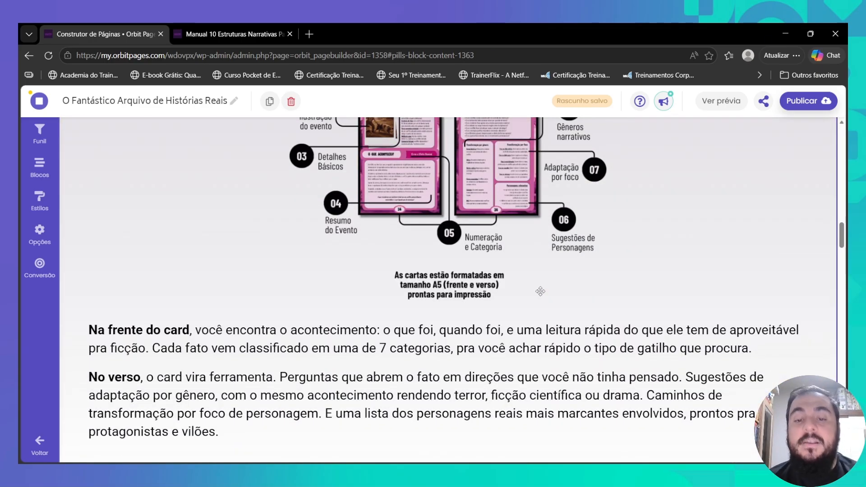
# - Scroll through the page sections to find the placeholder 'Sua Headline Vai Aparecer Nesse Espaço' block
pyautogui.scroll(-5, 496, 274)
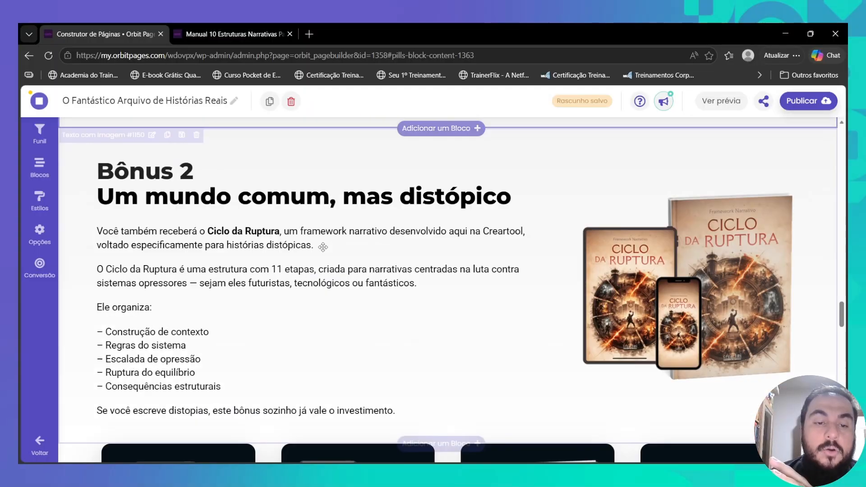
pyautogui.scroll(3, 496, 274)
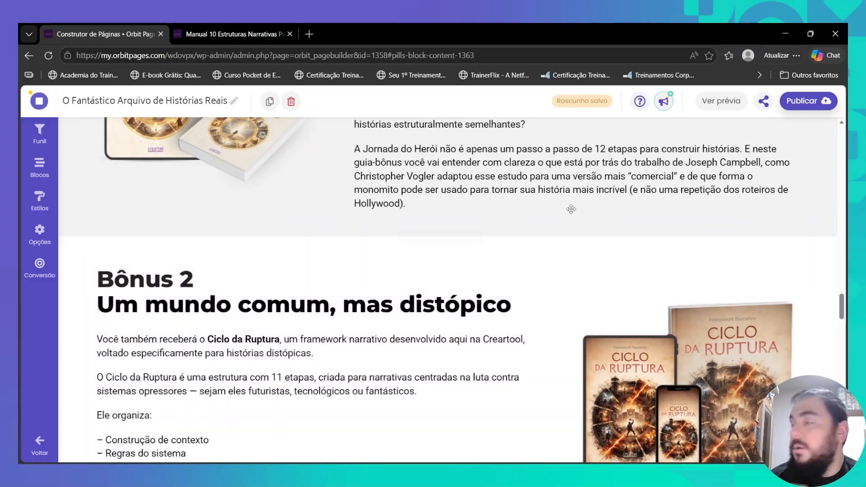
pyautogui.moveTo(183, 250)
pyautogui.scroll(5, 354, 236)
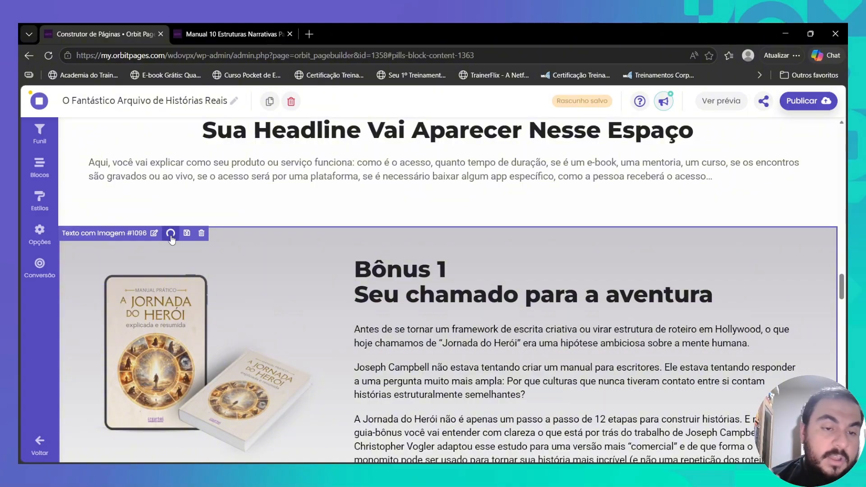
pyautogui.scroll(-8, 268, 244)
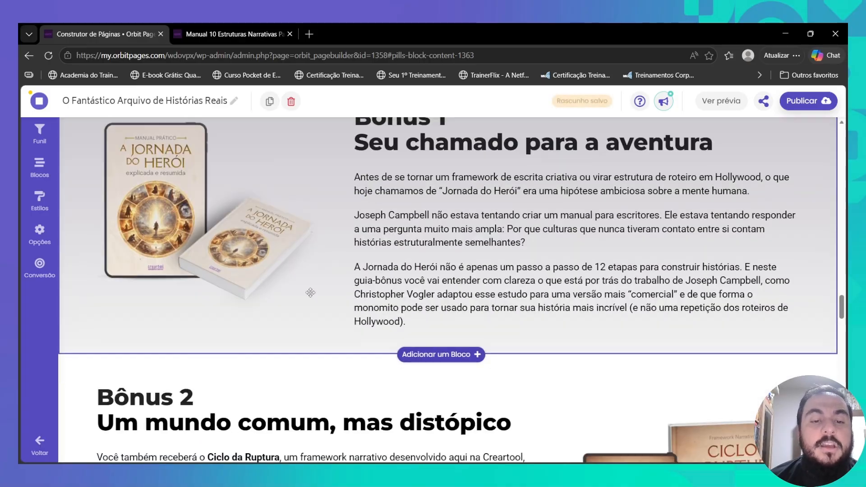
pyautogui.scroll(-14, 338, 401)
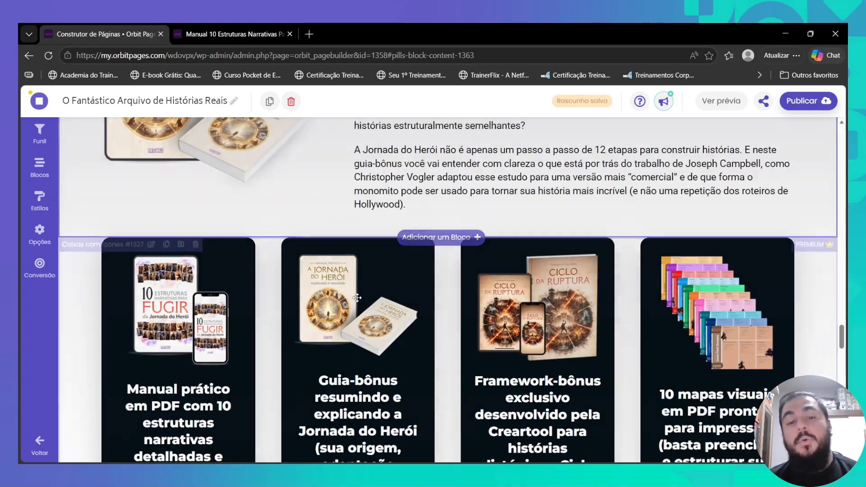
pyautogui.scroll(20, 440, 285)
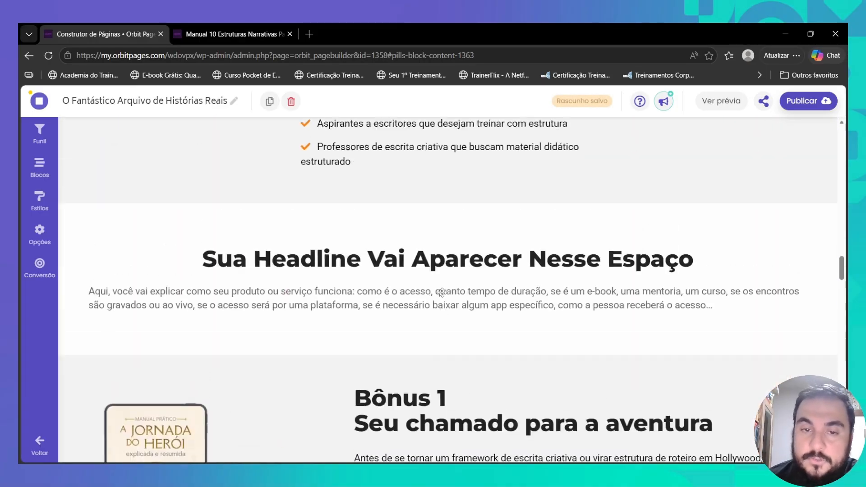
pyautogui.scroll(15, 442, 293)
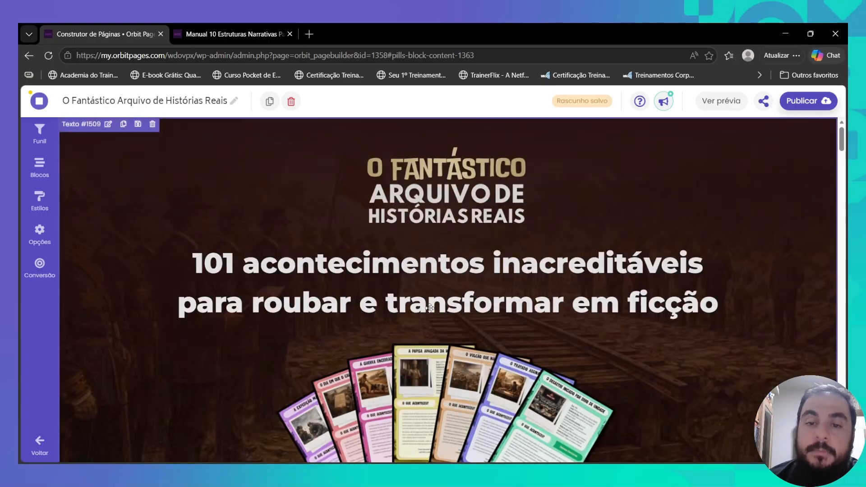
pyautogui.scroll(-12, 421, 276)
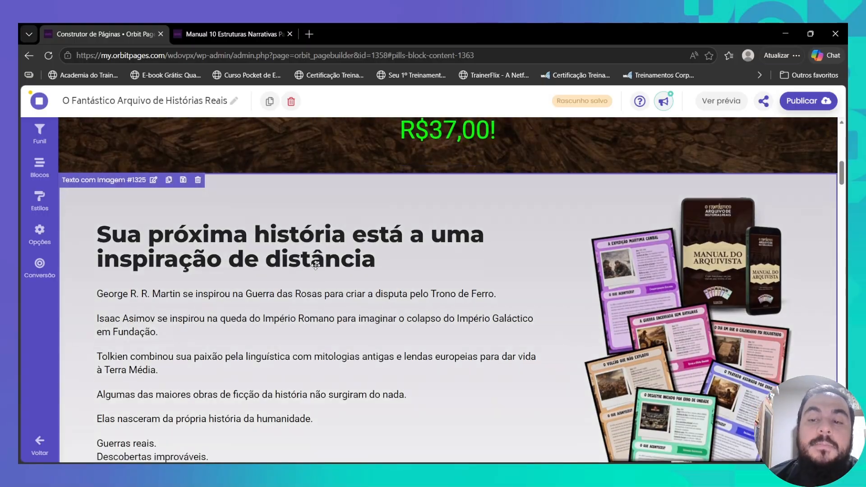
pyautogui.scroll(5, 322, 264)
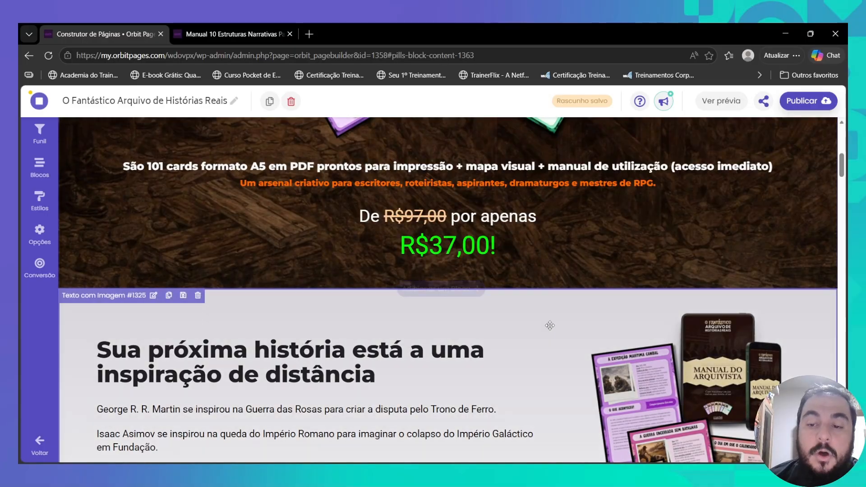
pyautogui.scroll(-4, 523, 245)
pyautogui.scroll(-12, 456, 269)
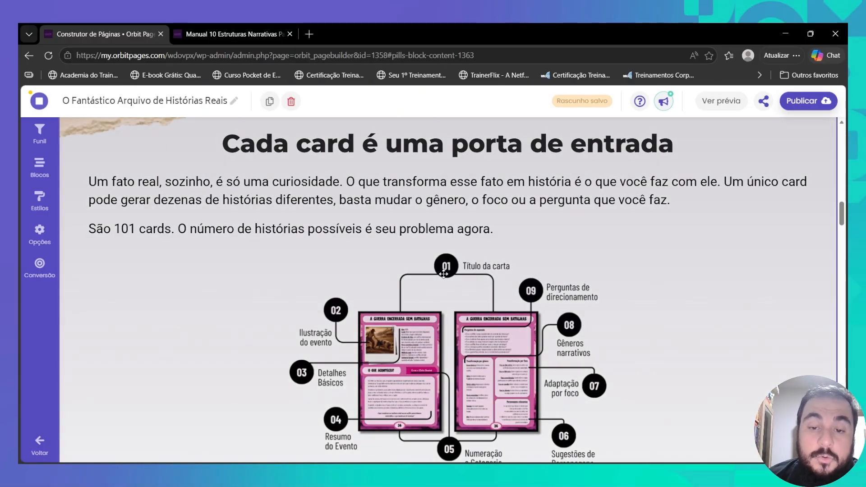
pyautogui.scroll(-7, 443, 274)
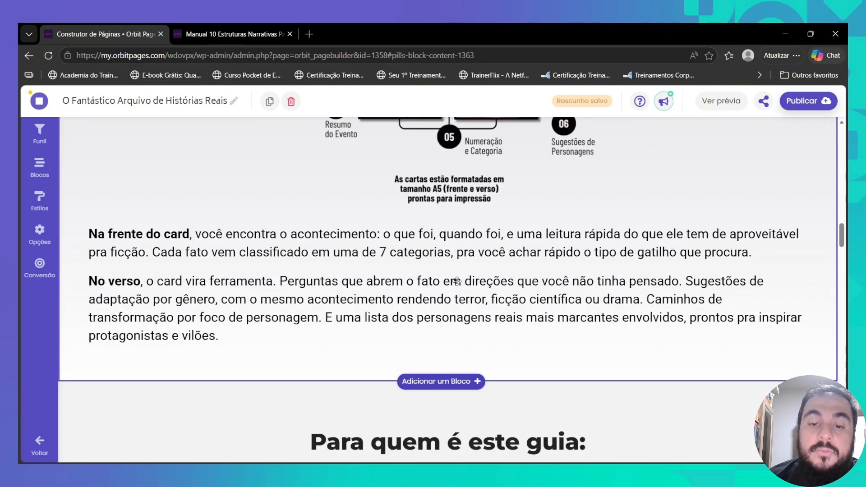
pyautogui.scroll(-1, 457, 281)
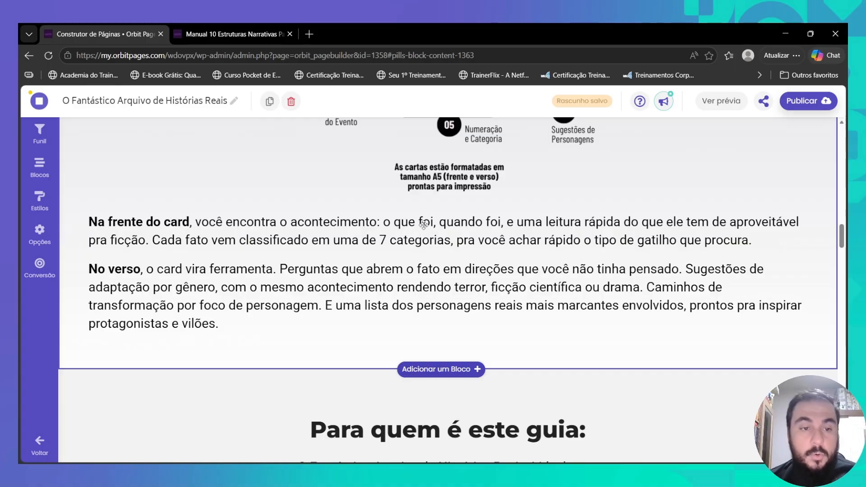
pyautogui.scroll(9, 424, 225)
pyautogui.scroll(-3, 425, 224)
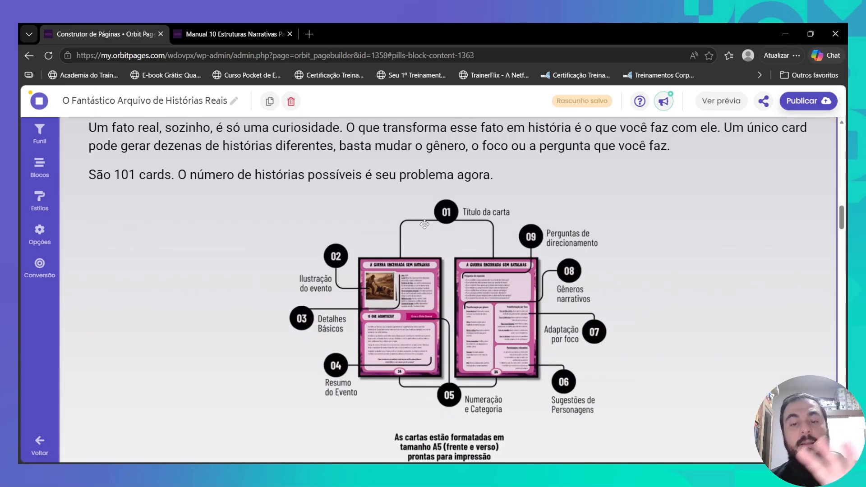
pyautogui.scroll(-3, 358, 232)
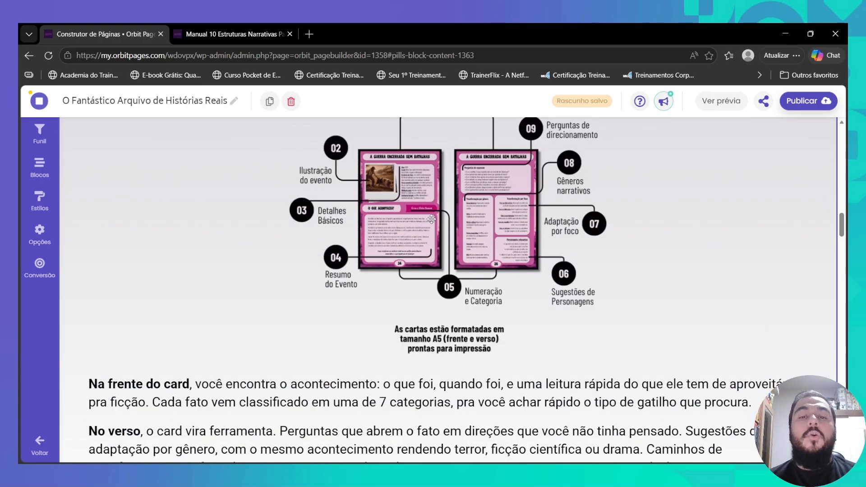
pyautogui.scroll(3, 510, 184)
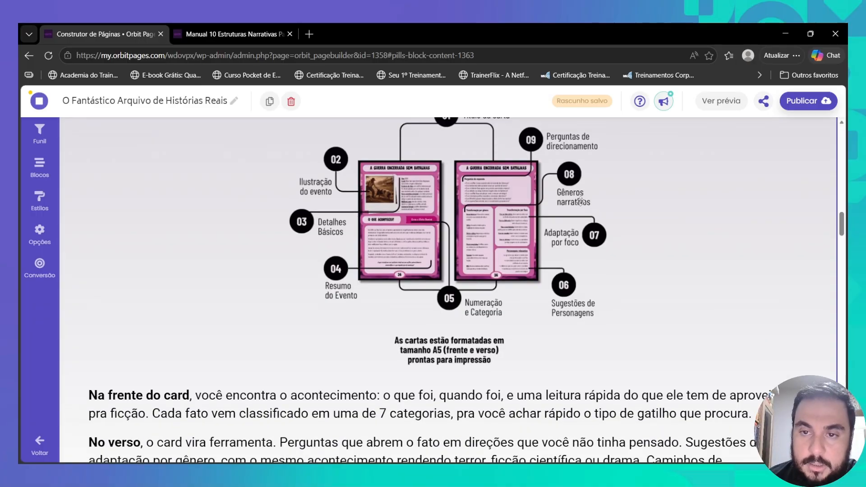
pyautogui.scroll(-4, 508, 255)
pyautogui.scroll(3, 509, 256)
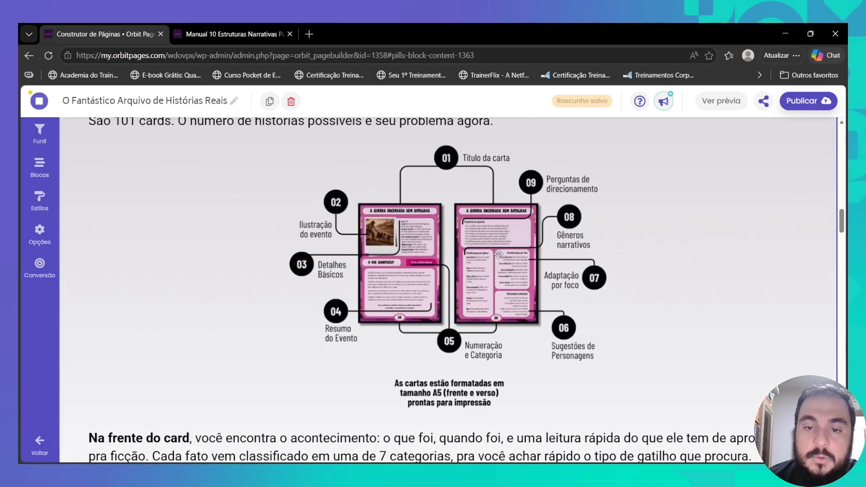
pyautogui.scroll(-4, 499, 255)
pyautogui.scroll(-5, 492, 249)
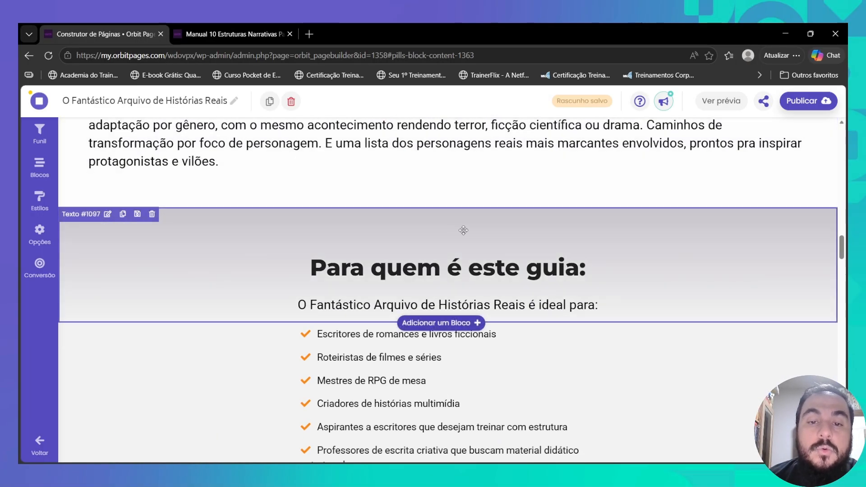
pyautogui.scroll(-4, 387, 254)
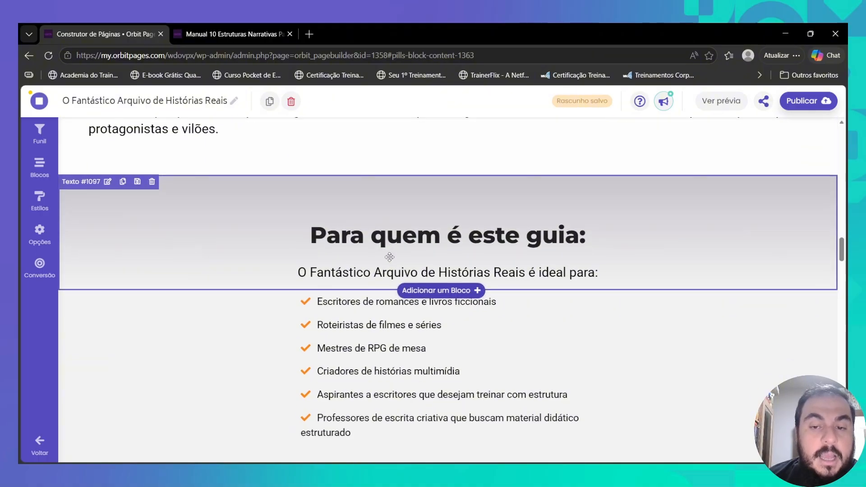
pyautogui.scroll(4, 385, 208)
pyautogui.scroll(-4, 361, 194)
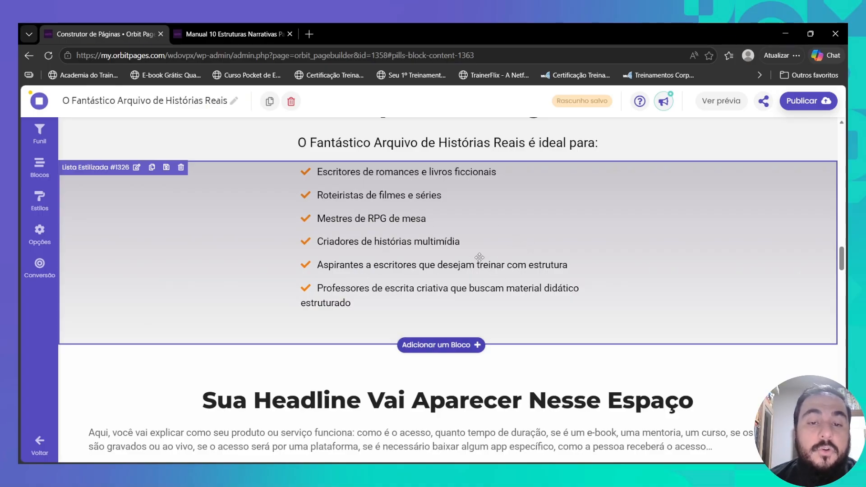
pyautogui.scroll(-4, 441, 265)
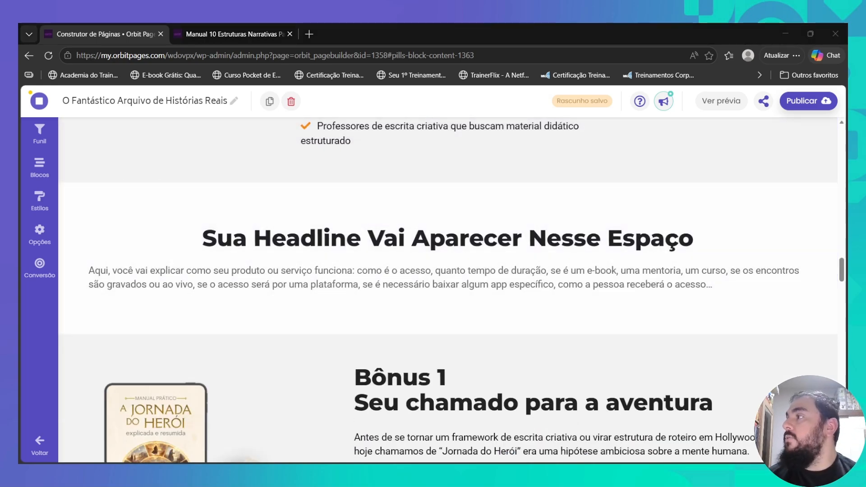
# - Replace the placeholder headline with 'O que você vai receber'
pyautogui.click(280, 253)
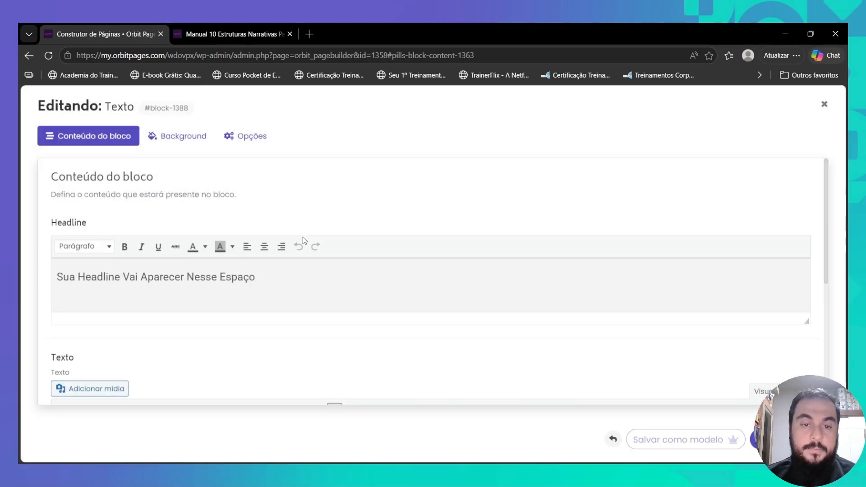
pyautogui.tripleClick(284, 271)
pyautogui.write('O q')
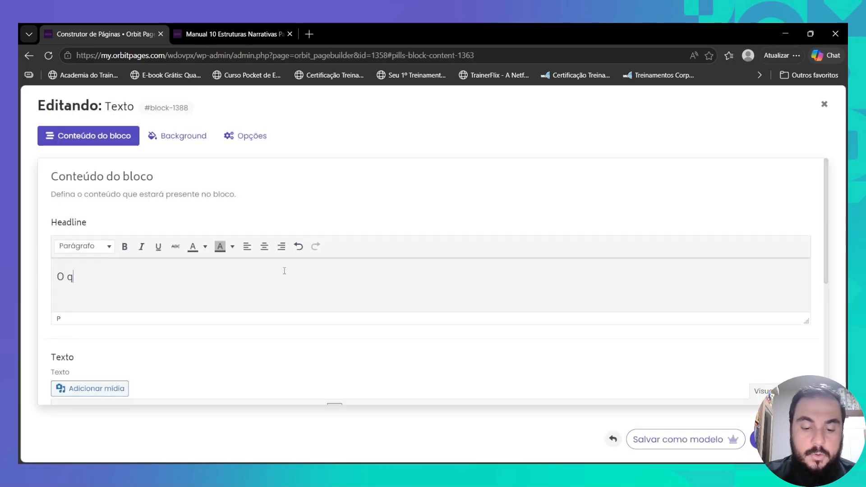
pyautogui.write('ue você vai re')
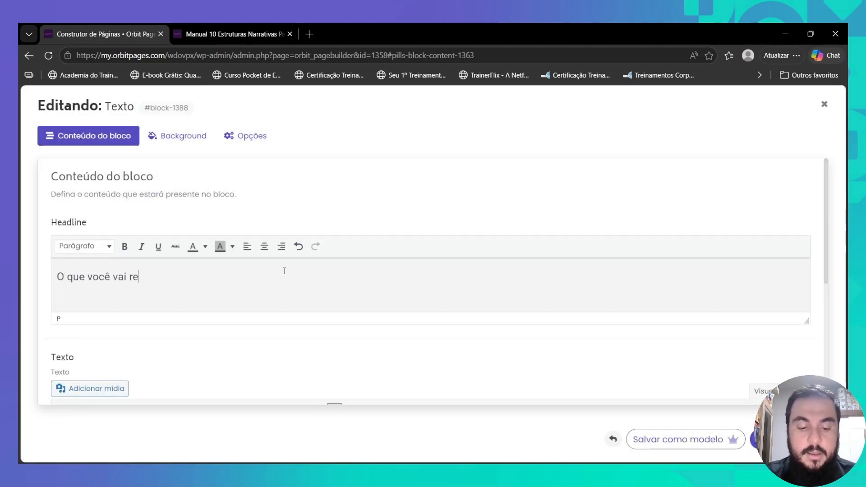
pyautogui.write('cebe')
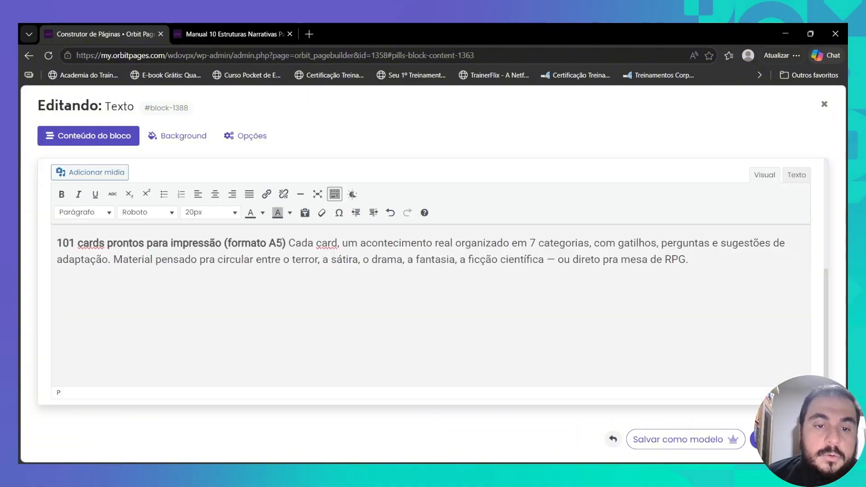
# - Put the 'Cada card' sentence on its own line and change the dash before 'direto' to 'direto'
pyautogui.click(291, 244)
pyautogui.hotkey('shift', 'Return')
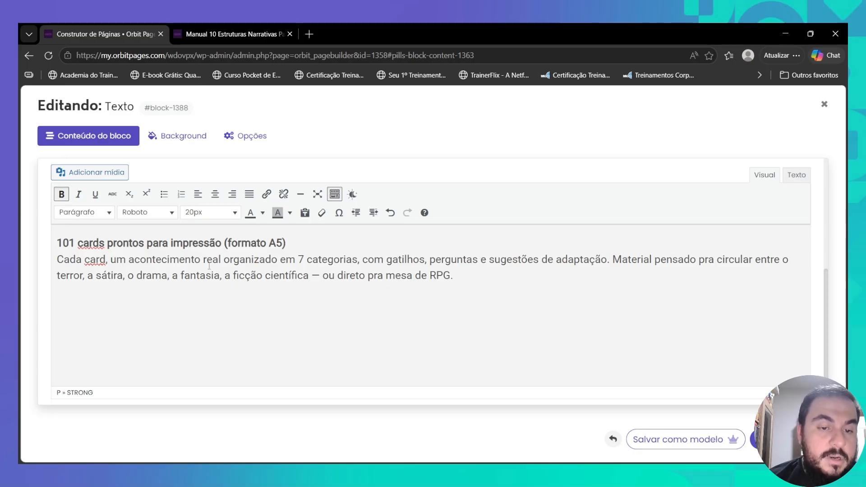
pyautogui.click(311, 274)
pyautogui.press('Delete')
pyautogui.press('Delete')
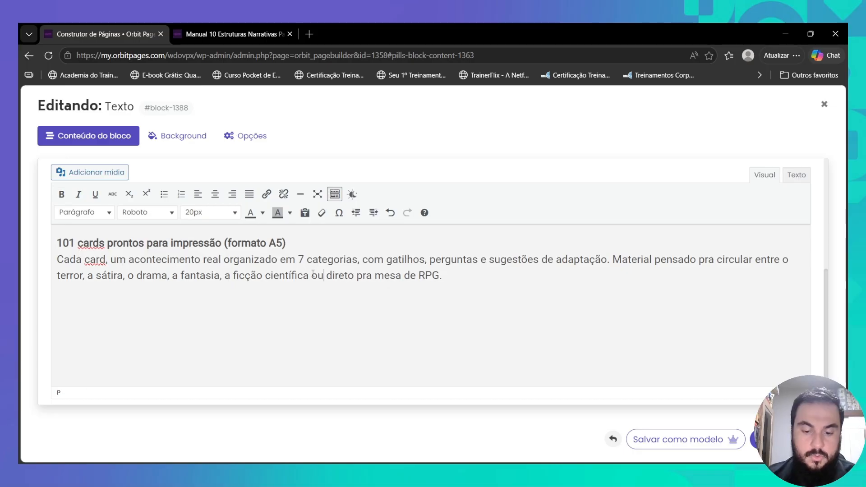
pyautogui.press('Right')
pyautogui.press('Right')
pyautogui.press('Right')
pyautogui.write('ir')
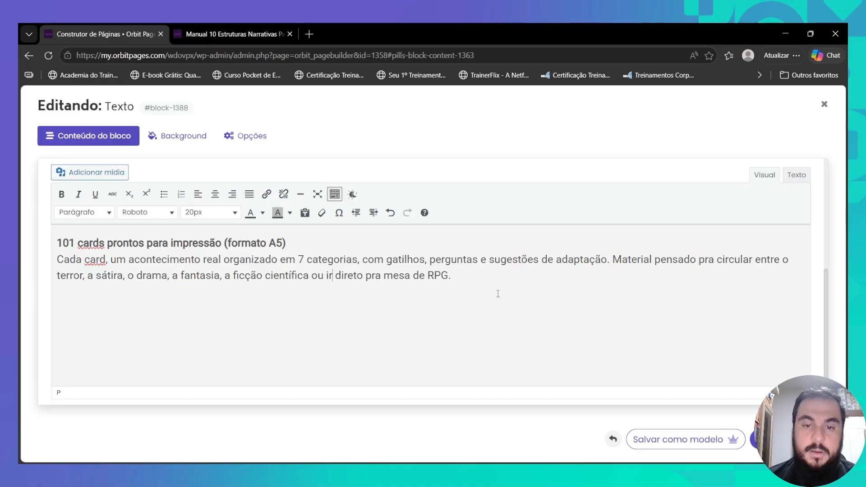
# - Make the 'O que você vai receber' headline a Título 1 heading
pyautogui.hotkey('ctrl', 'a')
pyautogui.scroll(5, 613, 336)
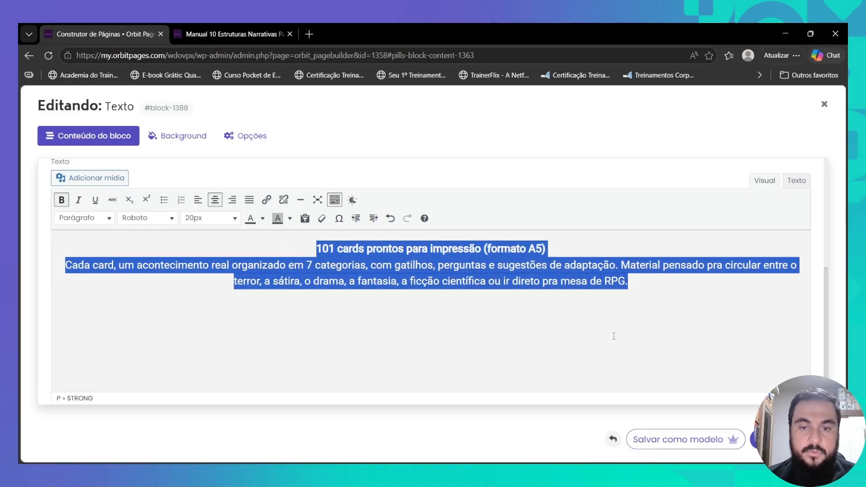
pyautogui.hotkey('ctrl', 'a')
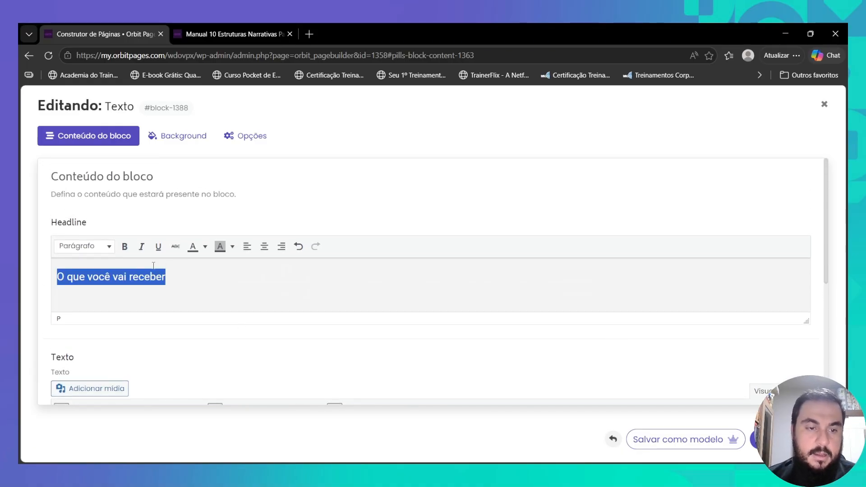
pyautogui.click(85, 246)
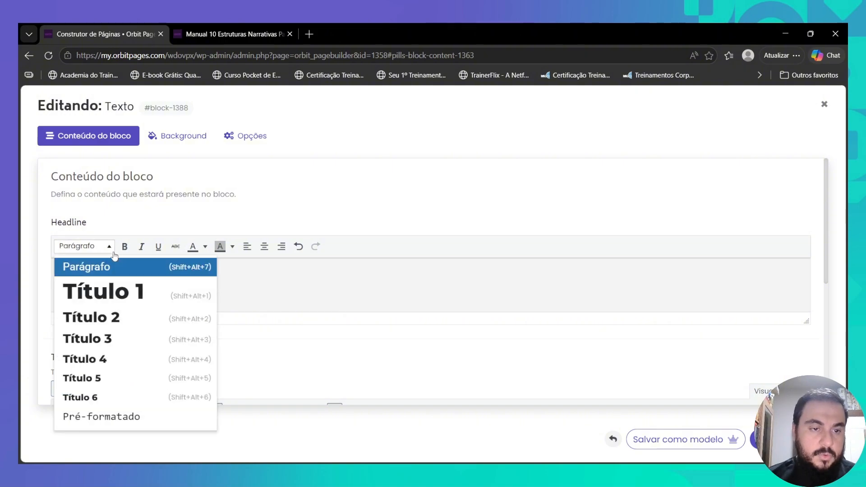
pyautogui.click(116, 292)
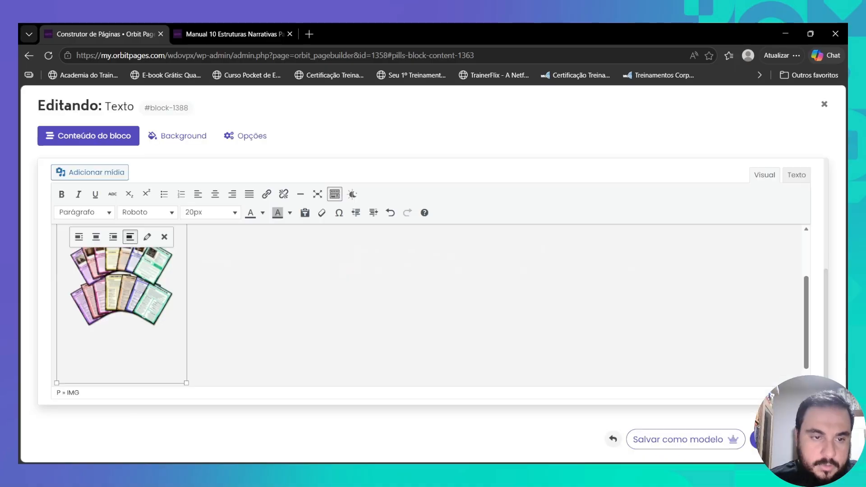
# - Insert the cards image and crop away its empty top and bottom strips
pyautogui.click(152, 244)
pyautogui.click(519, 316)
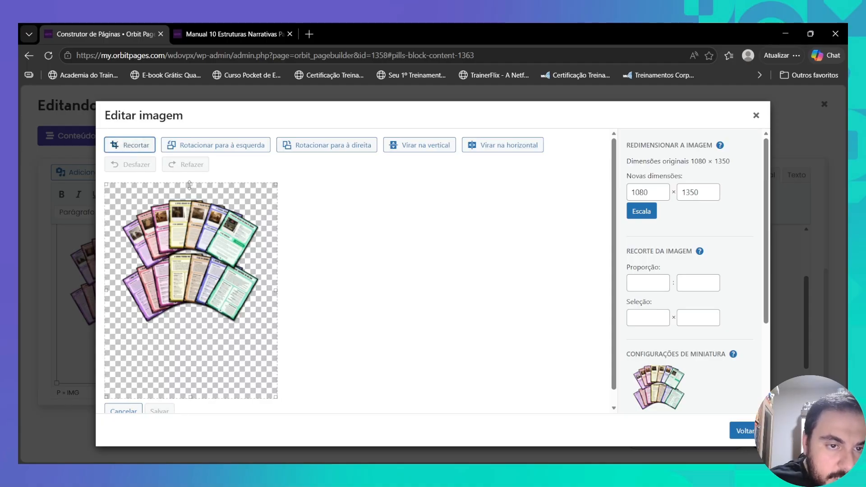
pyautogui.moveTo(190, 185); pyautogui.dragTo(189, 195)
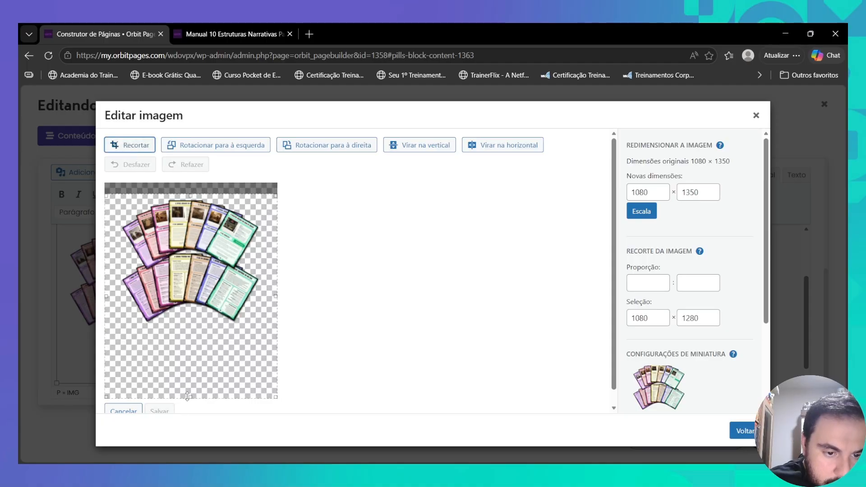
pyautogui.moveTo(186, 397); pyautogui.dragTo(213, 329)
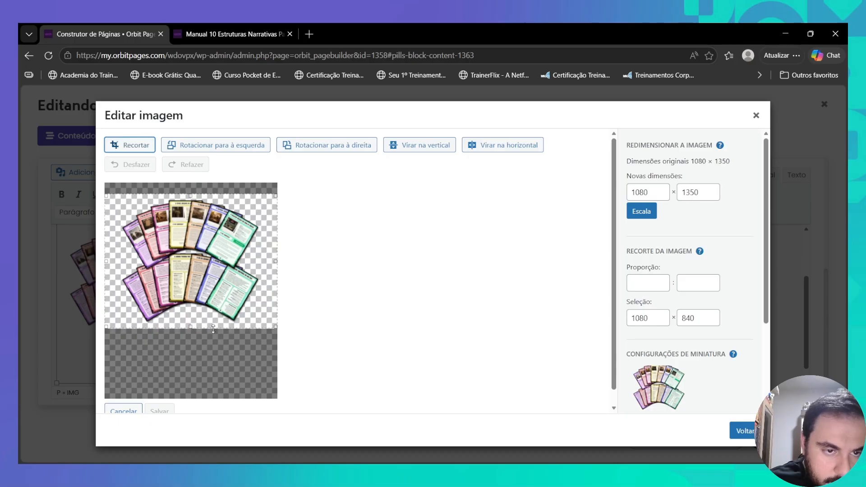
pyautogui.click(129, 145)
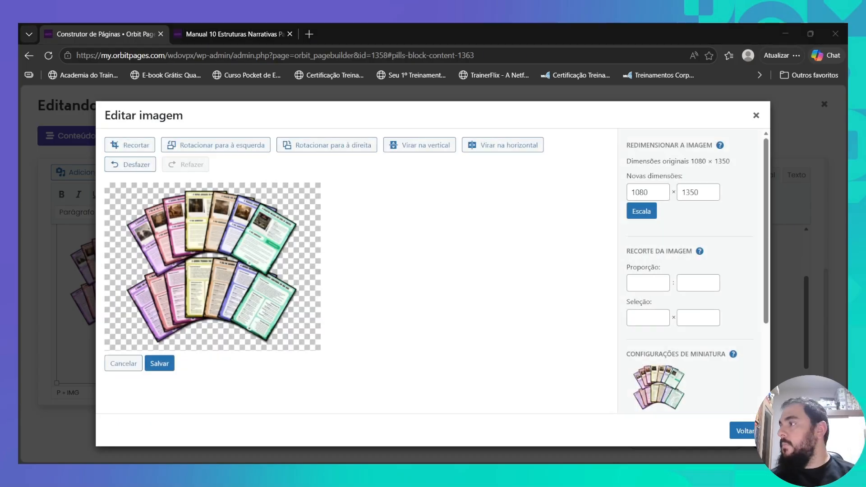
pyautogui.click(160, 363)
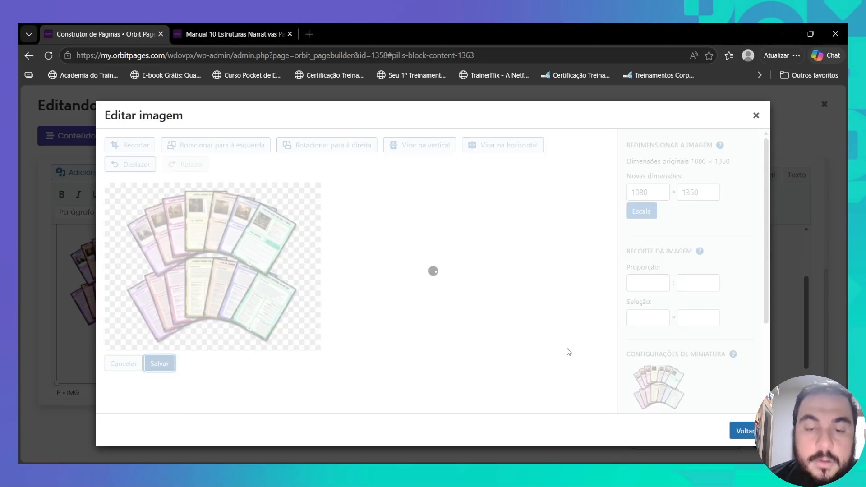
# - Give the cropped cards image a Tamanho personalizado display size and update it
pyautogui.click(745, 430)
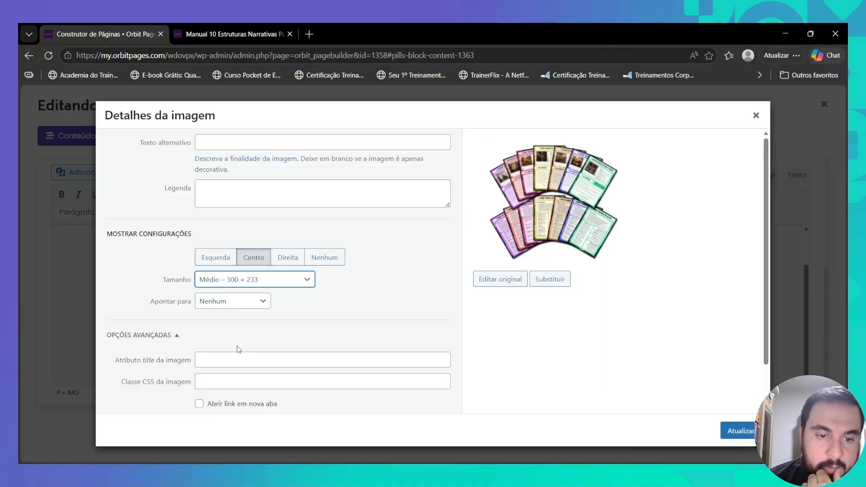
pyautogui.click(237, 343)
pyautogui.moveTo(203, 316); pyautogui.dragTo(201, 316)
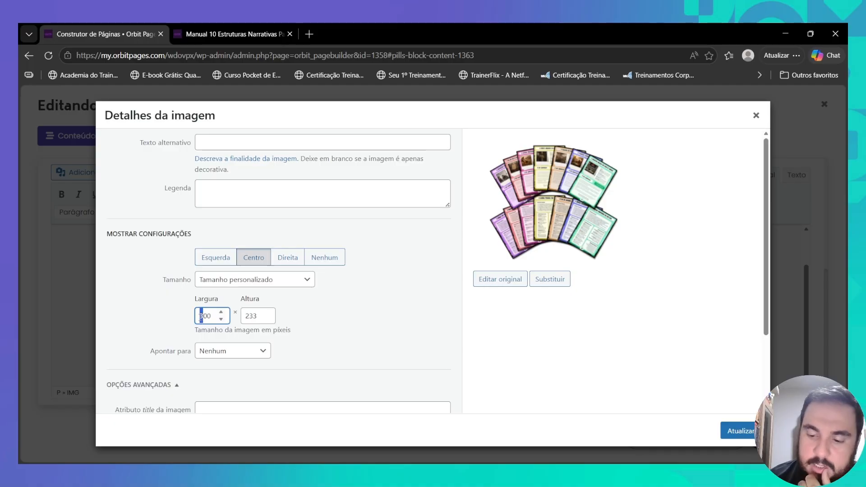
pyautogui.click(740, 431)
pyautogui.moveTo(313, 243); pyautogui.dragTo(626, 277)
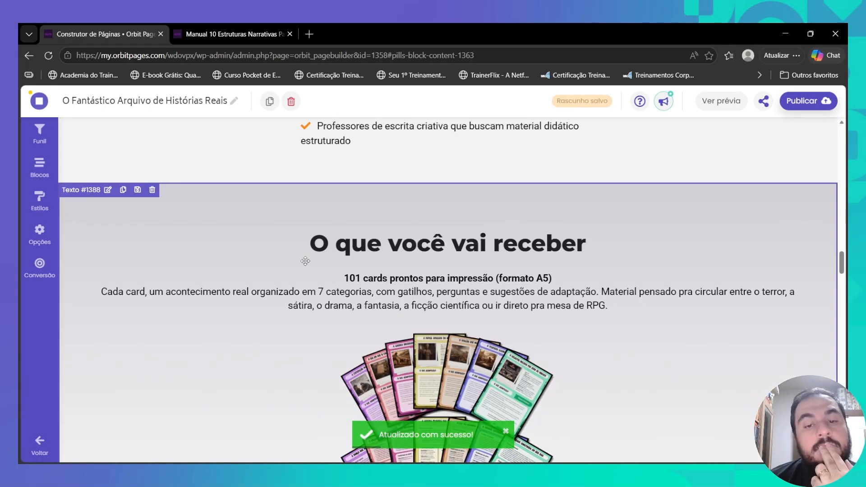
pyautogui.scroll(-6, 354, 282)
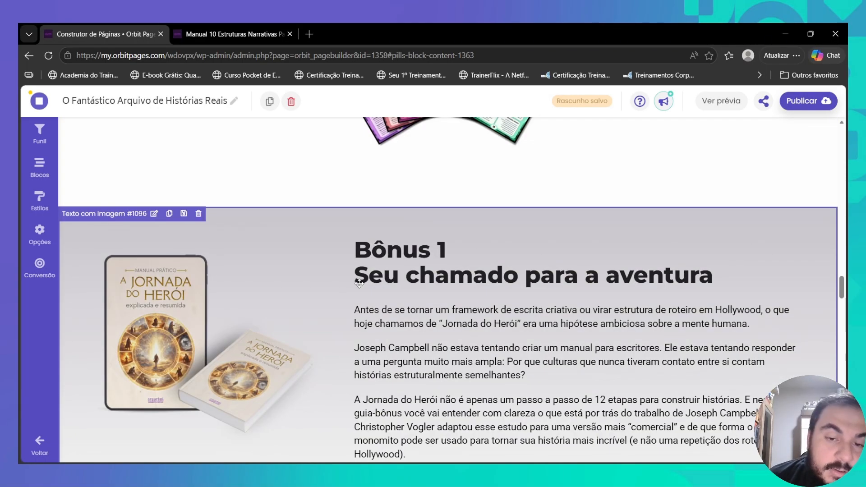
pyautogui.scroll(5, 306, 302)
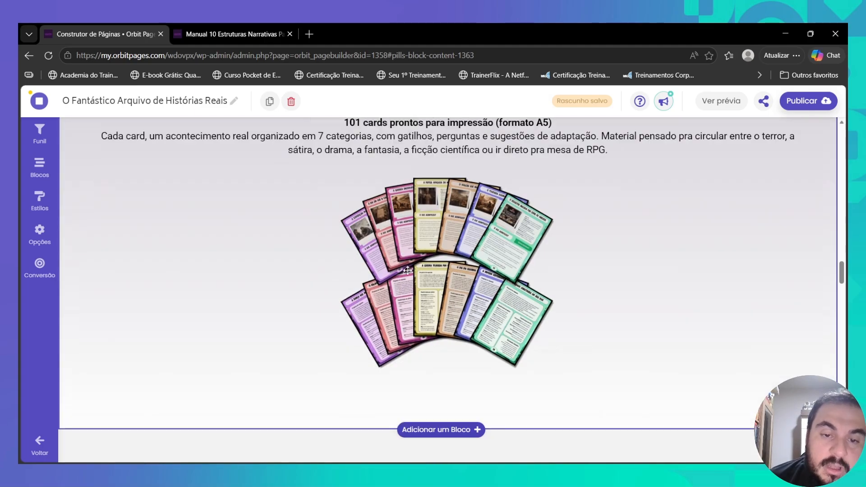
pyautogui.scroll(-8, 407, 271)
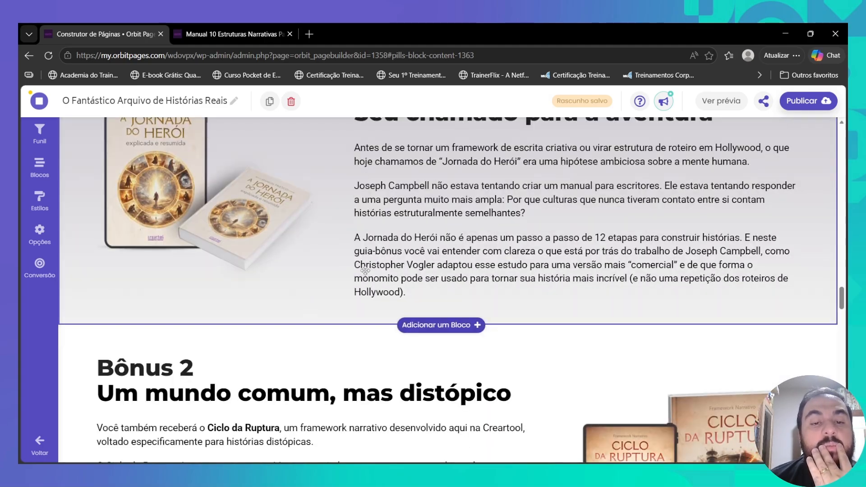
pyautogui.scroll(-10, 365, 270)
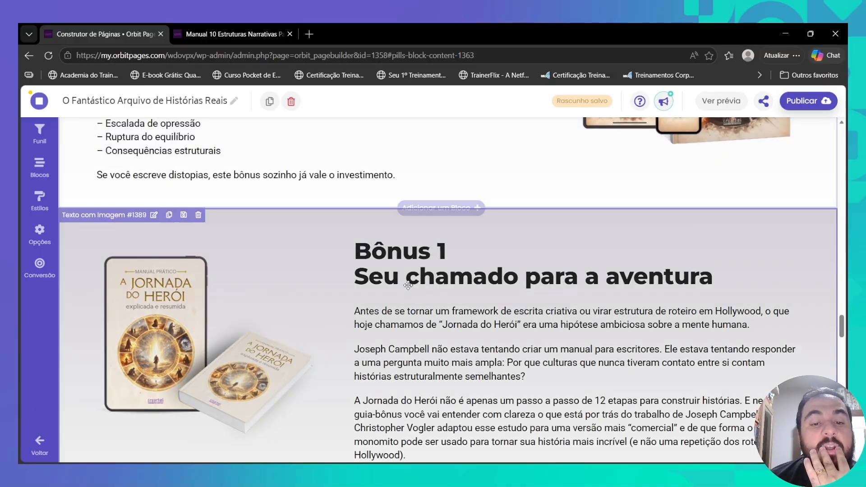
pyautogui.scroll(10, 408, 285)
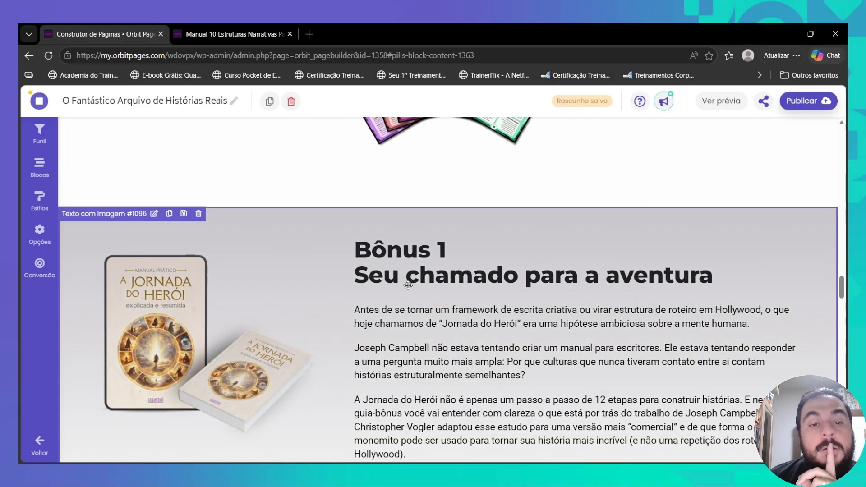
# - Add a Texto com Imagem block directly below the cards section
pyautogui.scroll(8, 408, 285)
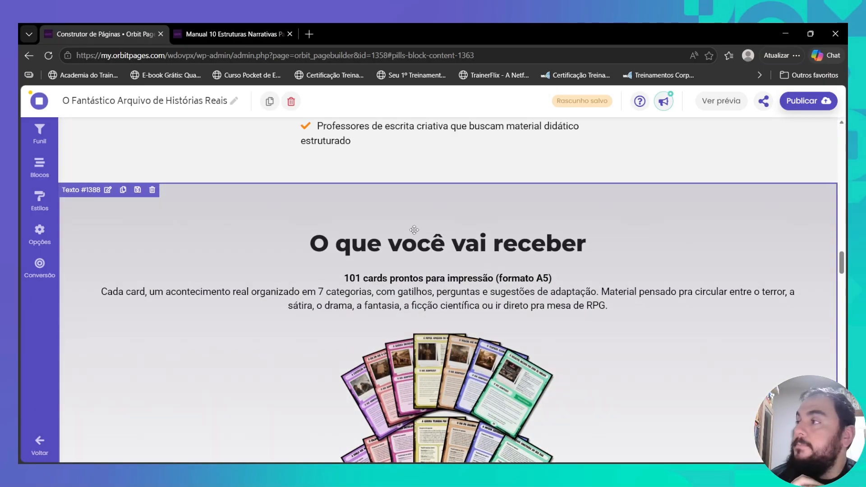
pyautogui.scroll(-3, 421, 267)
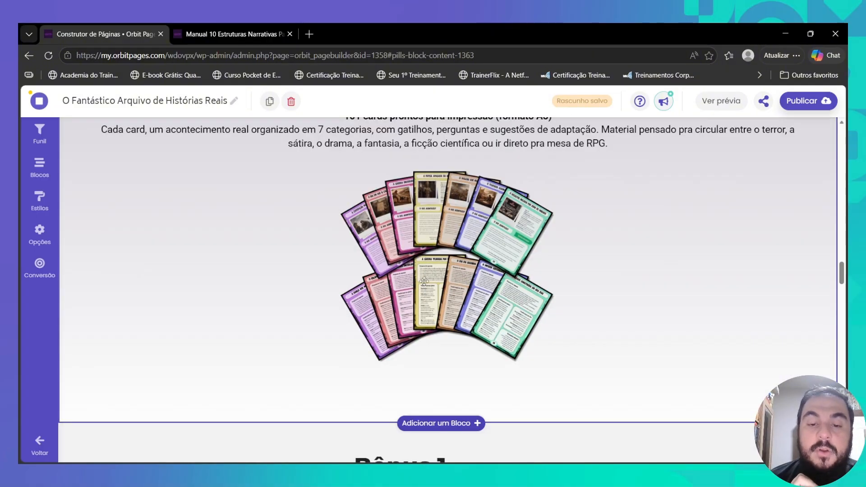
pyautogui.click(432, 424)
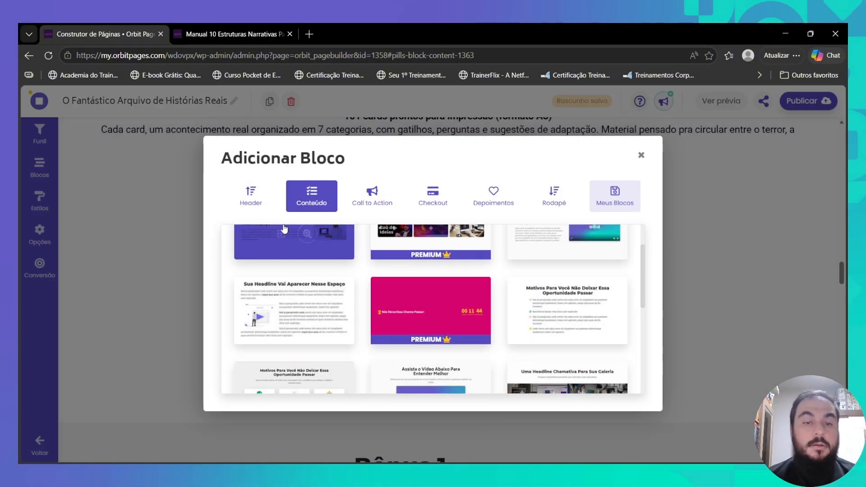
pyautogui.scroll(-3, 280, 305)
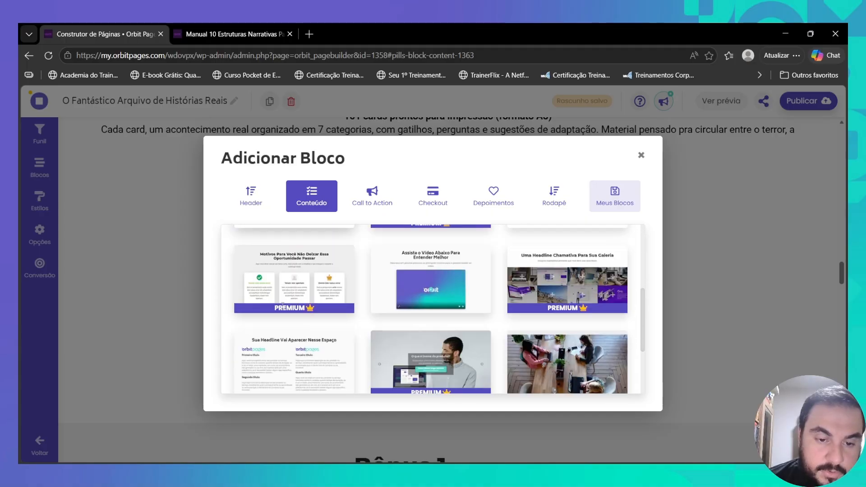
pyautogui.scroll(5, 283, 303)
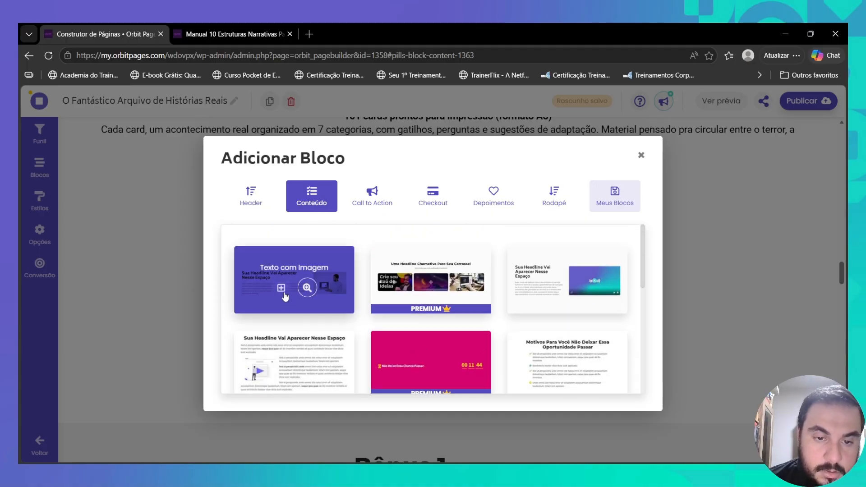
pyautogui.click(282, 291)
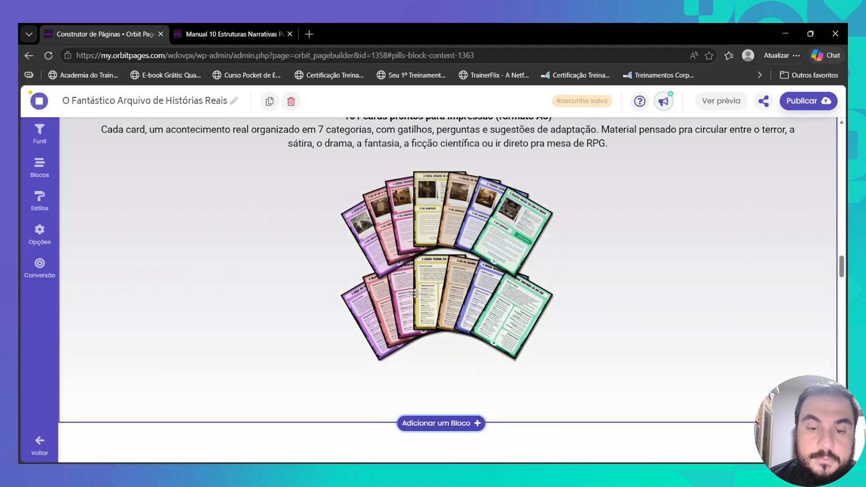
# - Set the 101 cards title line in the new block to 28px
pyautogui.click(416, 294)
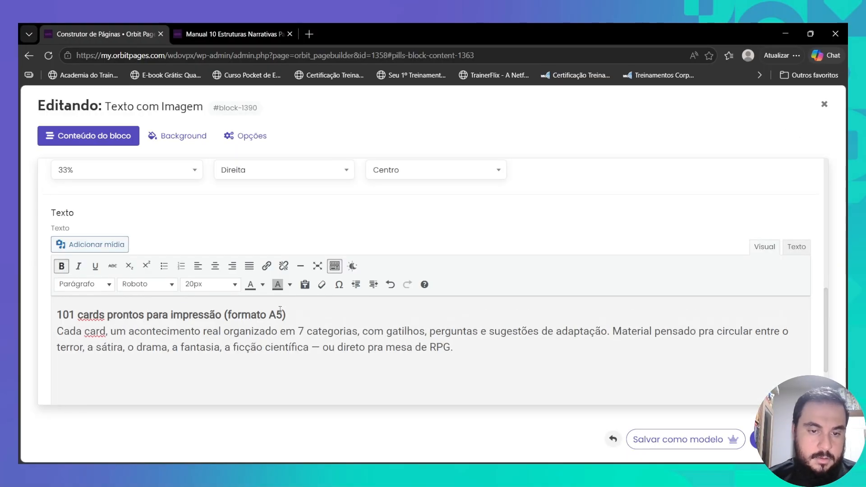
pyautogui.tripleClick(280, 310)
pyautogui.click(210, 284)
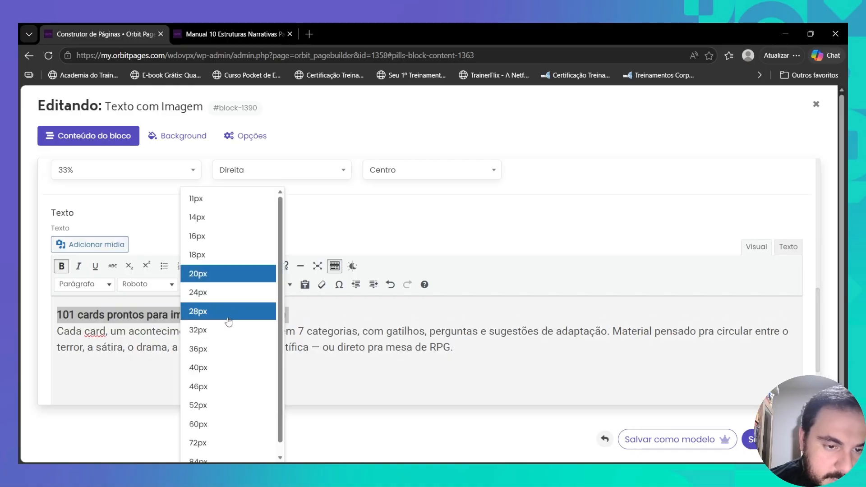
pyautogui.click(228, 311)
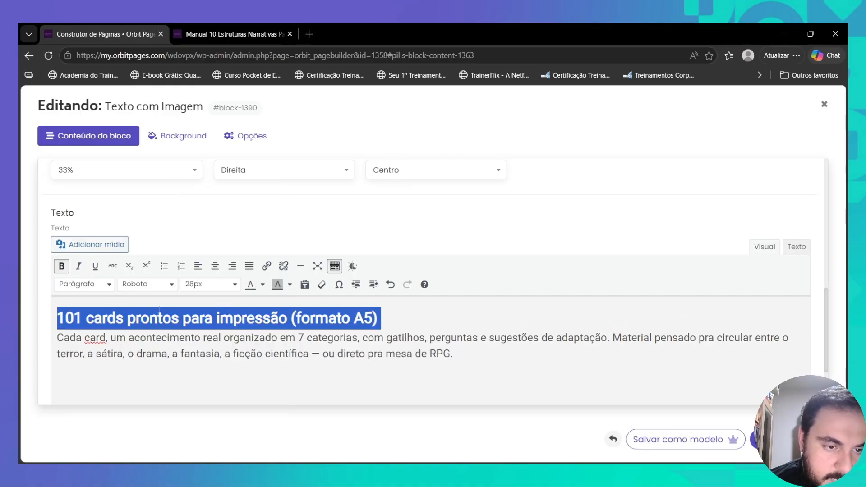
pyautogui.click(315, 354)
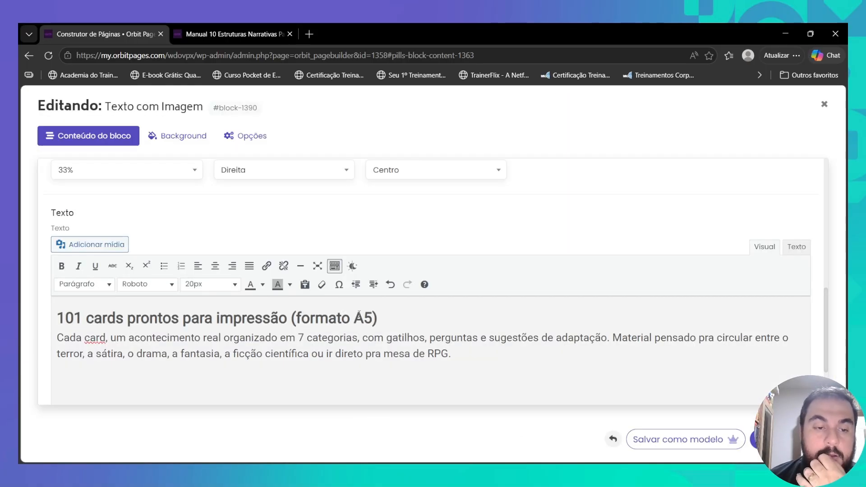
pyautogui.scroll(-5, 227, 270)
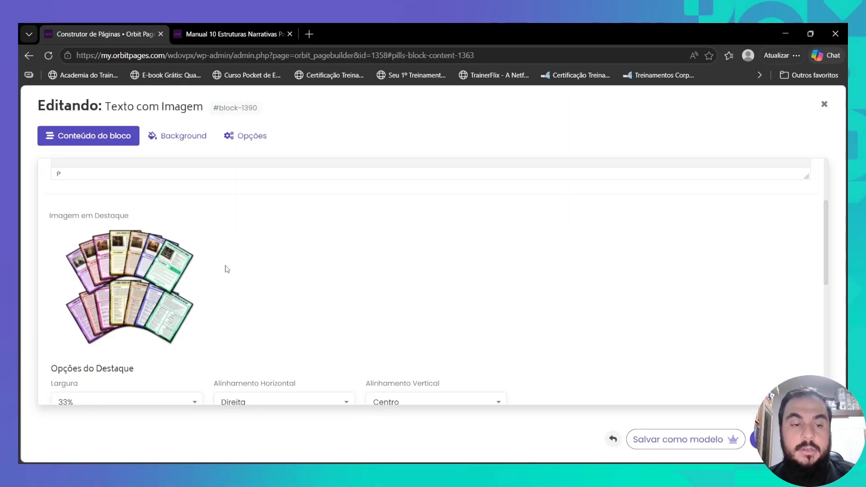
pyautogui.scroll(5, 227, 269)
# - Retype the headline as 'O que você vai receber' in Título 3 format
pyautogui.tripleClick(160, 282)
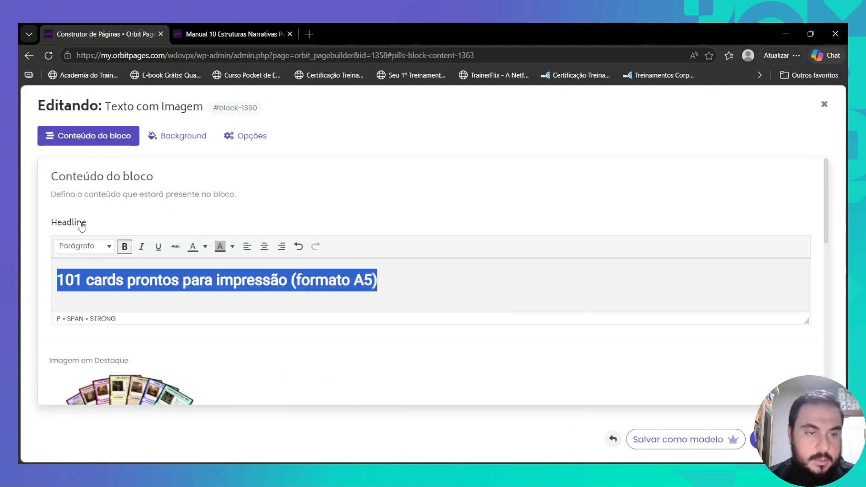
pyautogui.click(95, 247)
pyautogui.click(100, 338)
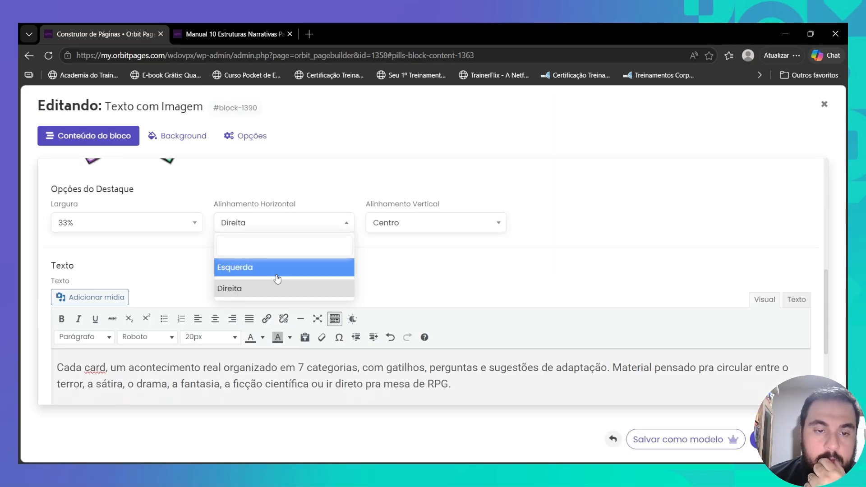
pyautogui.write('O que você va')
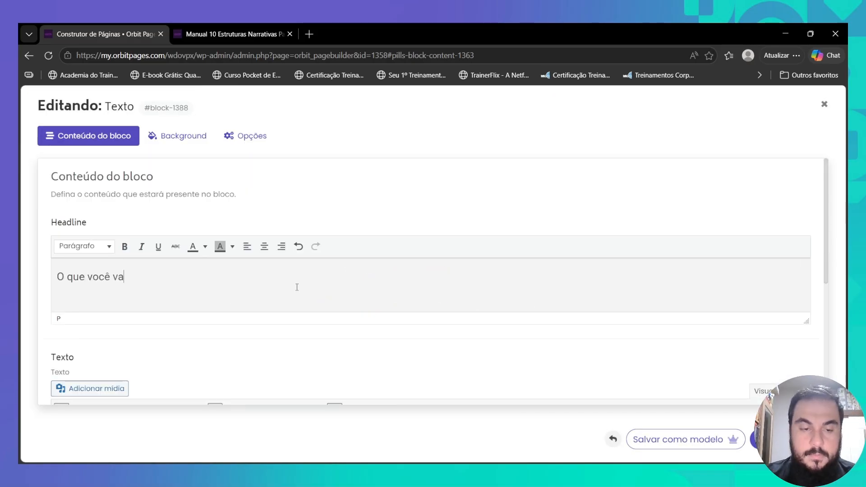
pyautogui.write('i receber')
pyautogui.click(84, 247)
pyautogui.click(90, 338)
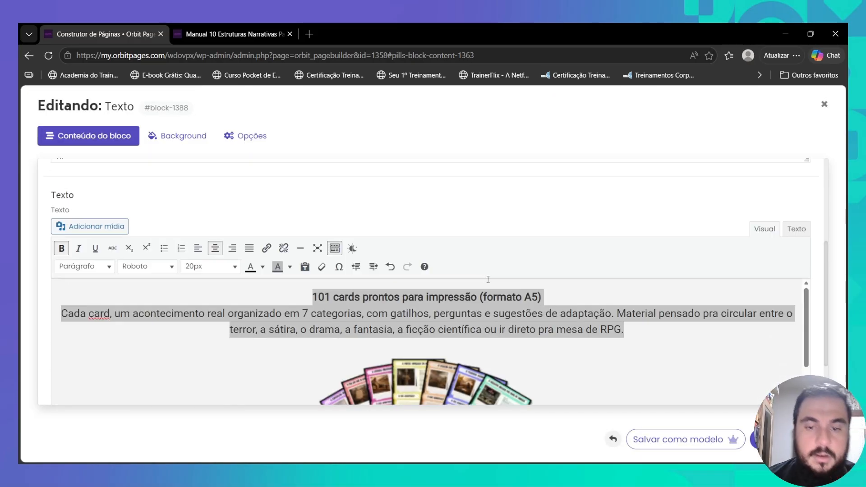
pyautogui.moveTo(488, 279); pyautogui.dragTo(496, 397)
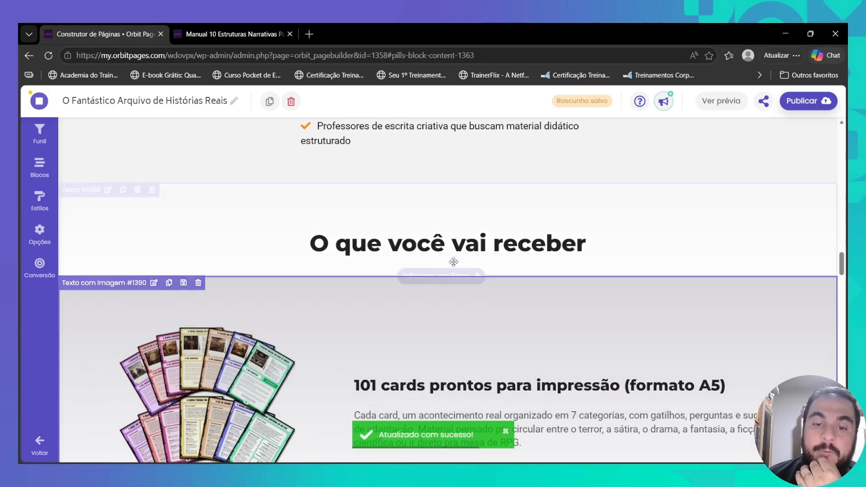
# - Set the block's top margin to Mínima and enlarge the description font size
pyautogui.scroll(-3, 453, 262)
pyautogui.scroll(3, 404, 300)
pyautogui.scroll(-2, 327, 243)
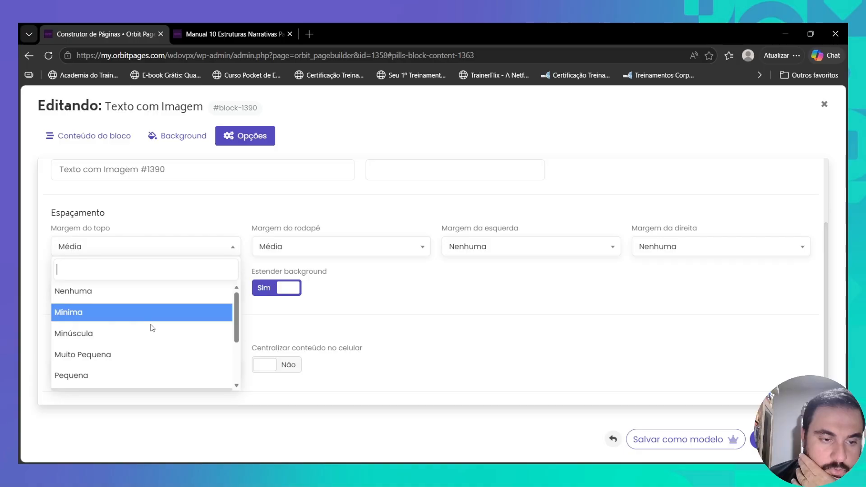
pyautogui.click(153, 316)
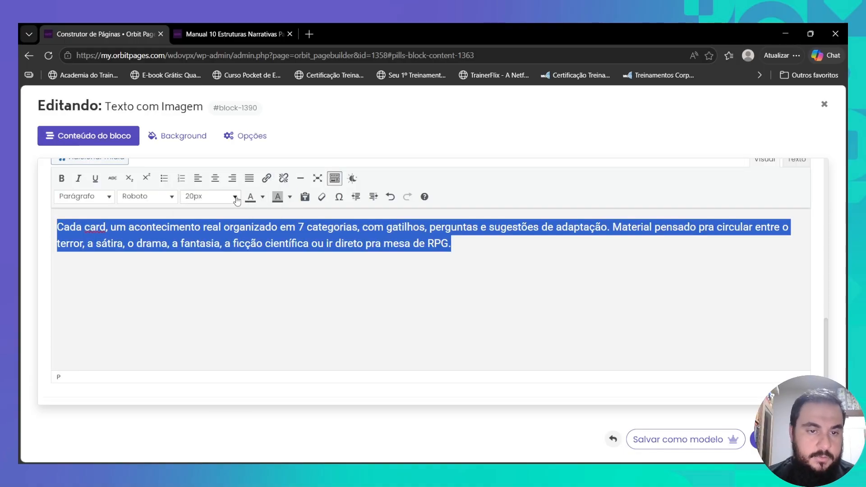
pyautogui.click(236, 199)
pyautogui.click(209, 293)
# - Make the '101 cards prontos para impressão (formato A5)' heading Título 2
pyautogui.scroll(5, 210, 289)
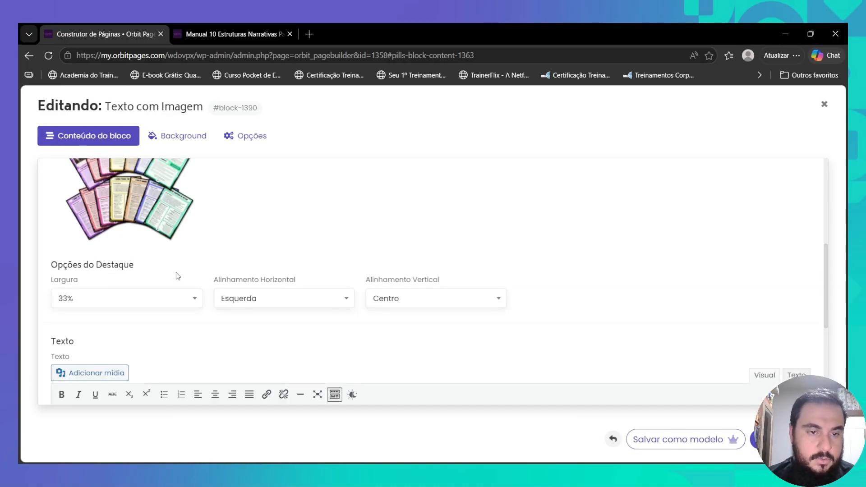
pyautogui.scroll(3, 178, 276)
pyautogui.moveTo(57, 194); pyautogui.dragTo(403, 197)
pyautogui.click(90, 161)
pyautogui.click(108, 236)
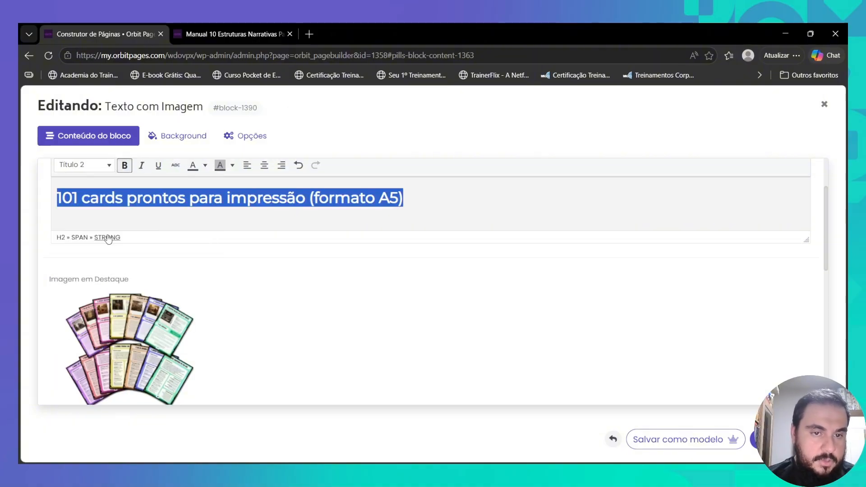
pyautogui.scroll(-7, 280, 267)
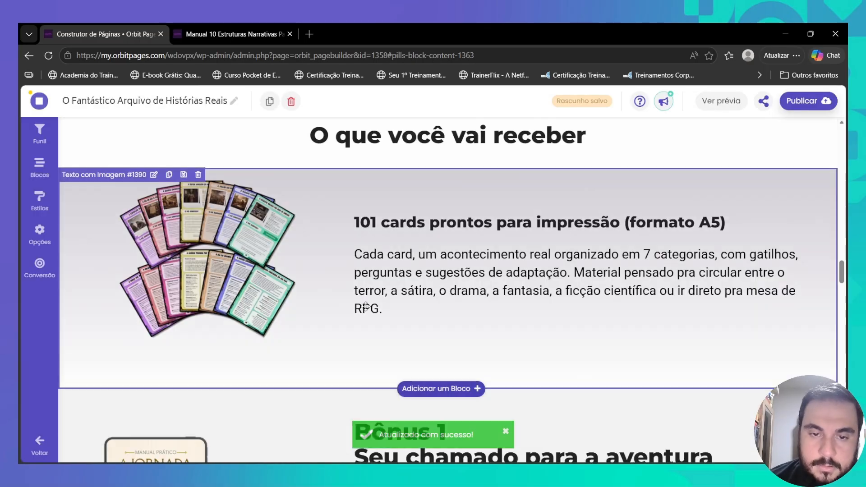
pyautogui.scroll(-3, 401, 269)
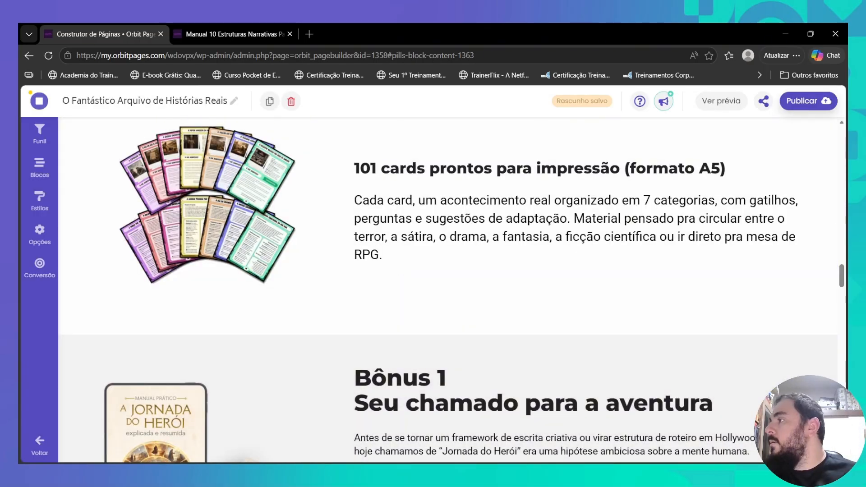
# - Make the Bônus 1 headline Título 2 and change it to 'Bônus 2 / 22 Cards Extras'
pyautogui.scroll(-3, 399, 272)
pyautogui.click(154, 178)
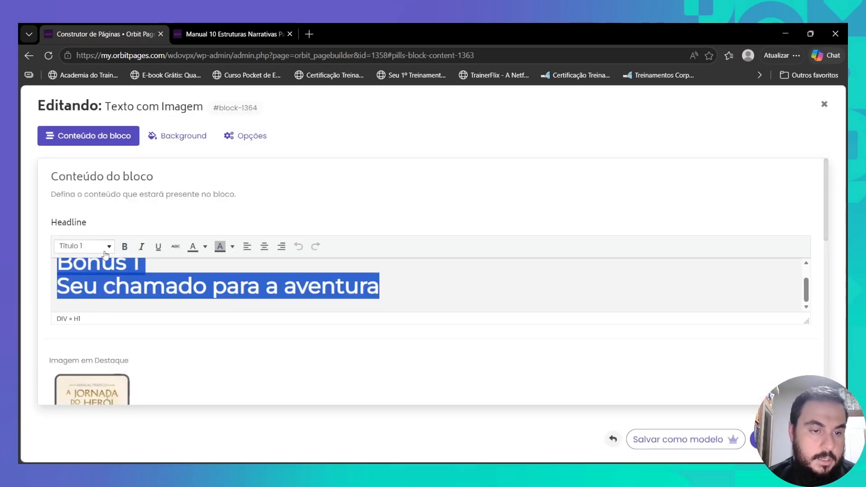
pyautogui.click(104, 251)
pyautogui.click(90, 316)
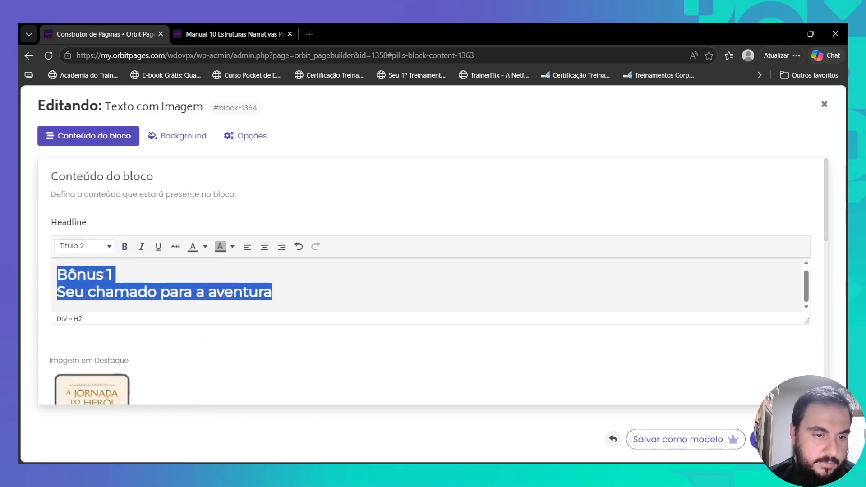
pyautogui.click(113, 274)
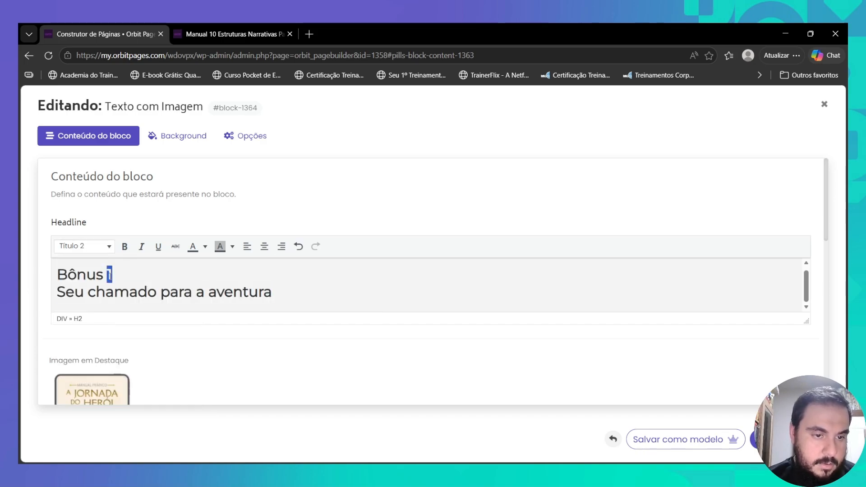
pyautogui.write('2')
pyautogui.tripleClick(74, 294)
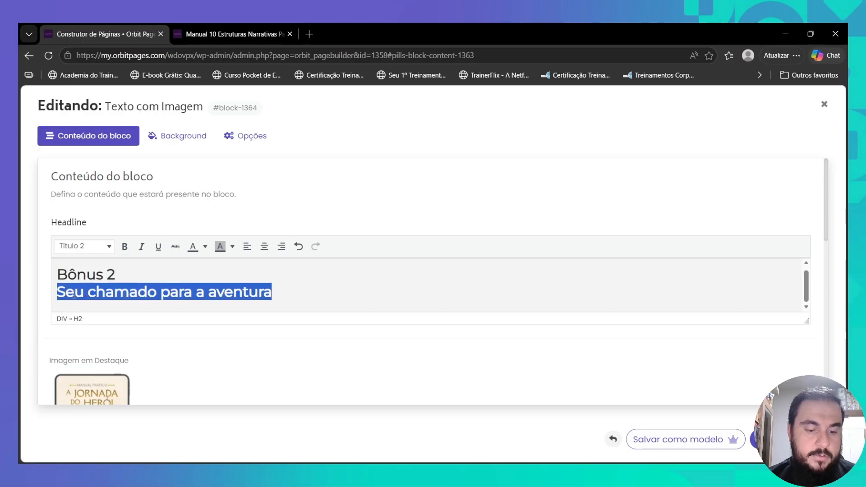
pyautogui.write('22 Card')
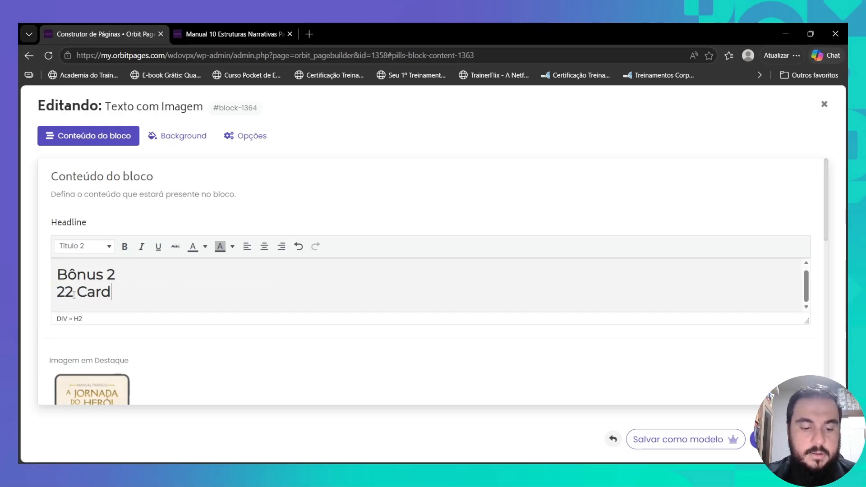
pyautogui.write('s Extras')
# - Begin replacing the block's featured image with a file from the computer
pyautogui.scroll(-3, 100, 292)
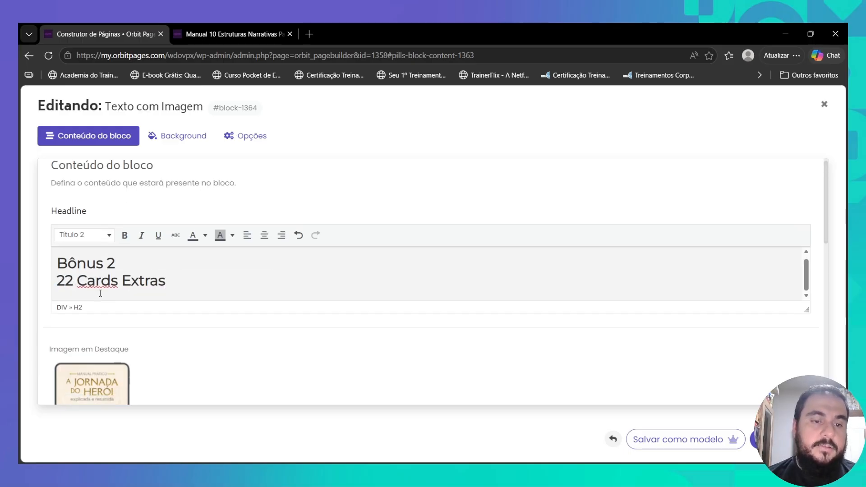
pyautogui.click(101, 293)
pyautogui.click(441, 283)
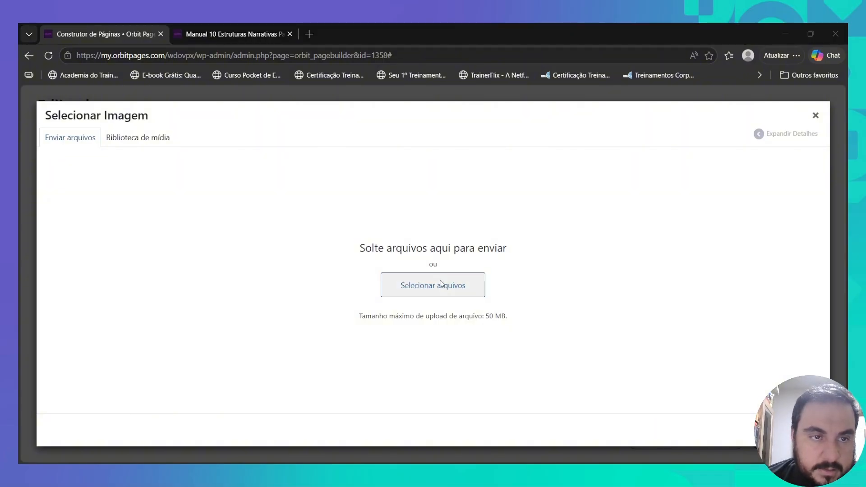
# - Upload the three-cards PNG and crop its bottom, left and right edges
pyautogui.doubleClick(403, 327)
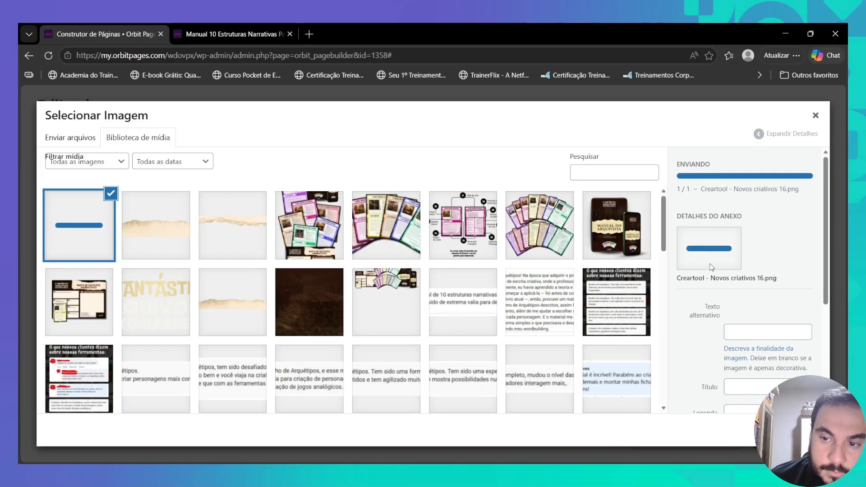
pyautogui.click(698, 285)
pyautogui.moveTo(46, 286); pyautogui.dragTo(218, 399)
pyautogui.moveTo(132, 399); pyautogui.dragTo(132, 382)
pyautogui.moveTo(45, 334); pyautogui.dragTo(58, 334)
pyautogui.moveTo(218, 334); pyautogui.dragTo(205, 334)
pyautogui.click(71, 145)
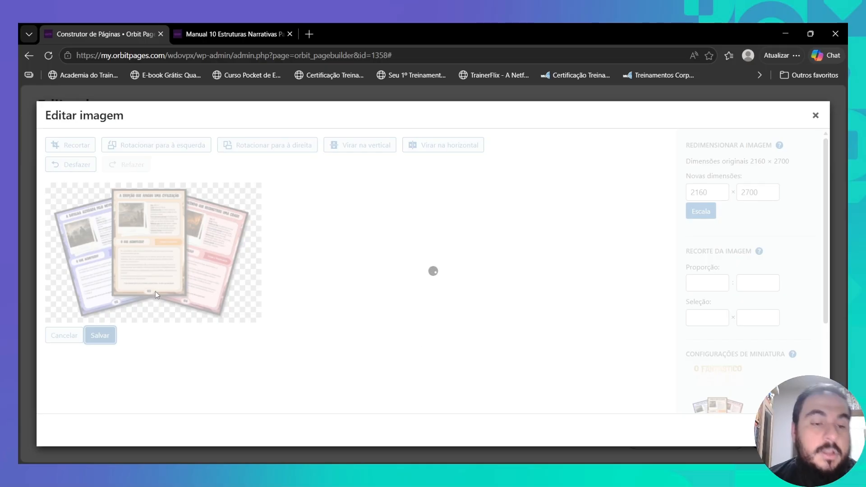
# - Set the cropped image as Imagem em Destaque and save the block
pyautogui.click(792, 430)
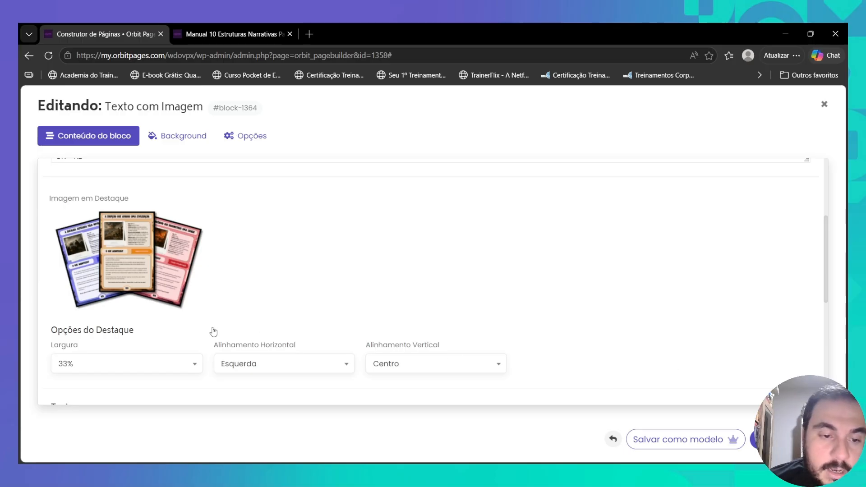
pyautogui.moveTo(127, 292)
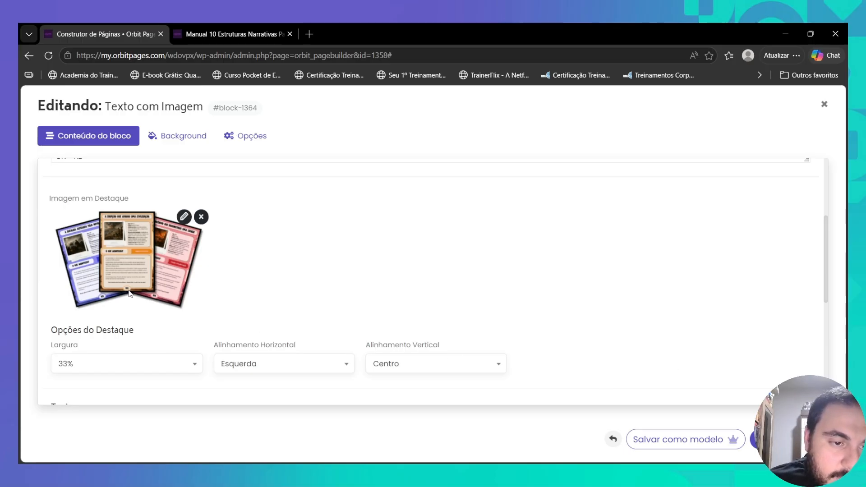
pyautogui.scroll(3, 537, 326)
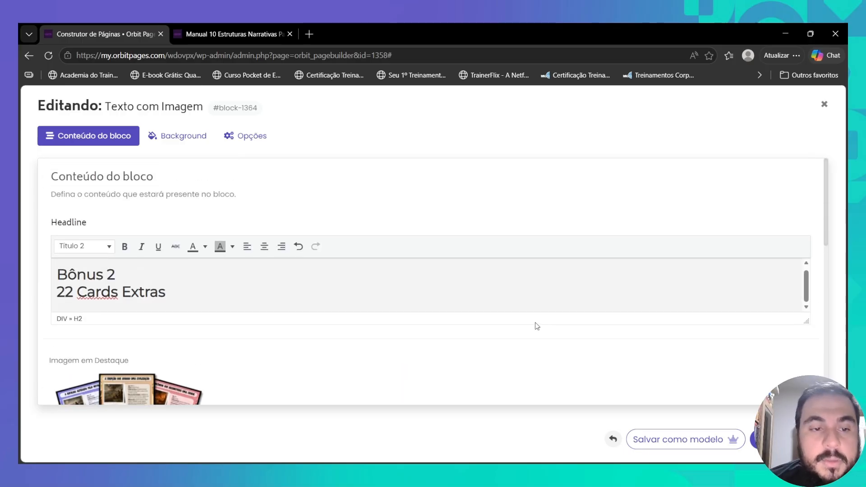
pyautogui.scroll(-5, 536, 325)
pyautogui.moveTo(123, 234)
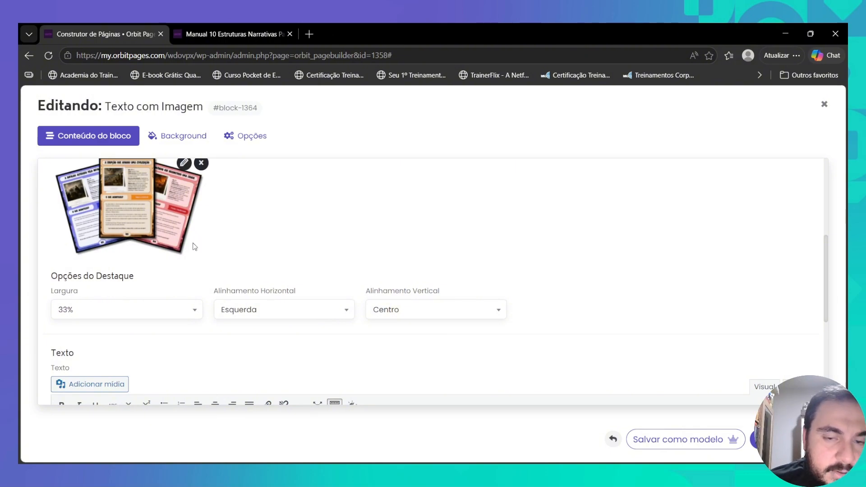
pyautogui.click(788, 439)
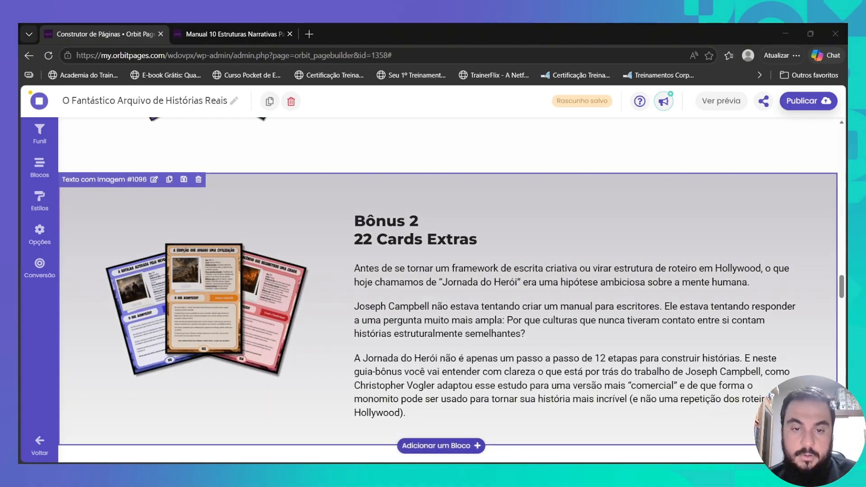
# - Replace the bonus description with the pasted text plus 'e inúmeras novas possibilidades para suas histórias'
pyautogui.click(464, 324)
pyautogui.scroll(-5, 259, 299)
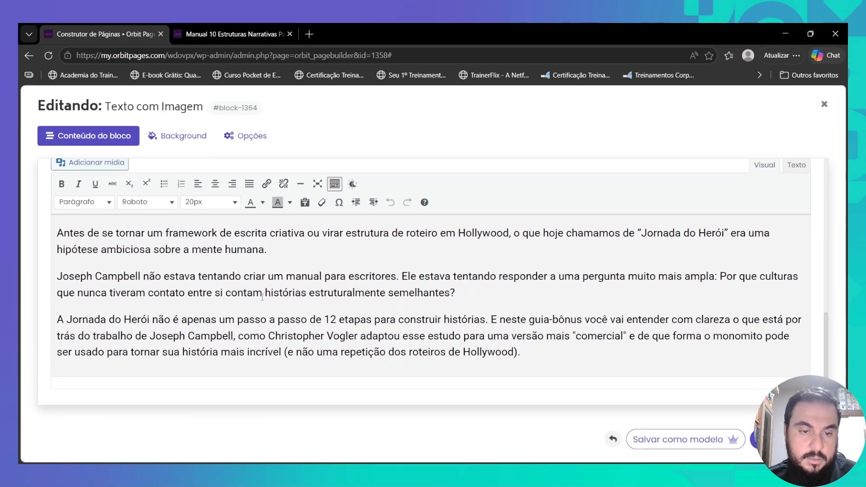
pyautogui.click(261, 296)
pyautogui.hotkey('ctrl', 'a')
pyautogui.write('Mais 22 acontecimentos além dos 101. Mesmo padrão, mesma profundidade. Você compra 101 e leva 123.')
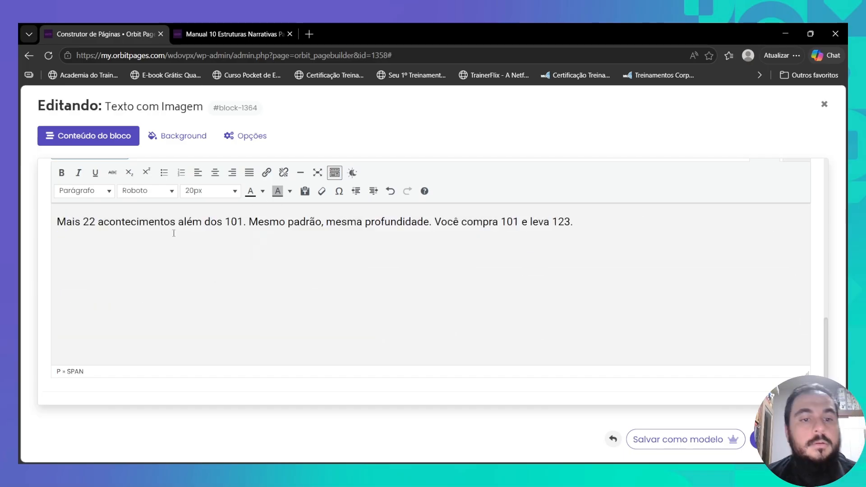
pyautogui.click(431, 222)
pyautogui.write('e inúmeras novas possibilidades para suas histórias')
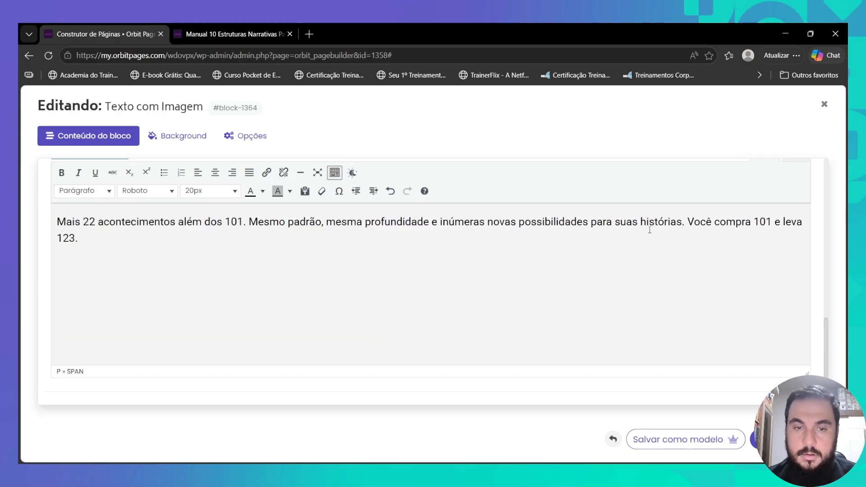
pyautogui.write('ilhos narrativos')
pyautogui.click(783, 440)
# - Renumber the 22 Cards Extras headline from Bônus 2 to Bônus 1 and save
pyautogui.scroll(7, 433, 290)
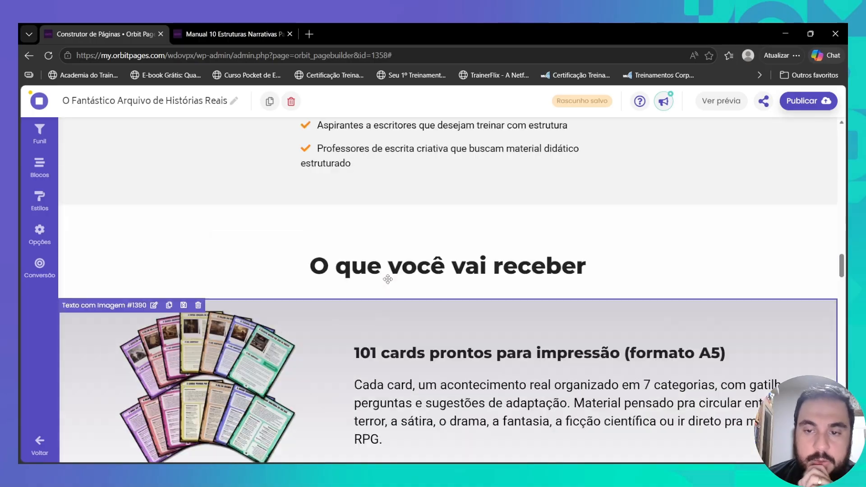
pyautogui.scroll(-1, 361, 289)
pyautogui.scroll(-5, 337, 297)
pyautogui.scroll(1, 361, 271)
pyautogui.scroll(-5, 384, 248)
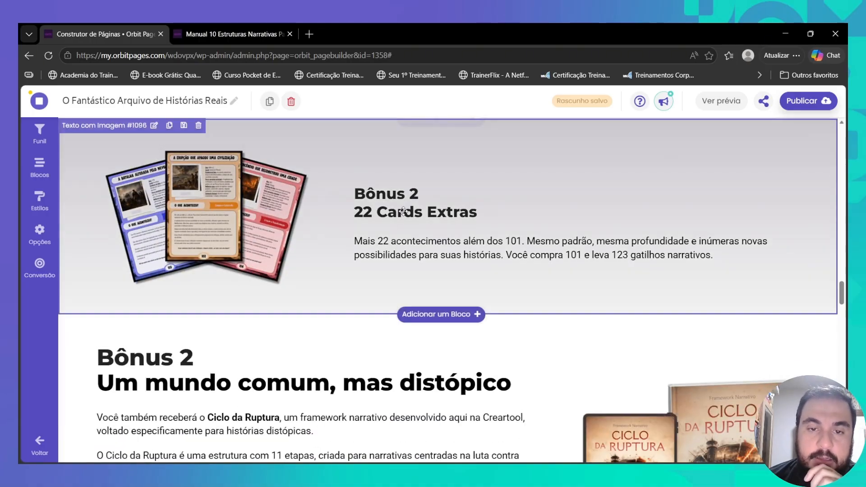
pyautogui.scroll(3, 404, 214)
pyautogui.scroll(-3, 404, 215)
pyautogui.click(387, 195)
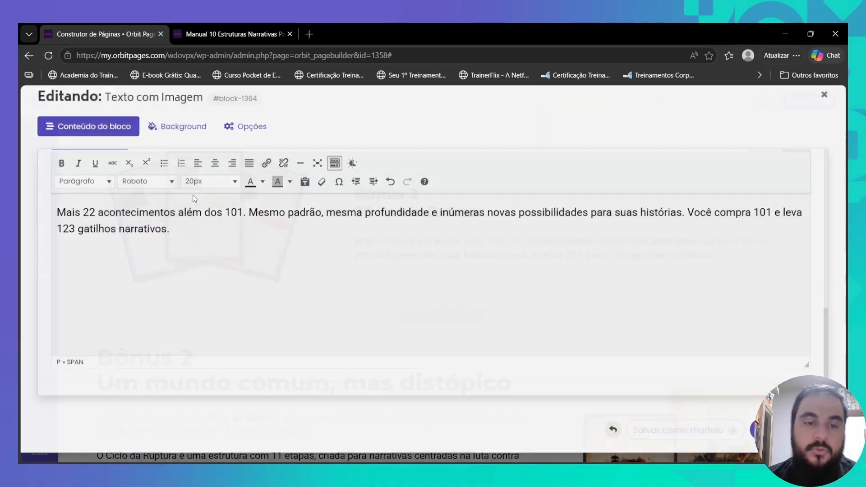
pyautogui.scroll(9, 127, 207)
pyautogui.click(116, 278)
pyautogui.press('BackSpace')
pyautogui.write('1')
pyautogui.click(783, 439)
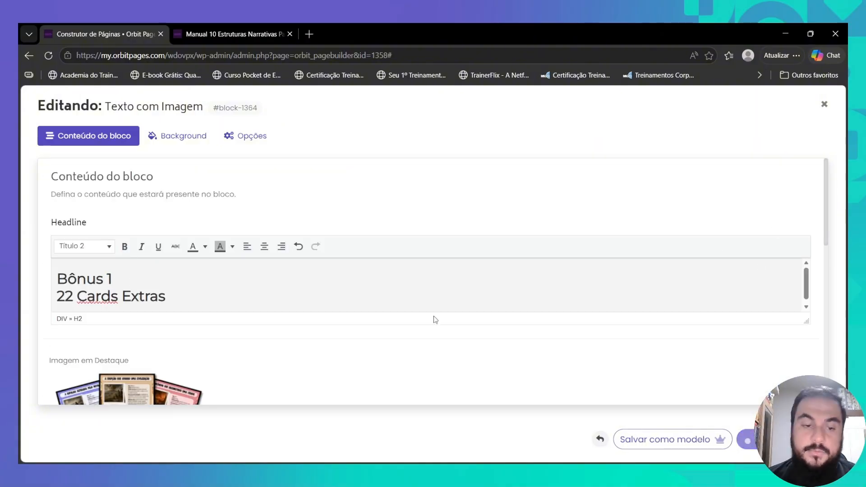
pyautogui.scroll(-4, 316, 288)
pyautogui.click(196, 214)
# - Delete the 'Um mundo comum, mas distópico' bonus block
pyautogui.click(406, 298)
pyautogui.scroll(6, 302, 214)
pyautogui.scroll(-7, 383, 263)
pyautogui.click(196, 160)
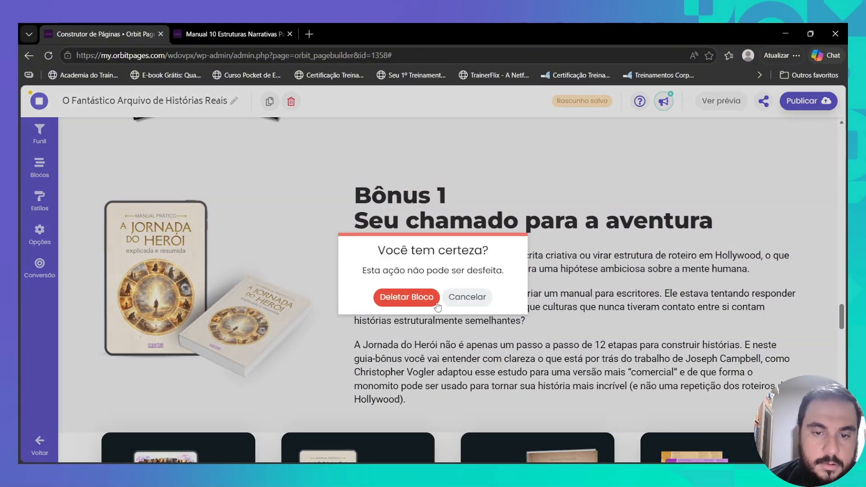
pyautogui.click(408, 297)
pyautogui.scroll(12, 271, 234)
pyautogui.scroll(-3, 478, 190)
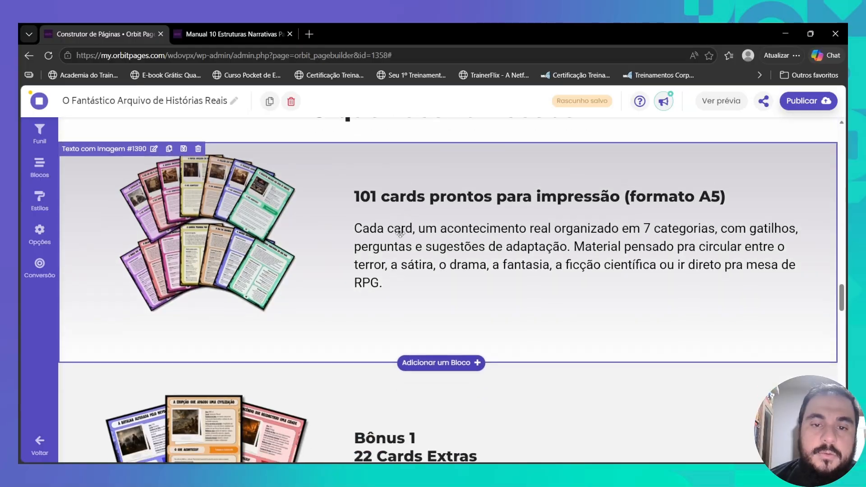
pyautogui.scroll(2, 433, 238)
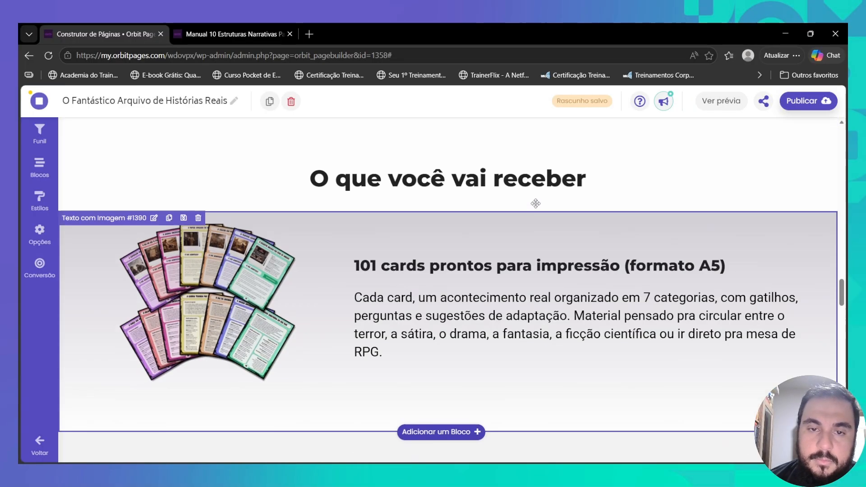
pyautogui.scroll(-5, 439, 253)
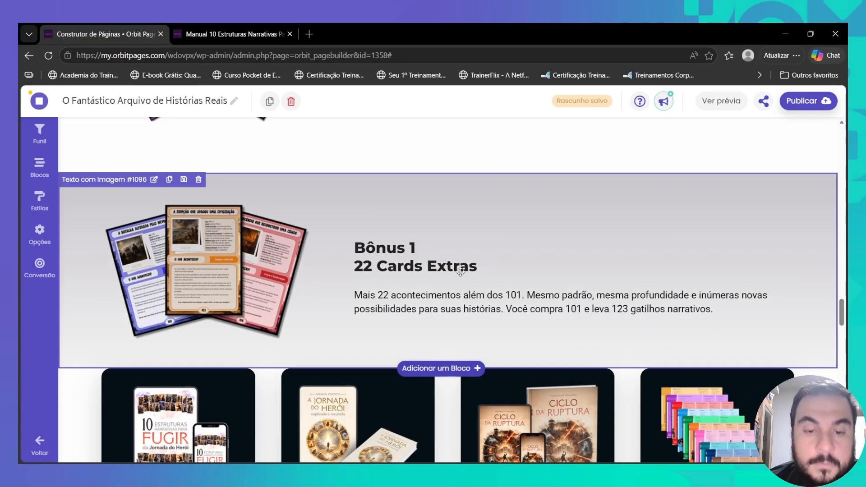
pyautogui.scroll(6, 461, 272)
pyautogui.scroll(-5, 460, 272)
pyautogui.scroll(4, 461, 276)
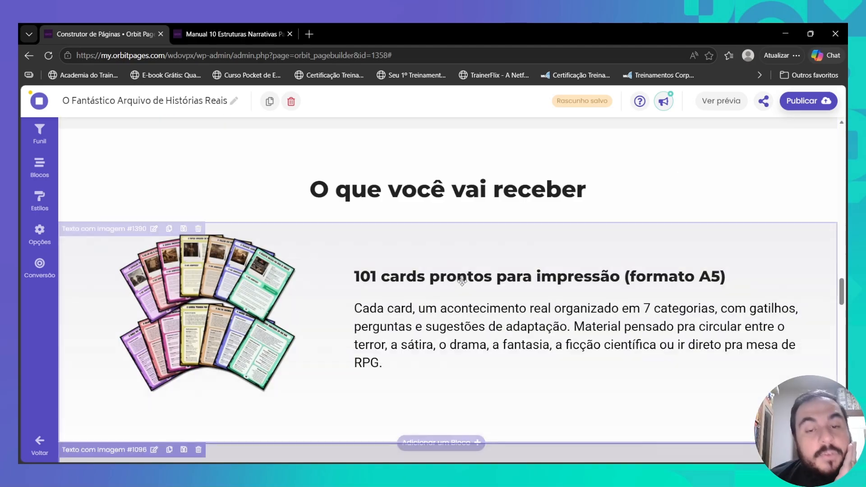
pyautogui.scroll(1, 462, 281)
pyautogui.scroll(-6, 461, 289)
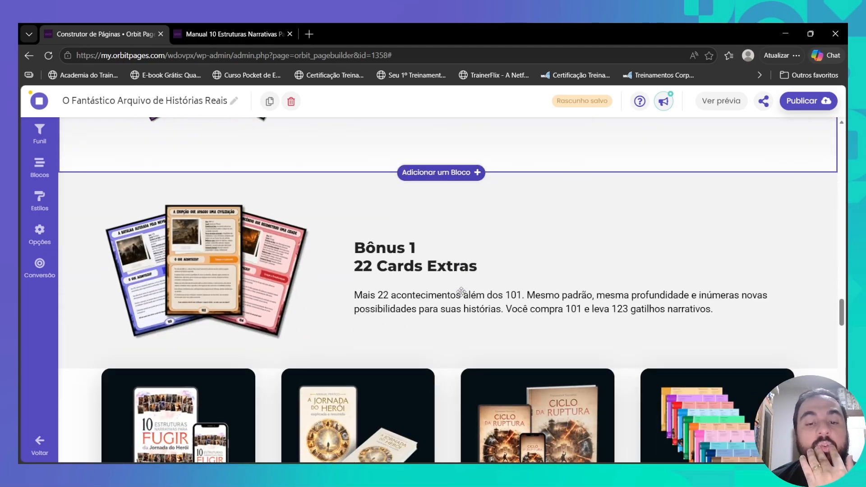
pyautogui.scroll(-4, 390, 270)
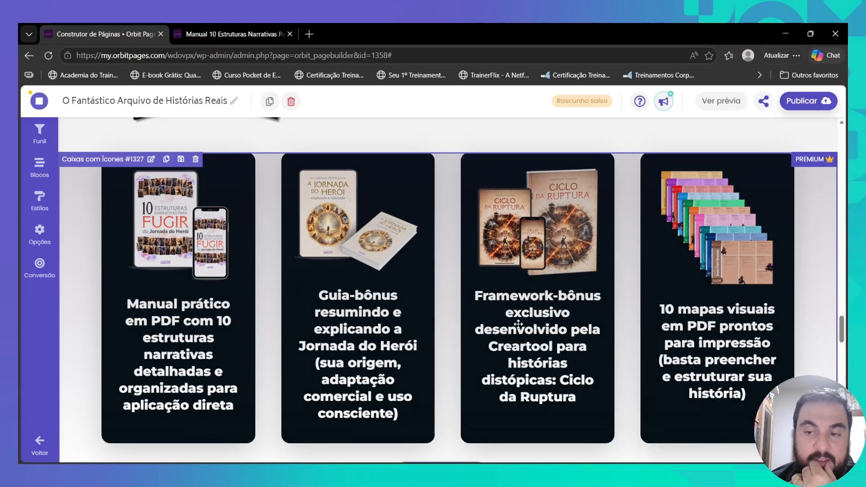
pyautogui.scroll(6, 519, 324)
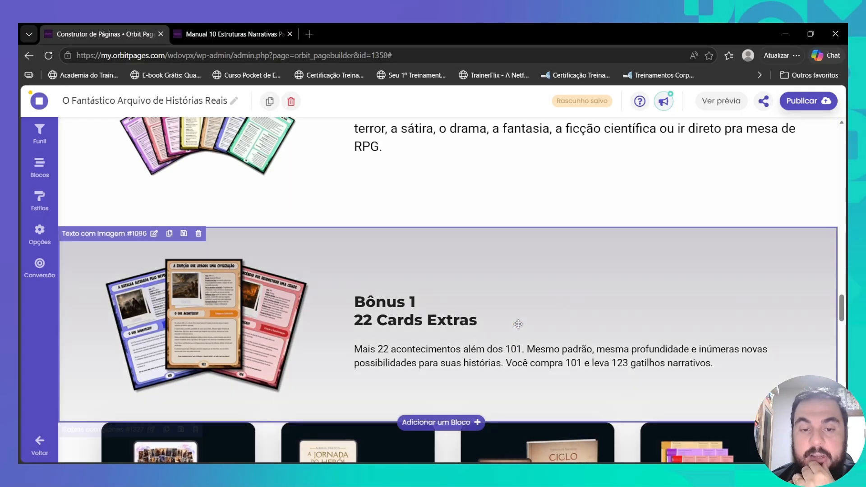
pyautogui.scroll(2, 385, 269)
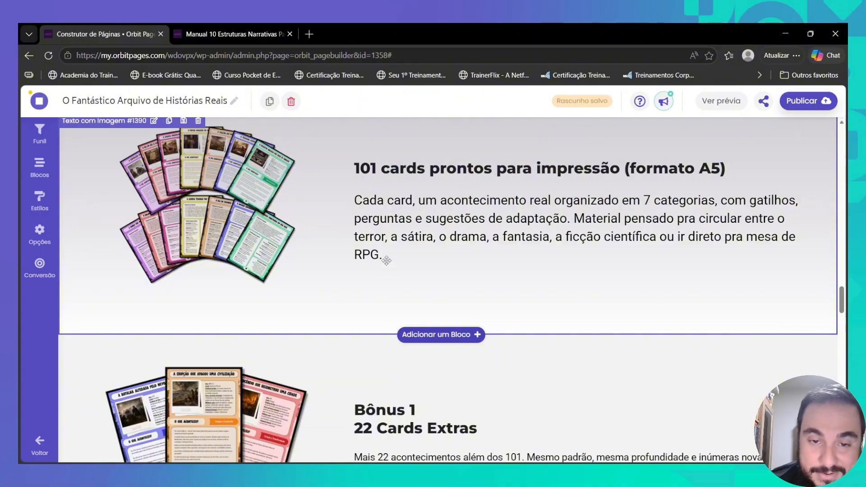
pyautogui.scroll(3, 387, 260)
pyautogui.scroll(-2, 420, 338)
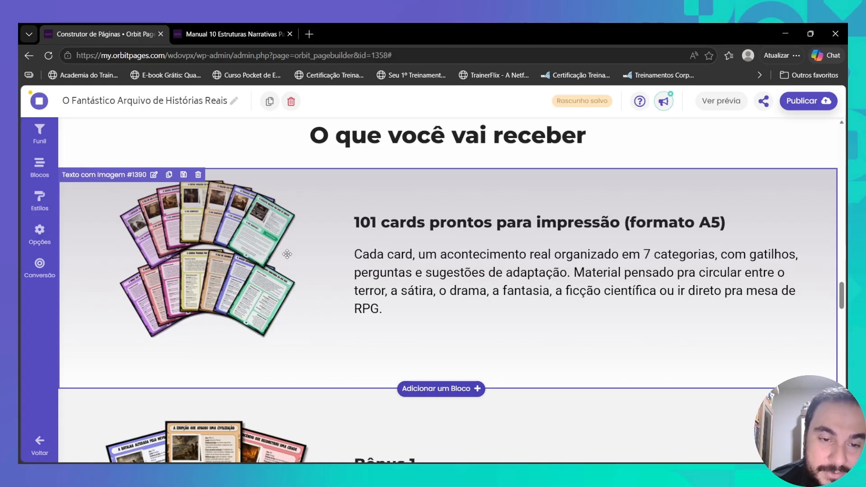
pyautogui.scroll(2, 287, 254)
pyautogui.scroll(-2, 370, 234)
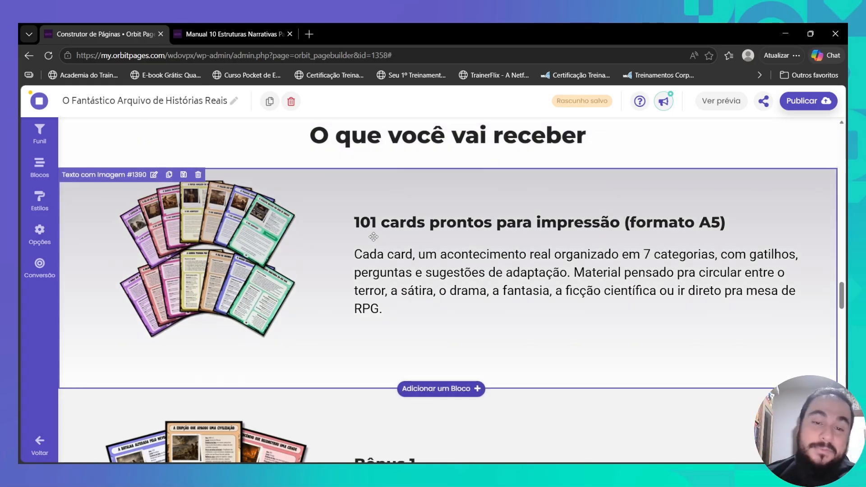
pyautogui.scroll(-4, 374, 237)
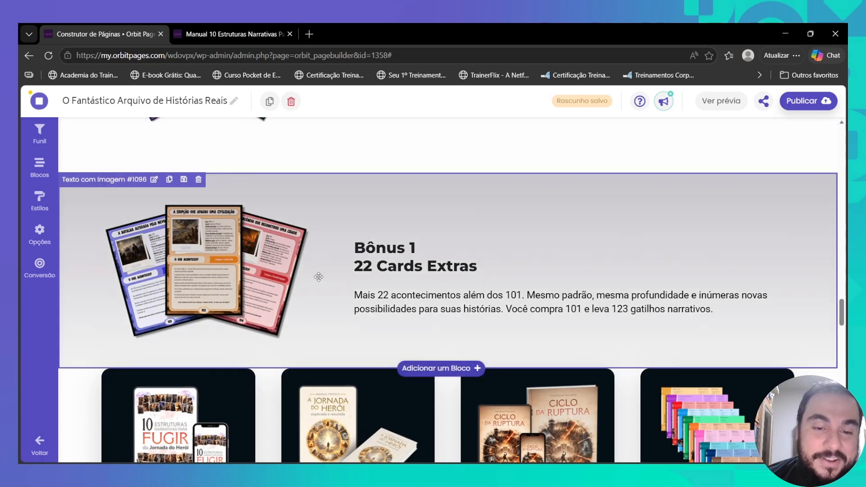
pyautogui.scroll(-4, 318, 277)
pyautogui.scroll(3, 314, 280)
pyautogui.scroll(-6, 284, 294)
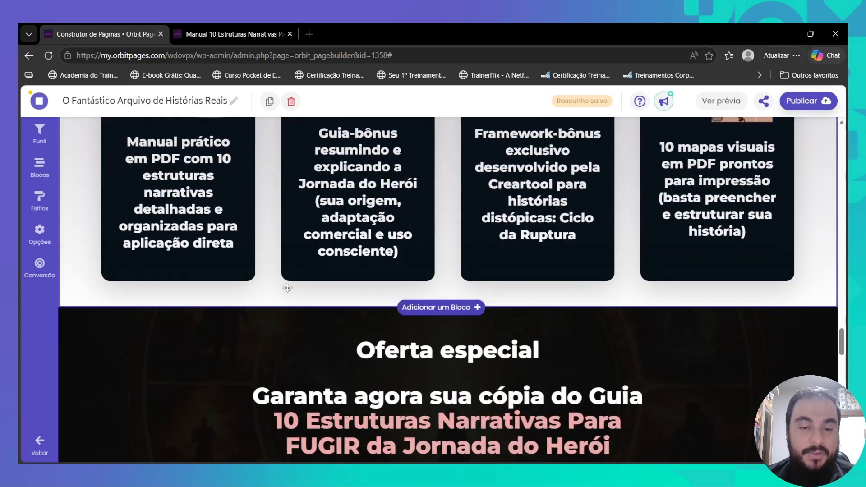
pyautogui.scroll(5, 287, 288)
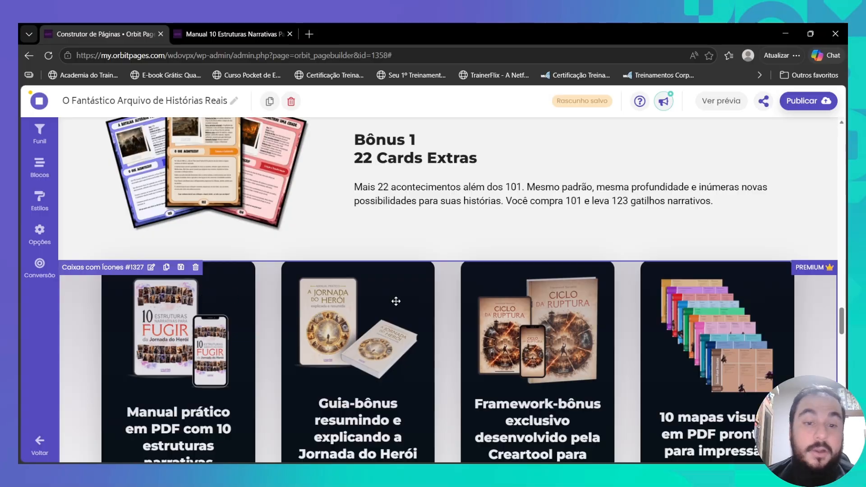
# - Set the Caixas com Ícones block to 3 items per row
pyautogui.click(211, 296)
pyautogui.scroll(-6, 400, 275)
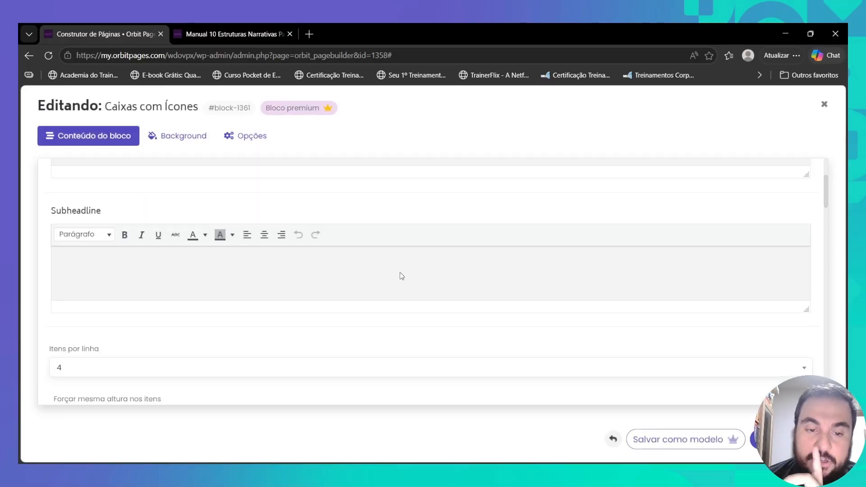
pyautogui.scroll(1, 547, 266)
pyautogui.scroll(-2, 585, 273)
pyautogui.scroll(1, 641, 275)
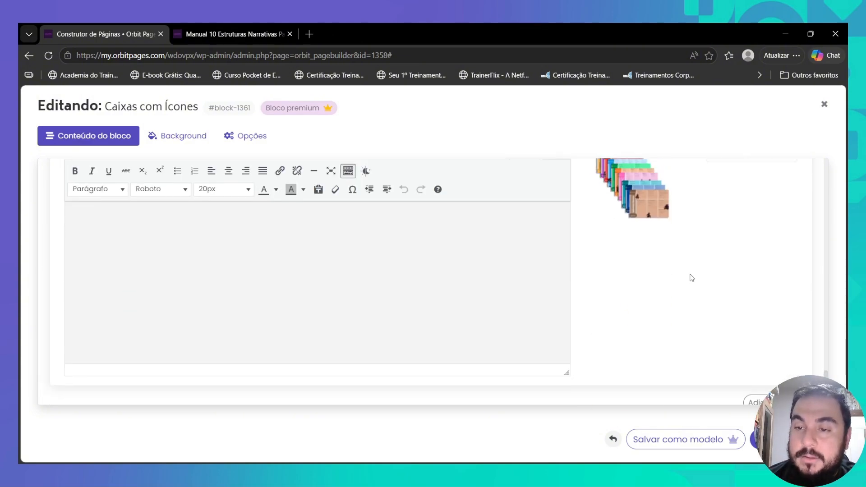
pyautogui.scroll(-2, 722, 298)
pyautogui.click(789, 314)
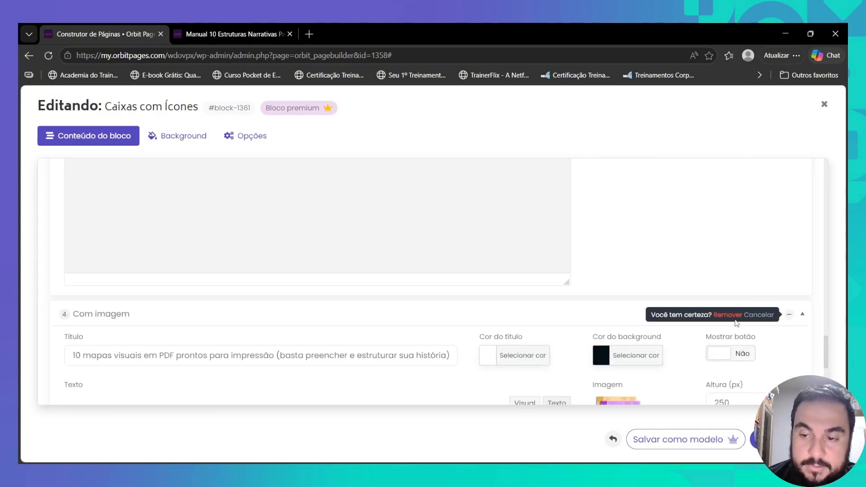
pyautogui.click(730, 319)
pyautogui.scroll(5, 87, 288)
pyautogui.click(79, 299)
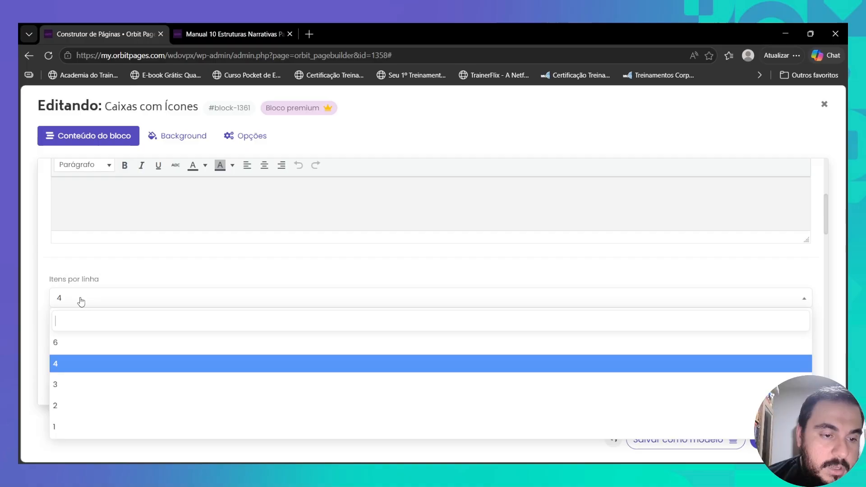
pyautogui.click(82, 383)
# - Paste the Bônus 1 and Bônus 3 titles into the first and third boxes
pyautogui.scroll(-5, 212, 307)
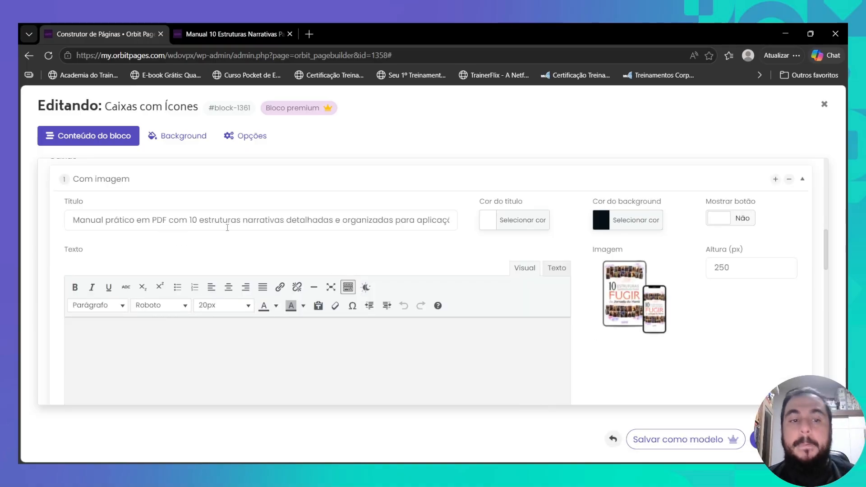
pyautogui.tripleClick(357, 220)
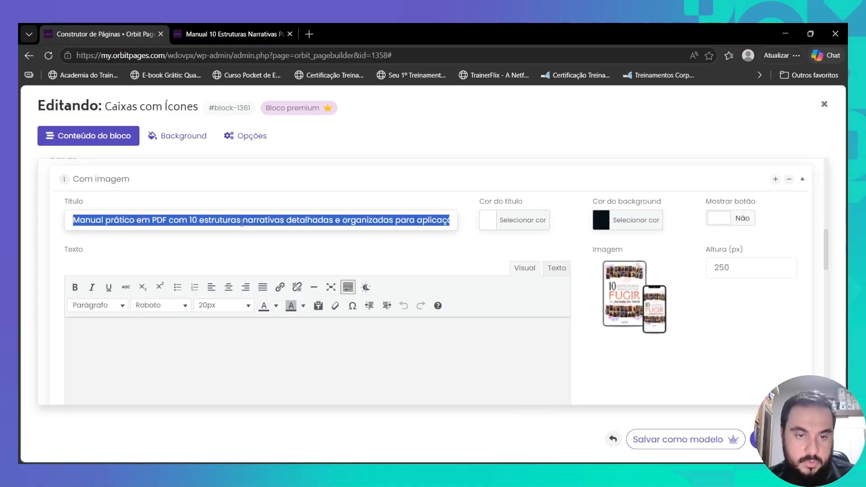
pyautogui.write('Bônus 1 — 22 cards extras')
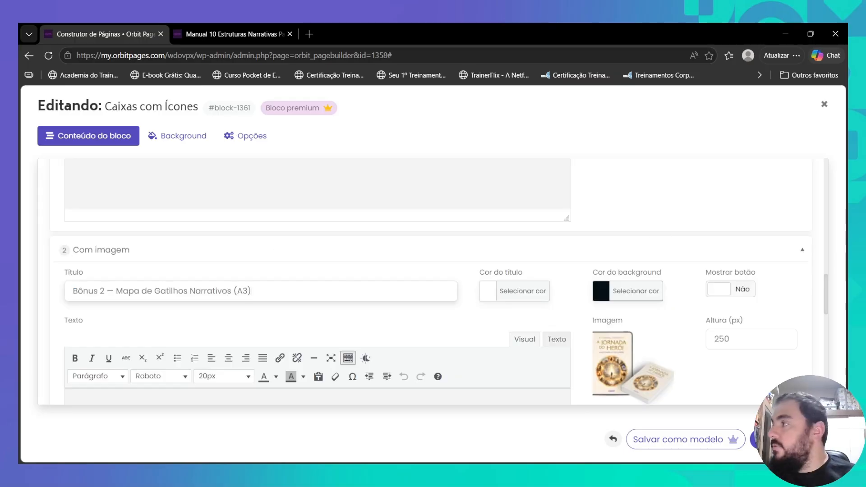
pyautogui.scroll(-8, 271, 280)
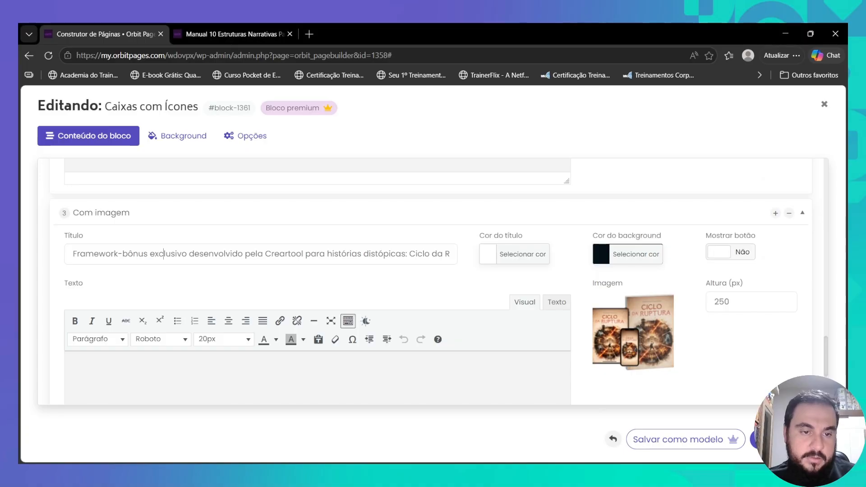
pyautogui.tripleClick(164, 253)
pyautogui.write('Bônus 3 — Guia Rápido de Utilização')
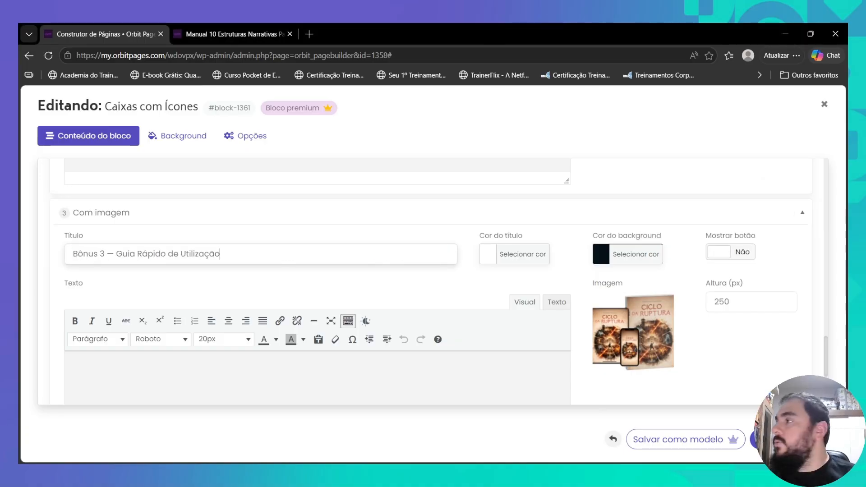
# - Give the third box the pasted description and the Manual do Arquivista image, then save
pyautogui.write('Um manual curto, de leitura rápida, com exemplos práticos de uso e ideias de adaptação que ampliam o que dá pra fazer com cada card.')
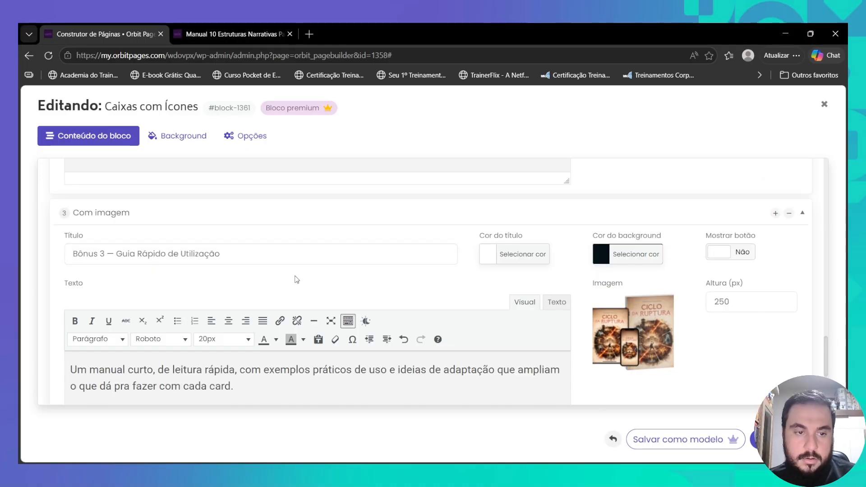
pyautogui.click(633, 332)
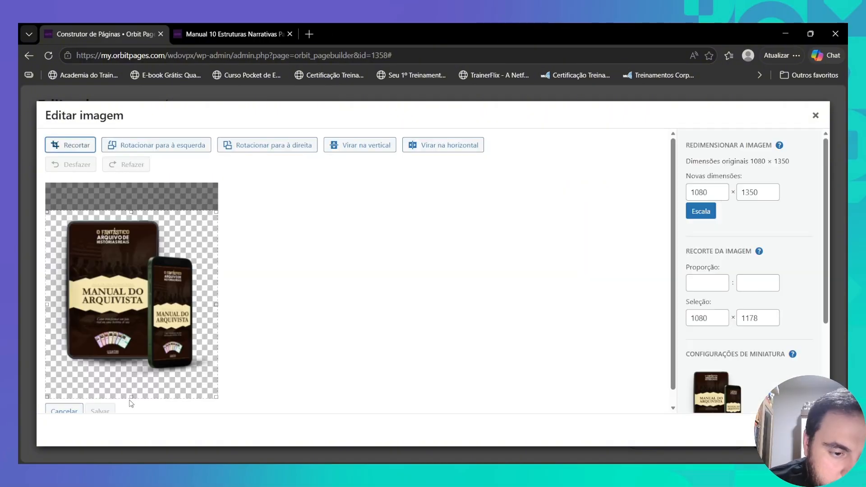
pyautogui.click(100, 407)
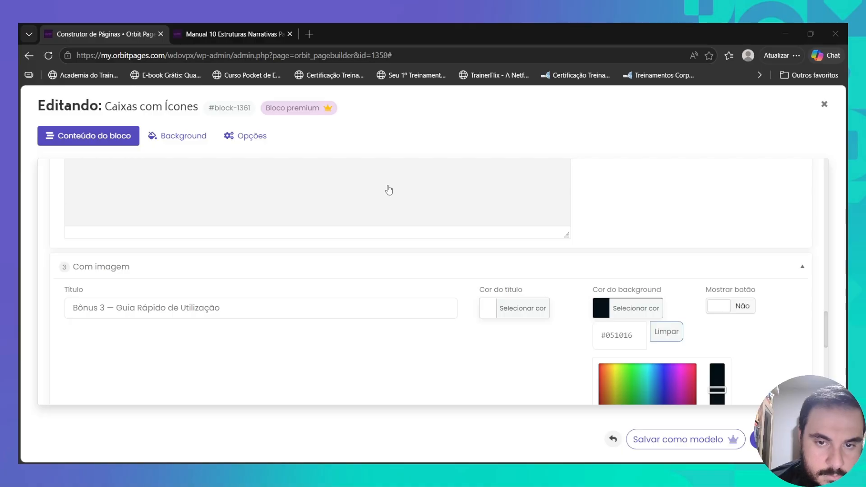
pyautogui.scroll(10, 573, 352)
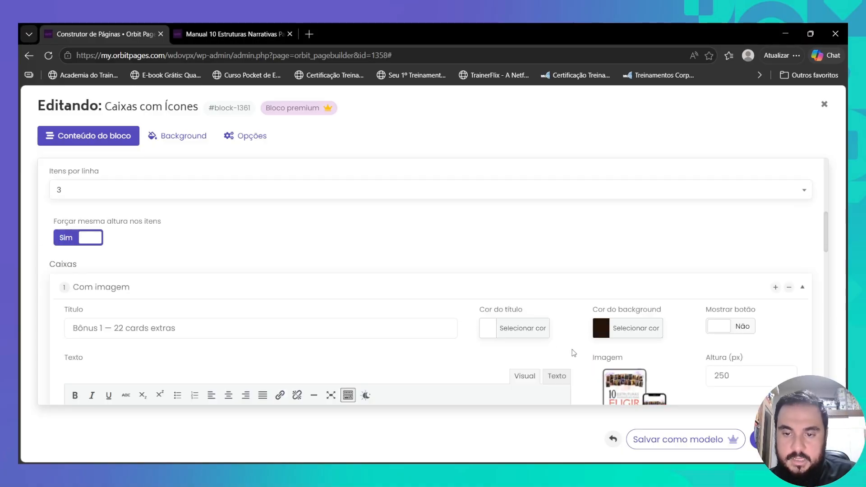
pyautogui.click(245, 136)
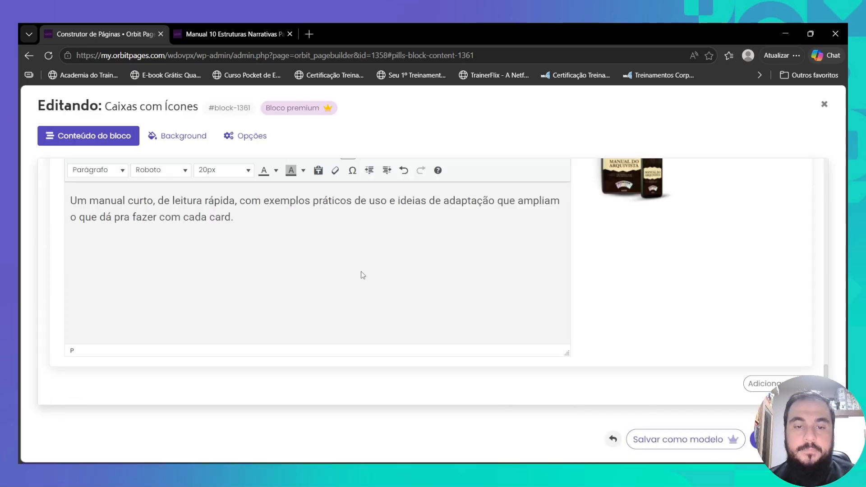
# - Add a line break after the 3 in the third box's title and centre its description
pyautogui.scroll(4, 363, 276)
pyautogui.doubleClick(111, 247)
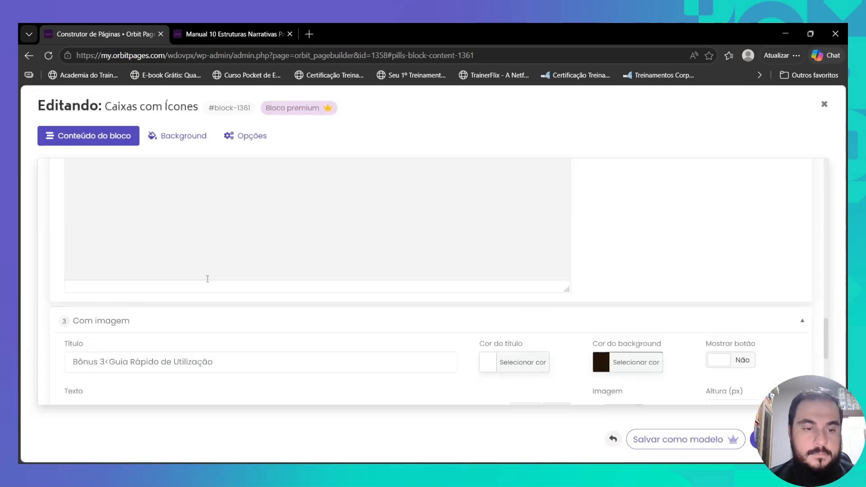
pyautogui.doubleClick(107, 301)
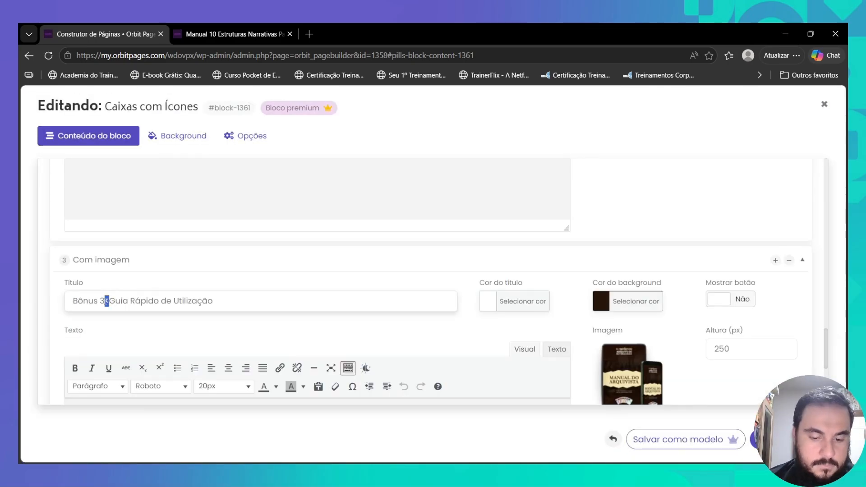
pyautogui.write('3<br>')
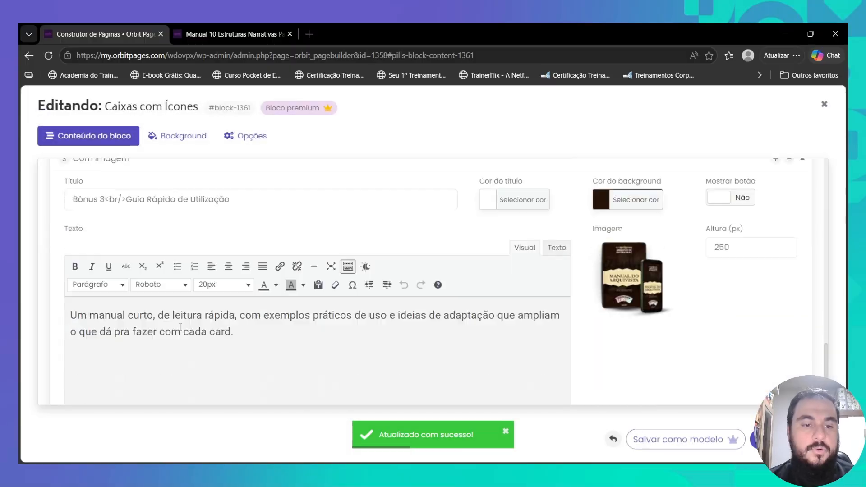
pyautogui.hotkey('ctrl', 'a')
pyautogui.scroll(3, 252, 325)
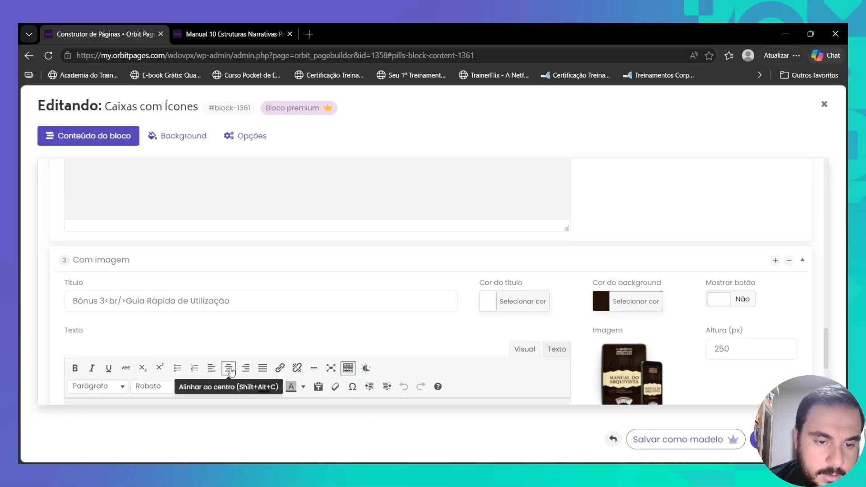
pyautogui.click(228, 340)
# - Replace the dash in the Bônus 1 title with <br/> so it spans two lines
pyautogui.scroll(-3, 203, 342)
pyautogui.scroll(3, 146, 331)
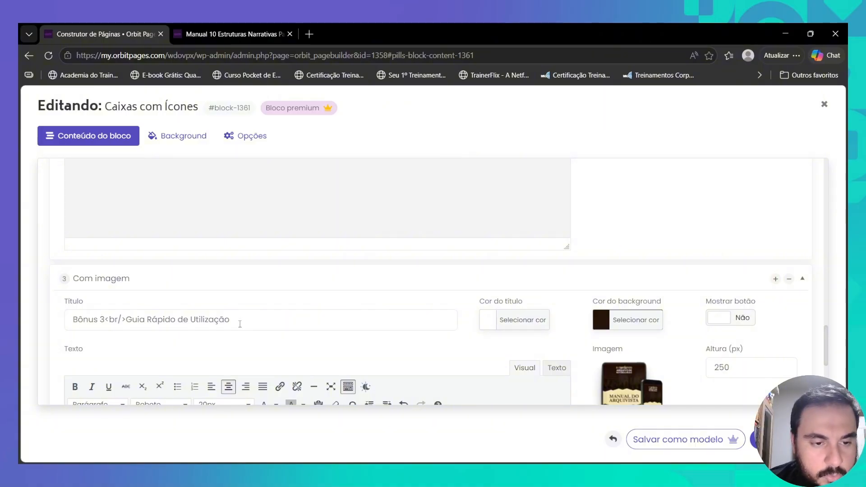
pyautogui.scroll(-3, 237, 324)
pyautogui.scroll(4, 136, 306)
pyautogui.scroll(-3, 146, 331)
pyautogui.scroll(4, 140, 333)
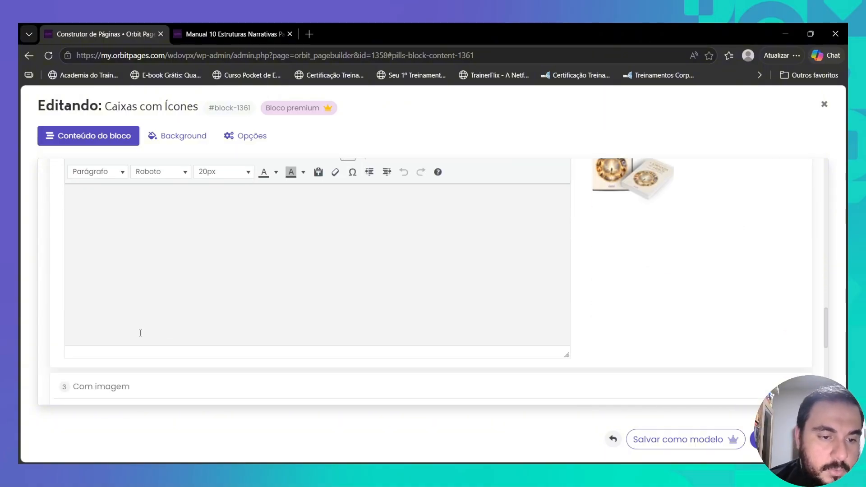
pyautogui.scroll(-4, 140, 333)
pyautogui.moveTo(104, 211); pyautogui.dragTo(127, 211)
pyautogui.scroll(8, 164, 236)
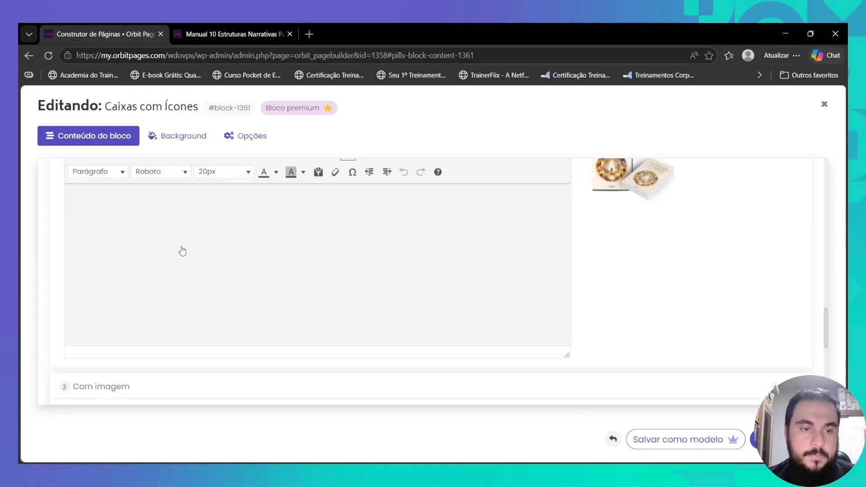
pyautogui.click(107, 247)
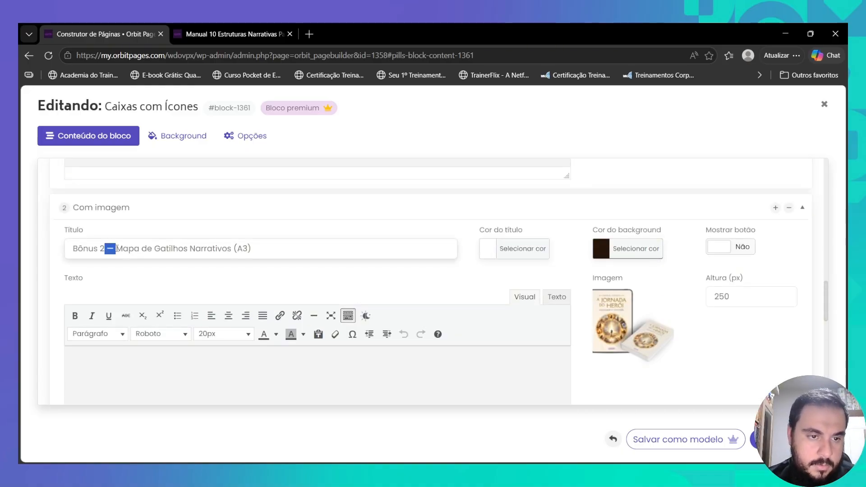
pyautogui.scroll(6, 194, 311)
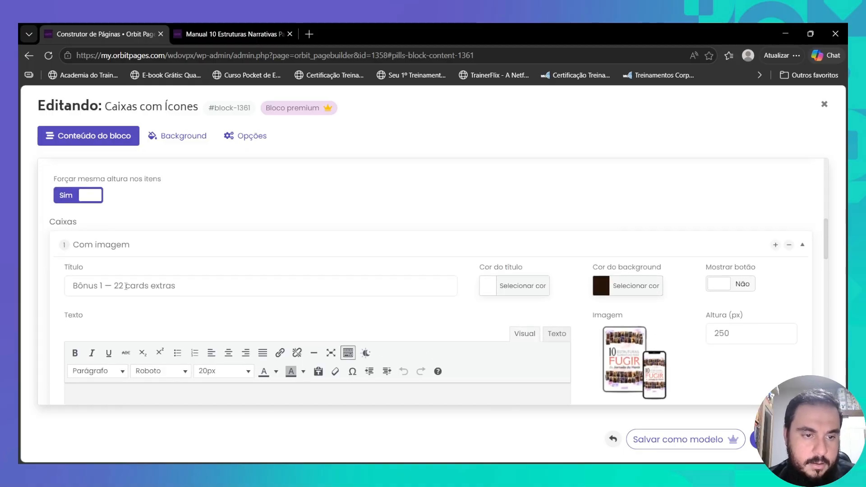
pyautogui.moveTo(102, 286); pyautogui.dragTo(114, 285)
pyautogui.write('<br/>')
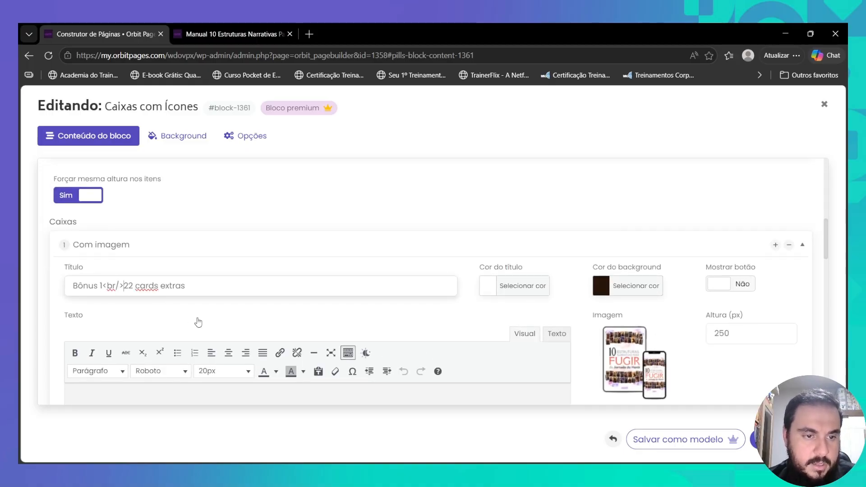
# - Make the Bônus 3 description text white
pyautogui.scroll(-15, 482, 315)
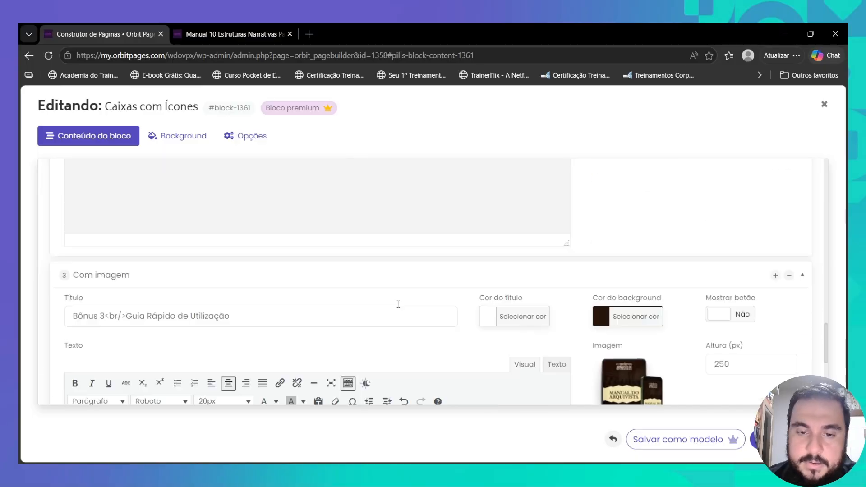
pyautogui.click(276, 297)
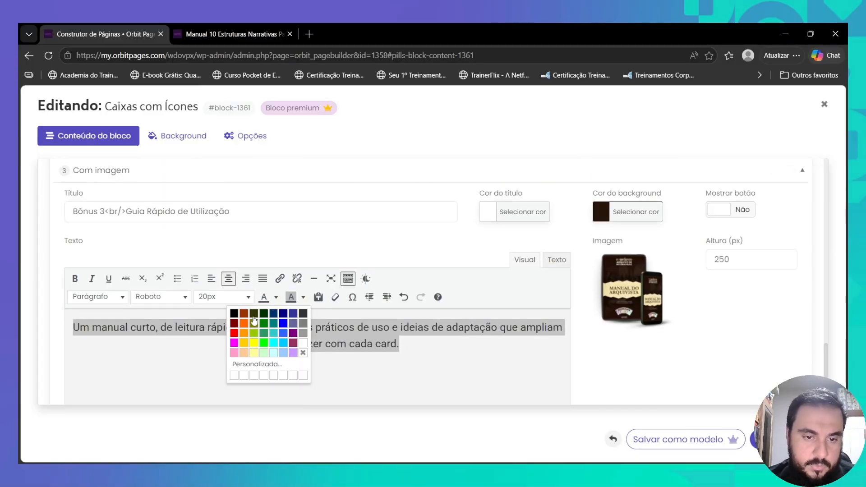
pyautogui.click(301, 343)
pyautogui.click(346, 346)
# - Paste the Bônus 2 description, then centre it and colour it white
pyautogui.scroll(3, 434, 350)
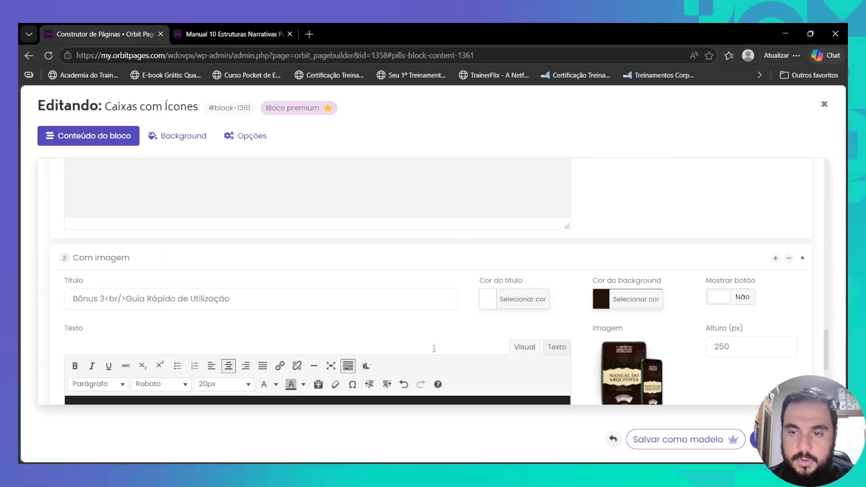
pyautogui.scroll(6, 434, 353)
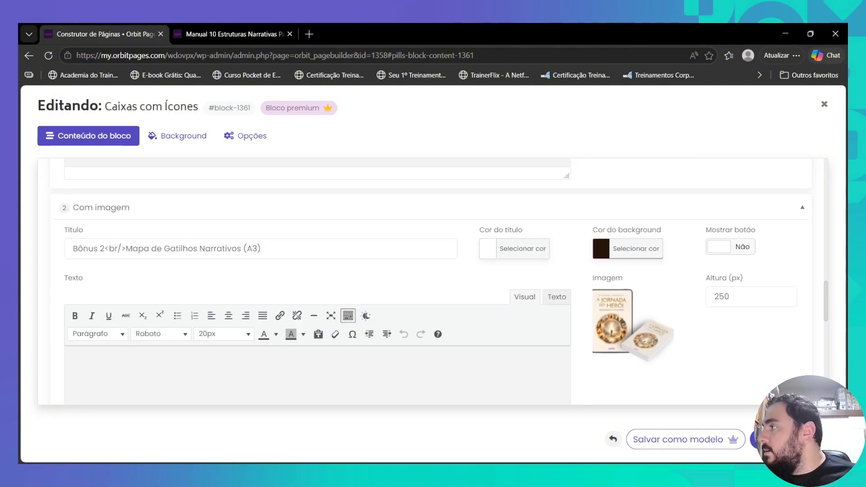
pyautogui.hotkey('alt', 'Tab')
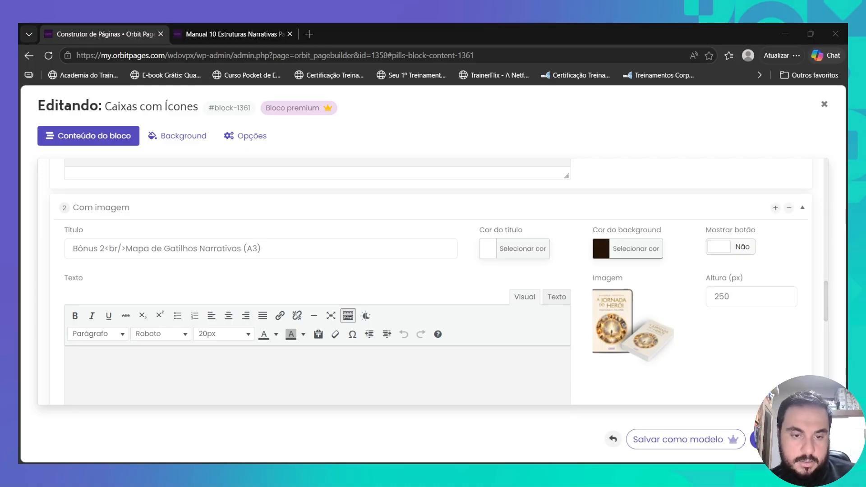
pyautogui.click(348, 361)
pyautogui.write('Um mapa visual com campos preenchíveis que conduz você do fato real até a sinopse da sua história, passo a passo. Imprima e use ao lado dos cards.')
pyautogui.hotkey('ctrl', 'a')
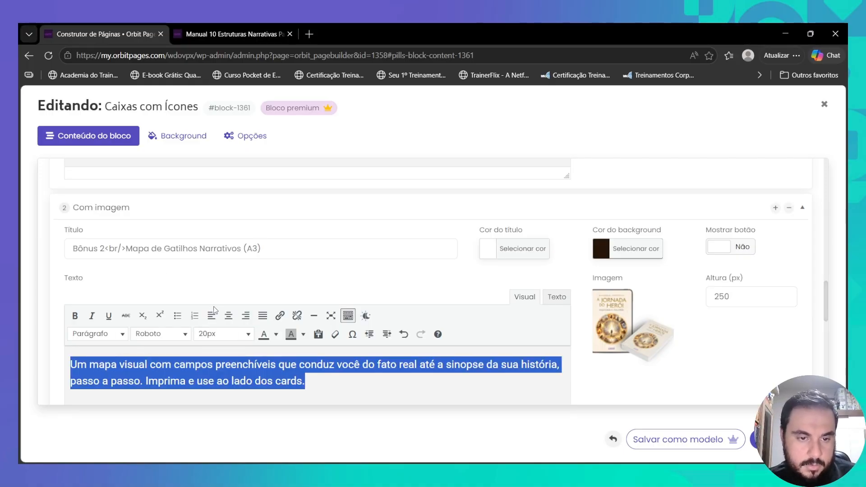
pyautogui.click(228, 315)
pyautogui.click(276, 335)
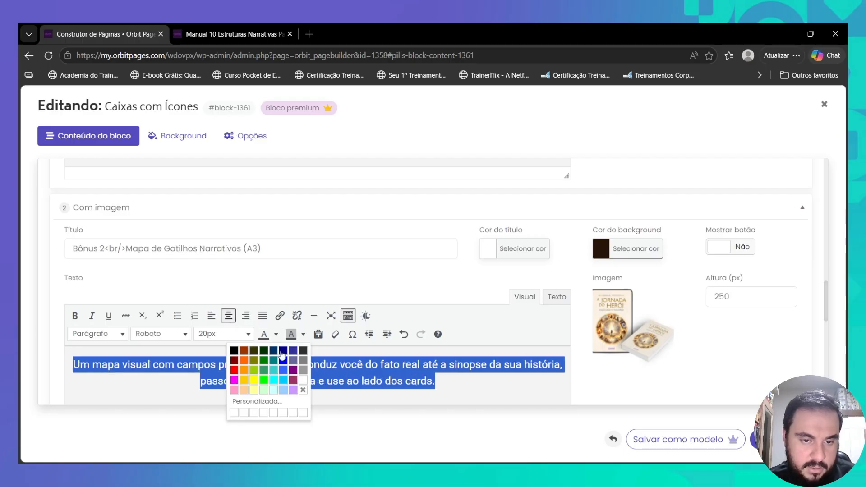
pyautogui.click(304, 381)
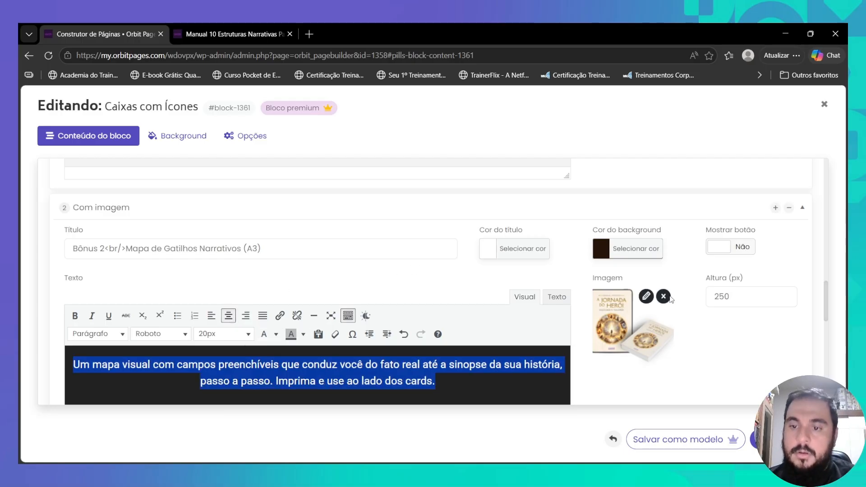
# - Swap the old Bônus 2 image for the Mapa de Gatilhos Narrativos image
pyautogui.click(664, 296)
pyautogui.click(631, 322)
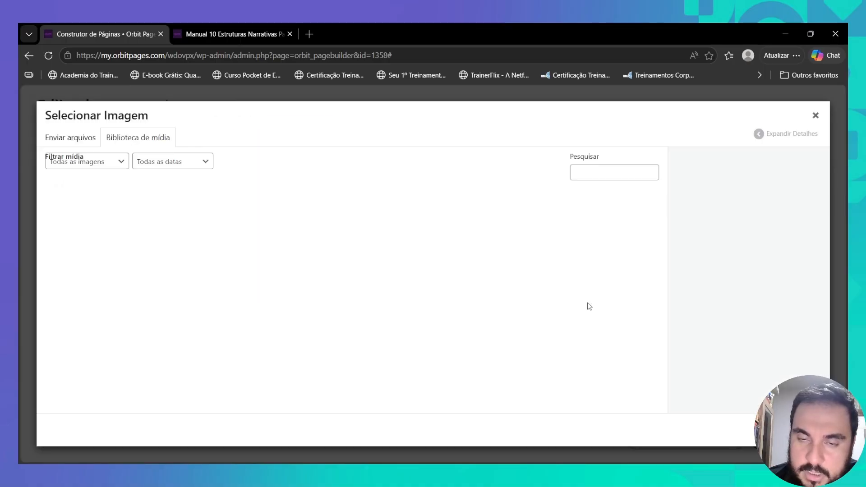
pyautogui.click(81, 301)
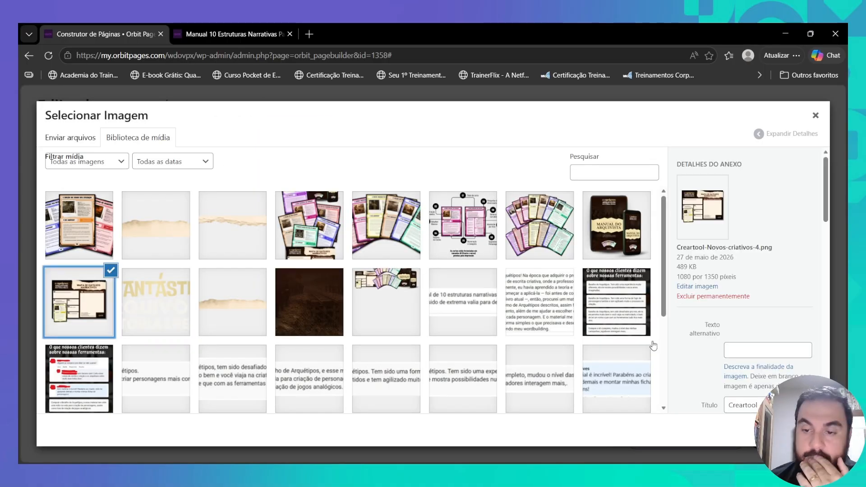
# - Crop the Mapa de Gatilhos Narrativos image around the map and insert it into Bônus 2
pyautogui.click(702, 287)
pyautogui.click(71, 145)
pyautogui.moveTo(131, 184); pyautogui.dragTo(132, 229)
pyautogui.moveTo(131, 397); pyautogui.dragTo(132, 348)
pyautogui.moveTo(46, 288); pyautogui.dragTo(58, 288)
pyautogui.moveTo(217, 289); pyautogui.dragTo(207, 289)
pyautogui.click(74, 146)
pyautogui.click(99, 368)
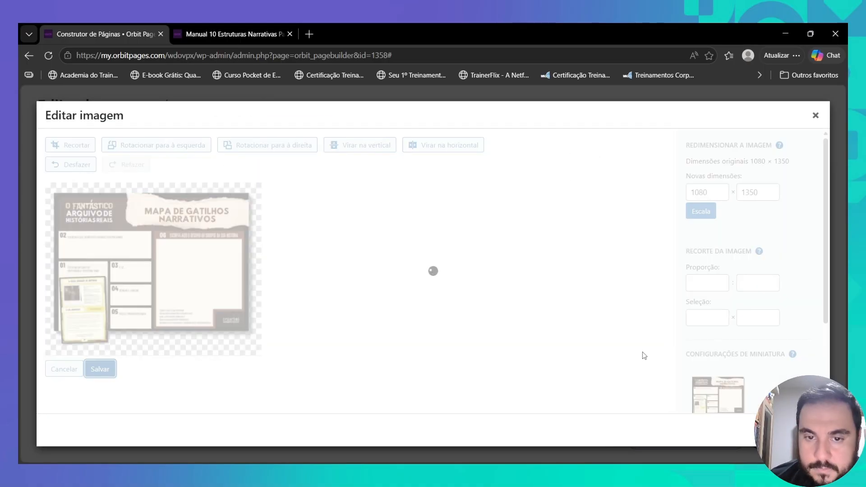
pyautogui.click(793, 430)
pyautogui.scroll(5, 413, 310)
pyautogui.scroll(3, 412, 310)
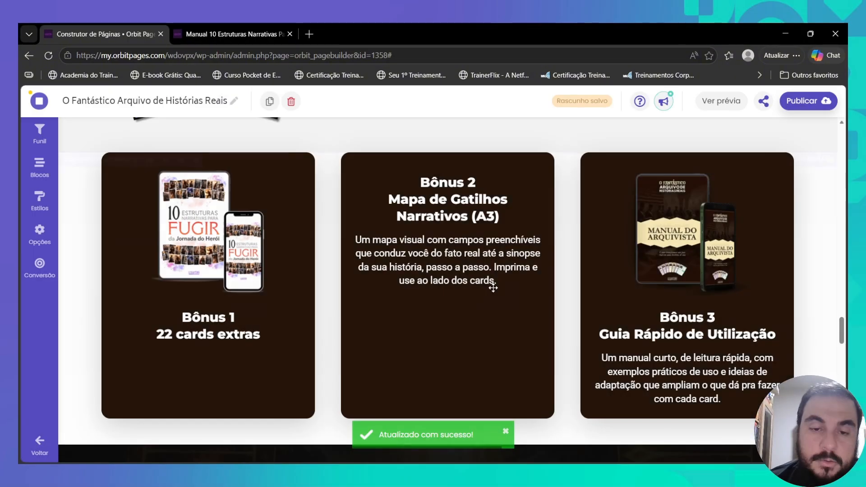
# - Copy the description paragraph from the old Bônus 1 text block
pyautogui.scroll(5, 275, 282)
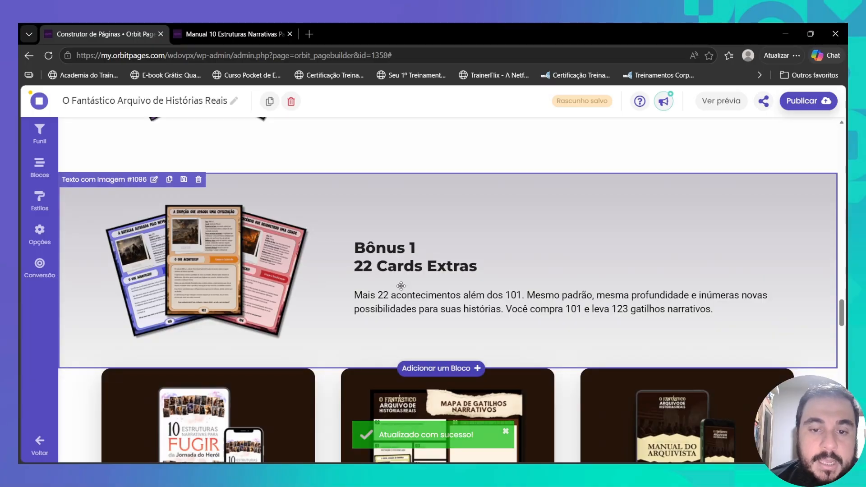
pyautogui.click(401, 286)
pyautogui.scroll(-3, 276, 309)
pyautogui.scroll(-5, 307, 312)
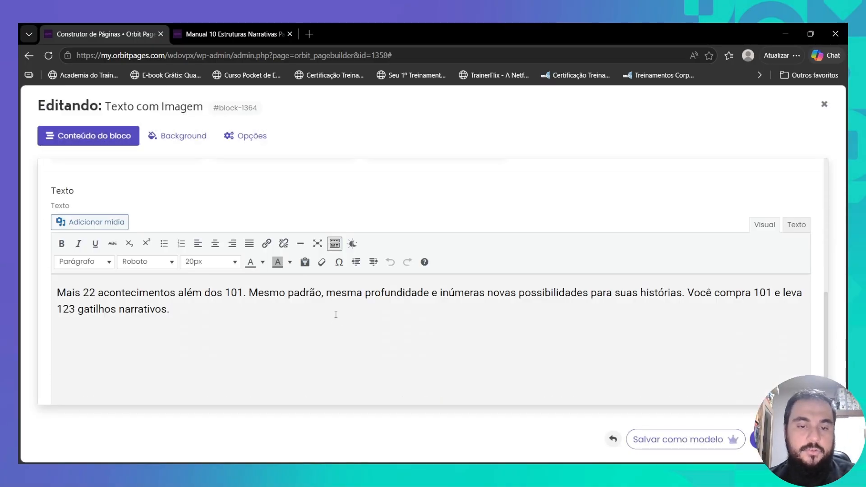
pyautogui.tripleClick(335, 304)
pyautogui.hotkey('ctrl', 'c')
pyautogui.click(824, 103)
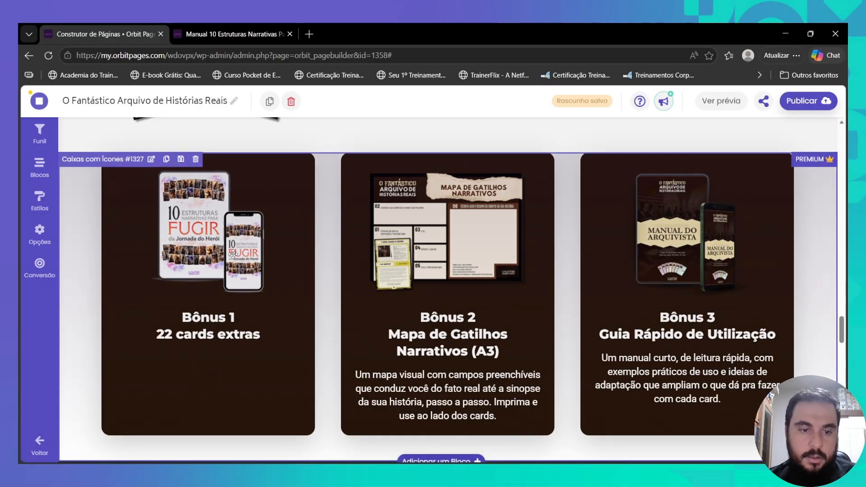
# - Paste the 22-extra-events description into the Bônus 1 card, centred and white
pyautogui.click(233, 254)
pyautogui.scroll(-3, 205, 212)
pyautogui.click(205, 212)
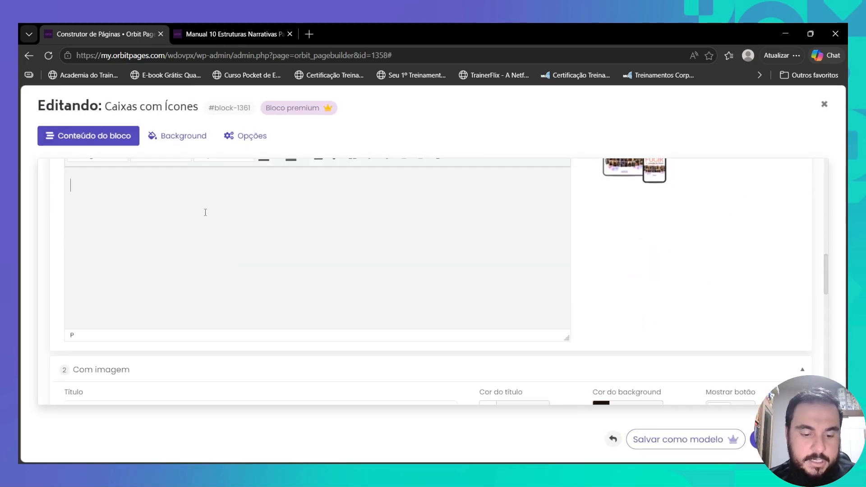
pyautogui.hotkey('ctrl', 'v')
pyautogui.hotkey('ctrl', 'a')
pyautogui.scroll(1, 206, 212)
pyautogui.click(229, 192)
pyautogui.click(276, 211)
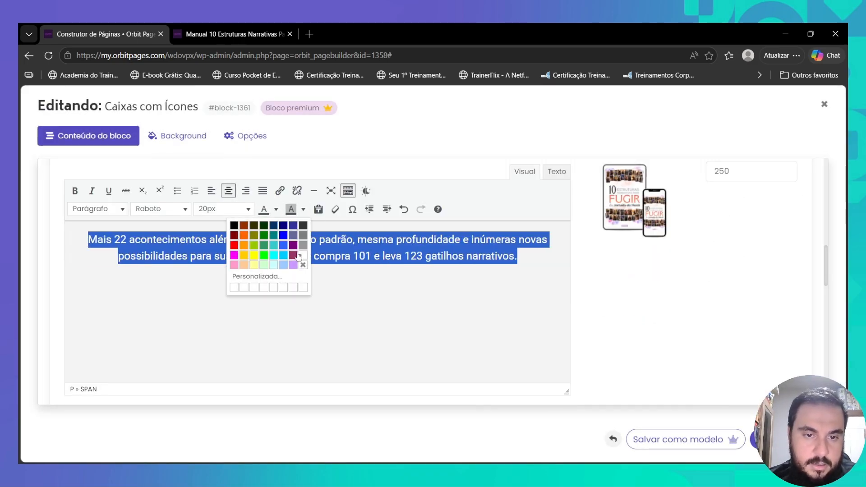
pyautogui.click(302, 255)
# - Replace the Bônus 1 book mockup with the tilted story-cards image and save the block
pyautogui.scroll(3, 547, 239)
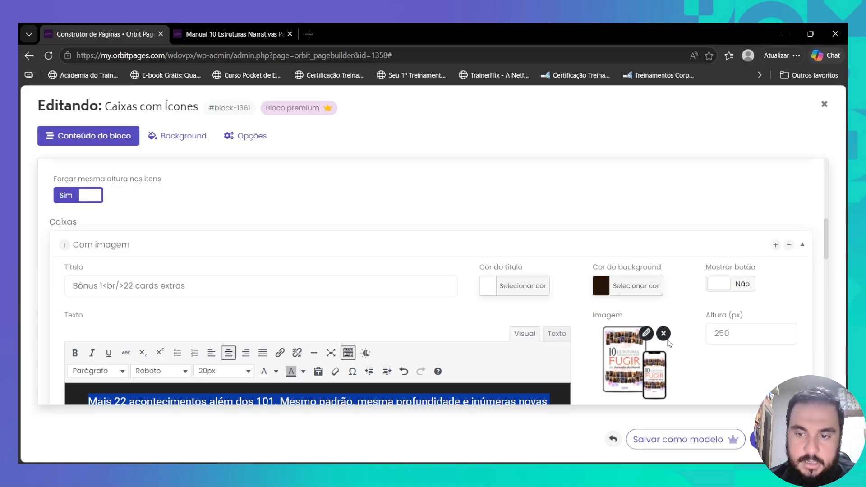
pyautogui.click(662, 335)
pyautogui.click(633, 359)
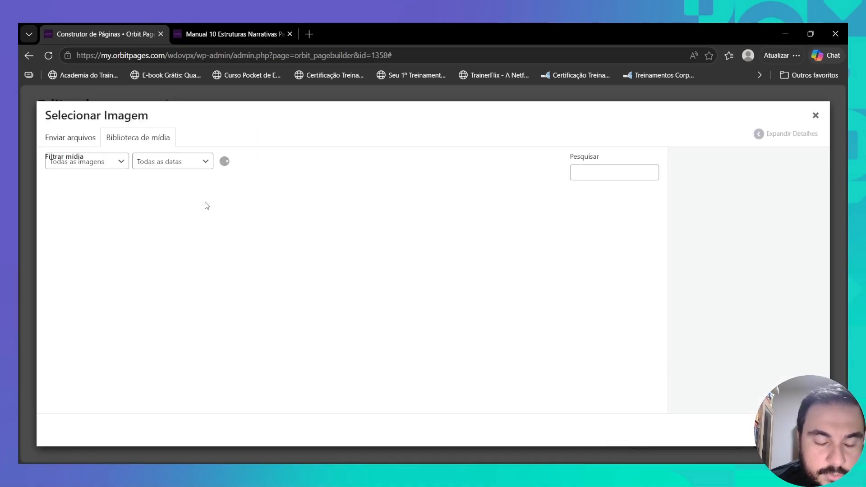
pyautogui.click(90, 237)
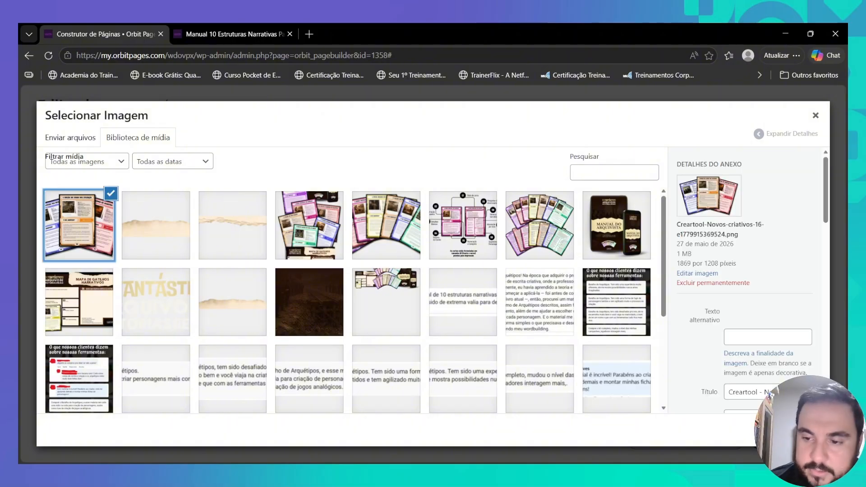
pyautogui.click(792, 431)
pyautogui.click(791, 440)
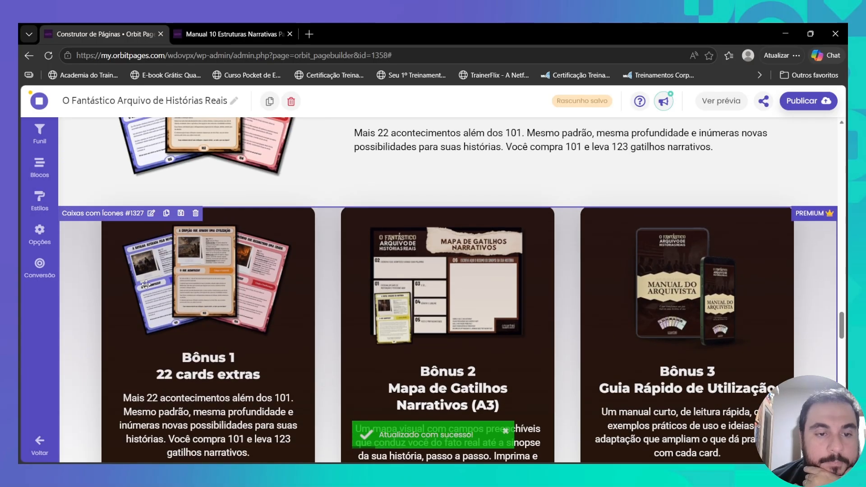
# - Delete the old separate Bônus 1 / 22 Cards Extras block
pyautogui.scroll(5, 146, 284)
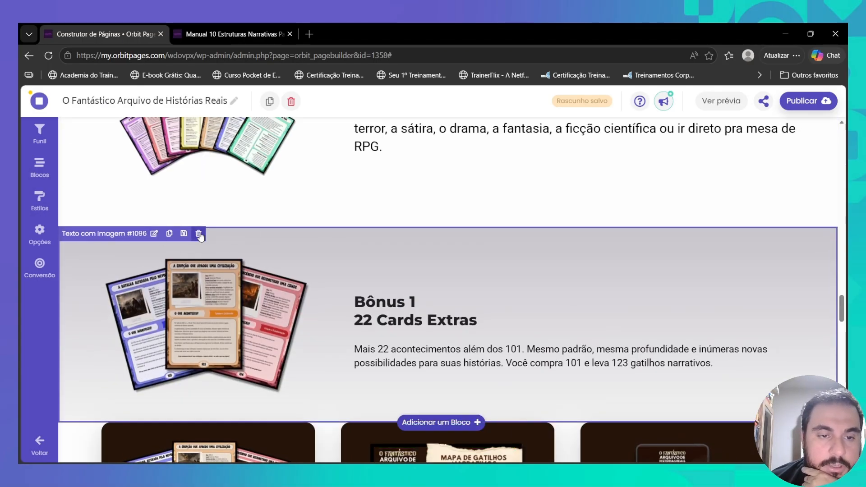
pyautogui.click(198, 233)
pyautogui.click(407, 297)
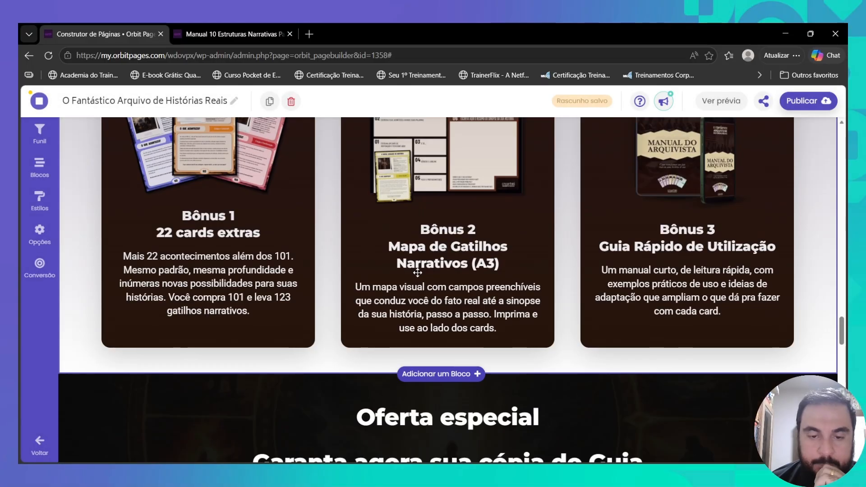
# - Set the 101 cards block's top margin to Nenhuma
pyautogui.scroll(5, 418, 272)
pyautogui.click(391, 262)
pyautogui.click(247, 136)
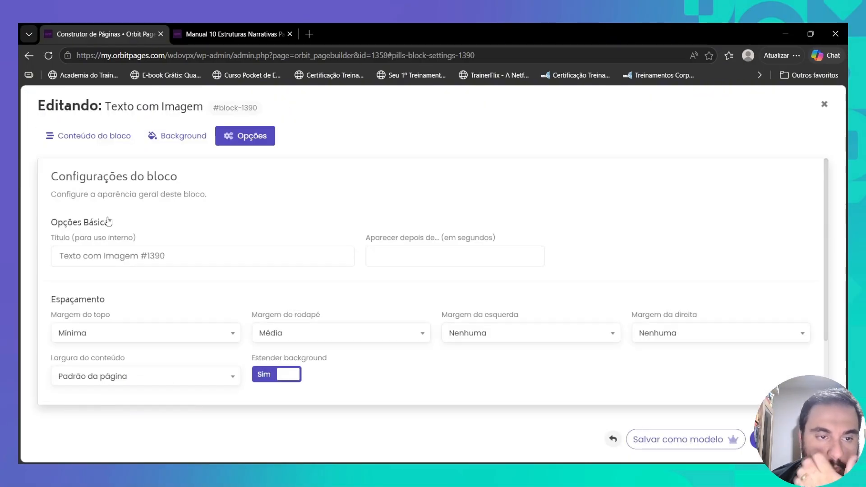
pyautogui.click(116, 334)
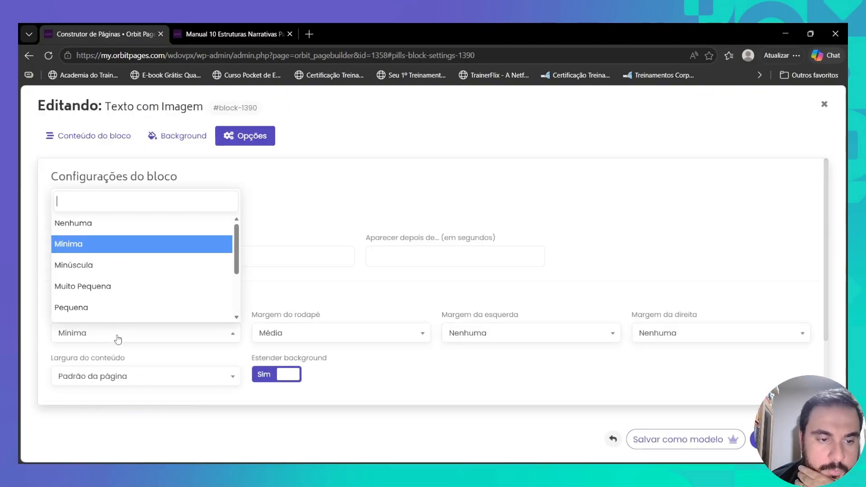
pyautogui.click(129, 224)
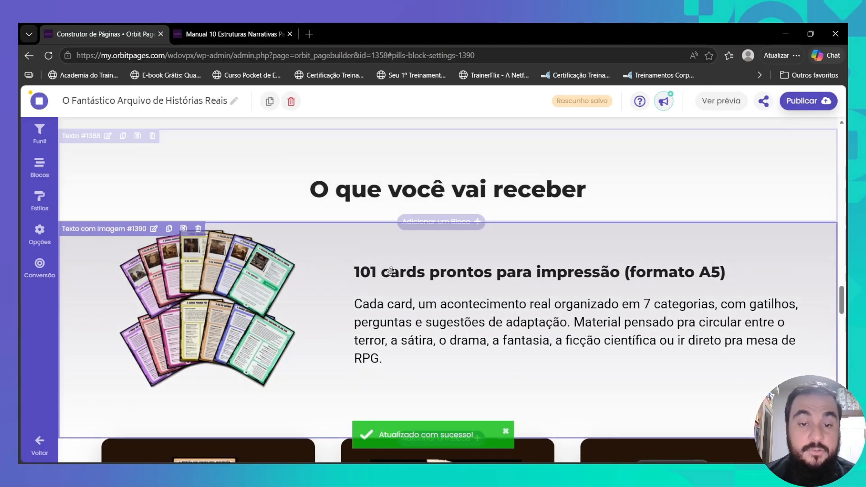
# - Bring up the 101 cards block's content settings down to the Texto editor
pyautogui.click(232, 245)
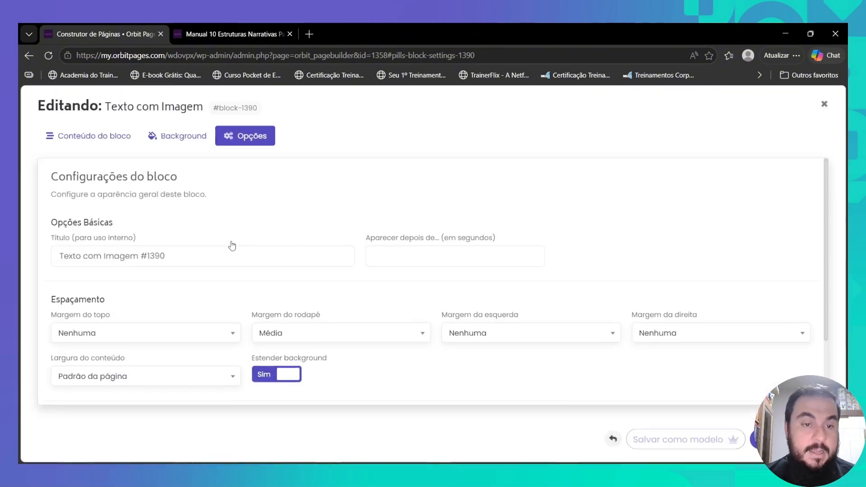
pyautogui.click(110, 146)
pyautogui.scroll(-8, 327, 307)
# - Insert the card-fan image under the 101 cards heading and centre both
pyautogui.click(286, 345)
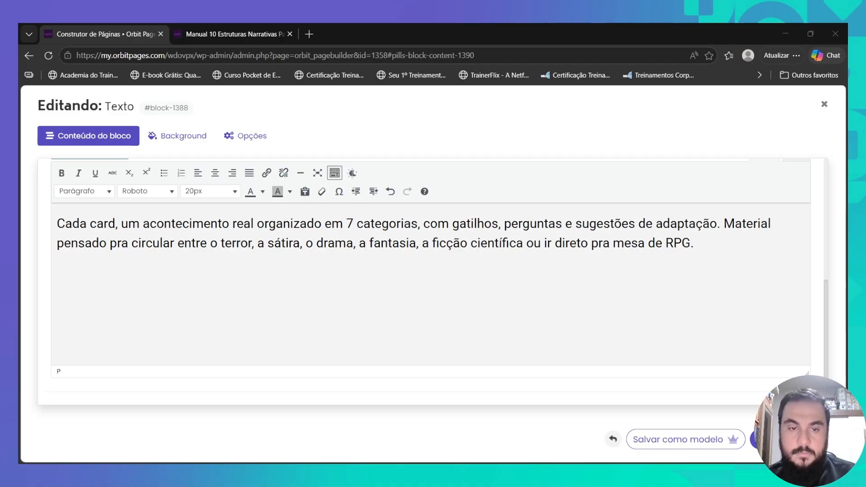
pyautogui.scroll(5, 249, 281)
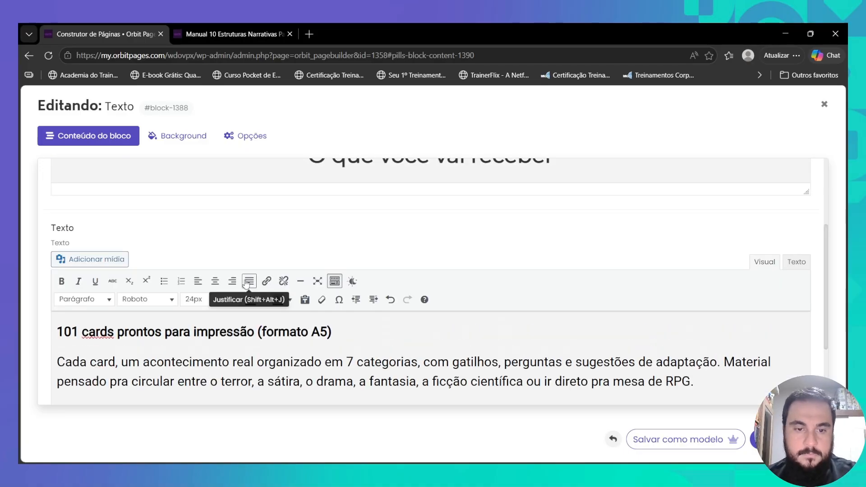
pyautogui.click(90, 259)
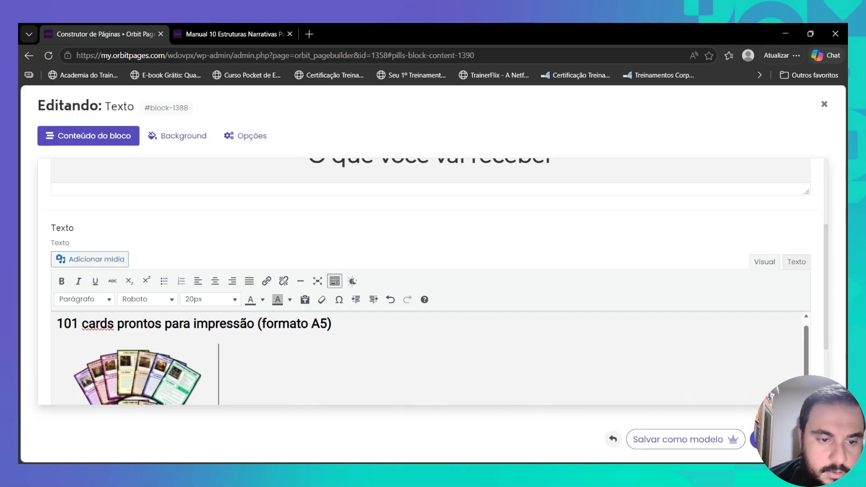
pyautogui.click(110, 374)
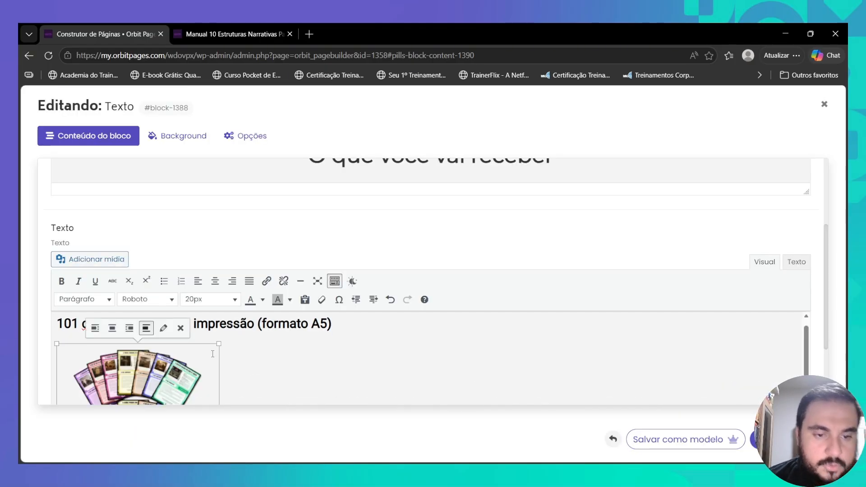
pyautogui.moveTo(231, 358); pyautogui.dragTo(232, 312)
pyautogui.click(215, 283)
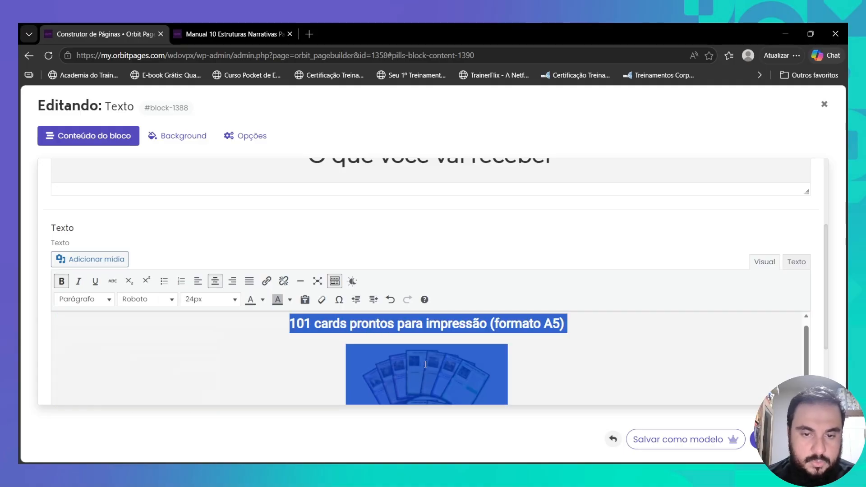
# - Give the card-fan image a custom 700 px width and save the text block
pyautogui.scroll(-2, 406, 361)
pyautogui.click(447, 352)
pyautogui.click(453, 324)
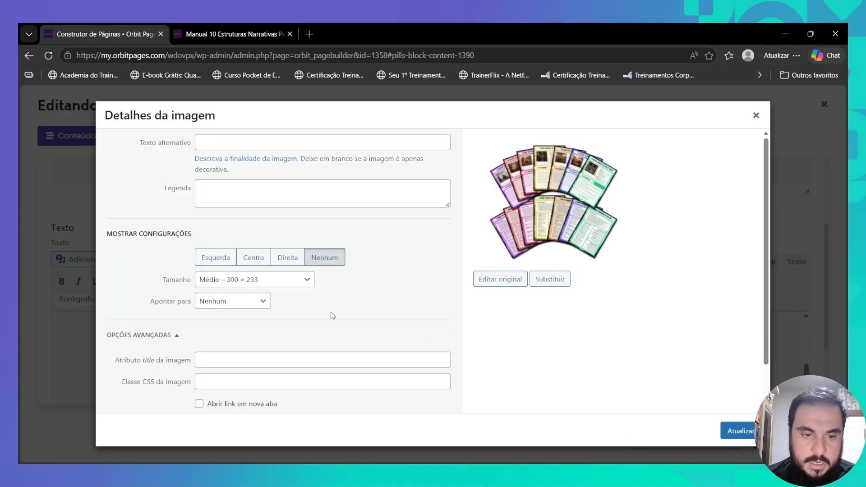
pyautogui.click(234, 350)
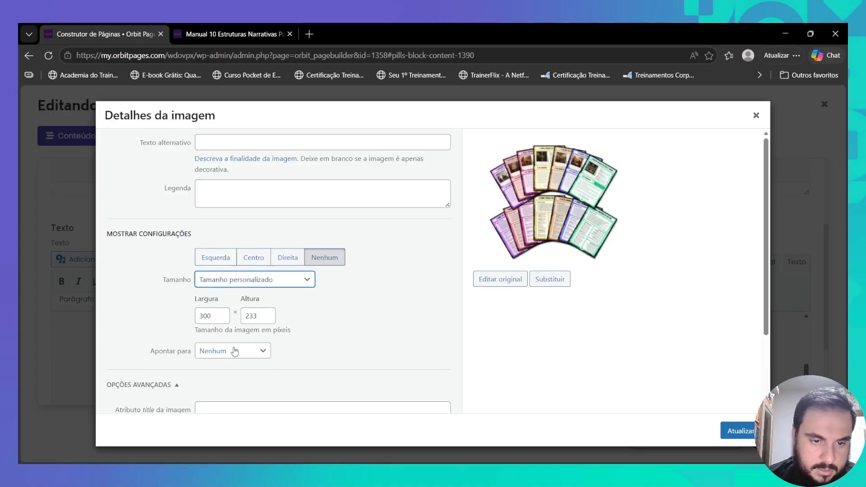
pyautogui.click(203, 316)
pyautogui.write('7')
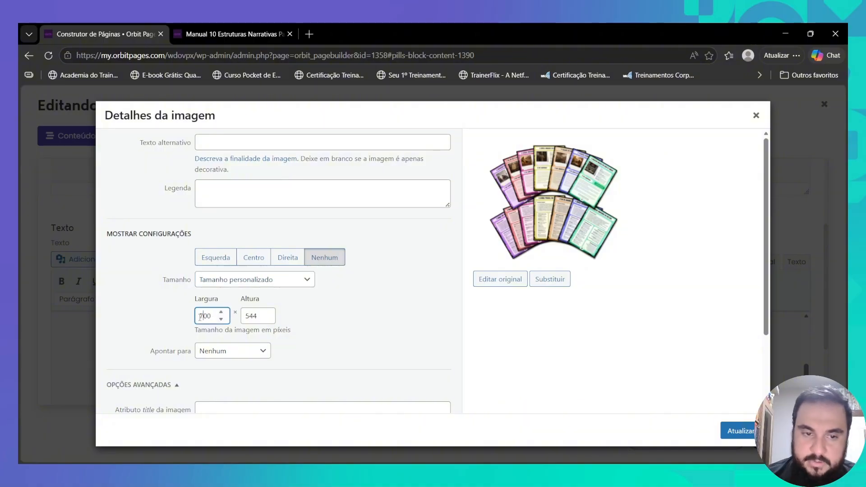
pyautogui.click(737, 432)
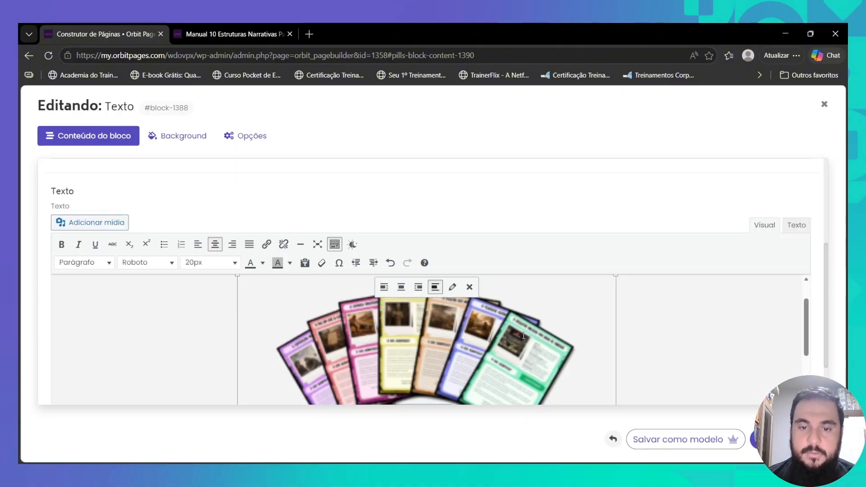
pyautogui.click(758, 437)
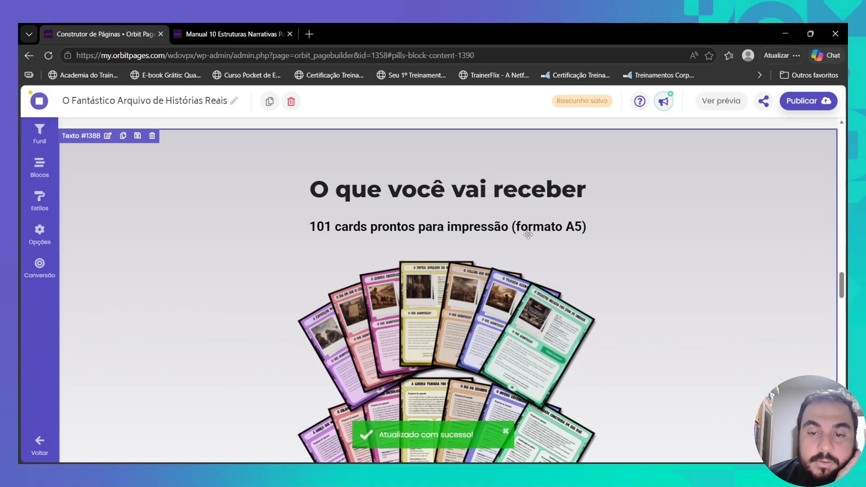
# - Delete the duplicate 101 cards image-and-text block
pyautogui.scroll(-4, 470, 239)
pyautogui.scroll(-4, 470, 239)
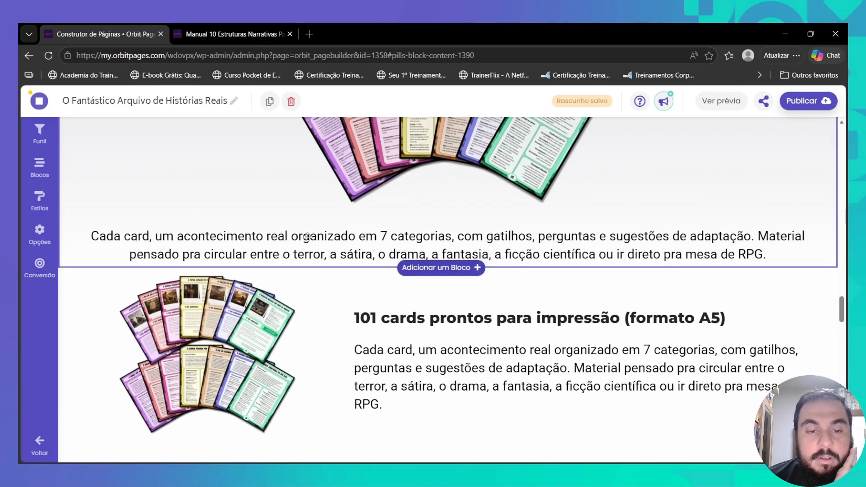
pyautogui.scroll(-1, 356, 233)
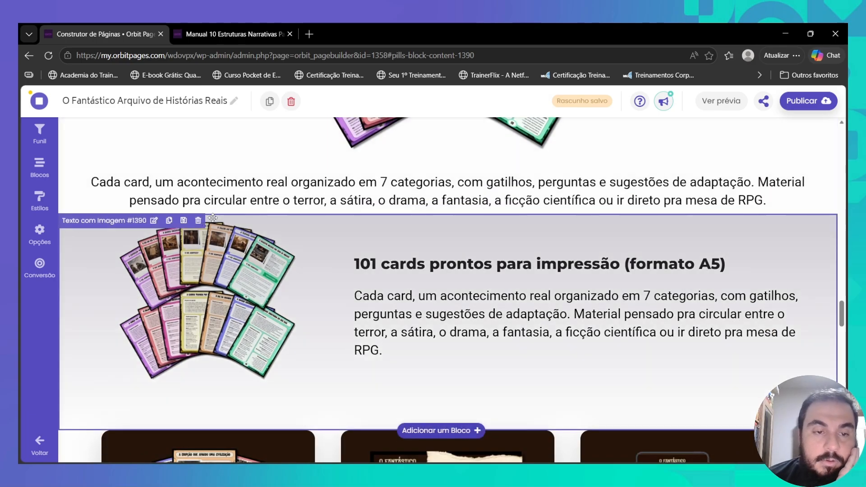
pyautogui.click(198, 221)
pyautogui.click(376, 281)
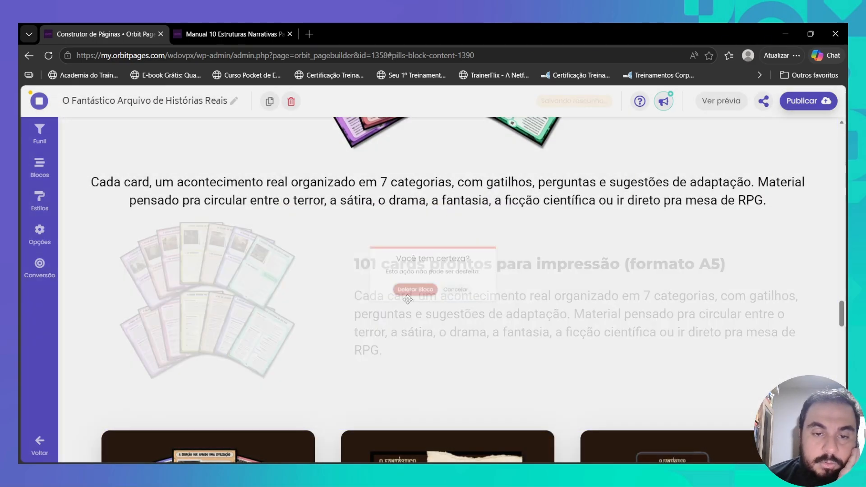
# - Set the What you will receive block's bottom margin to Pequena
pyautogui.click(407, 194)
pyautogui.click(257, 136)
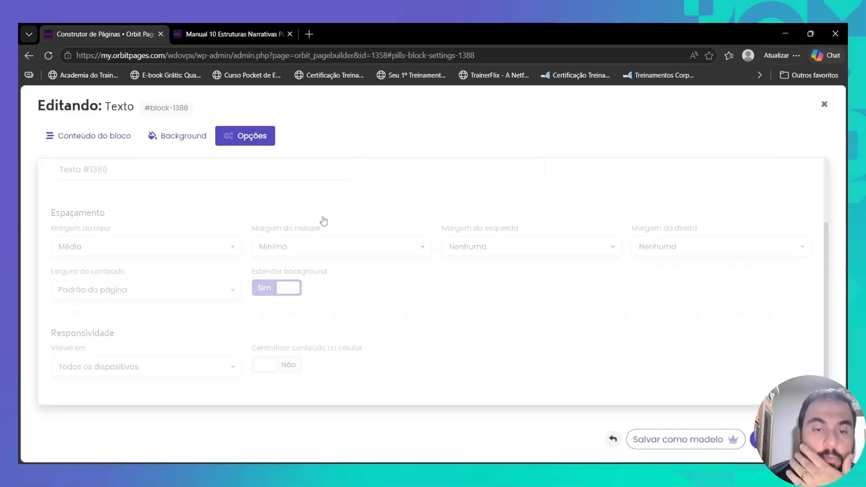
pyautogui.click(320, 247)
pyautogui.click(319, 376)
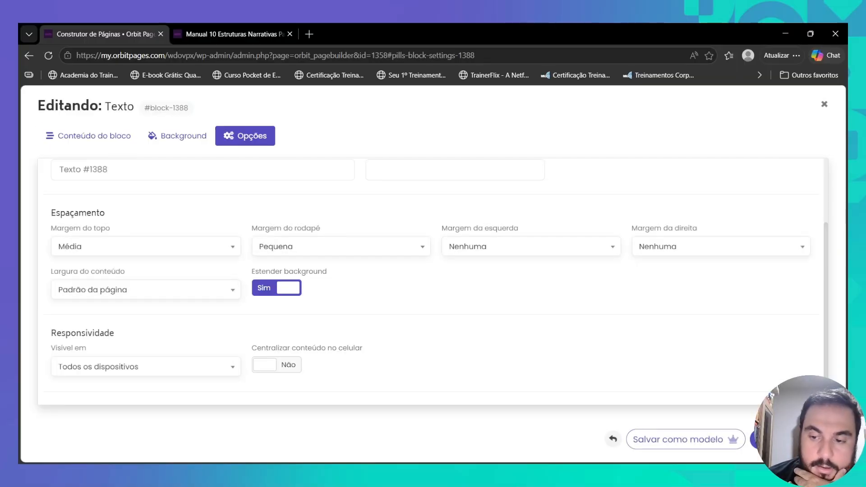
pyautogui.press('Escape')
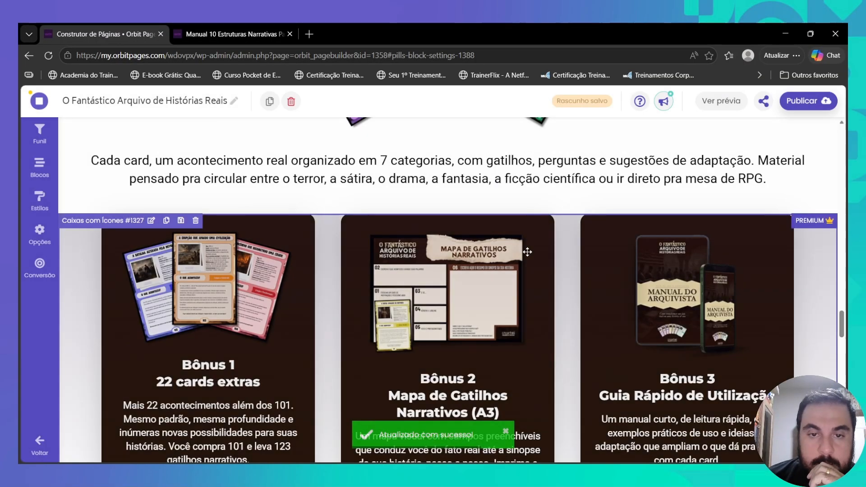
pyautogui.scroll(5, 528, 252)
pyautogui.scroll(8, 528, 252)
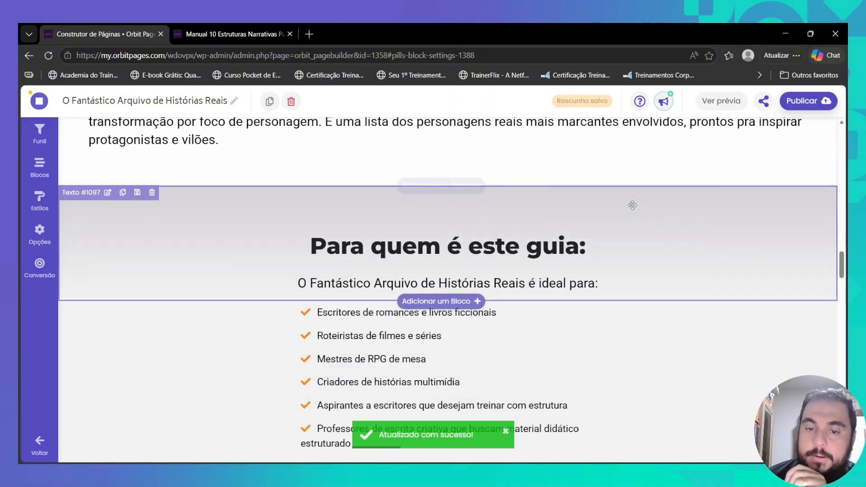
pyautogui.click(198, 29)
# - Reload the live Creartool sales page and read through it down to the Tire suas Dúvidas FAQ
pyautogui.click(49, 56)
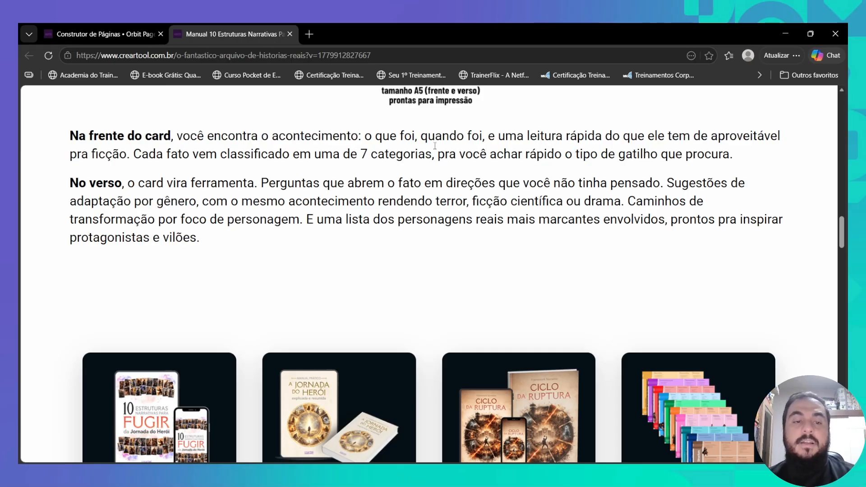
pyautogui.scroll(-4, 526, 140)
pyautogui.scroll(3, 478, 151)
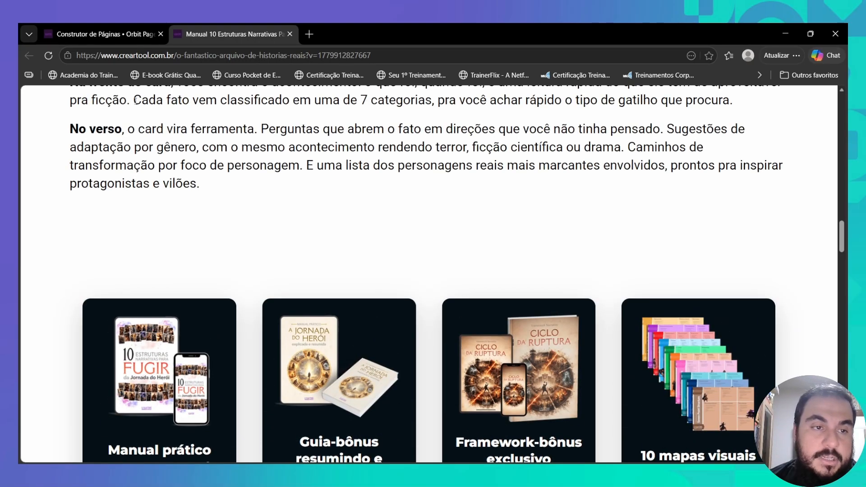
pyautogui.scroll(10, 625, 328)
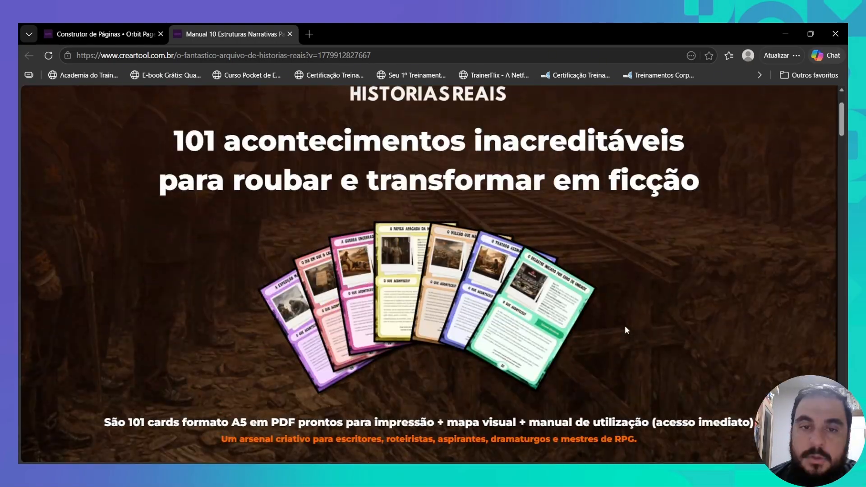
pyautogui.scroll(2, 626, 330)
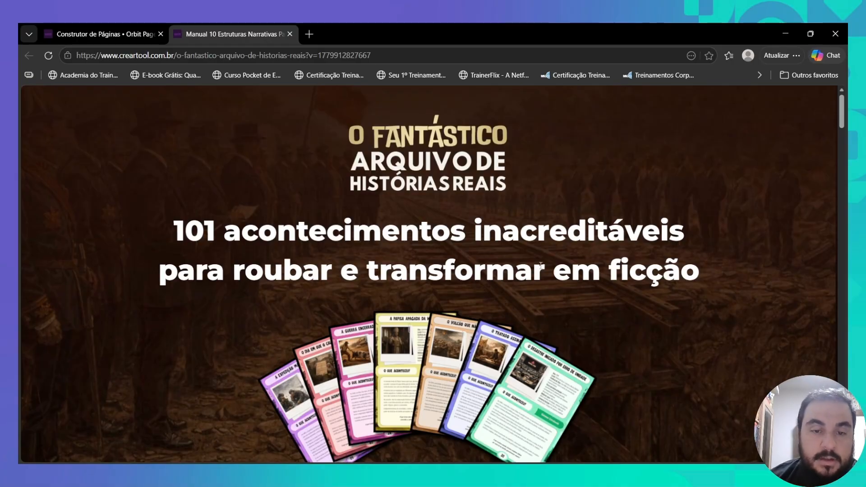
pyautogui.scroll(-3, 449, 241)
pyautogui.scroll(-2, 408, 249)
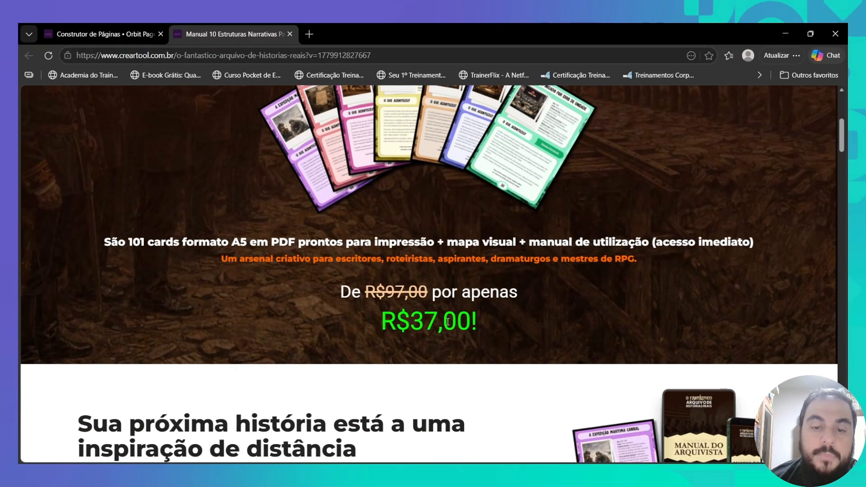
pyautogui.scroll(-3, 448, 321)
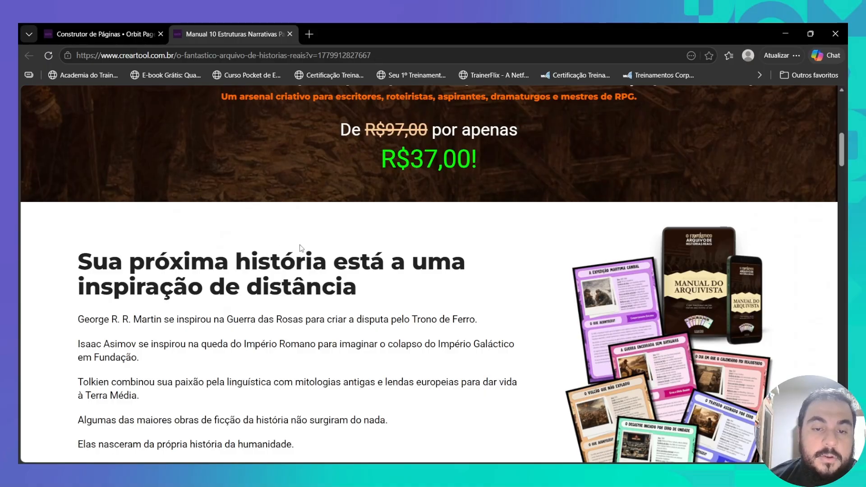
pyautogui.scroll(-4, 247, 264)
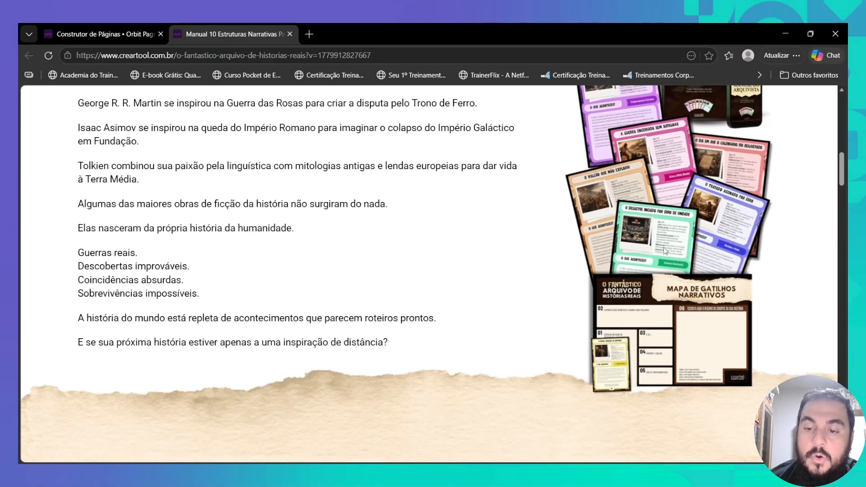
pyautogui.scroll(-3, 659, 255)
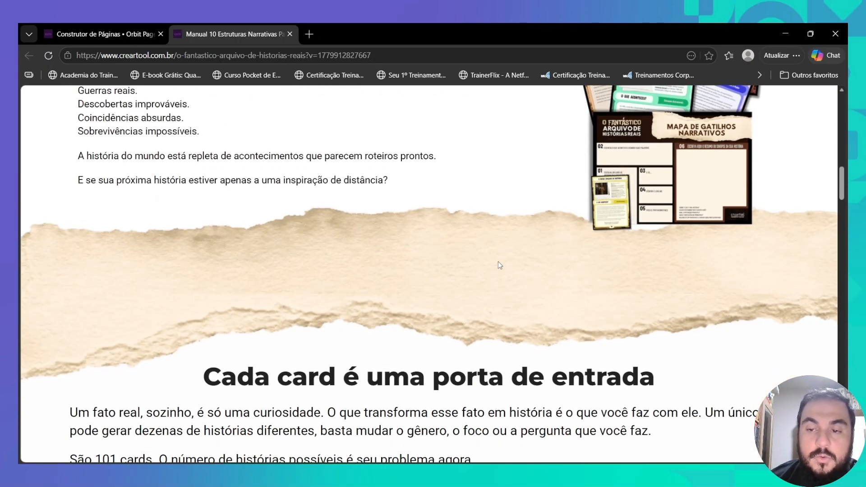
pyautogui.scroll(-6, 412, 276)
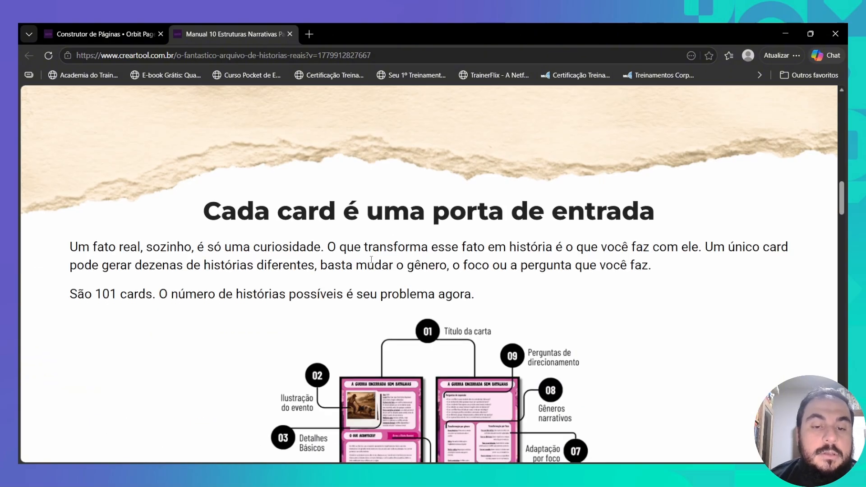
pyautogui.scroll(-4, 368, 263)
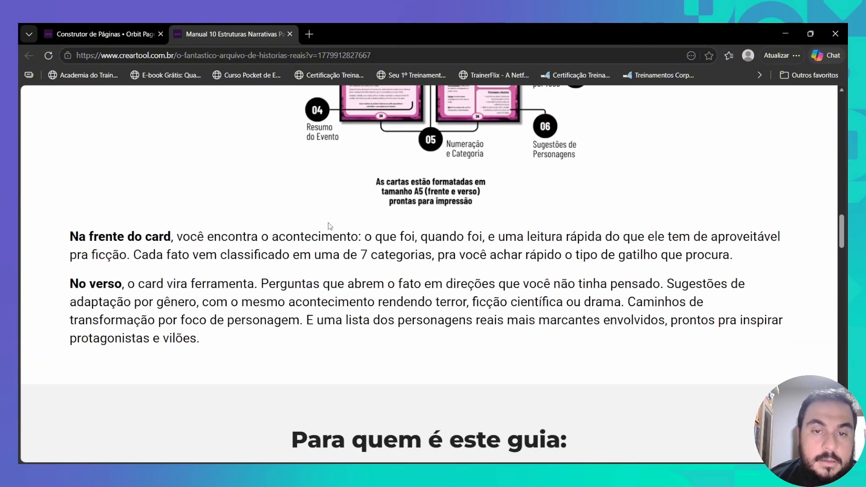
pyautogui.scroll(5, 330, 226)
pyautogui.scroll(-2, 342, 298)
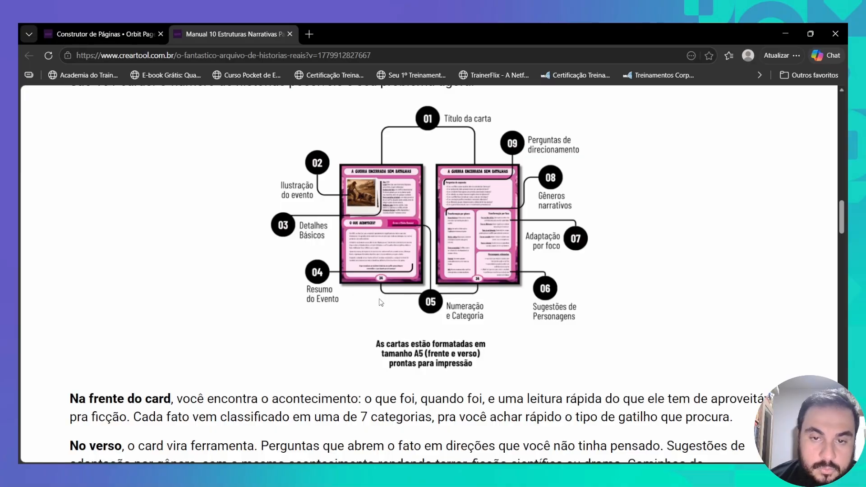
pyautogui.scroll(3, 380, 303)
pyautogui.scroll(-5, 425, 307)
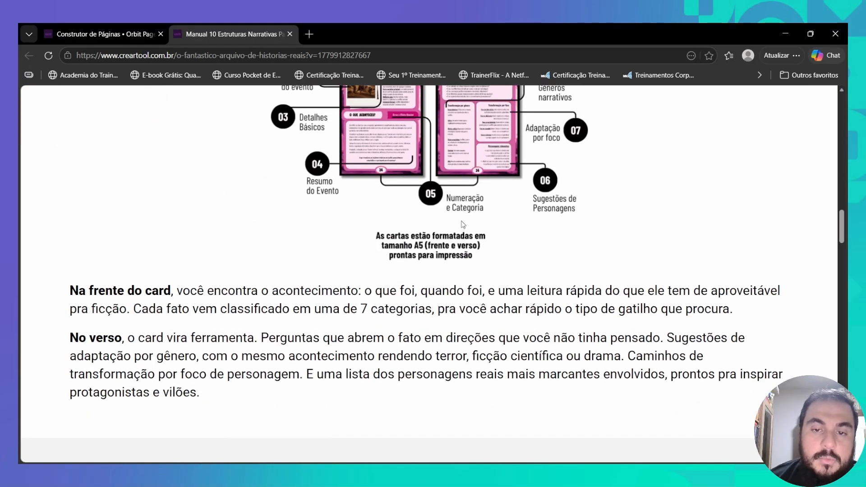
pyautogui.scroll(-10, 464, 225)
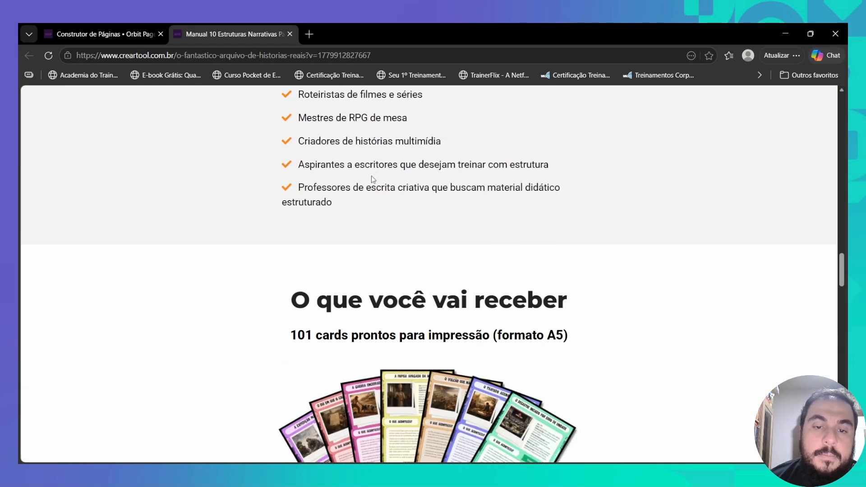
pyautogui.scroll(-2, 363, 174)
pyautogui.scroll(-1, 443, 180)
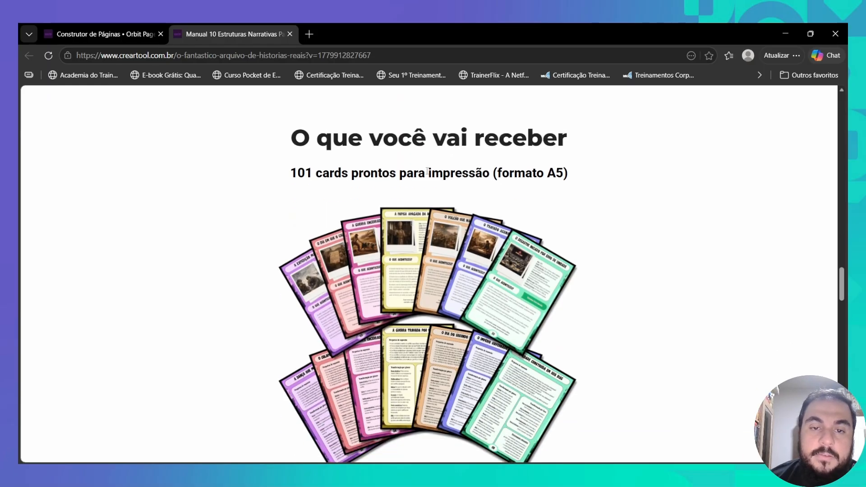
pyautogui.scroll(-7, 523, 195)
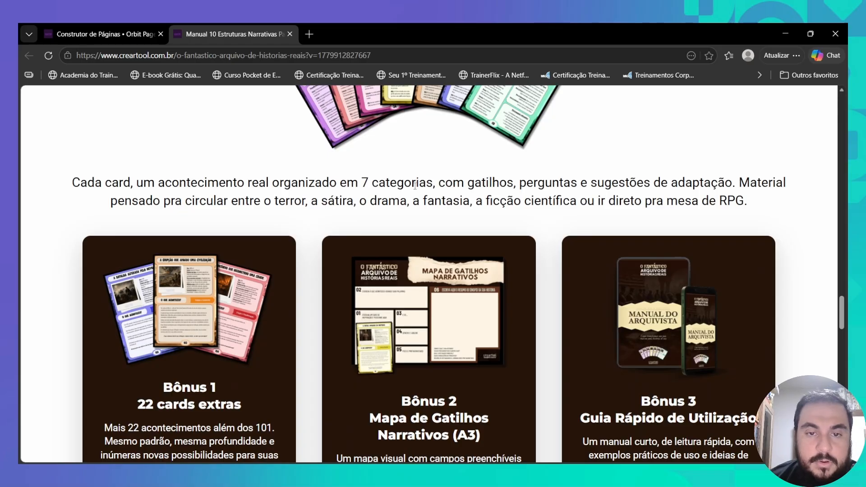
pyautogui.scroll(-2, 517, 176)
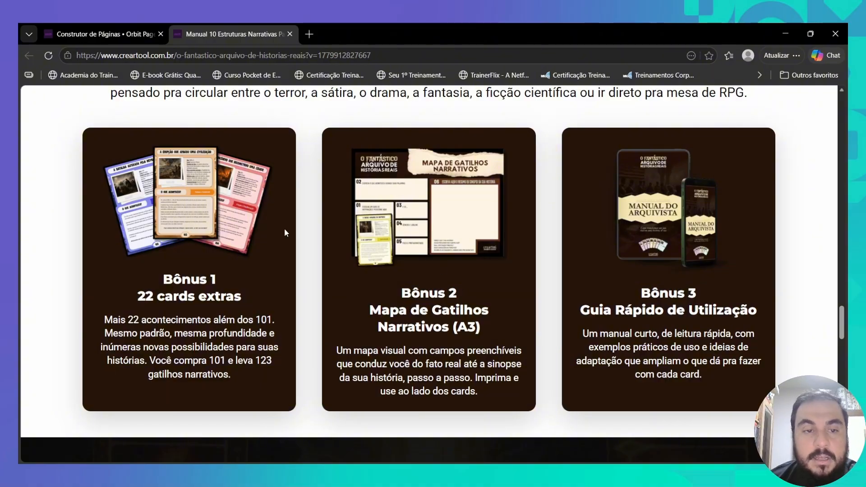
pyautogui.scroll(-6, 285, 233)
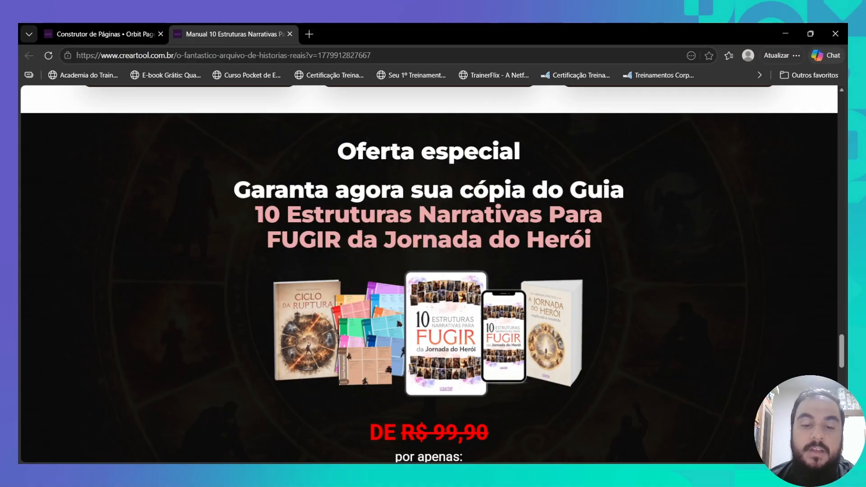
pyautogui.scroll(-8, 452, 212)
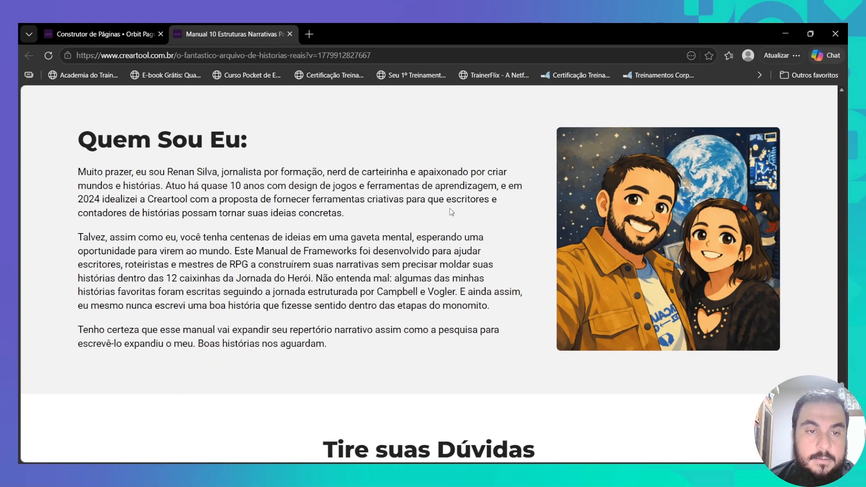
pyautogui.scroll(-5, 366, 198)
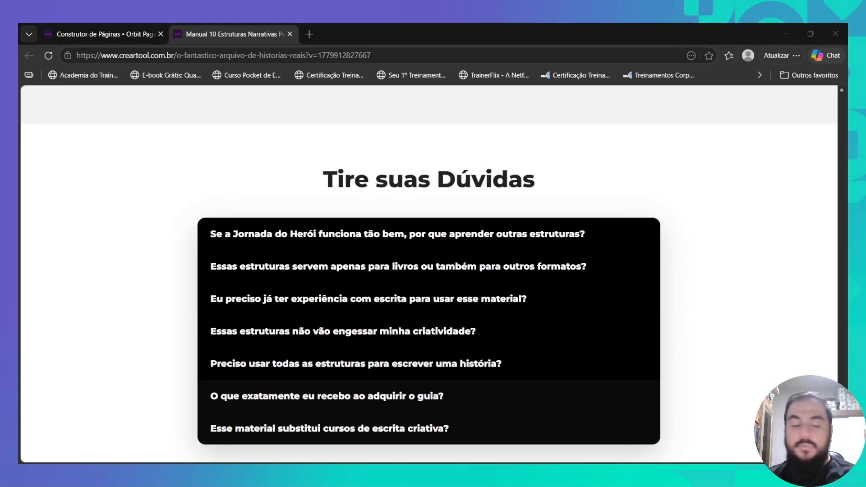
pyautogui.scroll(-20, 450, 229)
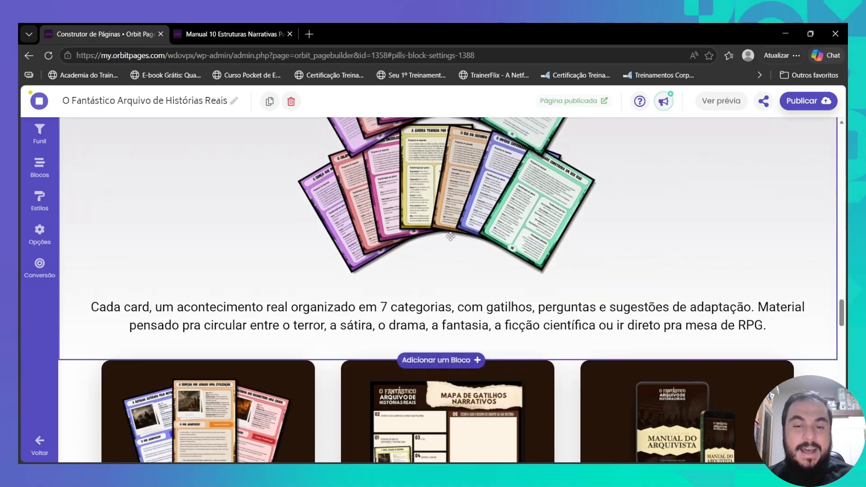
pyautogui.scroll(5, 450, 237)
pyautogui.scroll(-2, 450, 237)
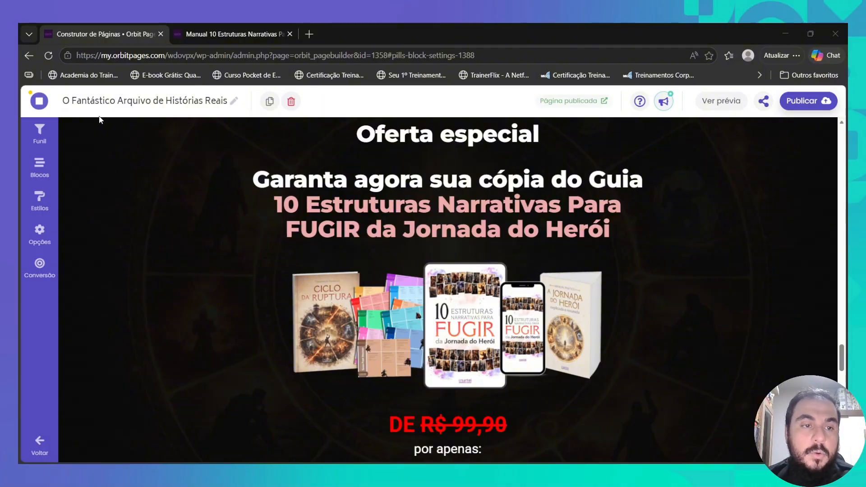
pyautogui.click(451, 366)
pyautogui.scroll(-7, 368, 292)
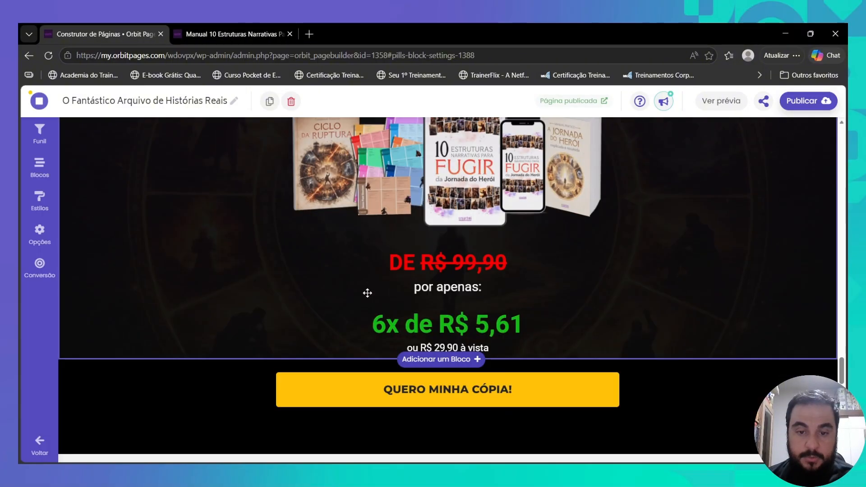
# - Point the QUERO MINHA CÓPIA! button to the new eduzz checkout URL with cupom=60OFF
pyautogui.click(395, 221)
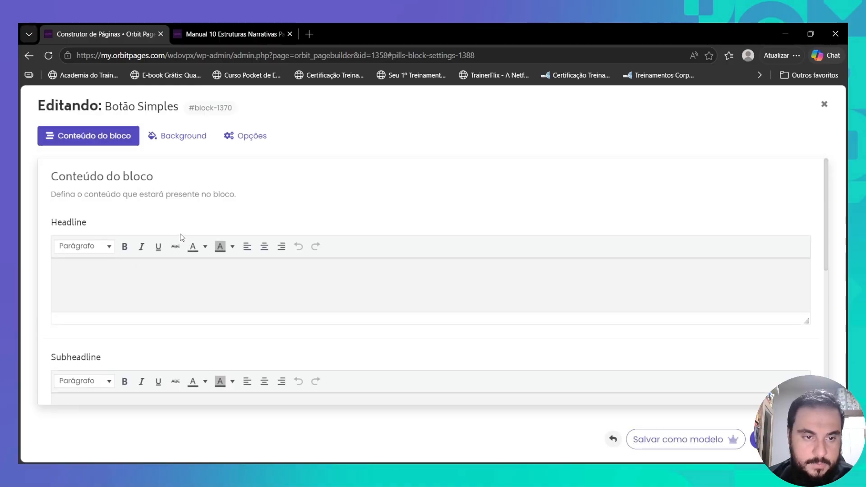
pyautogui.scroll(-3, 233, 264)
pyautogui.scroll(-3, 232, 264)
pyautogui.tripleClick(391, 310)
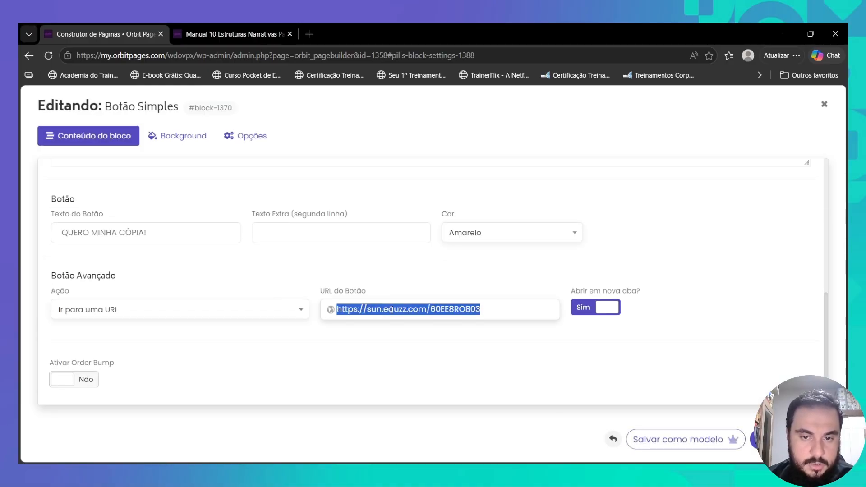
pyautogui.write('https://sun.eduzz.com/39YN7Q2DWO?cupom=60OFF')
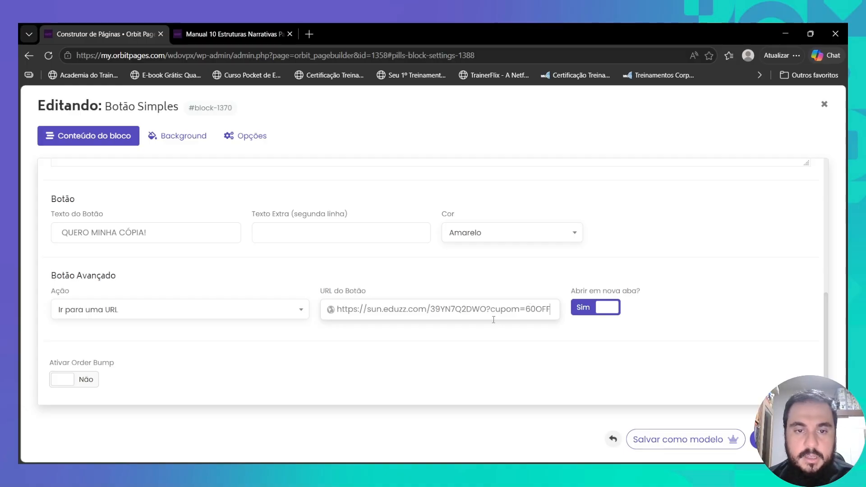
pyautogui.scroll(8, 494, 320)
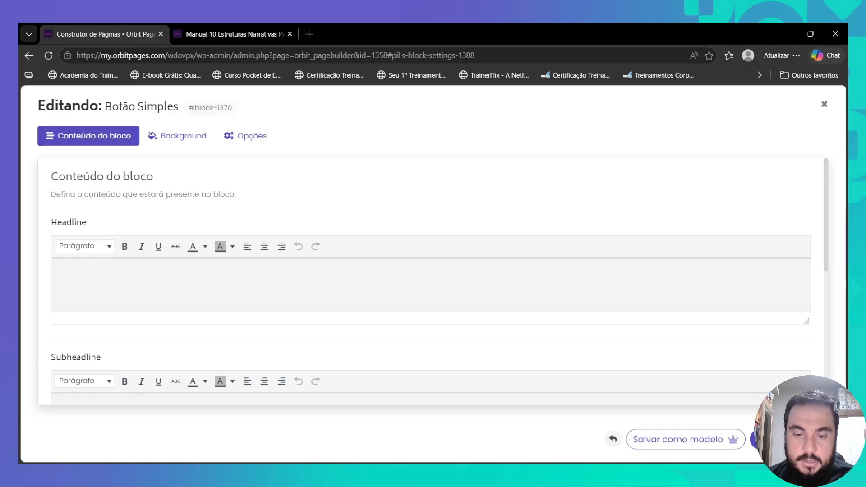
pyautogui.click(165, 136)
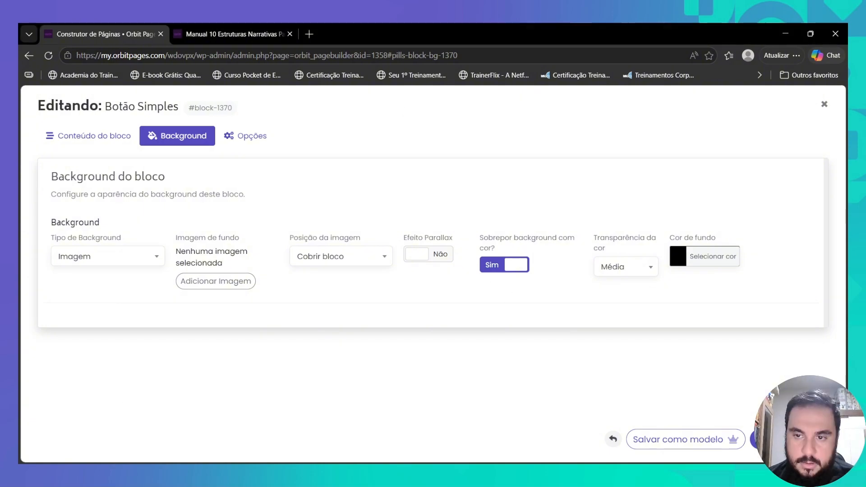
# - Set the buy-button block's background colour to dark brown #26150a
pyautogui.click(713, 257)
pyautogui.doubleClick(696, 283)
pyautogui.hotkey('ctrl', 'v')
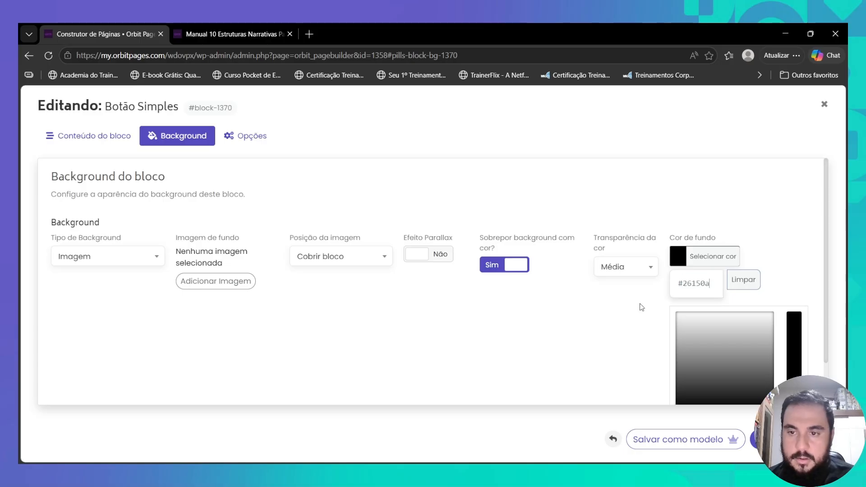
pyautogui.click(635, 329)
# - Save the buy-button block and open the special-offer text block's settings
pyautogui.click(75, 140)
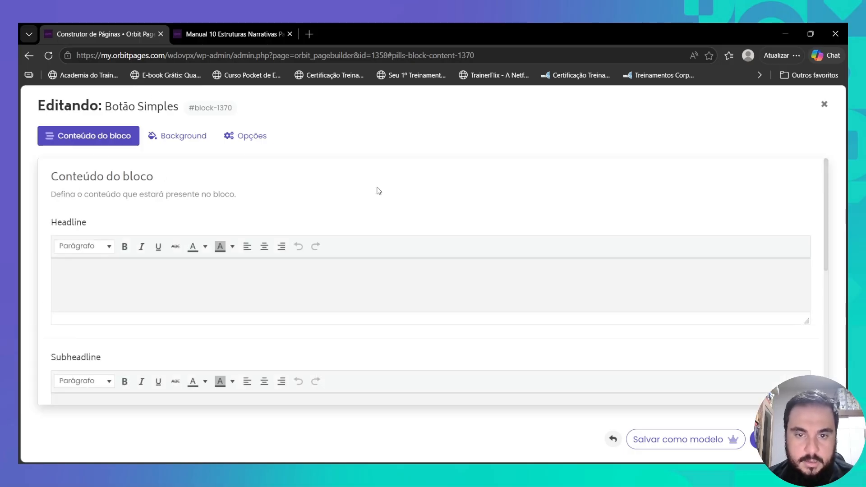
pyautogui.click(758, 440)
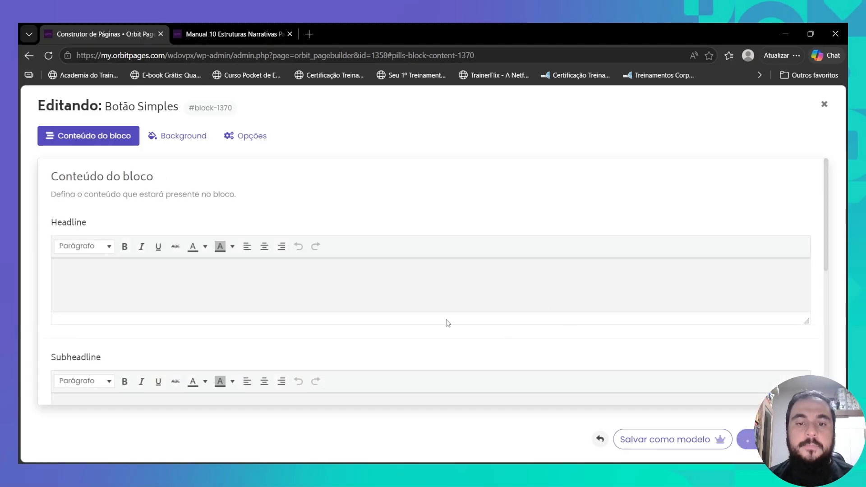
pyautogui.scroll(8, 392, 286)
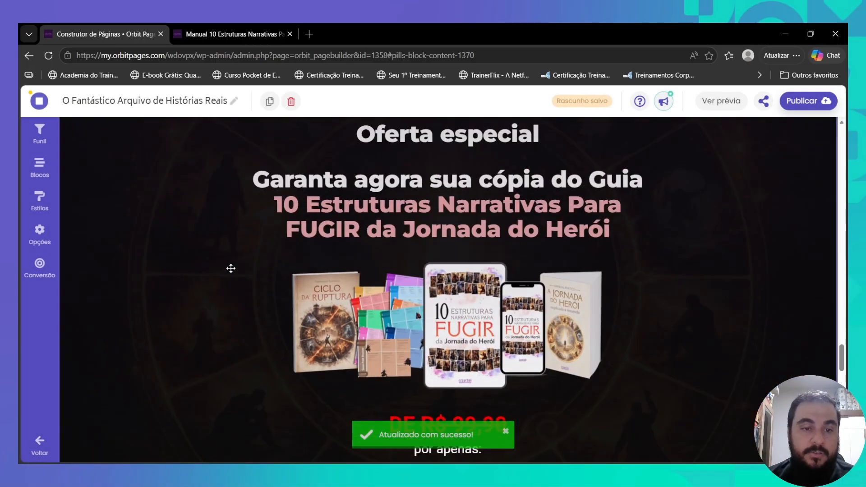
pyautogui.click(231, 269)
# - Remove the background image from the special-offer text block's Background settings
pyautogui.click(181, 137)
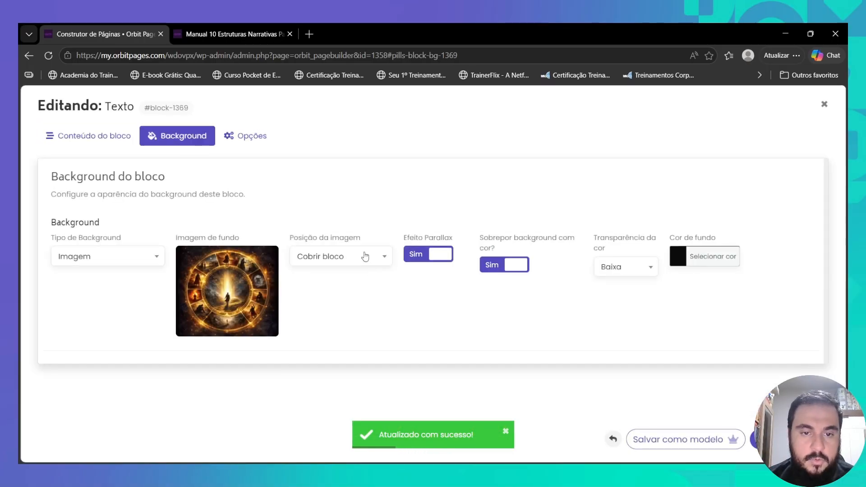
pyautogui.click(271, 255)
pyautogui.click(239, 284)
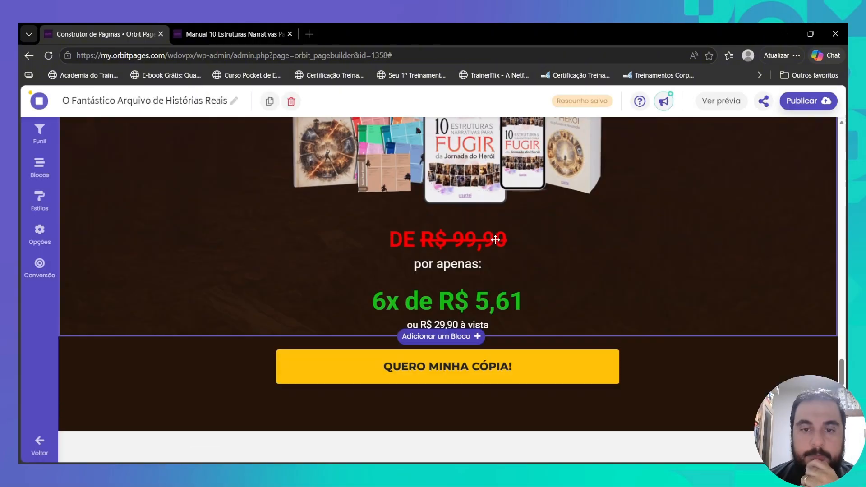
# - Change 'do' to 'de' and retype the headline as 'O Fantástico Arquivo de Histórias Reais'
pyautogui.click(220, 241)
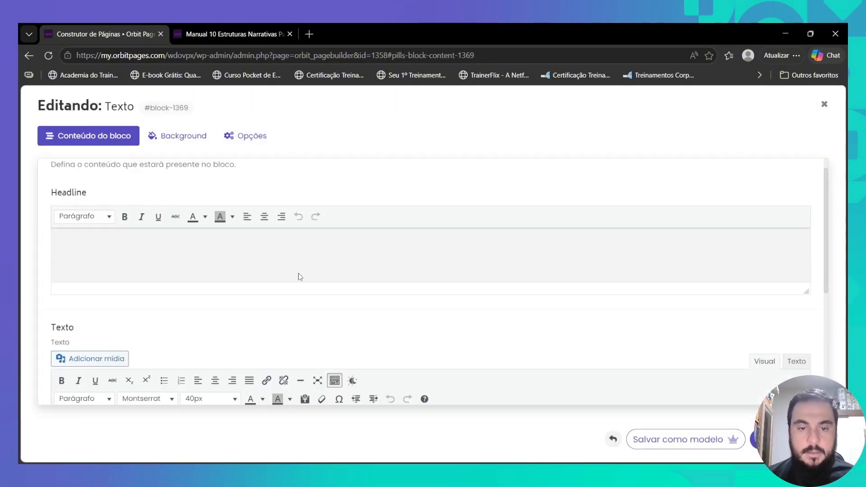
pyautogui.moveTo(562, 289); pyautogui.dragTo(577, 341)
pyautogui.write('eO Fantástico Arquivo de Histórias Re')
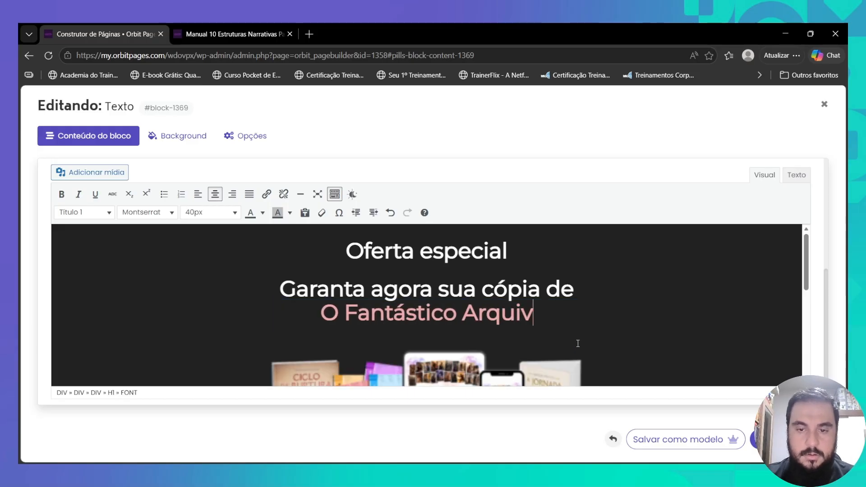
pyautogui.scroll(-3, 424, 262)
# - Open the offer's product image details and replace it from the media library
pyautogui.click(423, 262)
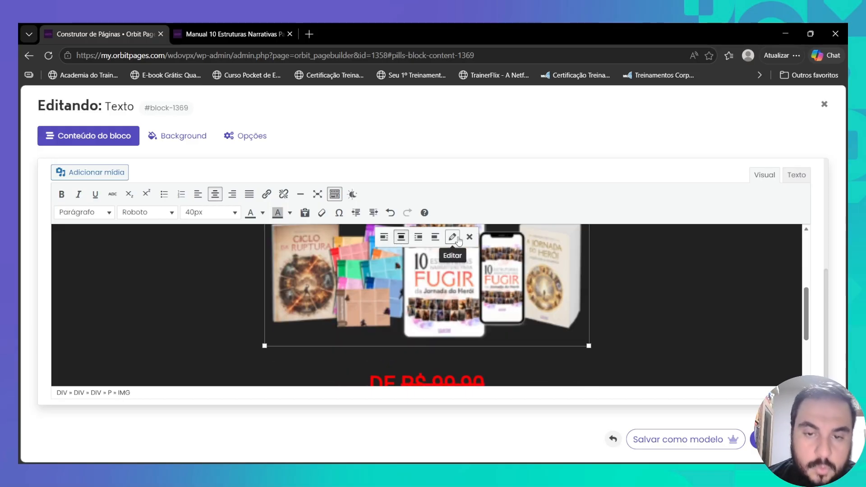
pyautogui.click(451, 233)
pyautogui.click(550, 223)
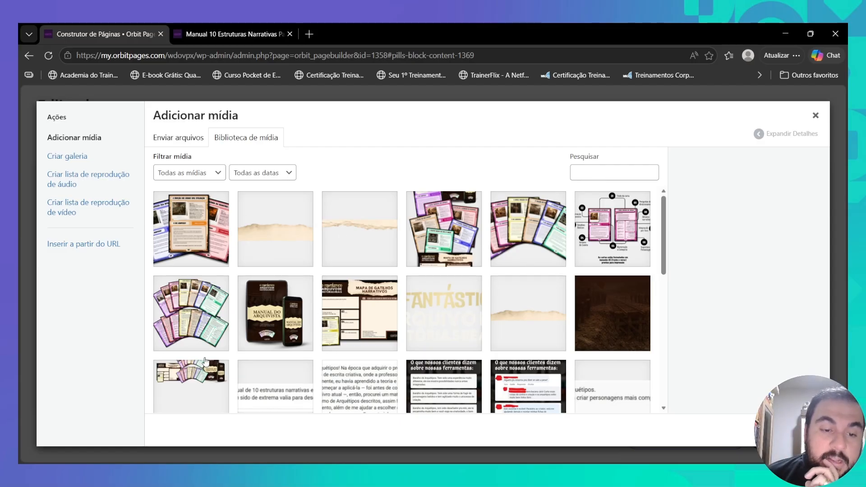
# - Choose the combined cards-and-manual image and crop away its empty bottom to 2160 × 972
pyautogui.click(176, 378)
pyautogui.click(698, 287)
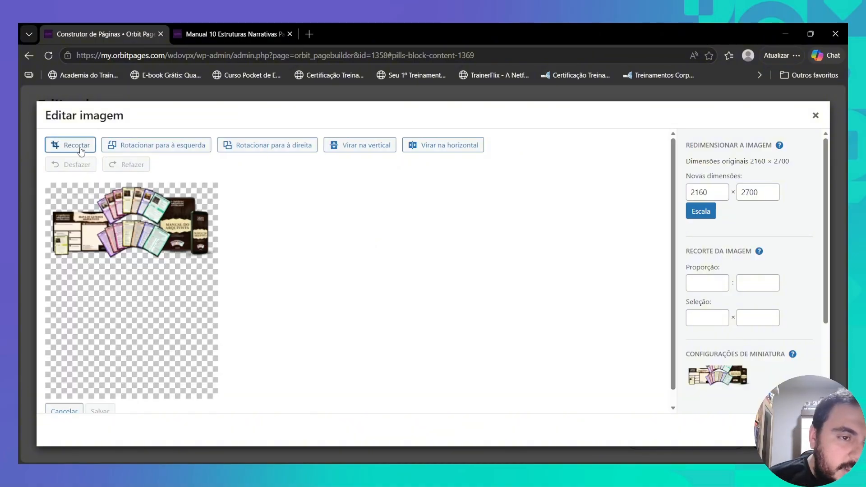
pyautogui.click(81, 149)
pyautogui.moveTo(131, 398); pyautogui.dragTo(146, 261)
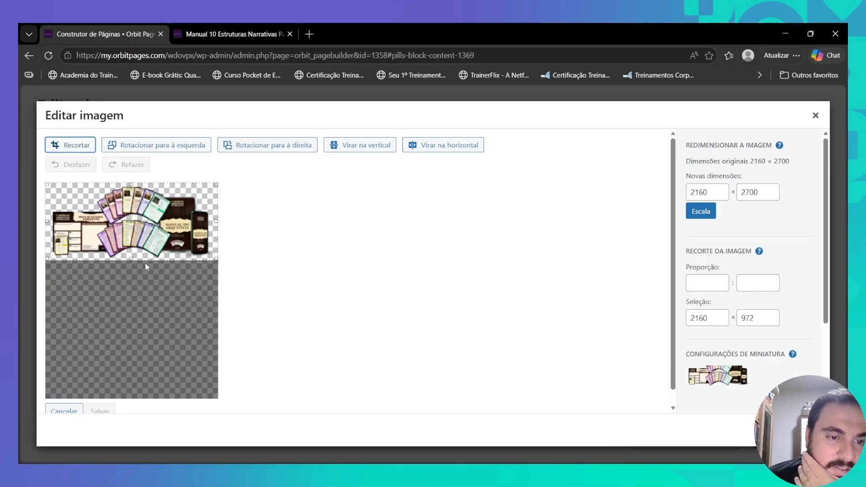
pyautogui.click(68, 146)
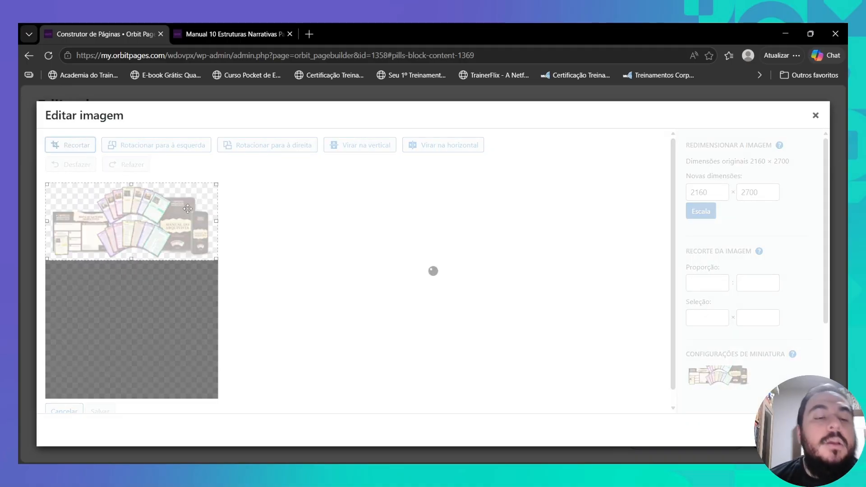
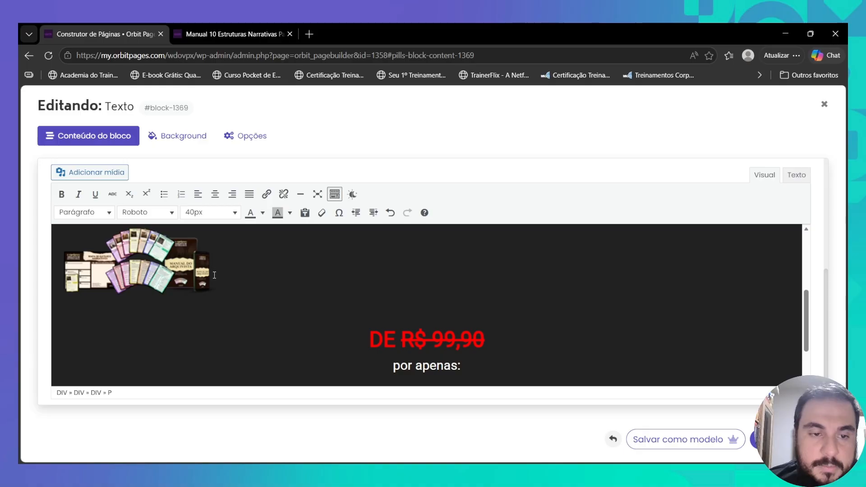
# - Centre the product mockup above the price and give it a custom size of 800 × 360 px
pyautogui.click(211, 274)
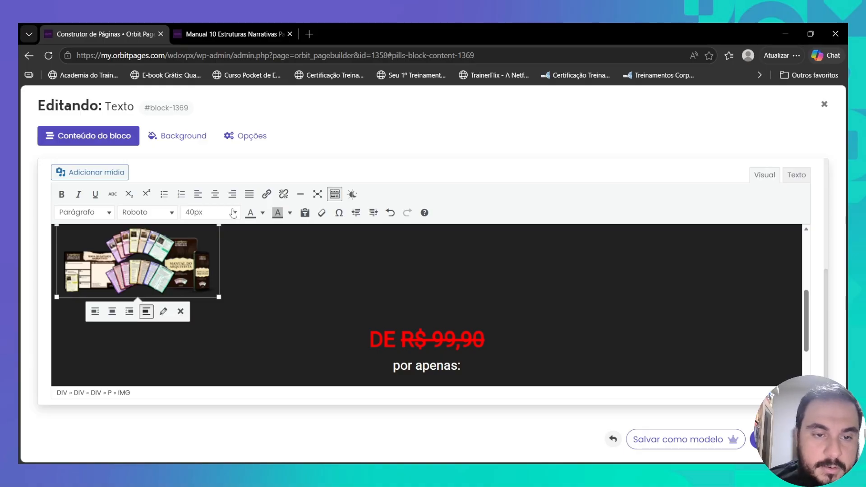
pyautogui.click(215, 194)
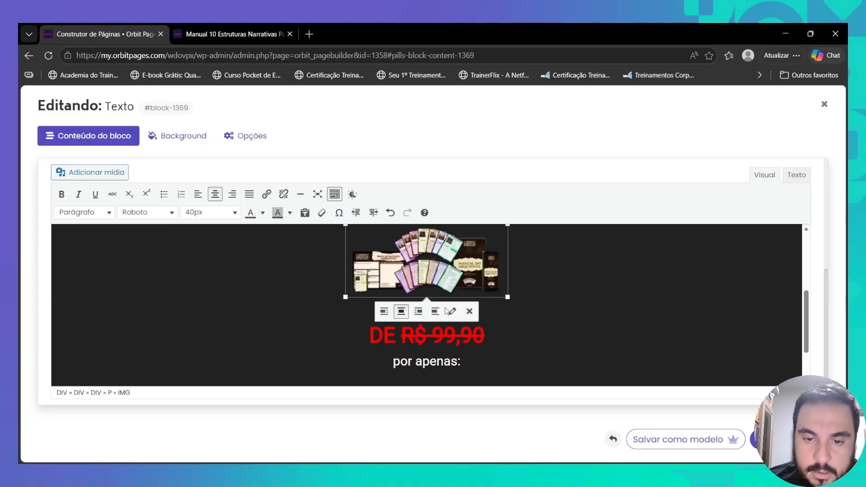
pyautogui.click(453, 311)
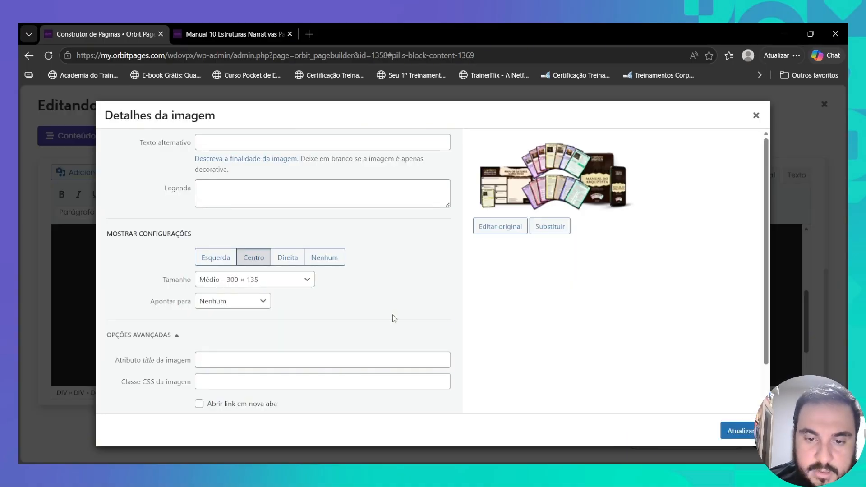
pyautogui.click(244, 279)
pyautogui.click(244, 354)
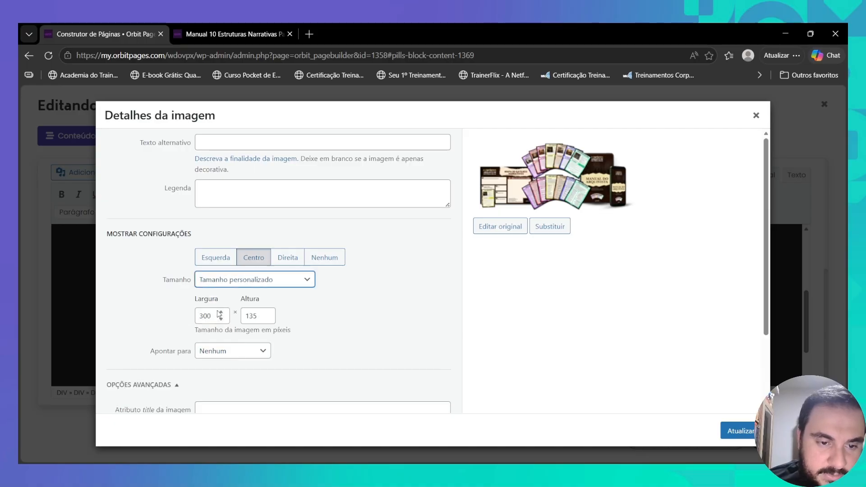
pyautogui.click(204, 317)
pyautogui.press('BackSpace')
pyautogui.write('8')
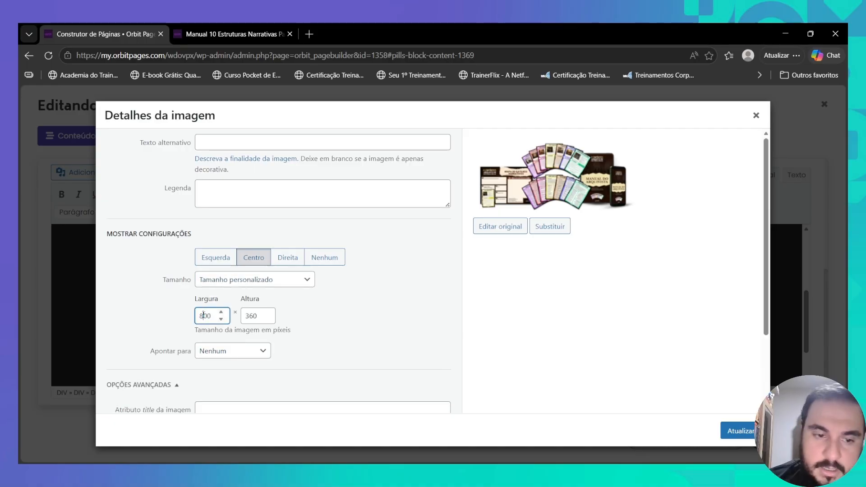
pyautogui.click(737, 430)
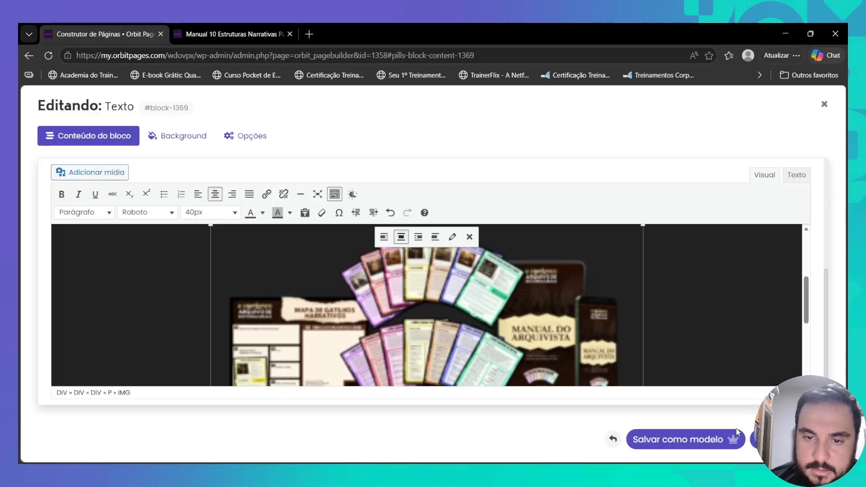
# - Save the image block, then change the price block's old price from 99,90 to 97,00
pyautogui.click(762, 439)
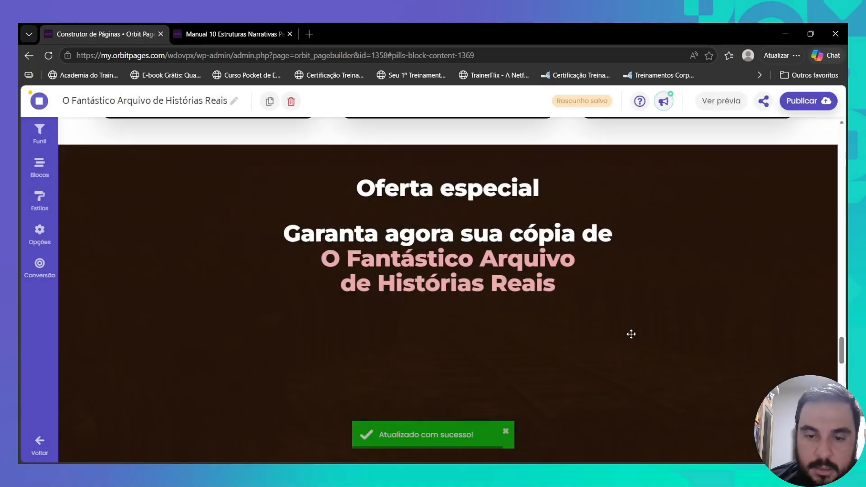
pyautogui.scroll(-4, 506, 249)
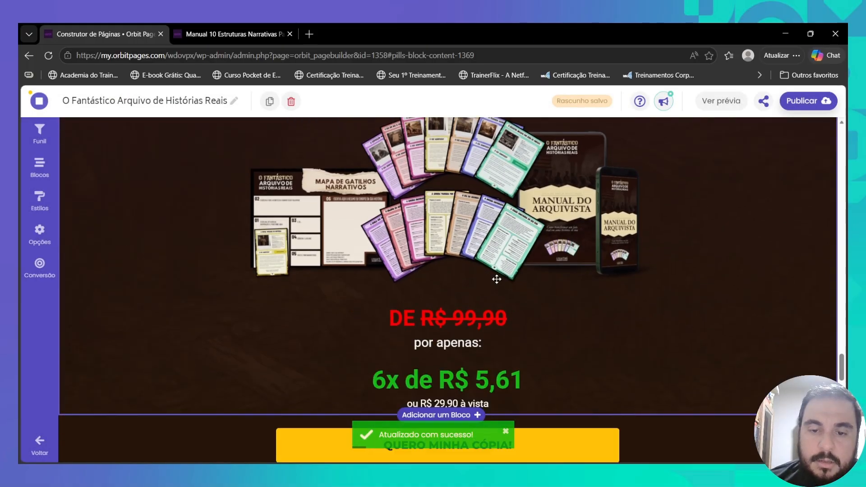
pyautogui.click(485, 317)
pyautogui.scroll(-5, 440, 281)
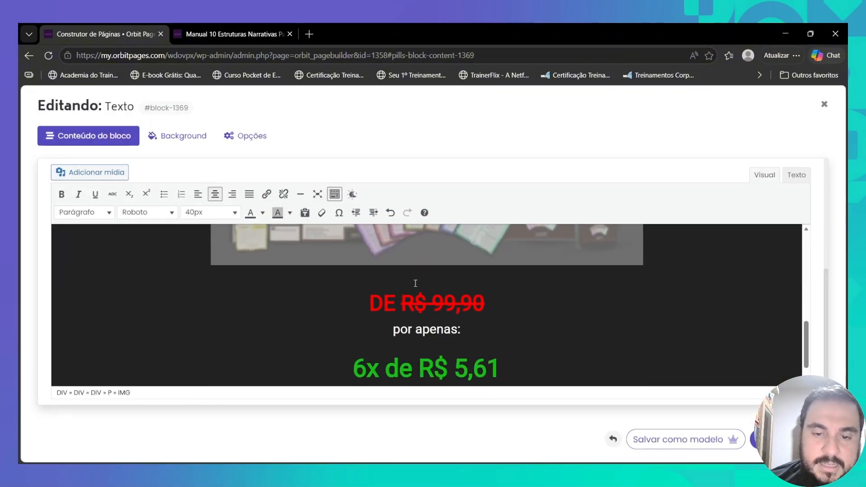
pyautogui.click(440, 280)
pyautogui.hotkey('shift', 'Right')
pyautogui.write('7,')
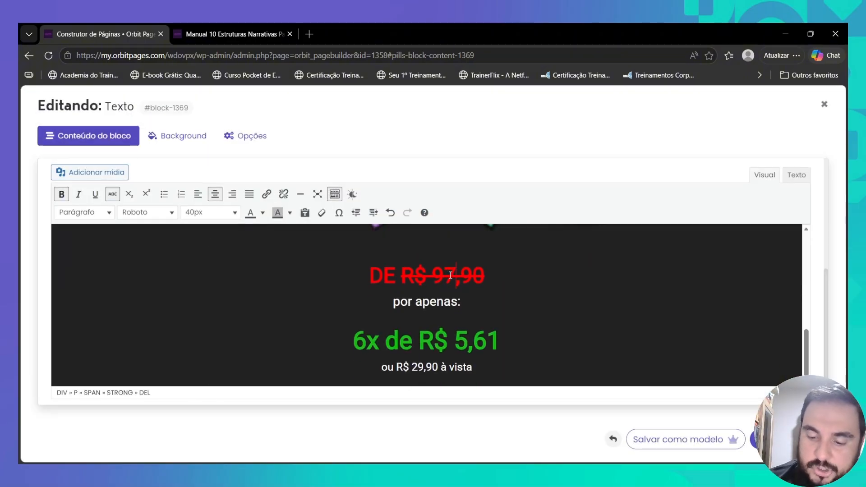
pyautogui.write('0')
pyautogui.press('Delete')
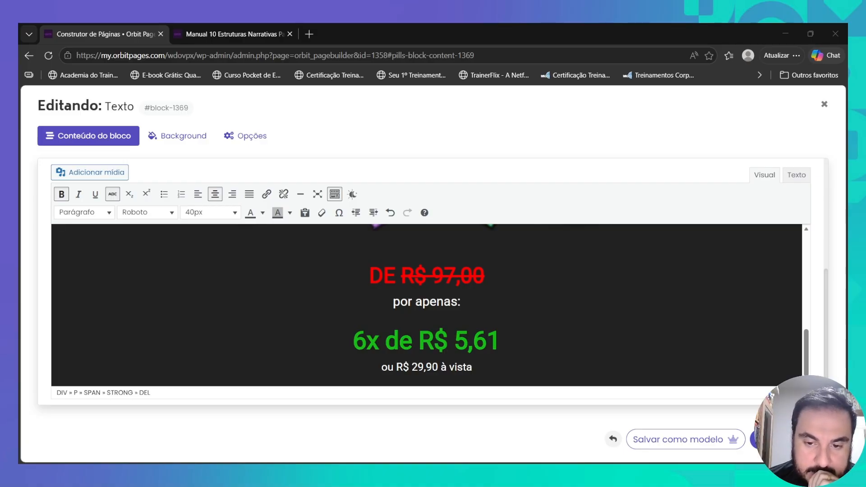
# - Change the installment to 8x de R$ 5,38 and the cash price to R$ 37,00 à vista
pyautogui.write('8')
pyautogui.press('BackSpace')
pyautogui.write('0')
pyautogui.scroll(-1, 431, 369)
pyautogui.click(786, 440)
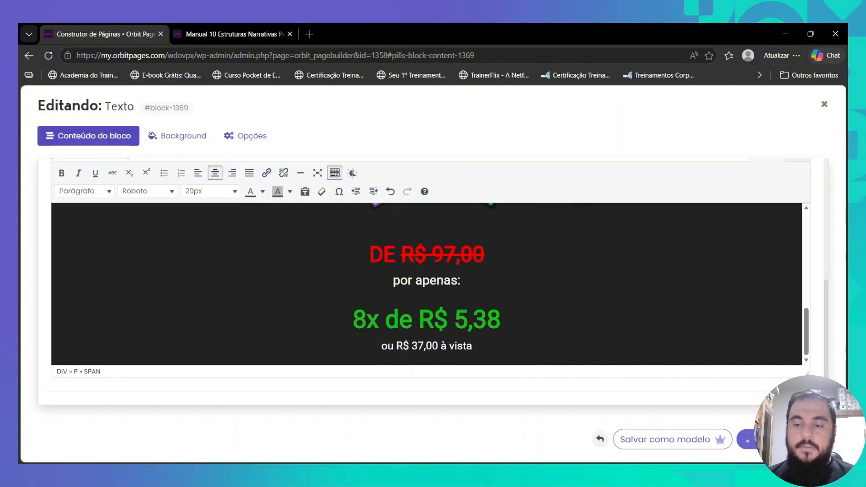
# - Reload the published sales page and open the Eduzz checkout from QUERO MINHA CÓPIA!
pyautogui.scroll(6, 495, 299)
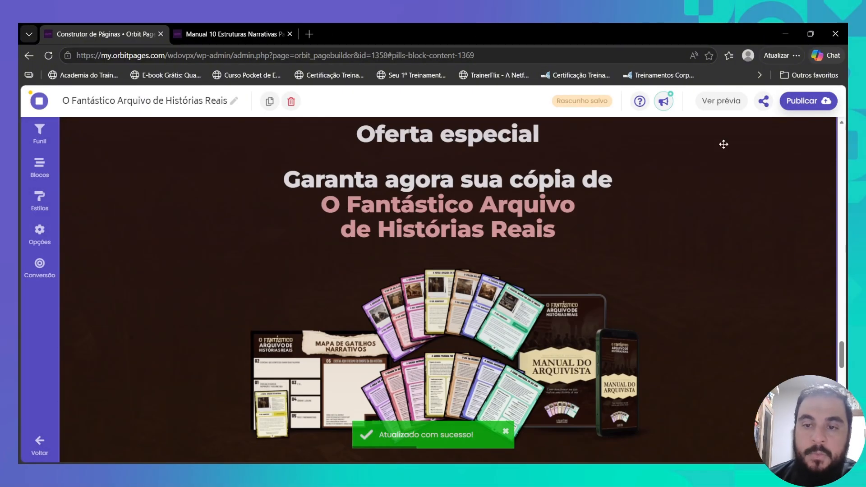
pyautogui.click(233, 34)
pyautogui.click(49, 56)
pyautogui.scroll(-7, 578, 239)
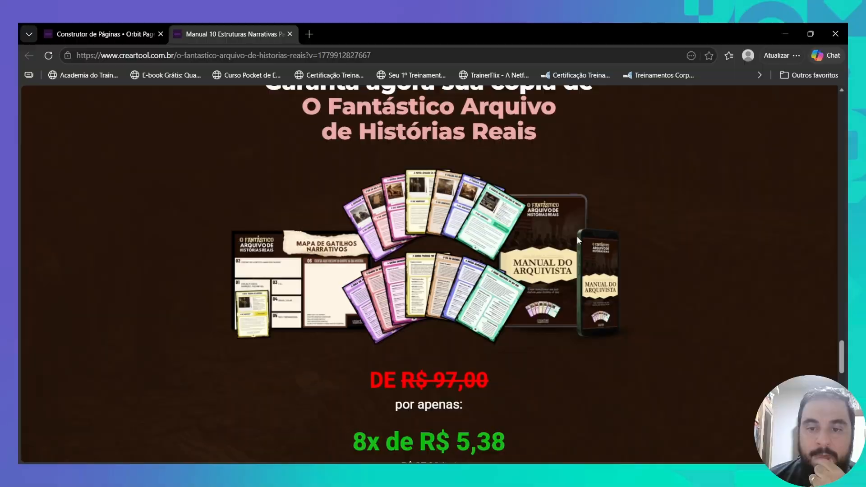
pyautogui.scroll(-4, 577, 236)
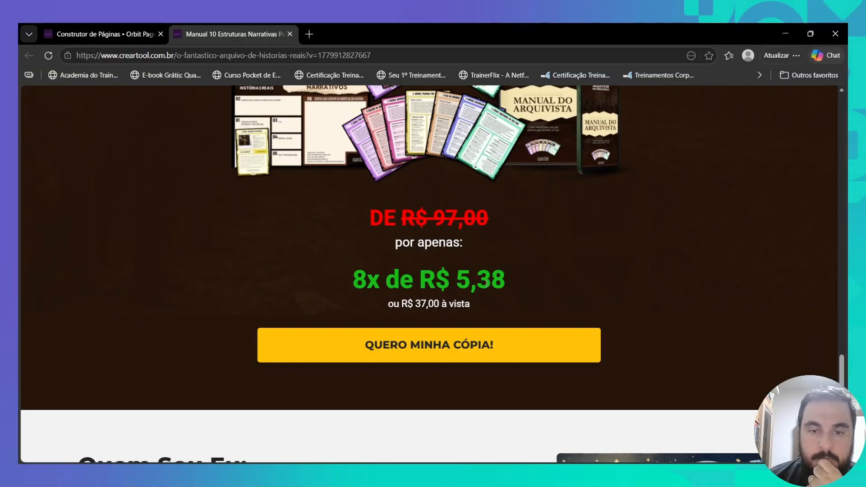
pyautogui.click(485, 345)
# - Review the checkout's 8x de R$ 5,38 price, recheck the live page, then return to the builder
pyautogui.scroll(-7, 484, 247)
pyautogui.scroll(-9, 485, 247)
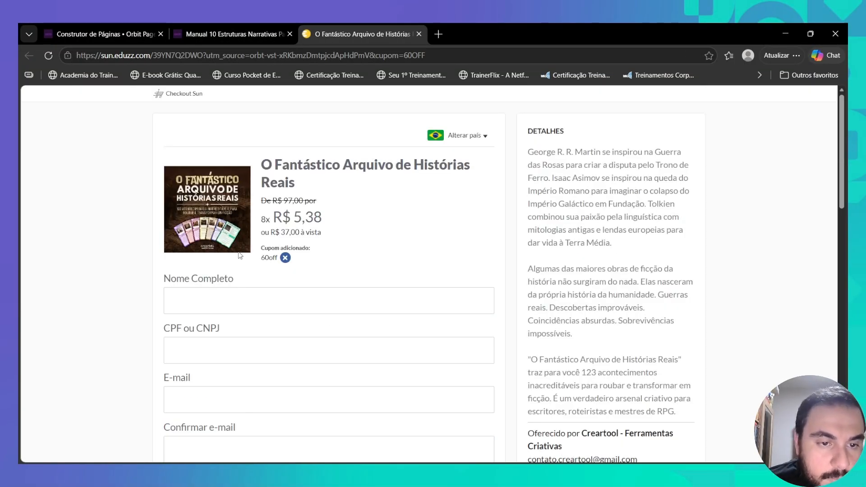
pyautogui.click(277, 33)
pyautogui.scroll(-5, 521, 312)
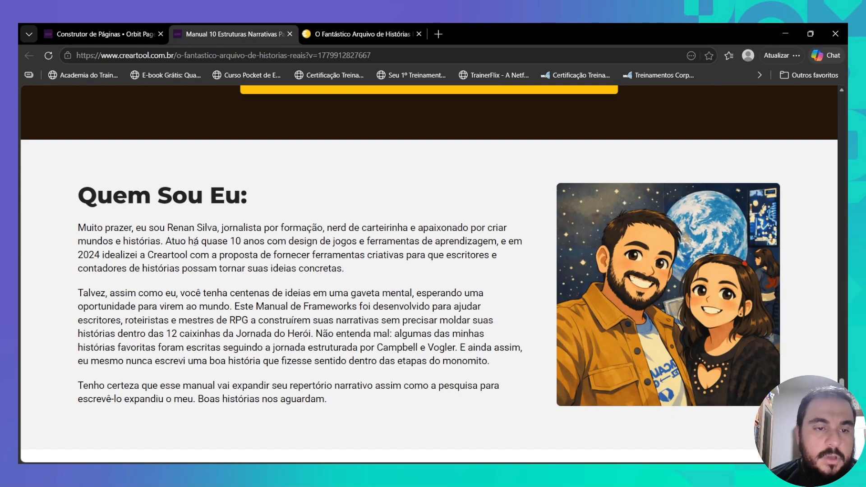
pyautogui.scroll(-10, 195, 242)
pyautogui.click(106, 34)
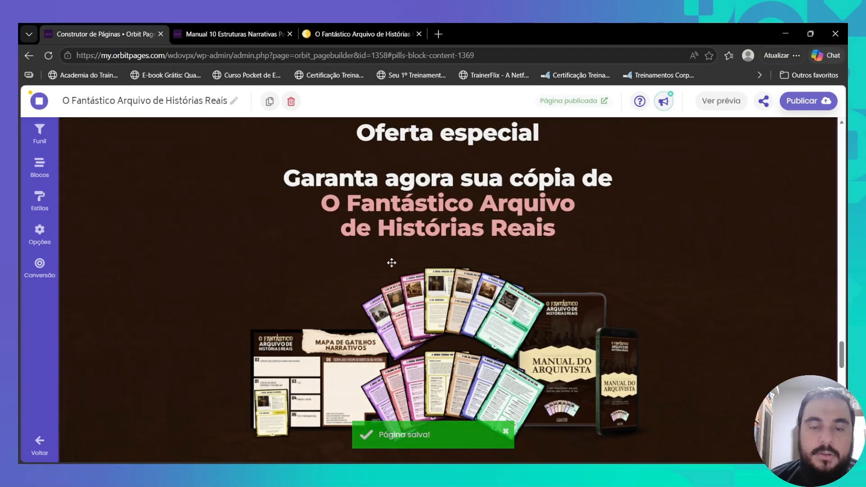
# - Replace the first two FAQ answers with the new pasted text
pyautogui.scroll(-15, 391, 263)
pyautogui.scroll(5, 392, 267)
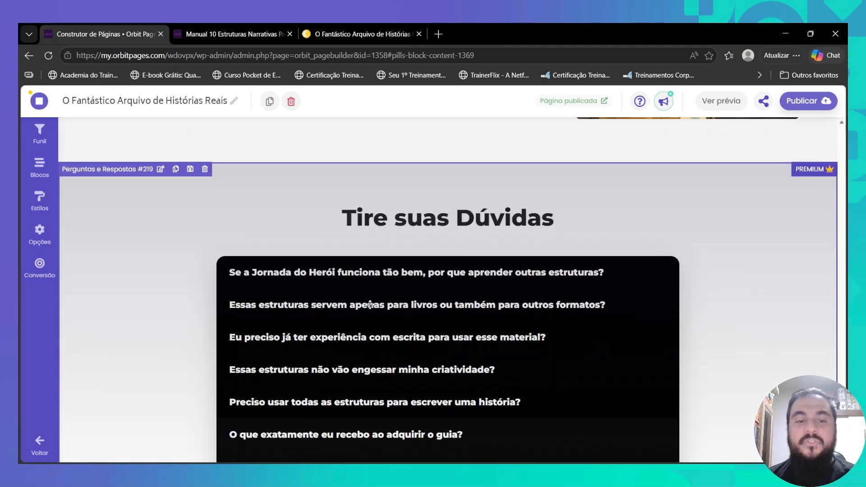
pyautogui.scroll(-3, 370, 305)
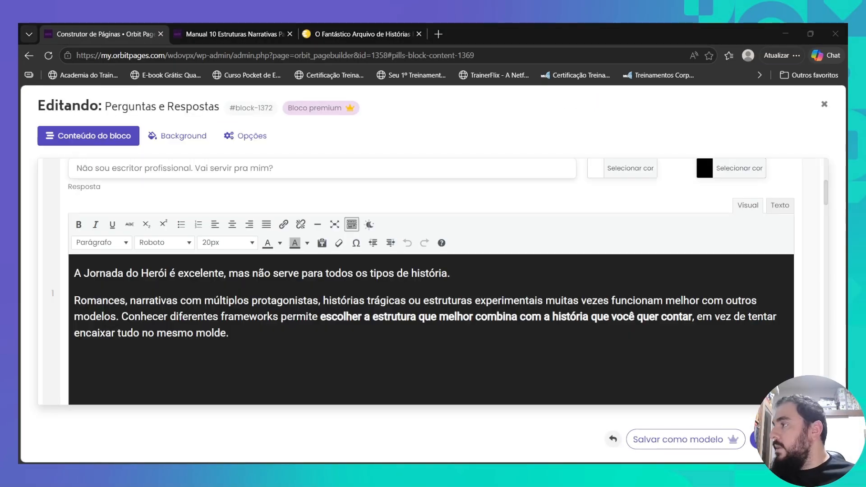
pyautogui.hotkey('ctrl', 'a')
pyautogui.write('Sim. O arquivo foi pensado para qualquer pessoa que crie histórias (escritores publicados, iniciantes que estão começando o primeiro livro, roteiristas, autores de fanfic, mestres de RPG montando campanhas, professores propondo exercícios de escrita criativa). Os cards não exigem conhecimento técnico de escrita. Exigem vontade de criar.')
pyautogui.scroll(-5, 339, 353)
pyautogui.write('Pode, e é um dos melhores usos. Cada card pode virar gancho de campanha, encontro inesperado, NPC com história, ou pano de fundo de uma sessão inteira. As perguntas de expansão e os personagens relevantes ajudam o mestre a montar arcos em minutos. Tem card sobre golpes, desastres, mistérios e conspirações — material que se adapta tanto a fantasia quanto a horror, cyberpunk ou investigação moderna.')
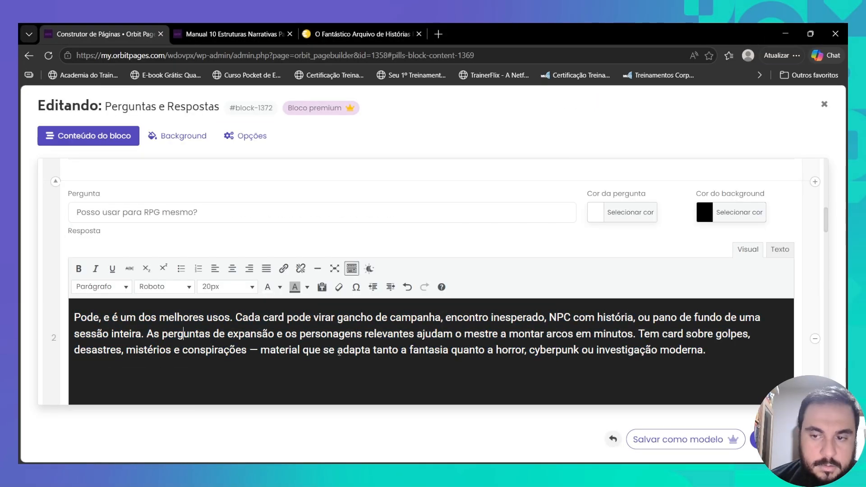
# - Paste new answers into FAQ items three to five, adding '(Nutror)' to one
pyautogui.scroll(-5, 339, 353)
pyautogui.write('Todos os 123 acontecimentos são reais e baseados em registros históricos. Os textos foram elaborados a partir de pesquisa, mas o arquivo não é um livro de história: a função aqui é narrativa, não acadêmica. Onde os registros divergem, o card sinaliza. Onde existem versões alternativas, elas viram material para suas perguntas de expansão.')
pyautogui.scroll(-5, 184, 346)
pyautogui.write('Após a compra, você recebe acesso à área de membros com todos os PDFs disponíveis para download. O conteúdo é imediato. Os arquivos são prontos para impressão (cards em A5, mapa em A3) — mas funcionam igualmente bem usados em tela.')
pyautogui.write('(Nutror)')
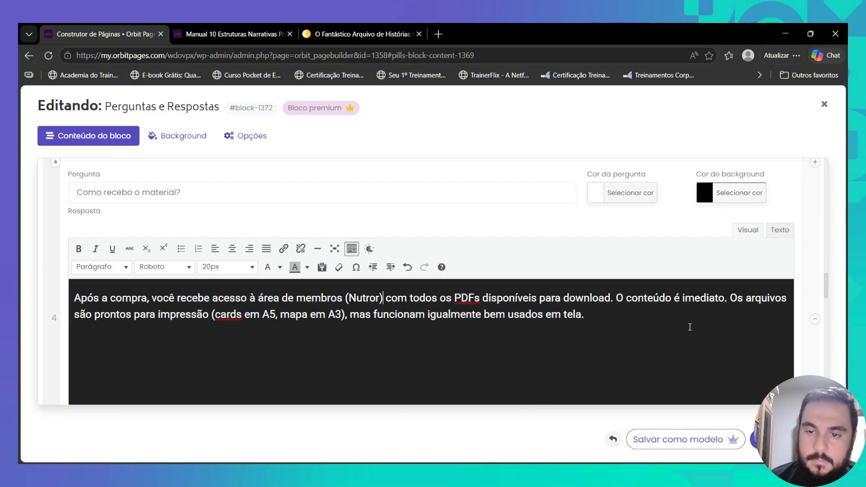
pyautogui.scroll(-5, 690, 327)
pyautogui.write('Os cards têm uma ordem específica?')
pyautogui.scroll(-5, 432, 311)
pyautogui.hotkey('ctrl', 'v')
# - Update the last FAQ answers with the contact e-mail 'ou solicitar diretamente na plataforma' and save the block
pyautogui.click(201, 288)
pyautogui.hotkey('ctrl', 'a')
pyautogui.hotkey('ctrl', 'v')
pyautogui.scroll(-5, 201, 289)
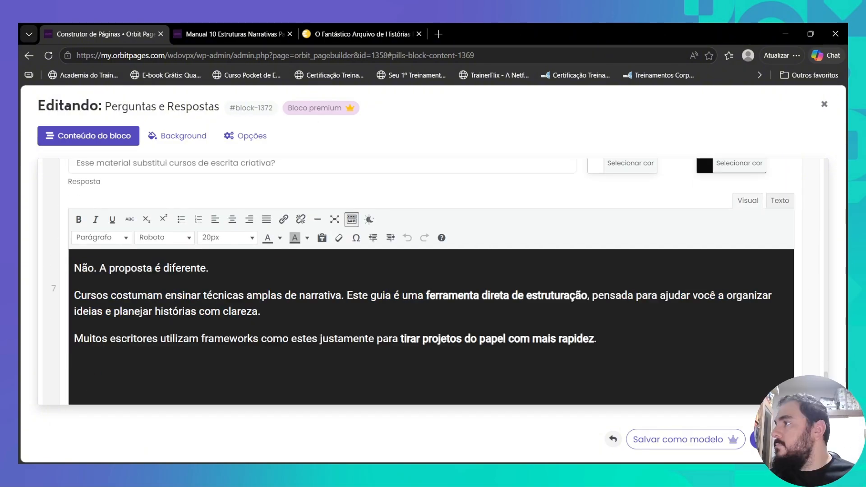
pyautogui.hotkey('ctrl', 'a')
pyautogui.write('Você tem 7 dias de garantia incondicional. Se considerar que o material não serve para você, basta solicitar o reembolso pelo e-mail de suporte e devolvemos 100% do valor pago. Sem perguntas, sem fricção.')
pyautogui.click(707, 273)
pyautogui.scroll(-3, 707, 276)
pyautogui.click(785, 440)
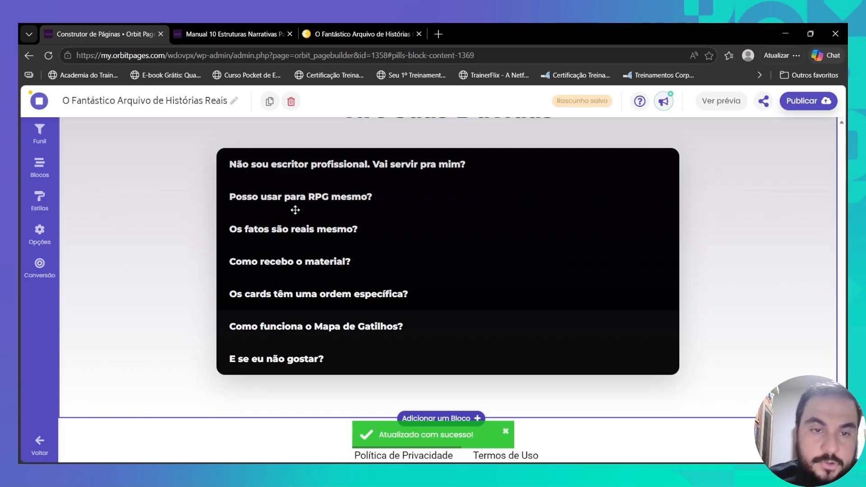
# - Scroll back to the top, open the hero text block and select its headline text
pyautogui.scroll(4, 376, 211)
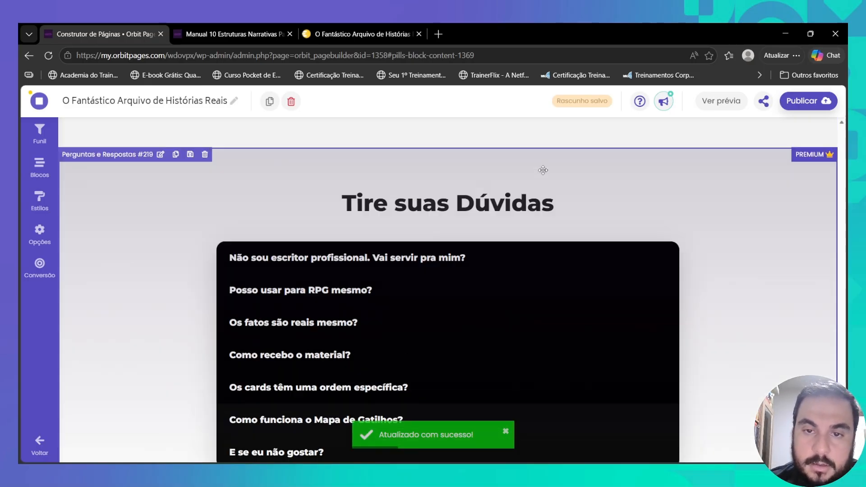
pyautogui.scroll(-5, 397, 231)
pyautogui.scroll(6, 511, 324)
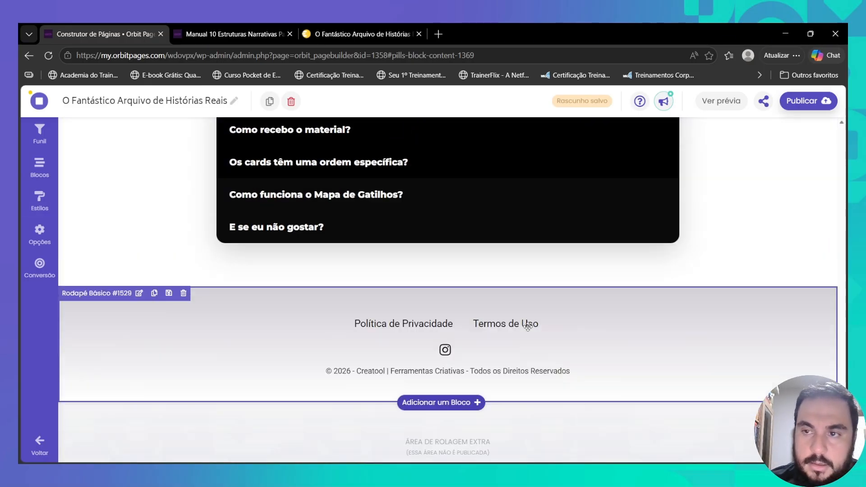
pyautogui.scroll(5, 530, 326)
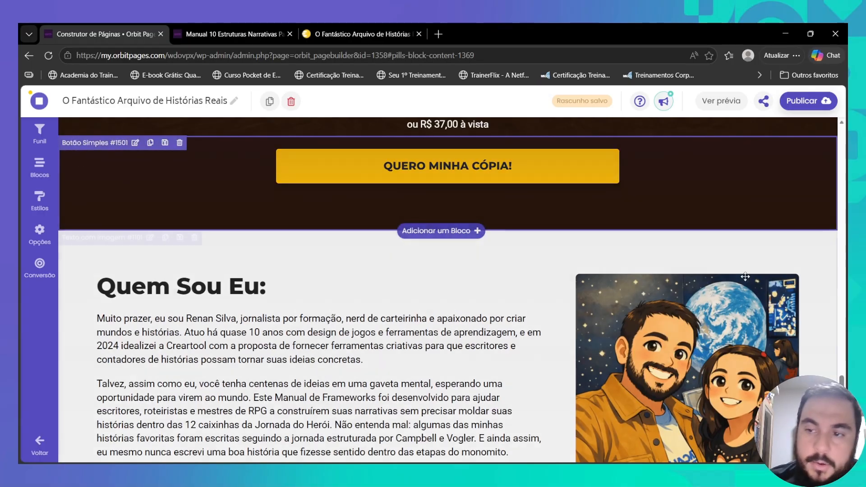
pyautogui.scroll(10, 392, 226)
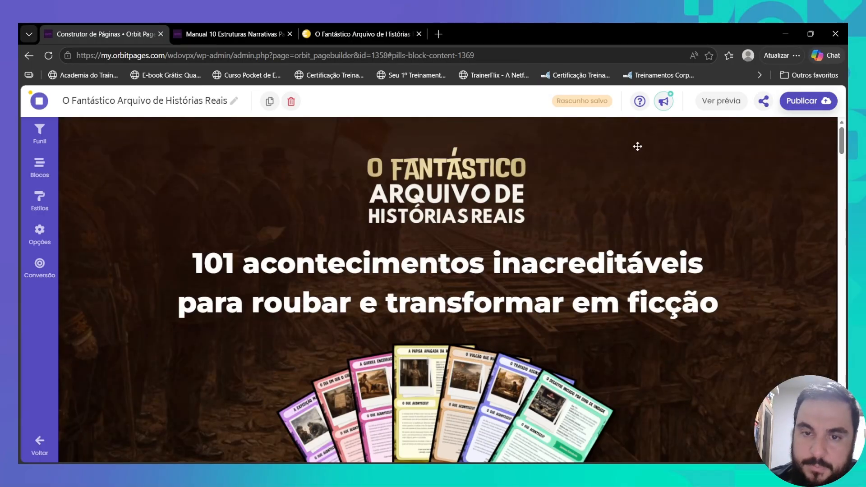
pyautogui.click(393, 226)
pyautogui.scroll(-5, 317, 332)
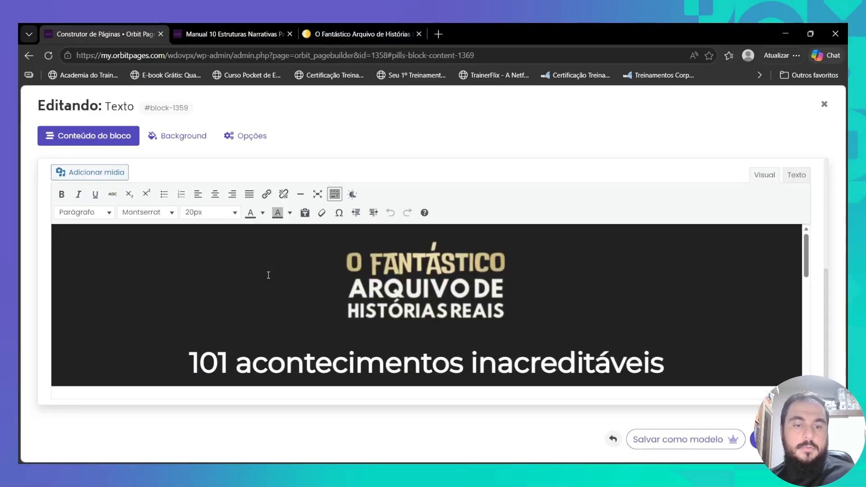
pyautogui.scroll(-2, 316, 332)
pyautogui.doubleClick(326, 274)
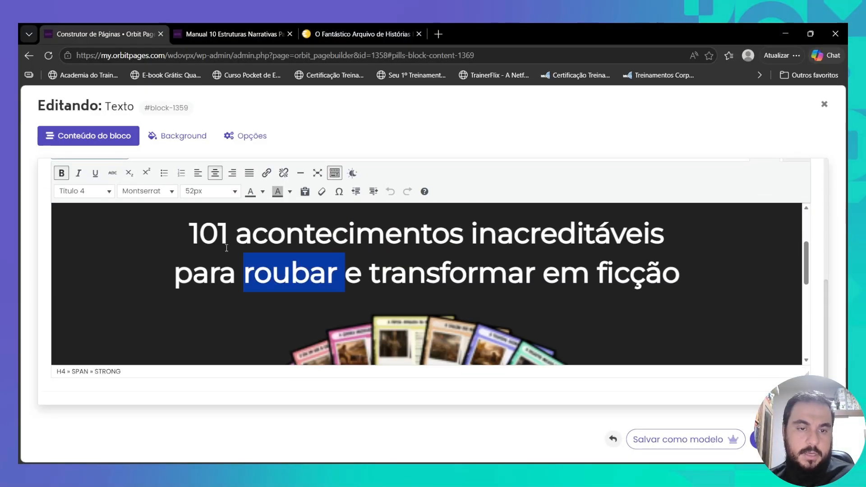
pyautogui.moveTo(185, 226); pyautogui.dragTo(666, 234)
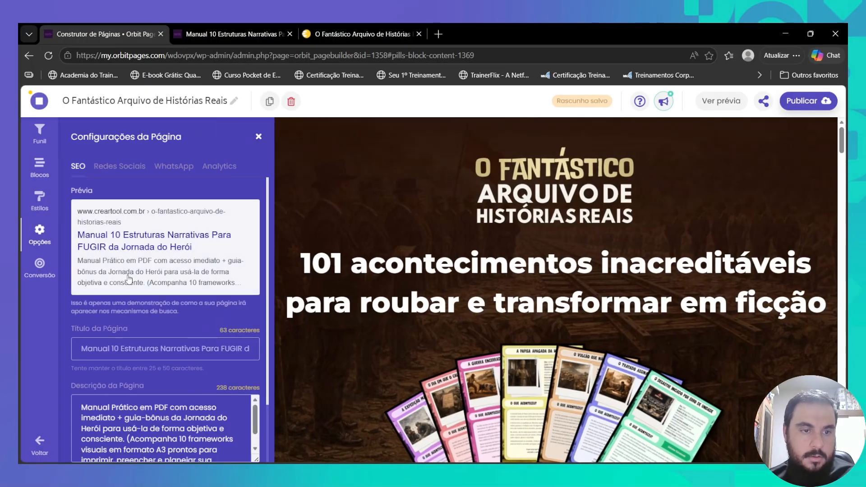
# - Set the SEO page title to 'O Fantástico Arquivo de Histórias Reais' and paste the tagline as description
pyautogui.write('O Fantástico Arquivo de Histórias Reais')
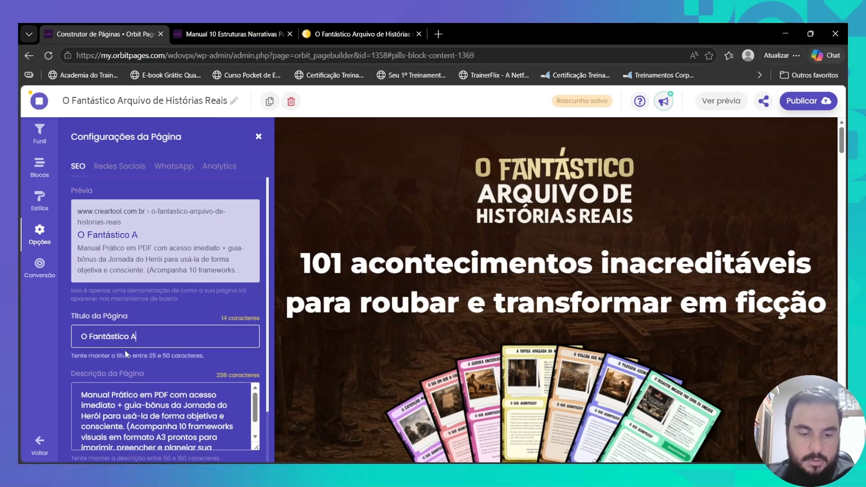
pyautogui.click(129, 408)
pyautogui.hotkey('ctrl', 'a')
pyautogui.write('101 acontecimentos inacreditáveis para roubar e transformar em ficção')
# - Give the social-sharing settings the tagline, product title and the card-set mockup image
pyautogui.click(120, 166)
pyautogui.click(130, 401)
pyautogui.hotkey('ctrl', 'a')
pyautogui.write('101 acontecimentos inacreditáveis para roubar e transformar em ficção.')
pyautogui.click(131, 329)
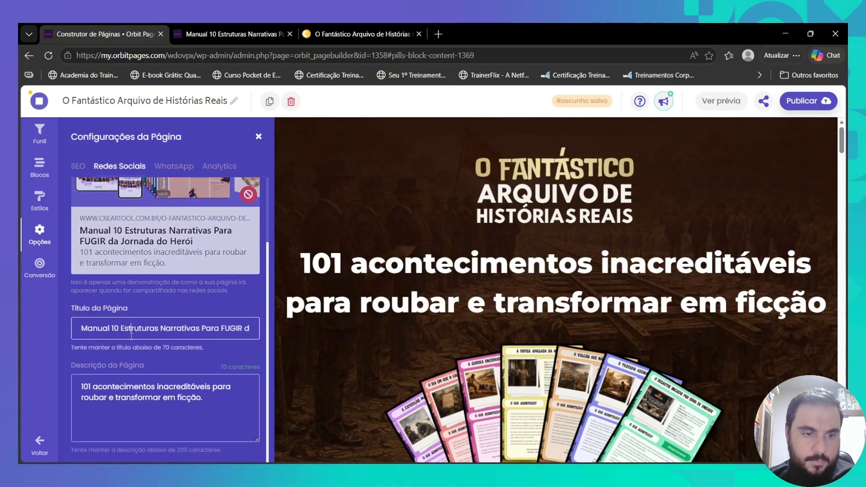
pyautogui.click(165, 244)
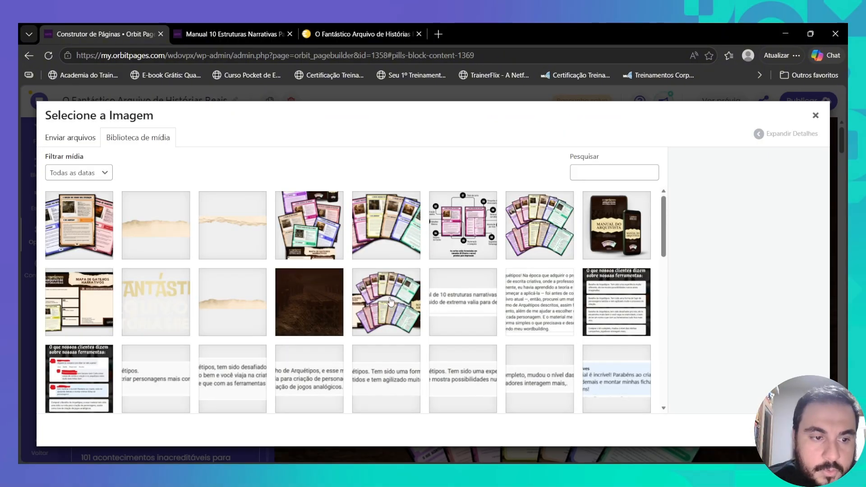
pyautogui.click(390, 301)
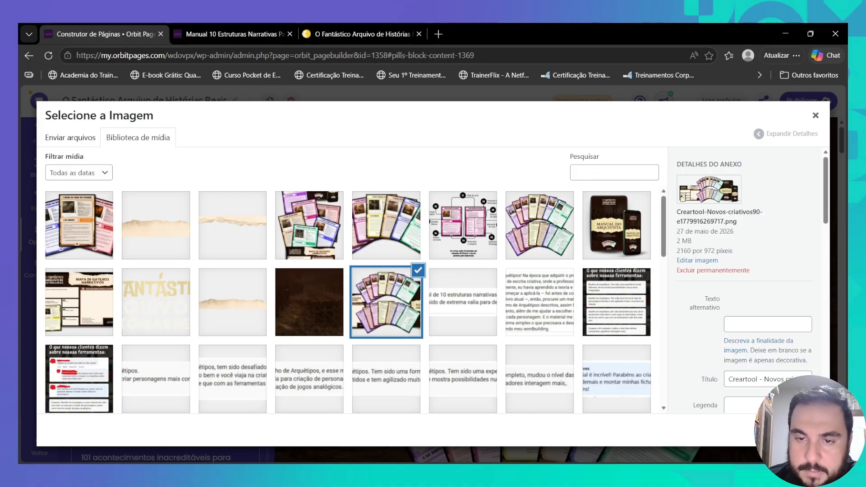
pyautogui.click(792, 430)
# - In the hero text block, select the fanned cards image and bring up the media library
pyautogui.scroll(-1, 558, 325)
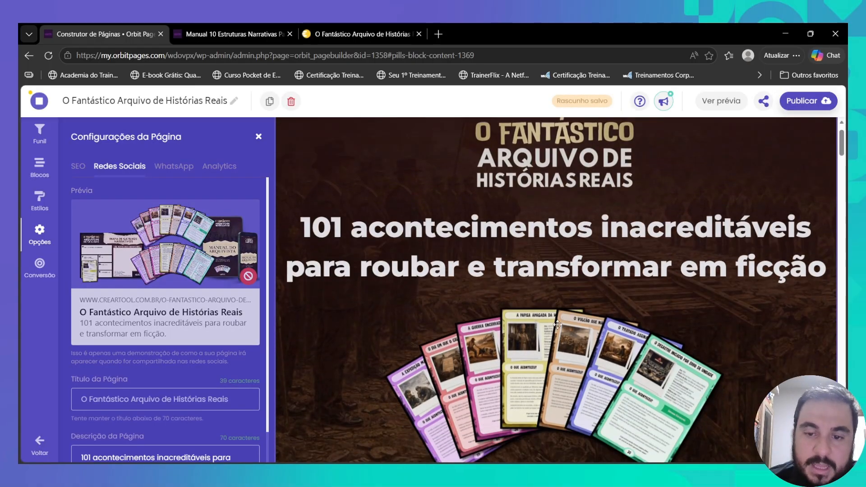
pyautogui.scroll(-1, 558, 325)
pyautogui.click(453, 312)
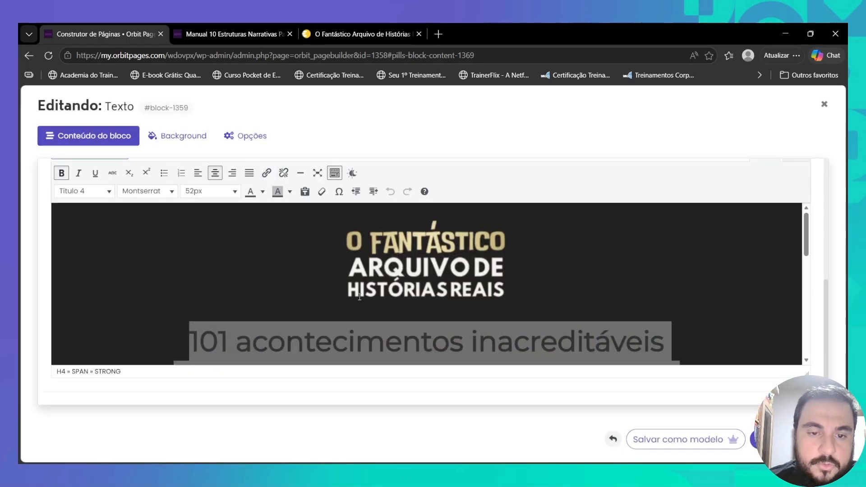
pyautogui.scroll(-3, 367, 277)
pyautogui.click(367, 277)
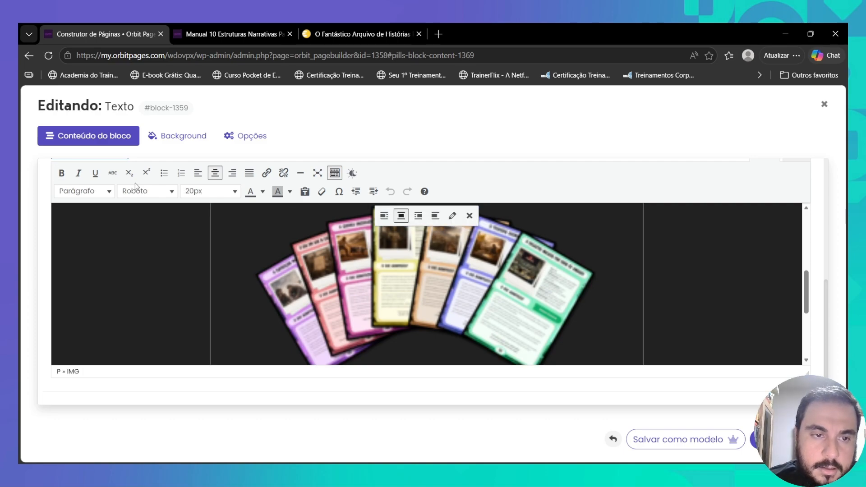
pyautogui.scroll(1, 106, 190)
pyautogui.click(100, 203)
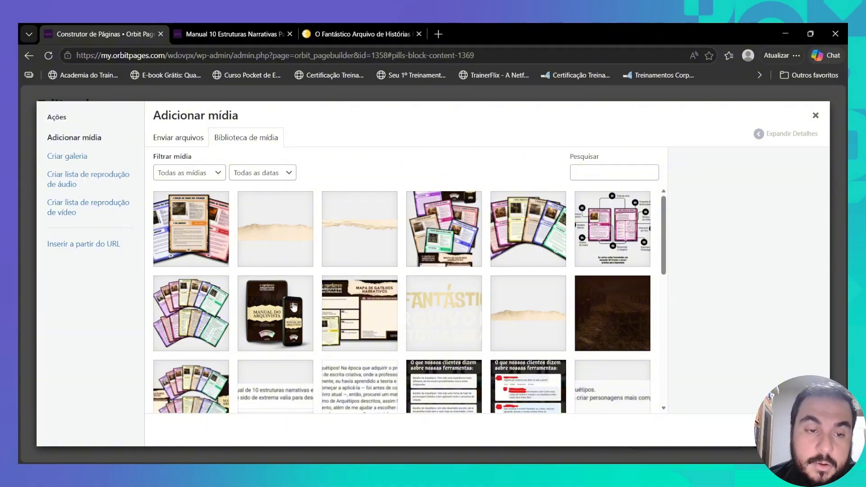
# - Insert the card-set mockup into the hero, centre it and resize it to 800 × 360 px
pyautogui.click(201, 387)
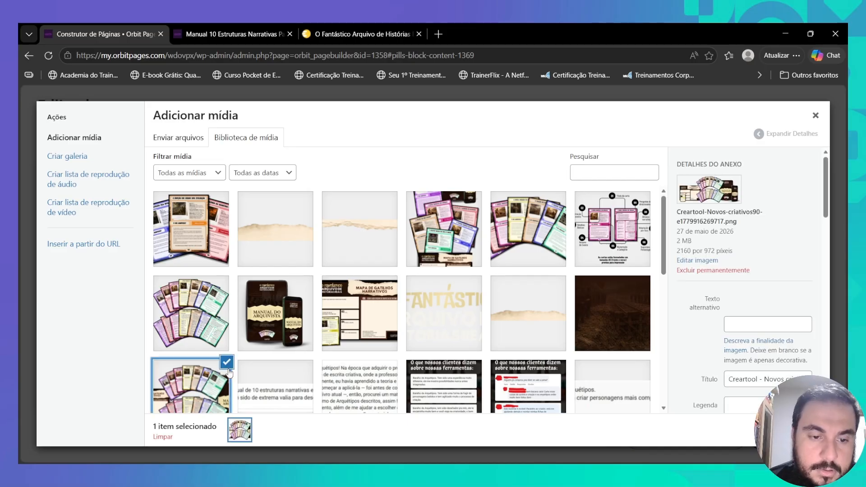
pyautogui.click(791, 430)
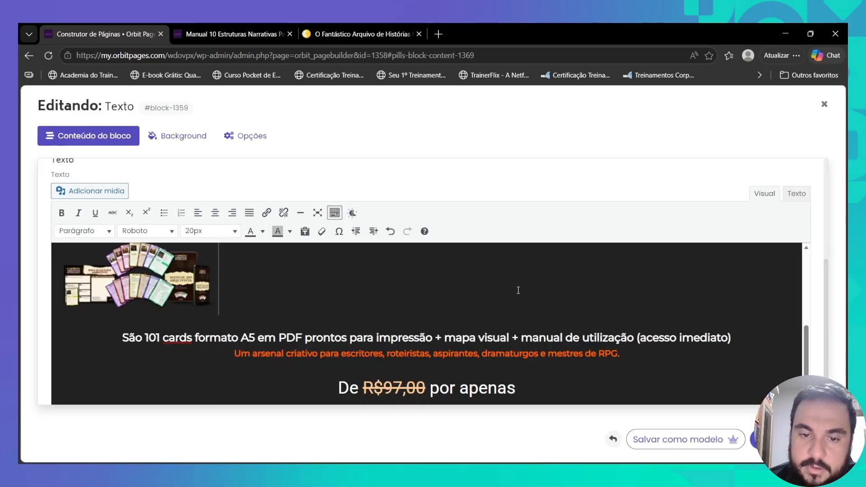
pyautogui.click(205, 275)
pyautogui.click(216, 213)
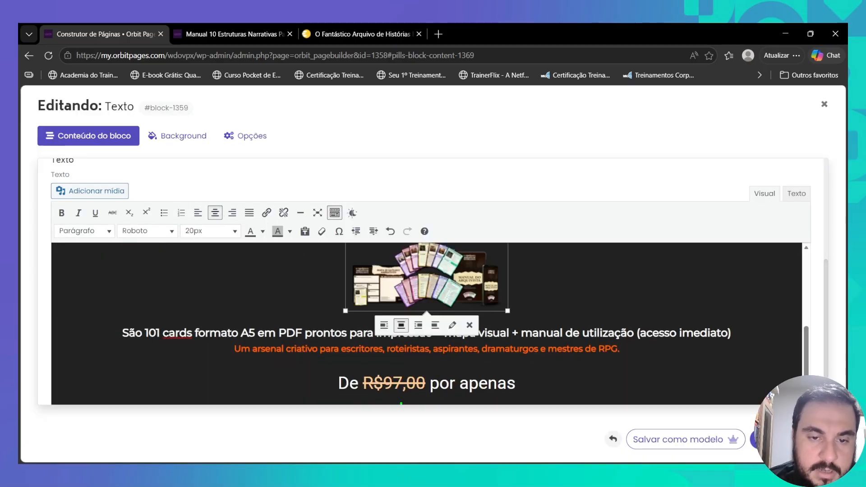
pyautogui.click(452, 324)
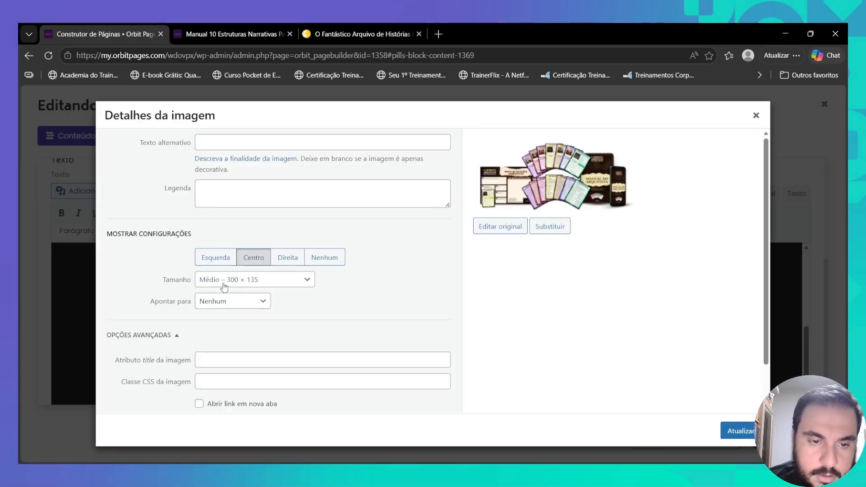
pyautogui.click(228, 347)
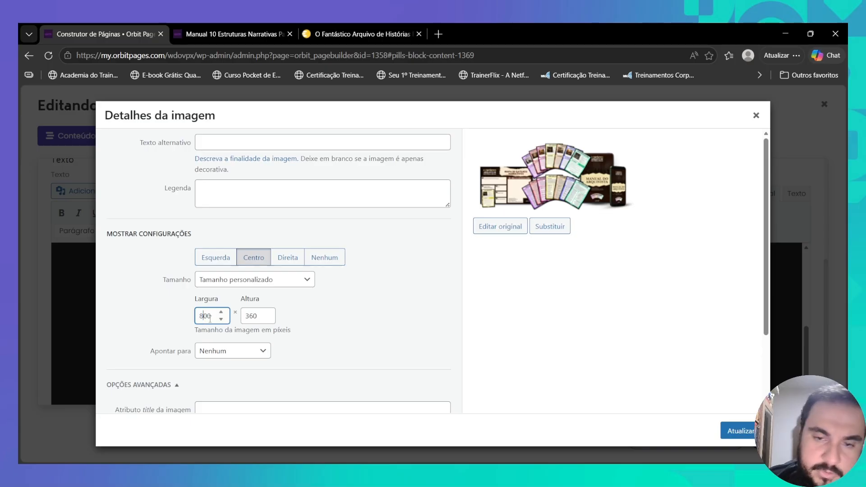
pyautogui.click(735, 431)
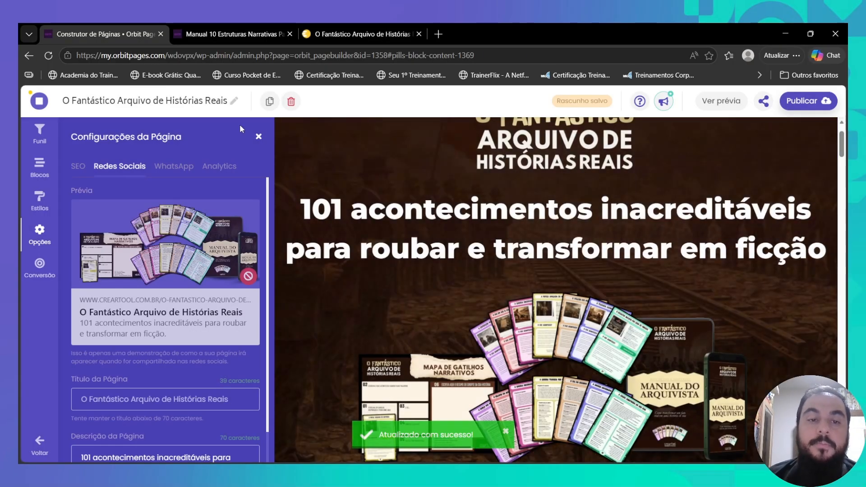
pyautogui.click(259, 136)
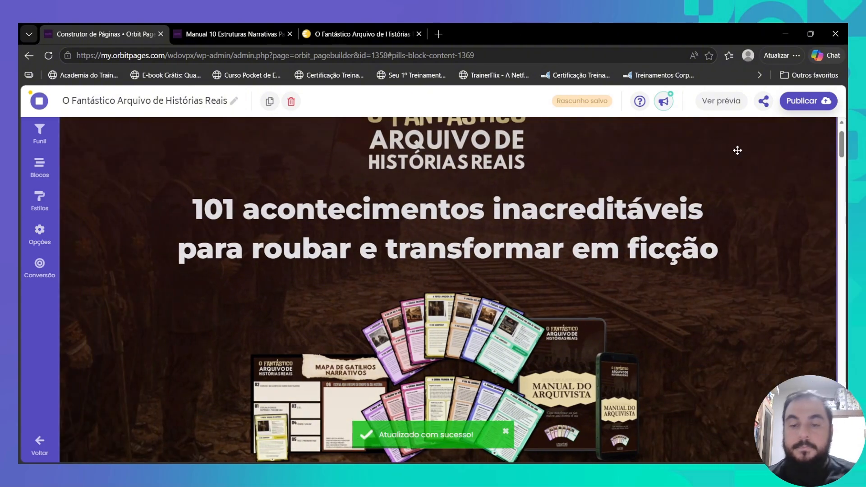
pyautogui.click(802, 102)
pyautogui.click(271, 35)
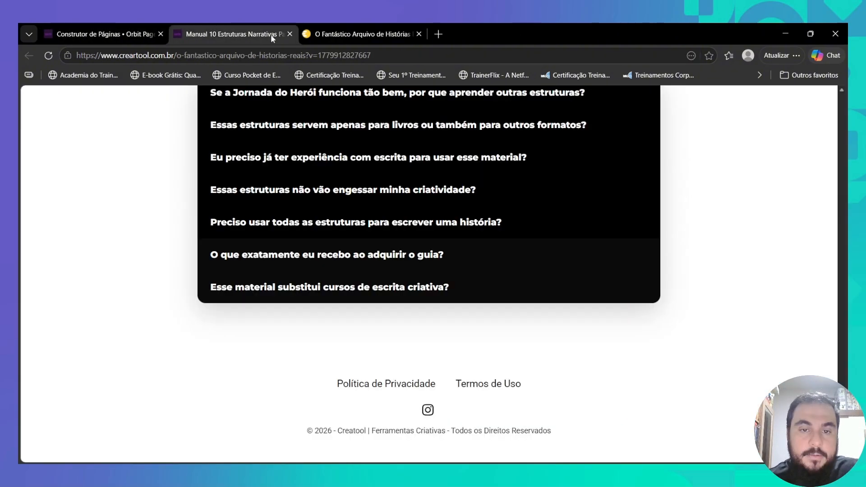
pyautogui.moveTo(843, 433); pyautogui.dragTo(831, 100)
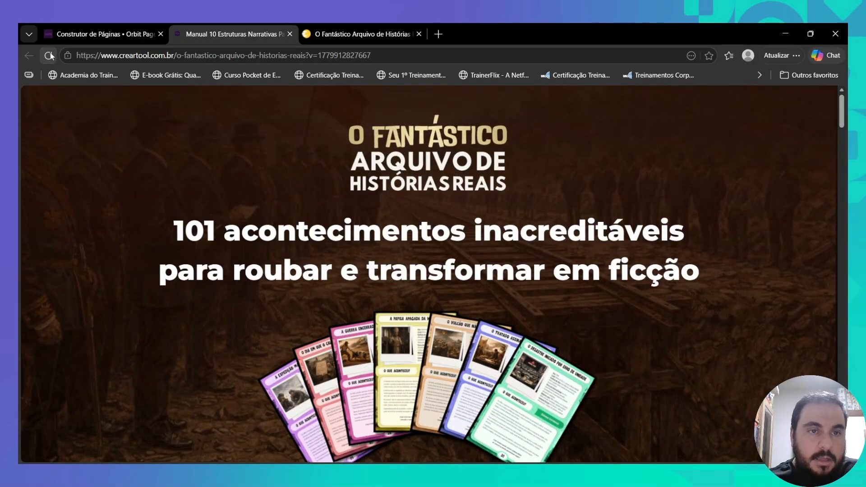
pyautogui.click(49, 57)
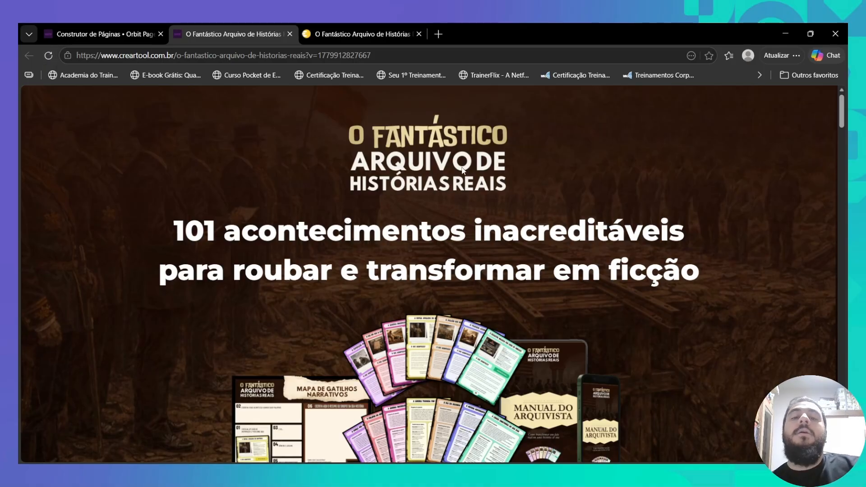
pyautogui.scroll(-1, 465, 181)
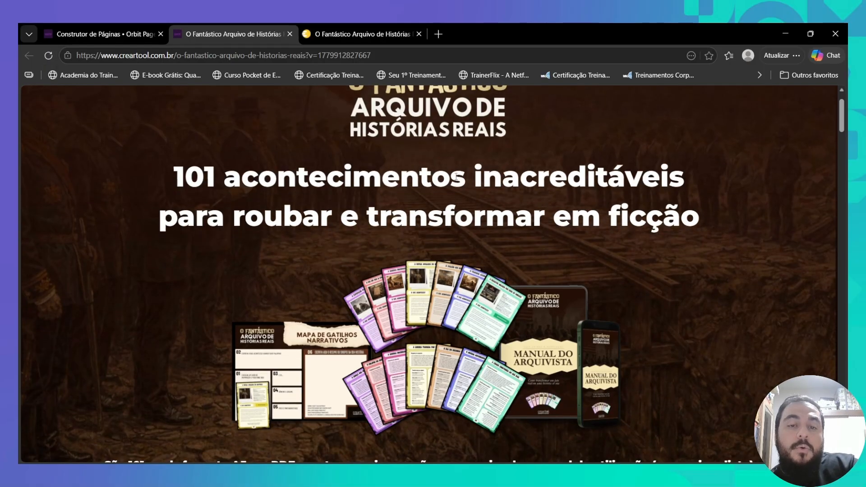
pyautogui.scroll(1, 335, 213)
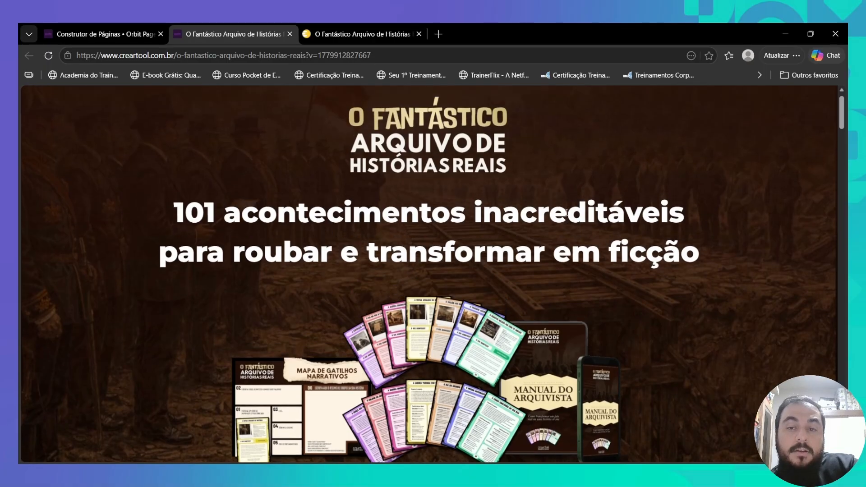
pyautogui.scroll(-2, 282, 185)
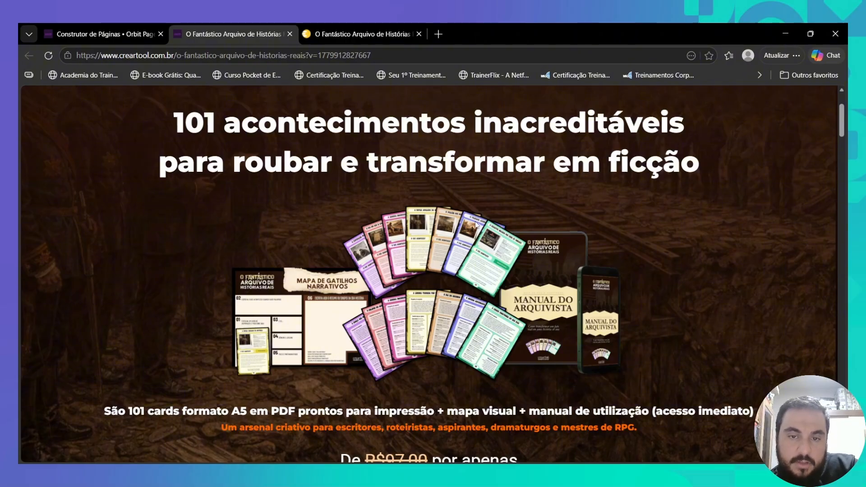
pyautogui.scroll(-2, 403, 266)
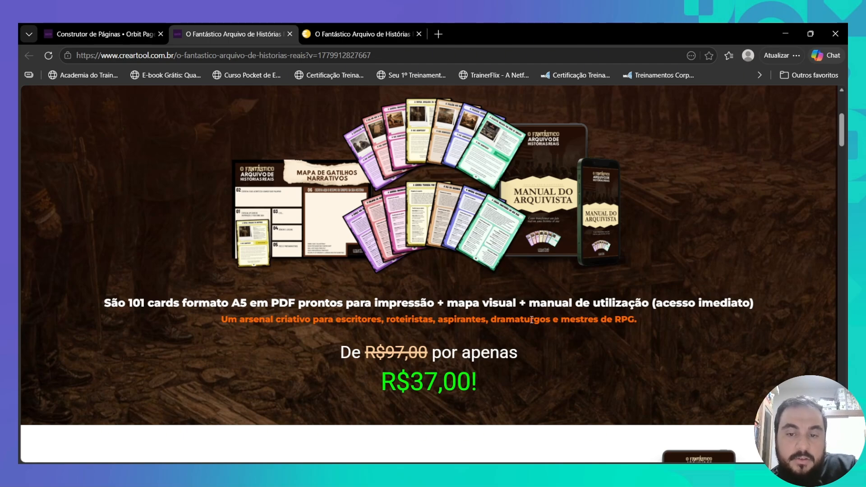
pyautogui.scroll(-5, 393, 338)
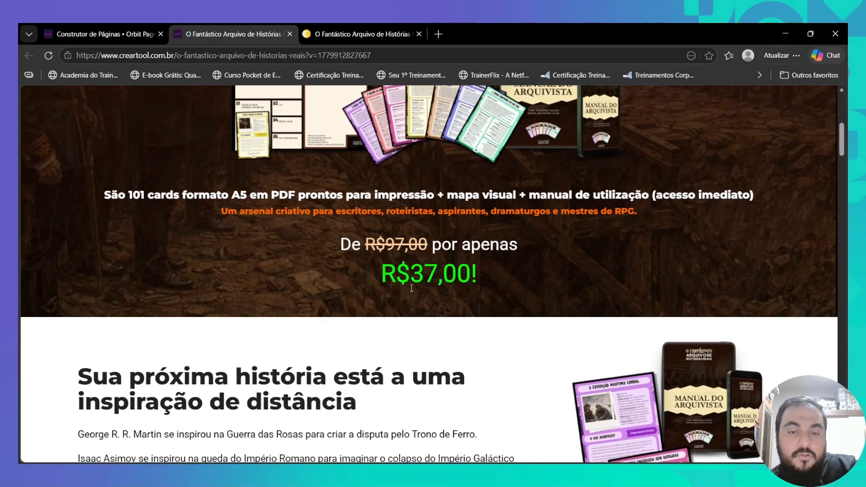
pyautogui.scroll(-2, 258, 294)
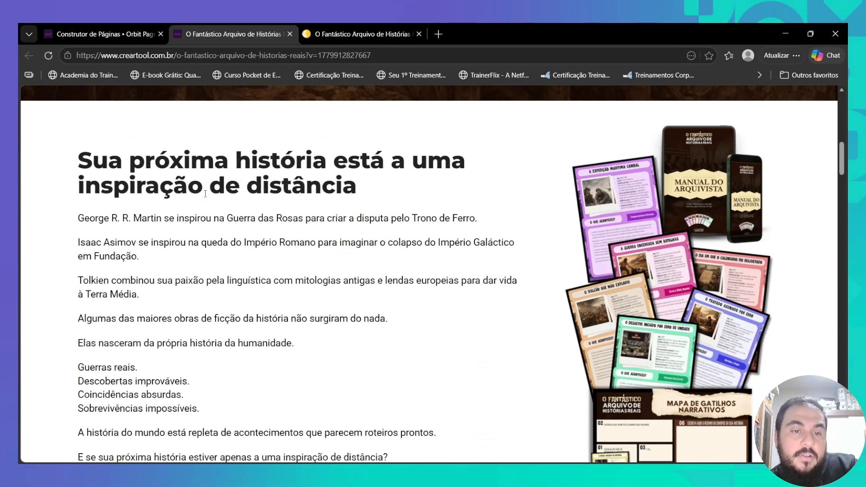
pyautogui.scroll(-7, 180, 203)
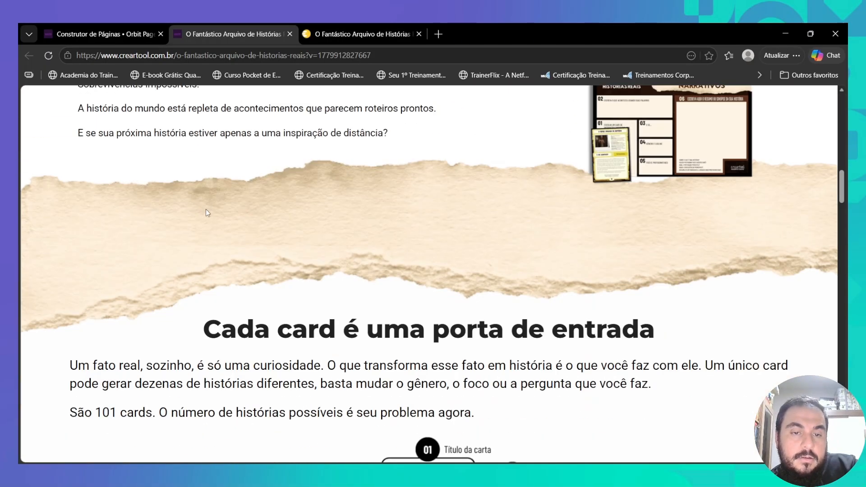
pyautogui.scroll(-16, 332, 243)
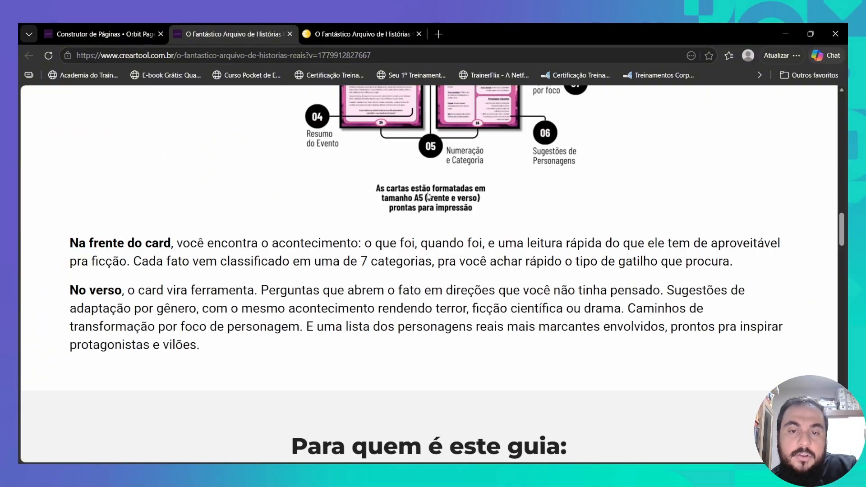
pyautogui.scroll(-4, 429, 197)
pyautogui.scroll(-14, 416, 184)
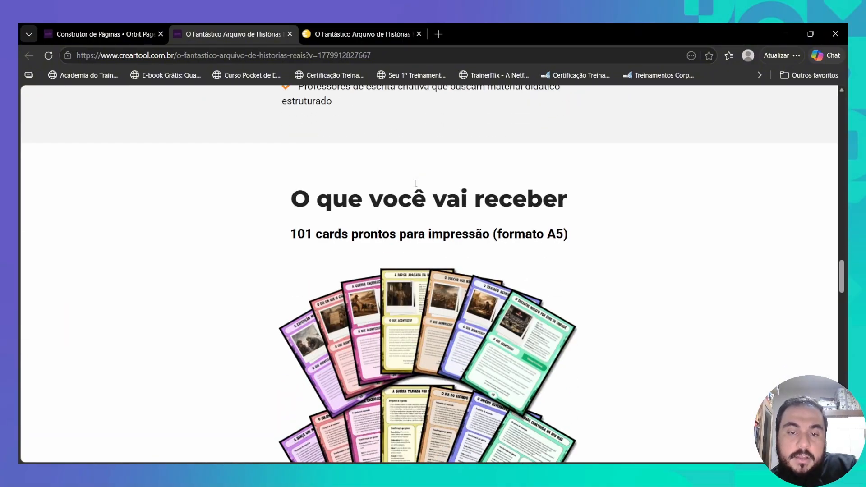
pyautogui.scroll(-10, 346, 195)
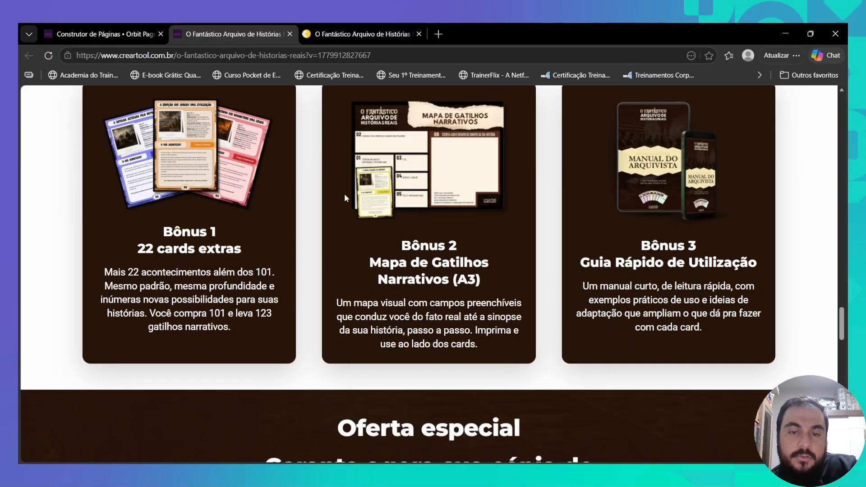
pyautogui.scroll(-4, 386, 211)
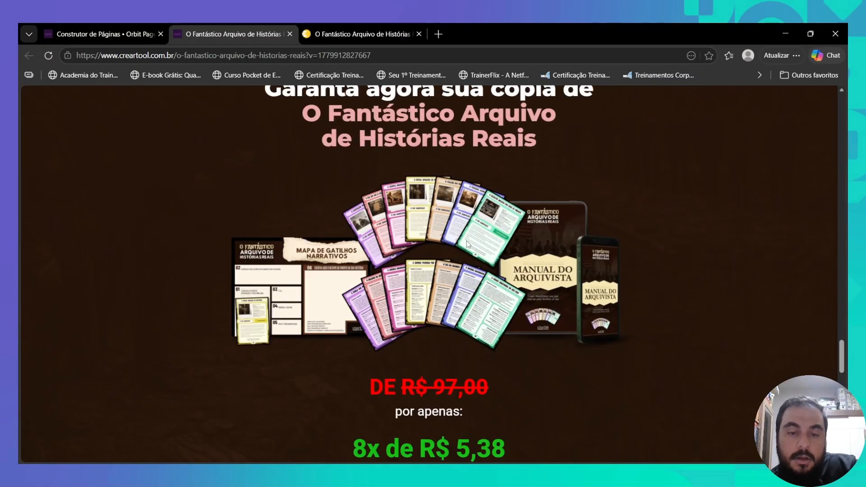
pyautogui.scroll(-4, 433, 298)
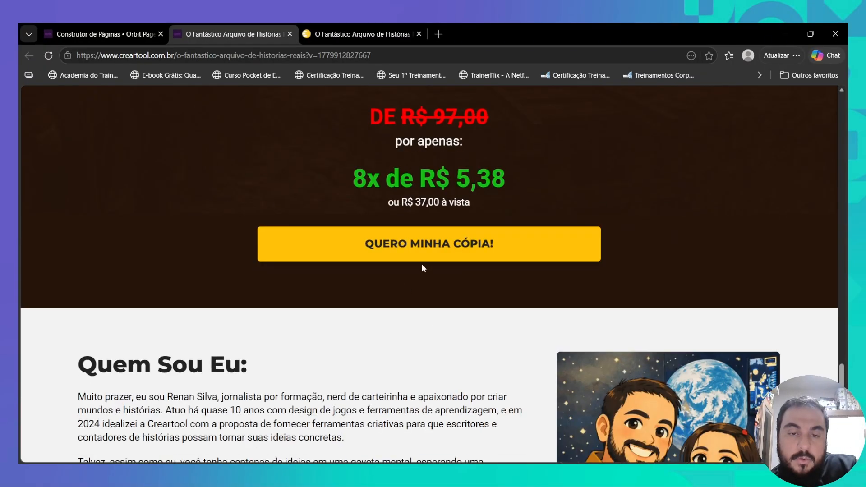
pyautogui.scroll(-4, 51, 245)
pyautogui.scroll(-10, 50, 245)
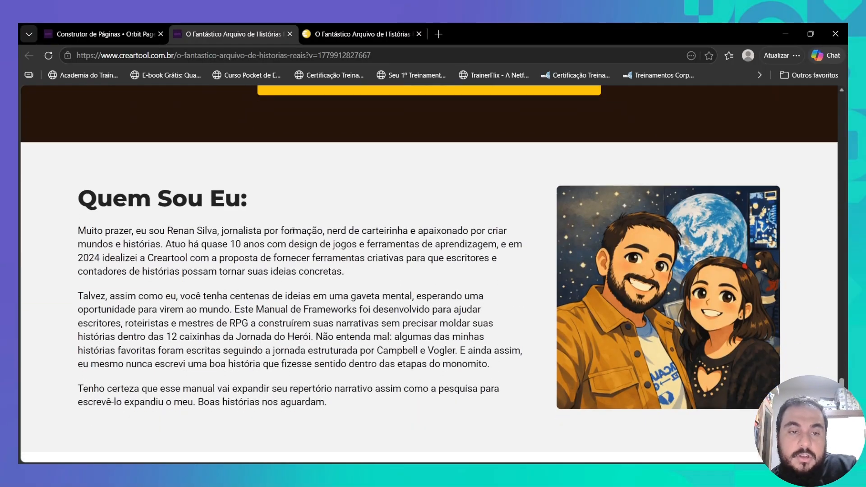
pyautogui.scroll(-1, 344, 211)
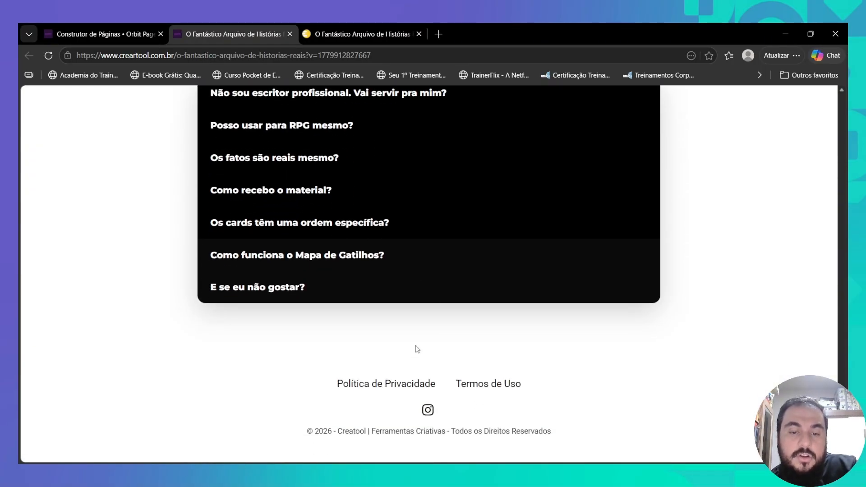
pyautogui.scroll(20, 753, 394)
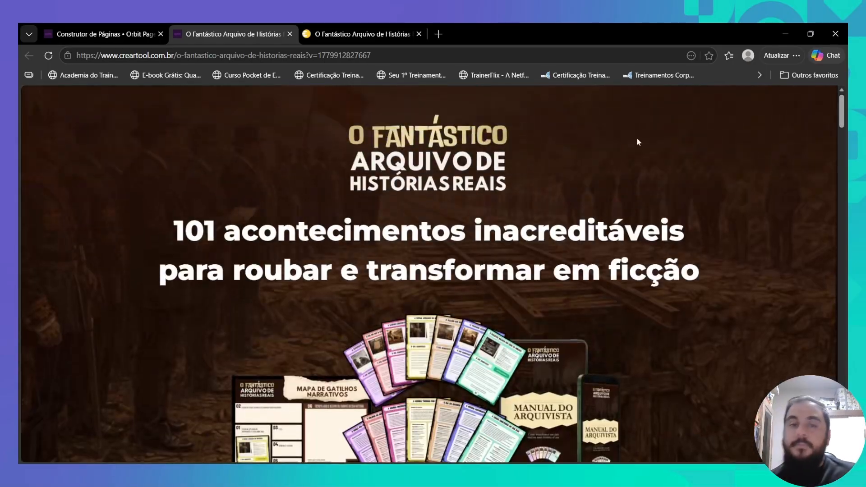
# - Confirm the page is saved in the builder, then return to the live sales page
pyautogui.click(78, 33)
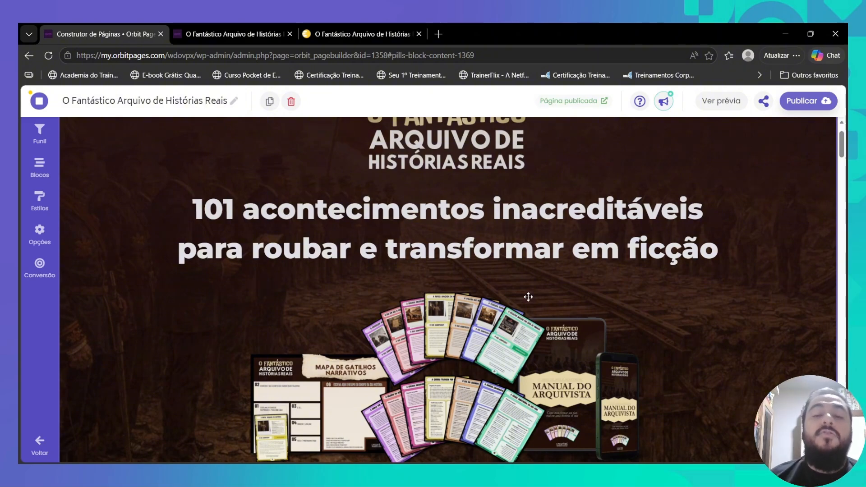
pyautogui.click(256, 42)
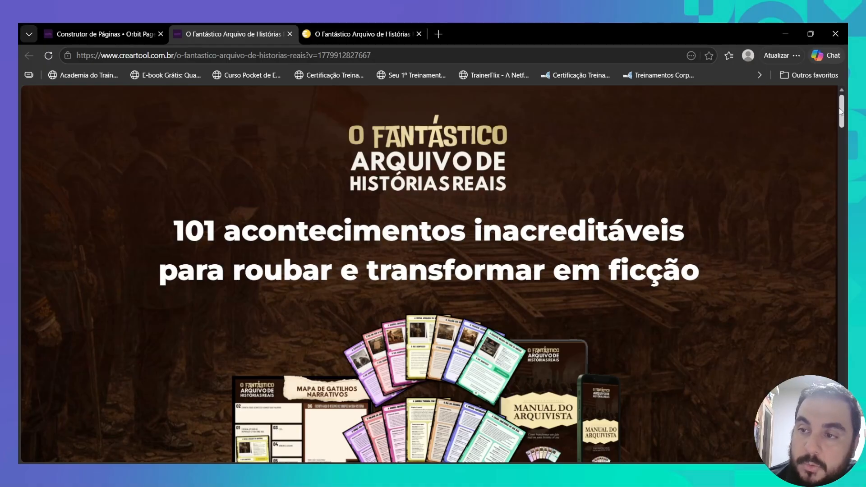
pyautogui.moveTo(840, 110); pyautogui.dragTo(830, 368)
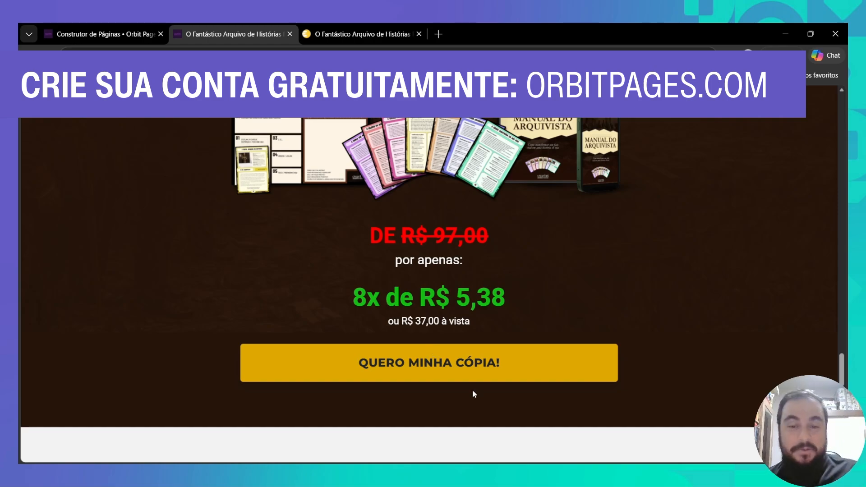
pyautogui.scroll(20, 540, 386)
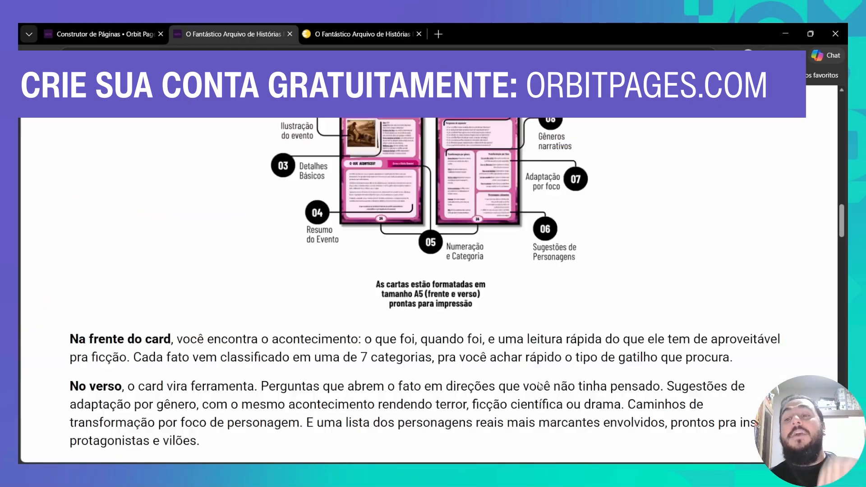
pyautogui.scroll(10, 540, 385)
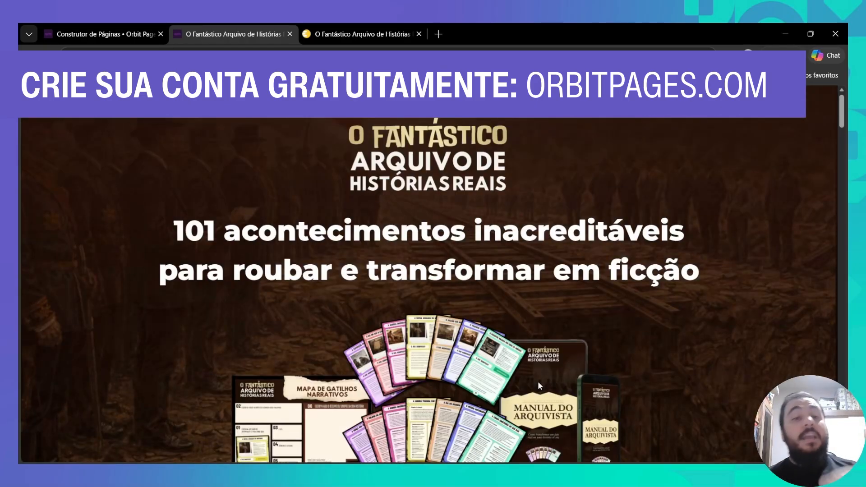